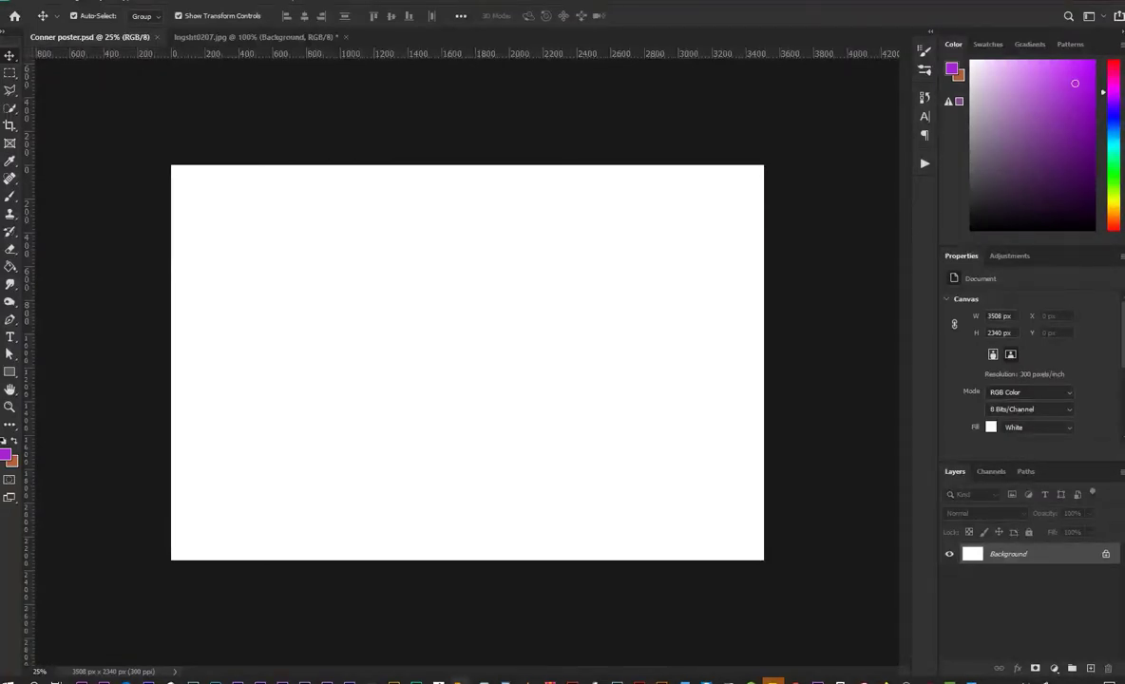
Step: Place the basin woman's photo, then shift the blue-shirt man left and the woman in white right
{"action": "left_click_drag", "start_coordinate": [487, 412], "coordinate": [524, 377]}
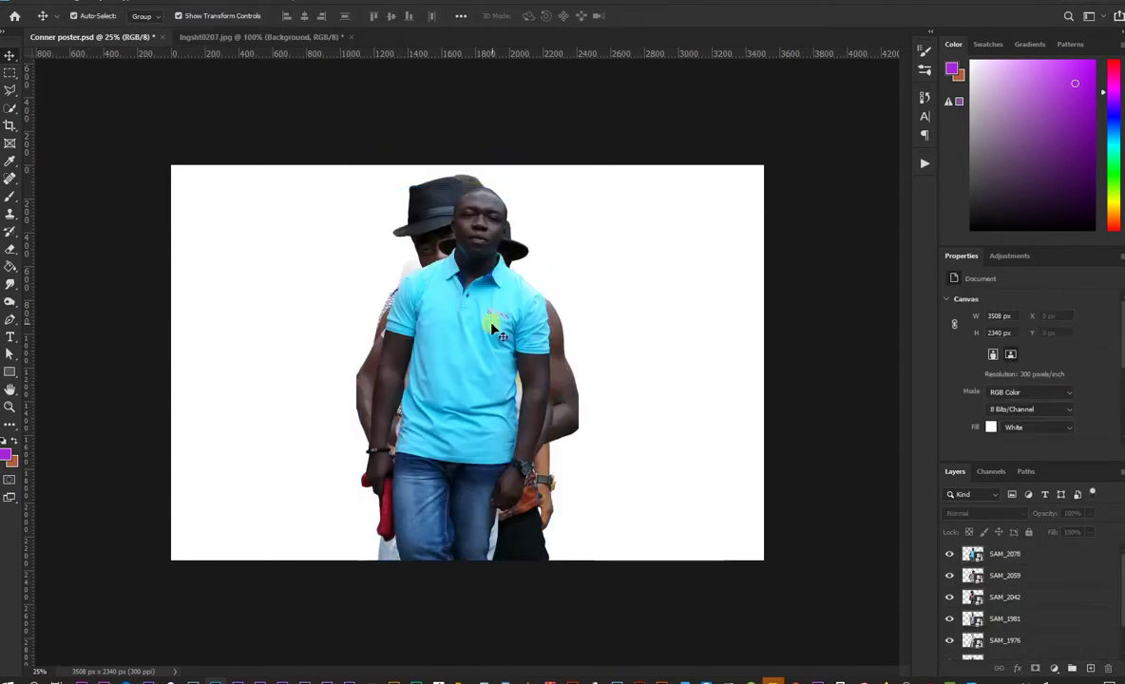
{"action": "left_click_drag", "start_coordinate": [484, 311], "coordinate": [288, 351]}
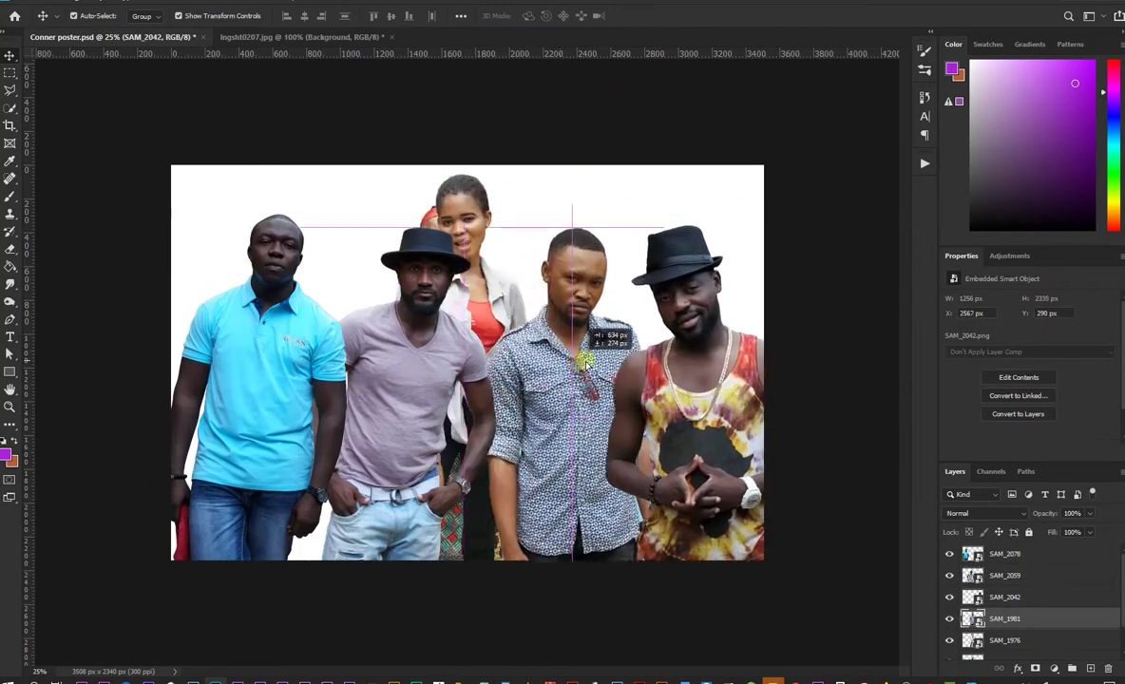
{"action": "left_click_drag", "start_coordinate": [485, 304], "coordinate": [573, 348]}
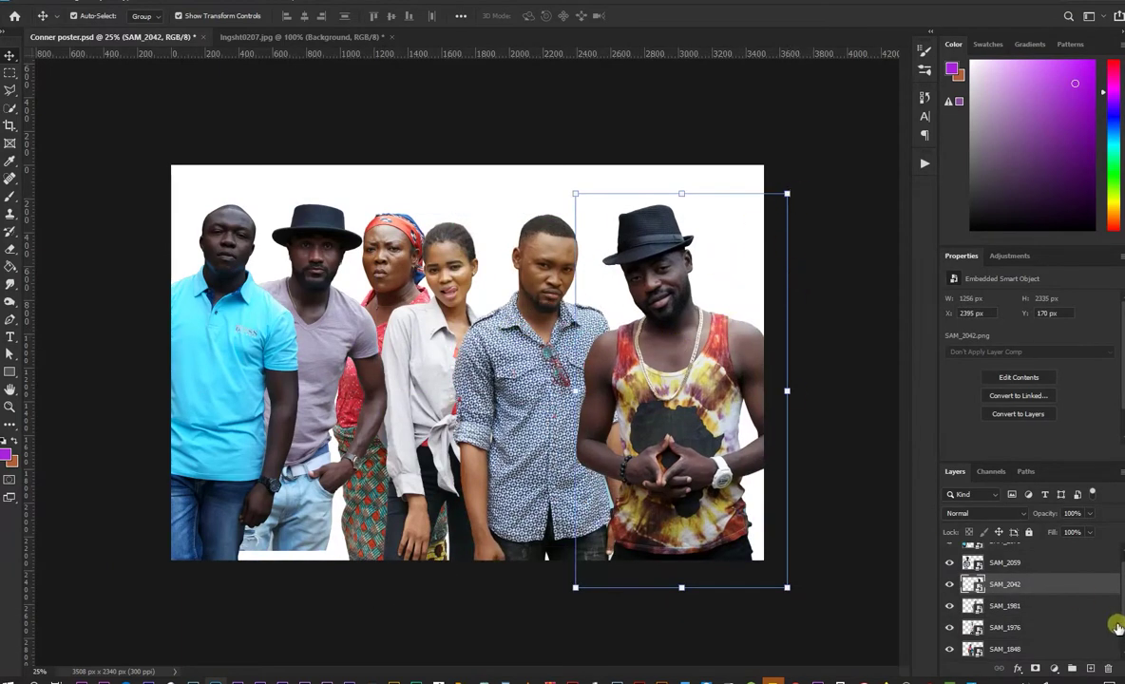
Step: Scale all six cast layers together to 92.29% and lower the group to the poster's bottom edge
{"action": "scroll", "coordinate": [1022, 617], "scroll_direction": "up", "scroll_amount": 1}
{"action": "left_click", "coordinate": [1005, 554], "text": "shift"}
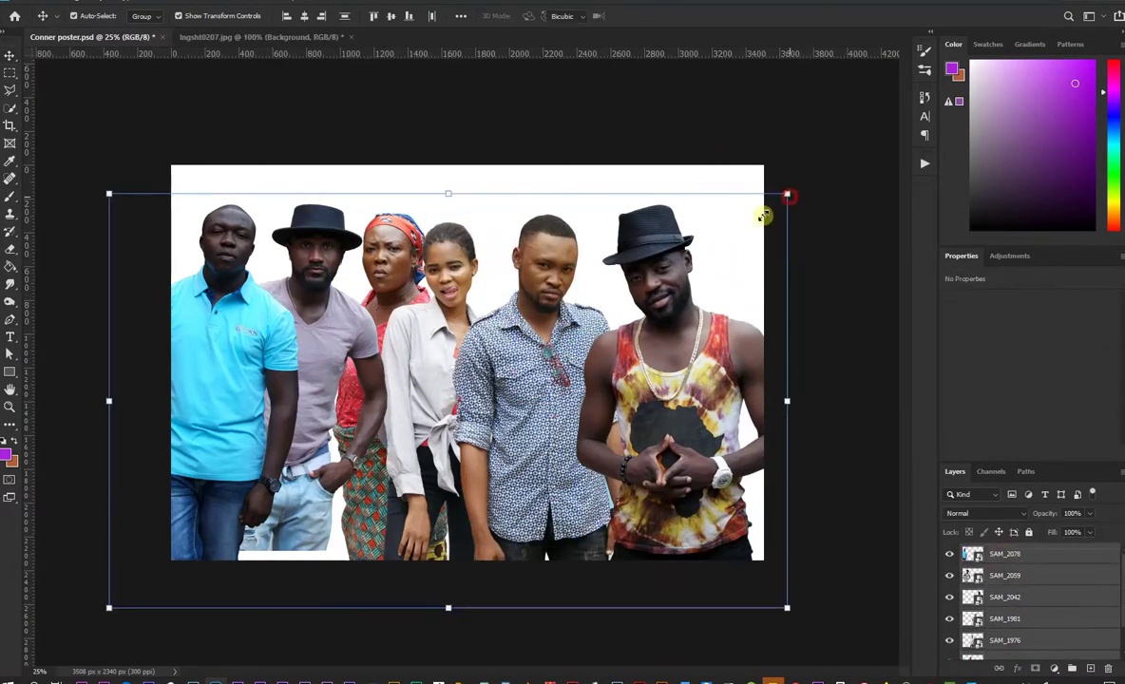
{"action": "left_click_drag", "start_coordinate": [763, 216], "coordinate": [645, 320]}
{"action": "left_click_drag", "start_coordinate": [725, 244], "coordinate": [735, 225]}
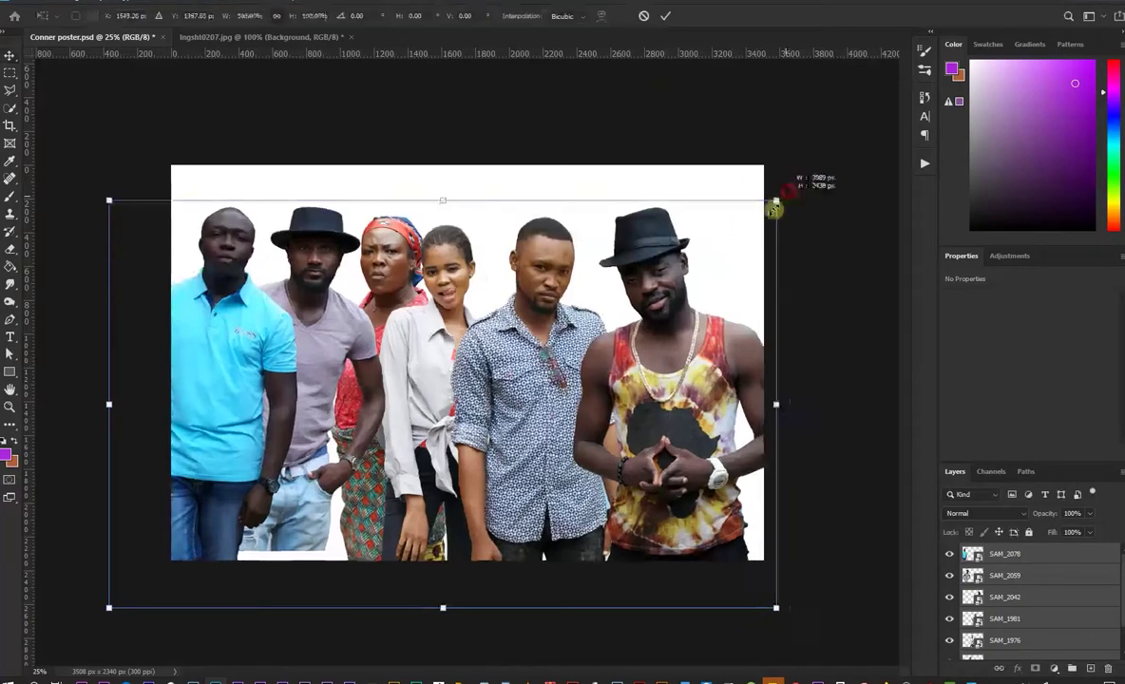
{"action": "left_click_drag", "start_coordinate": [496, 372], "coordinate": [537, 430]}
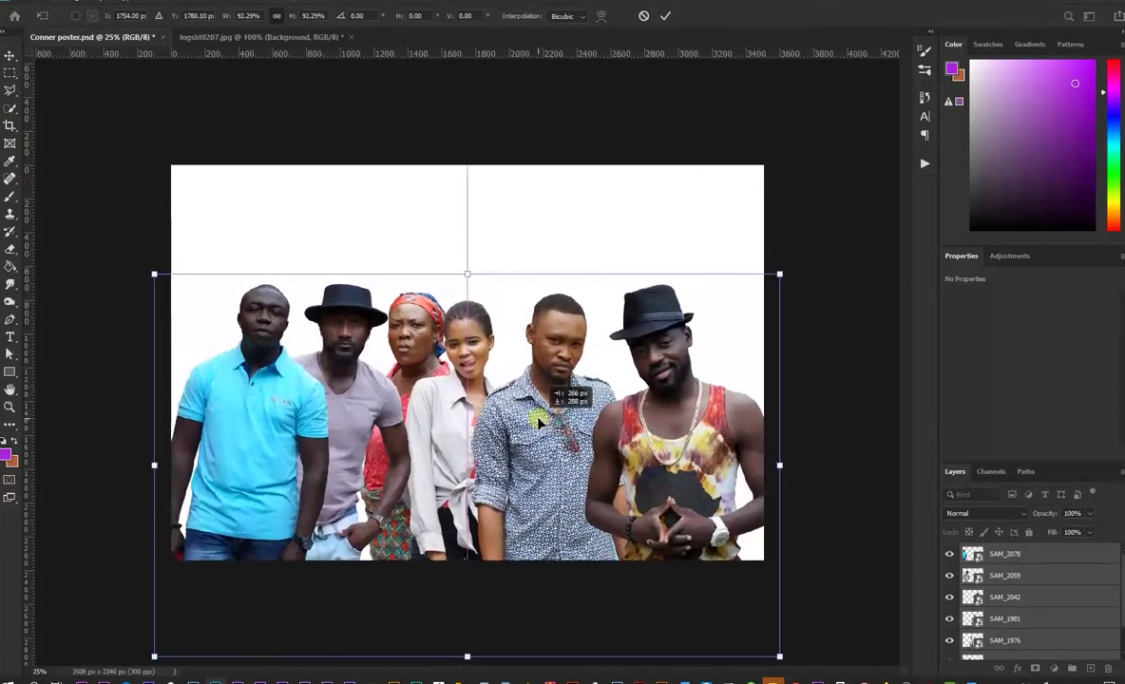
{"action": "left_click", "coordinate": [665, 16]}
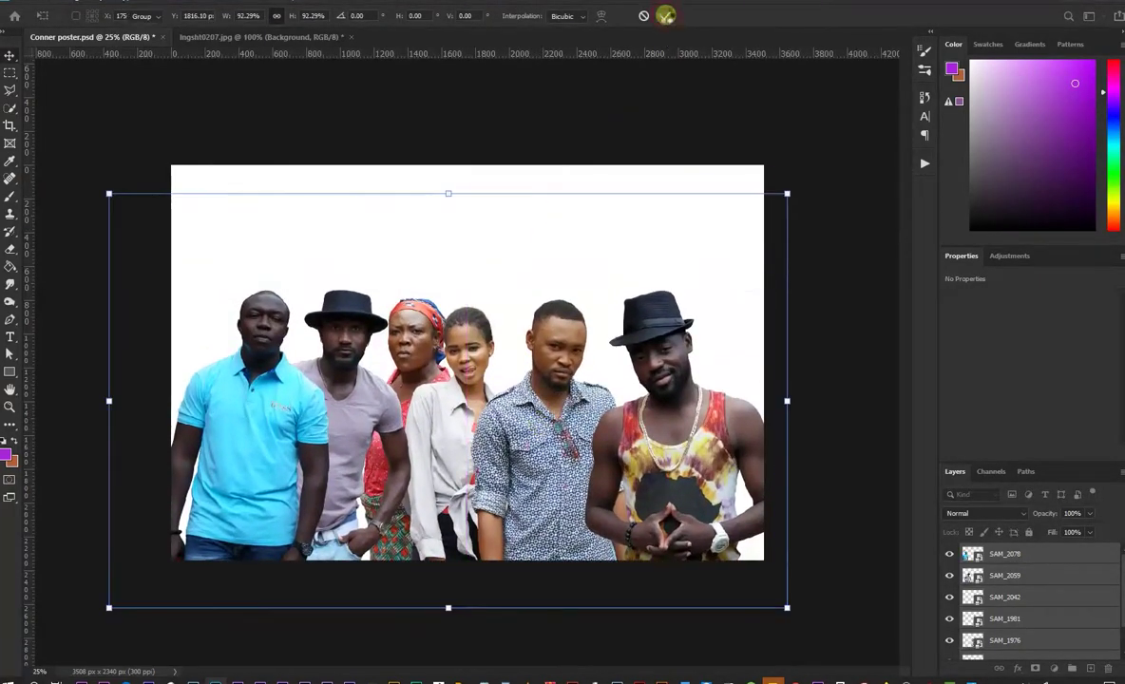
{"action": "left_click", "coordinate": [588, 246]}
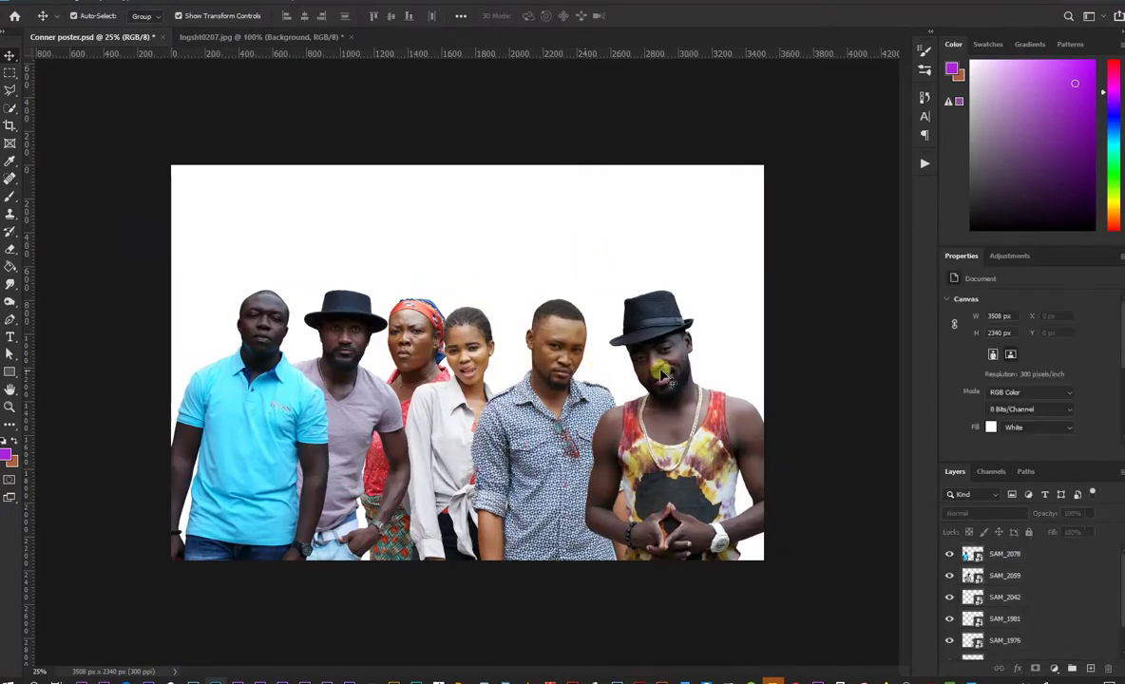
Step: Move the hat man and patterned-shirt man right, and flip the patterned-shirt man horizontally
{"action": "left_click_drag", "start_coordinate": [663, 375], "coordinate": [687, 378]}
{"action": "left_click_drag", "start_coordinate": [563, 396], "coordinate": [594, 397]}
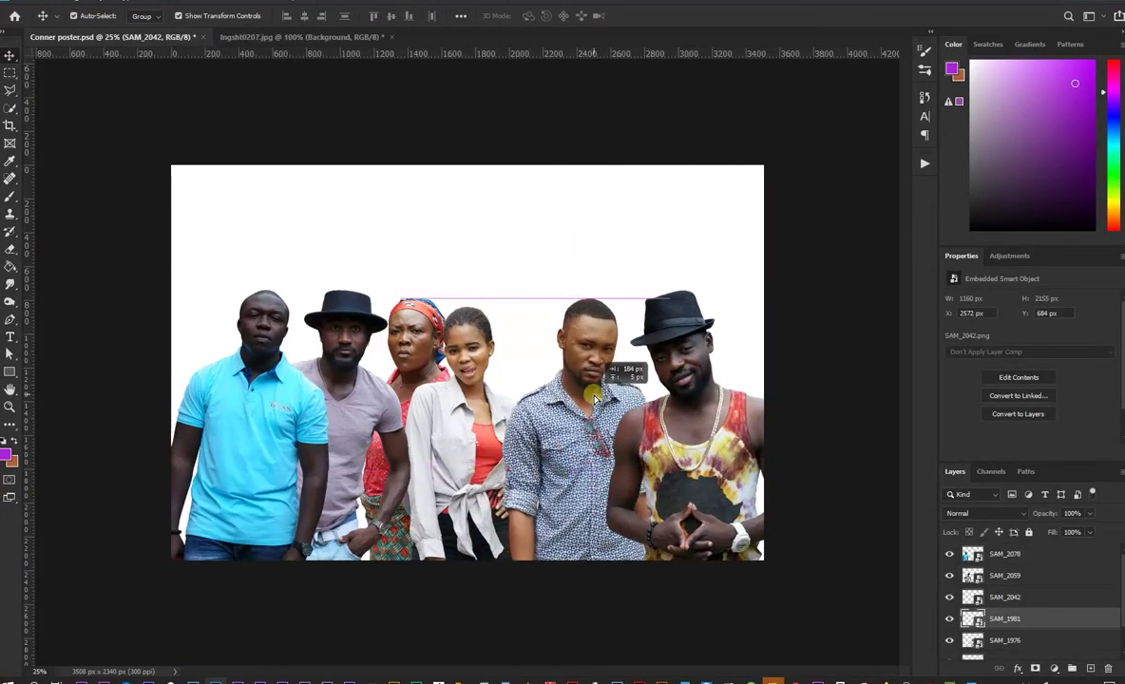
{"action": "left_click", "coordinate": [532, 413]}
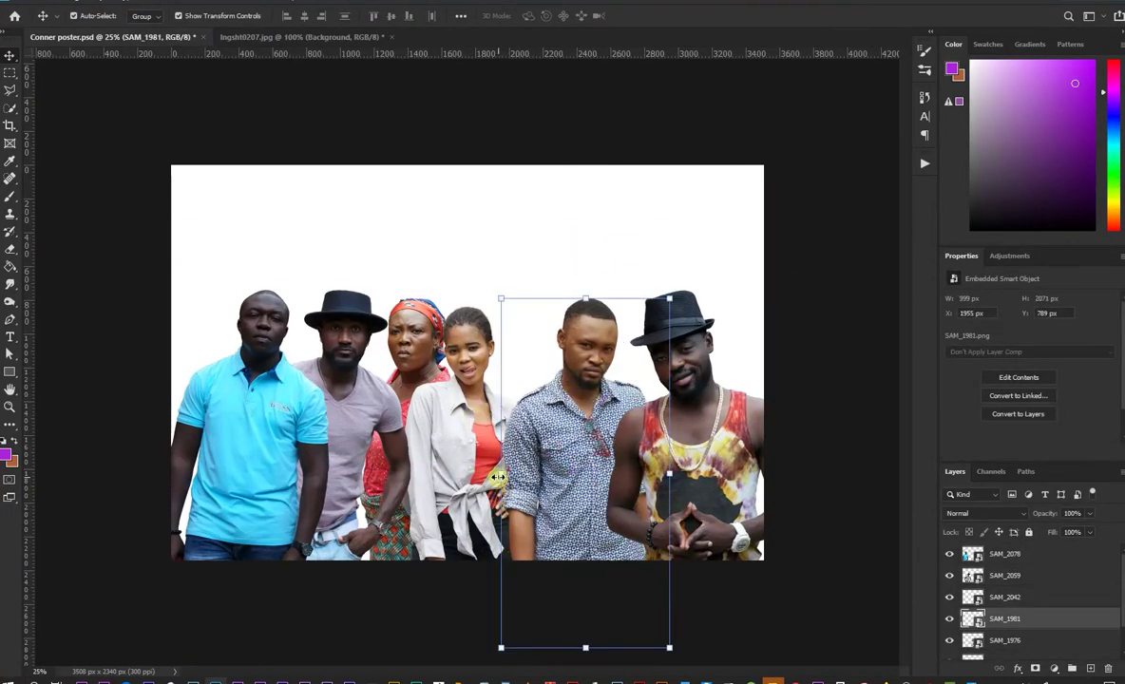
{"action": "key", "text": "ctrl+t"}
{"action": "right_click", "coordinate": [574, 450]}
{"action": "left_click", "coordinate": [612, 657]}
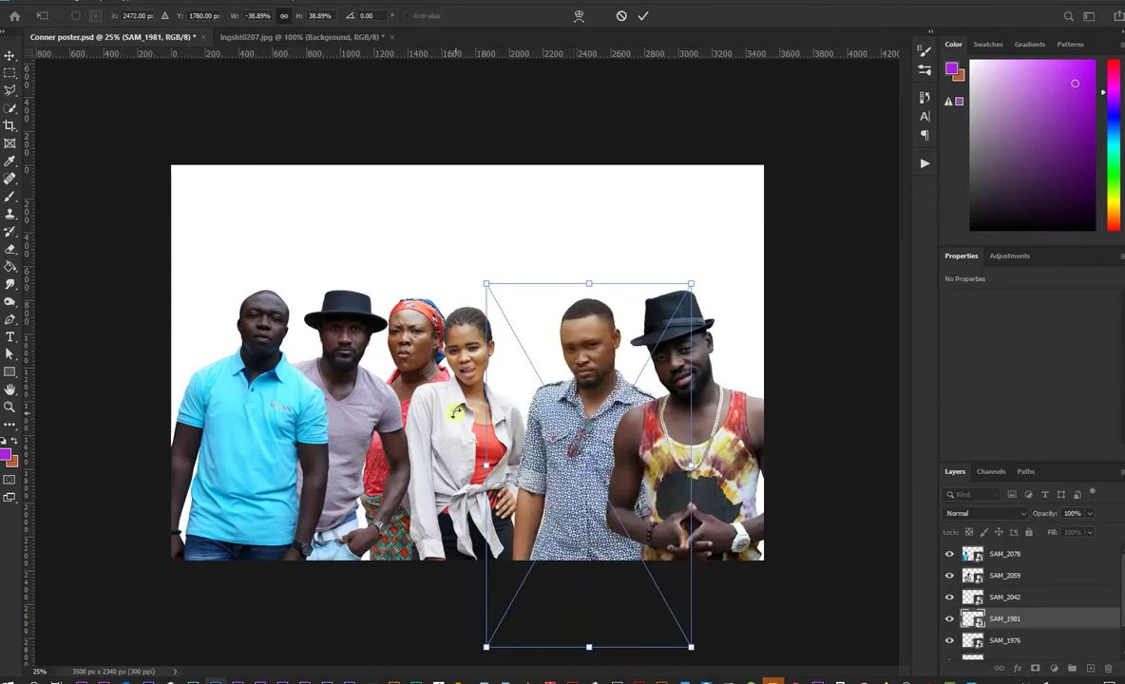
{"action": "left_click", "coordinate": [644, 19]}
Step: Nudge the hat man right, blue-shirt man ~35 px left, grey-shirt man left, woman in white ~18 px right
{"action": "left_click_drag", "start_coordinate": [766, 315], "coordinate": [771, 312]}
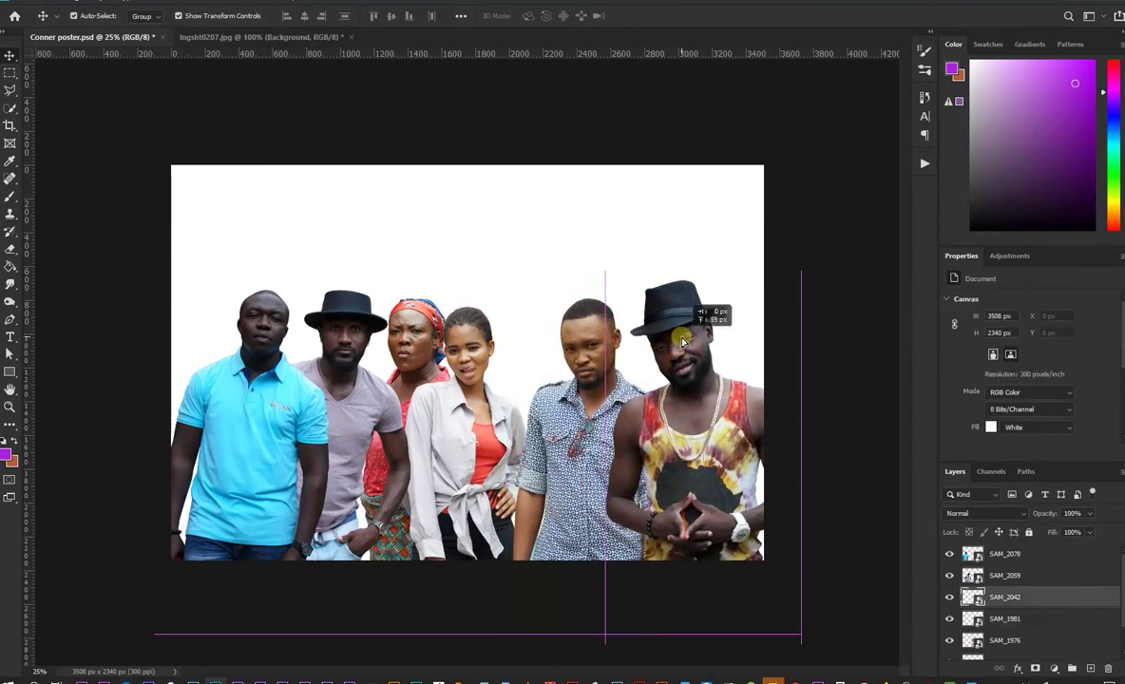
{"action": "left_click_drag", "start_coordinate": [277, 390], "coordinate": [244, 390]}
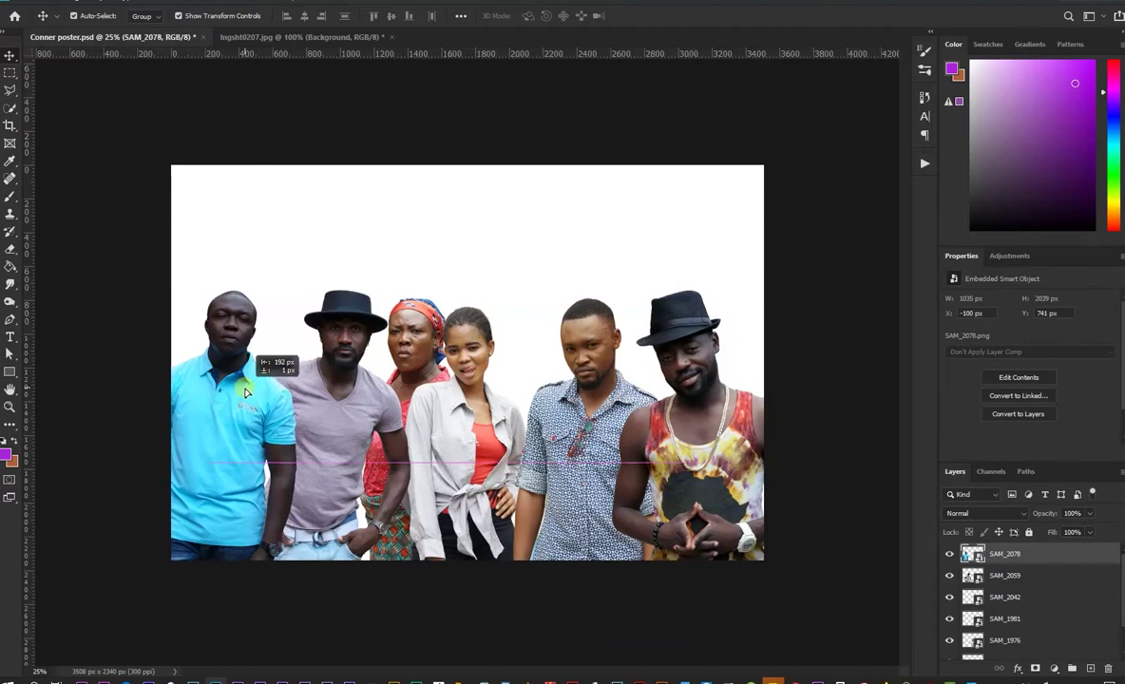
{"action": "left_click", "coordinate": [347, 389]}
{"action": "left_click_drag", "start_coordinate": [348, 389], "coordinate": [341, 390]}
{"action": "left_click_drag", "start_coordinate": [233, 409], "coordinate": [245, 399]}
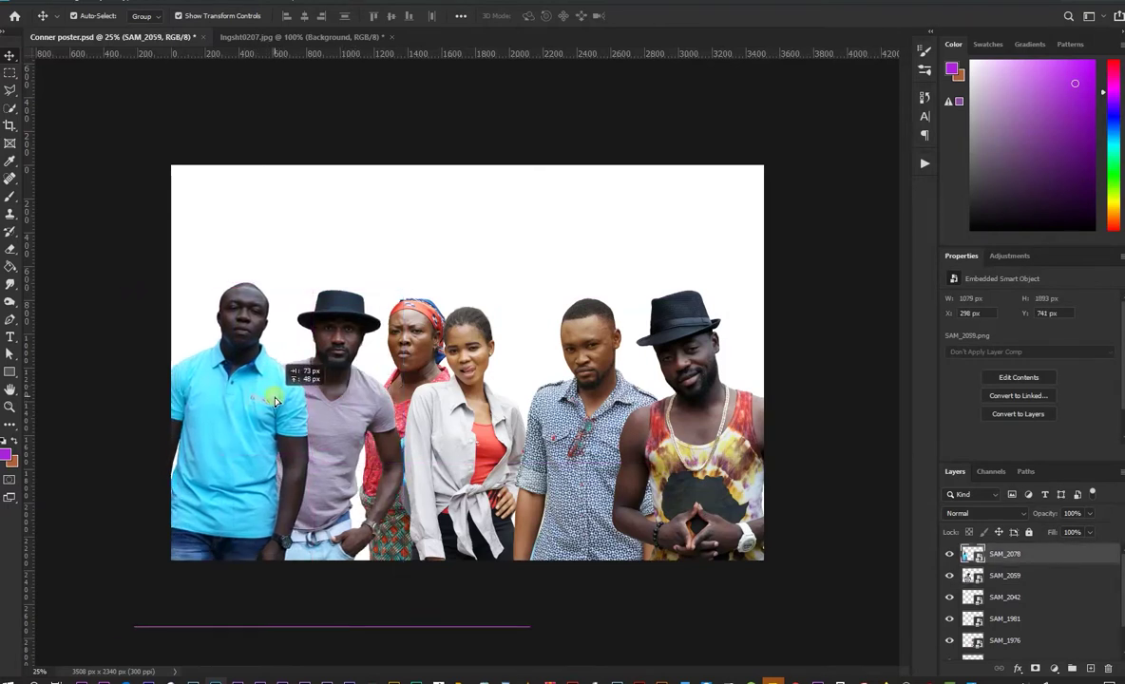
{"action": "left_click", "coordinate": [463, 411]}
{"action": "left_click_drag", "start_coordinate": [464, 410], "coordinate": [481, 410]}
Step: Bring the basin woman SAM_1848 to the front and shift her left, moving the printed-shirt man ~20 px right
{"action": "left_click", "coordinate": [399, 354]}
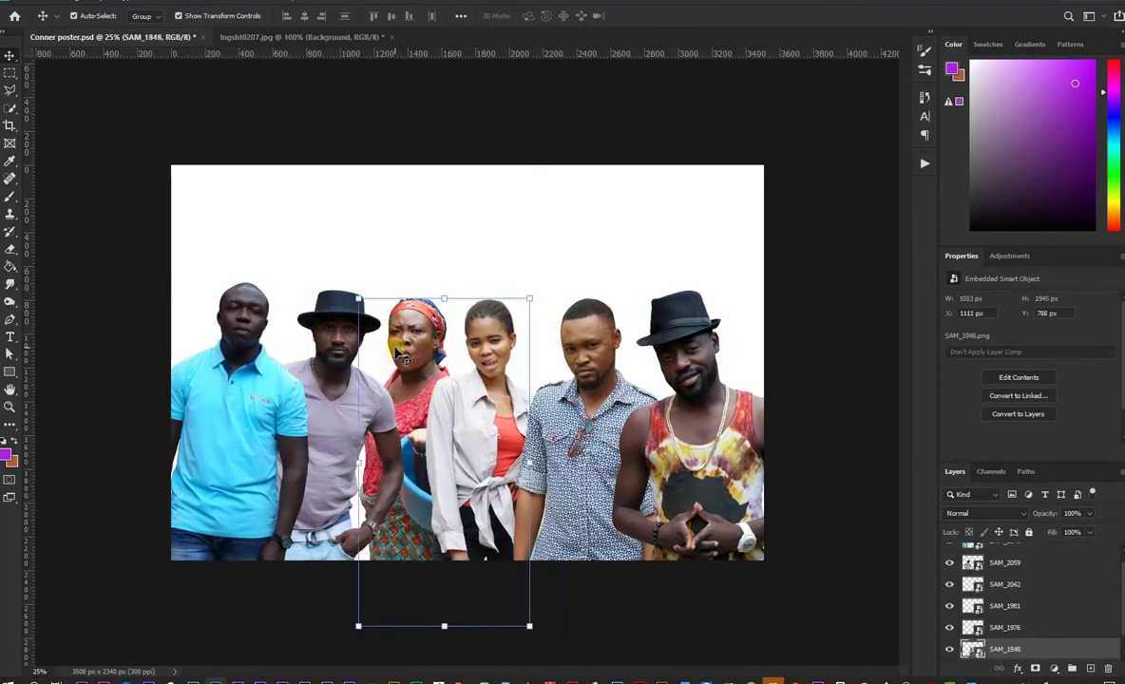
{"action": "left_click_drag", "start_coordinate": [1028, 654], "coordinate": [1009, 549]}
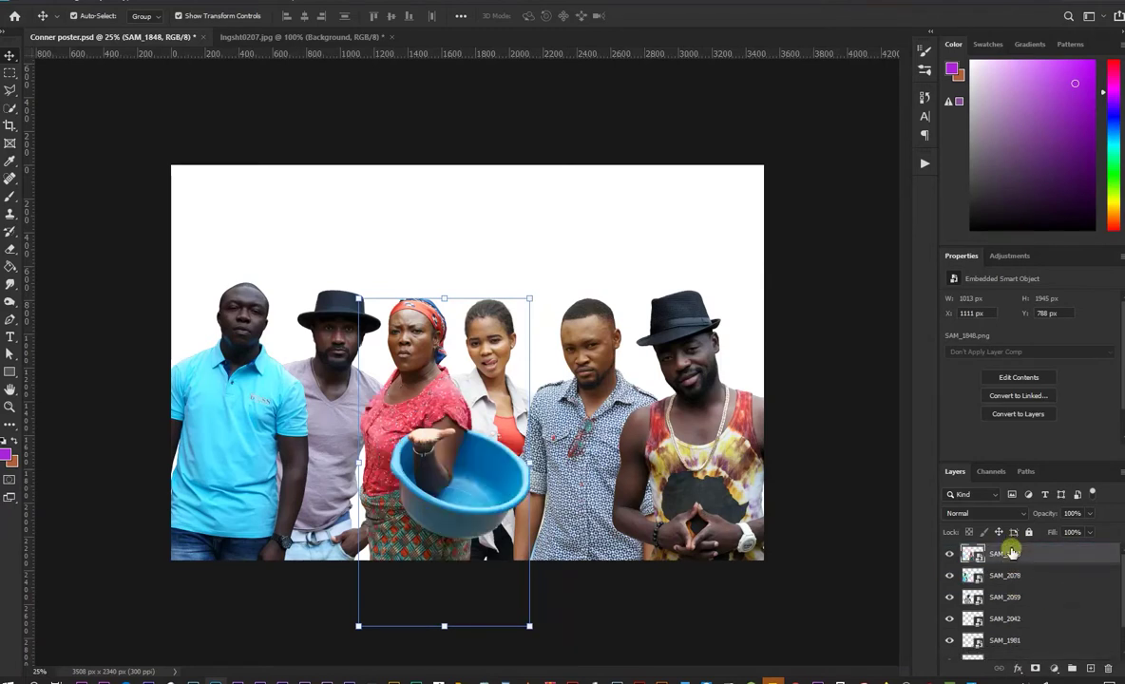
{"action": "left_click_drag", "start_coordinate": [422, 425], "coordinate": [414, 424]}
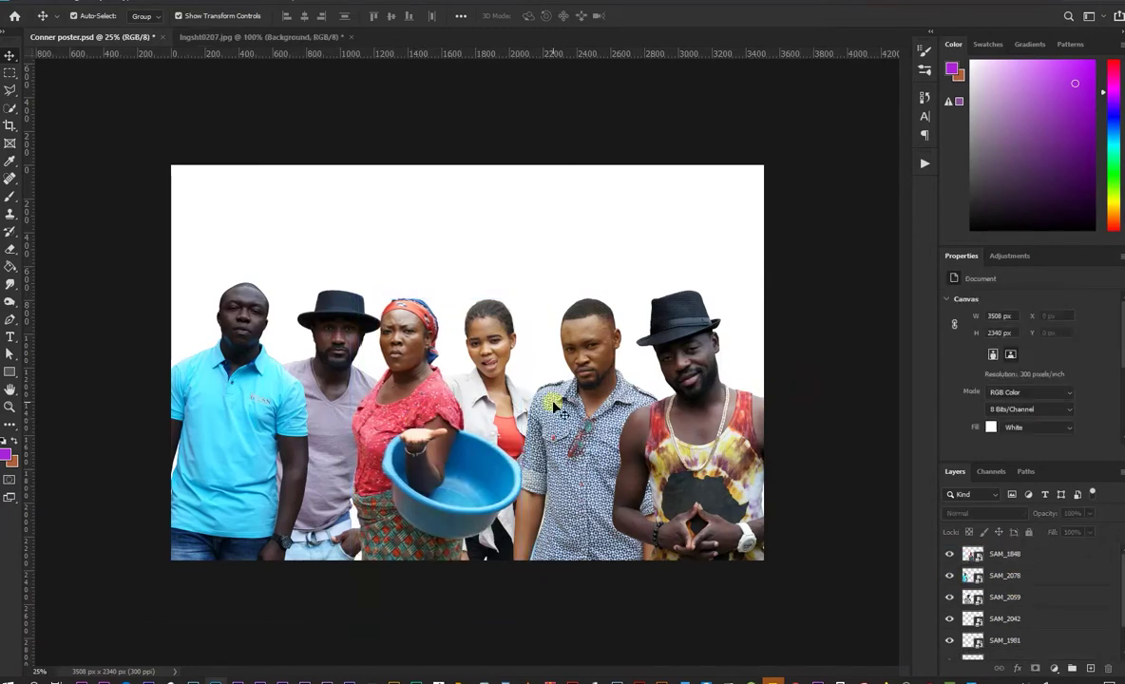
{"action": "left_click_drag", "start_coordinate": [558, 401], "coordinate": [579, 402]}
{"action": "left_click_drag", "start_coordinate": [493, 411], "coordinate": [506, 410]}
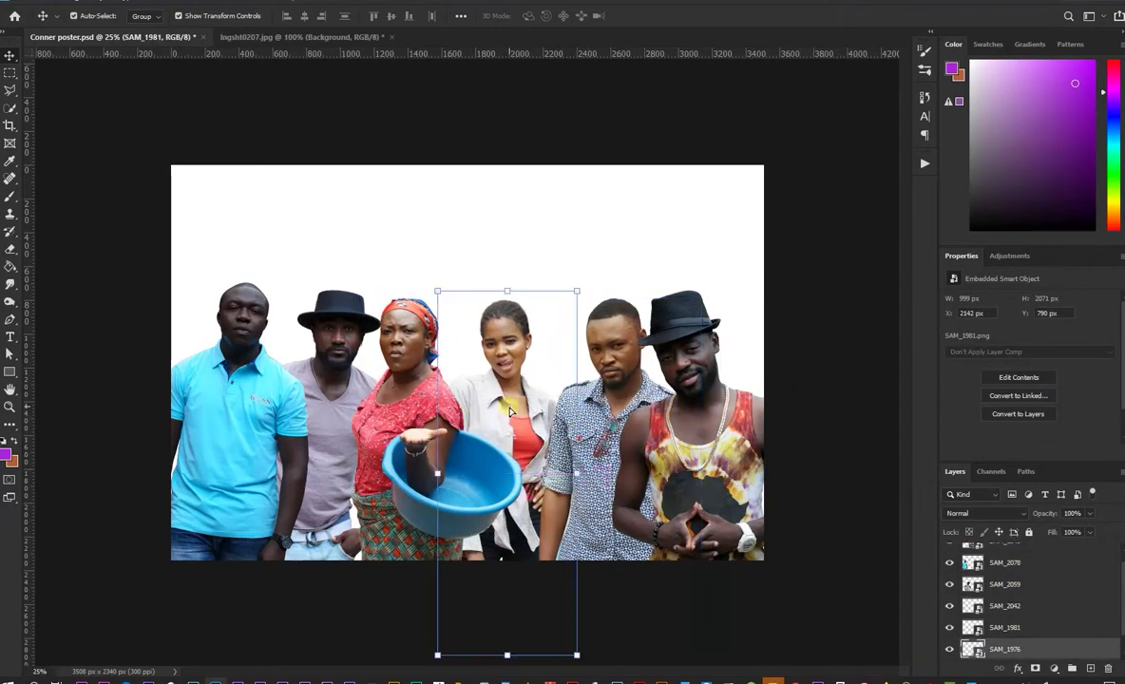
{"action": "left_click_drag", "start_coordinate": [469, 373], "coordinate": [498, 411]}
Step: Put the blue-shirt man SAM_2078 behind the grey-shirt man and space the two apart
{"action": "left_click", "coordinate": [340, 385]}
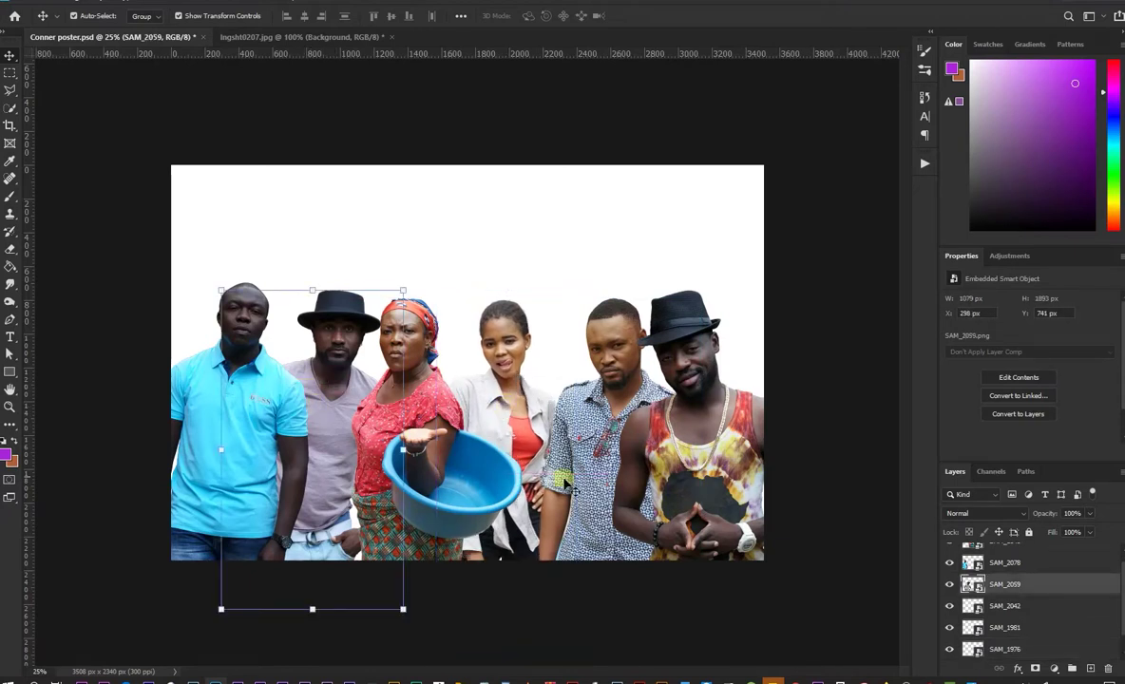
{"action": "left_click", "coordinate": [188, 422]}
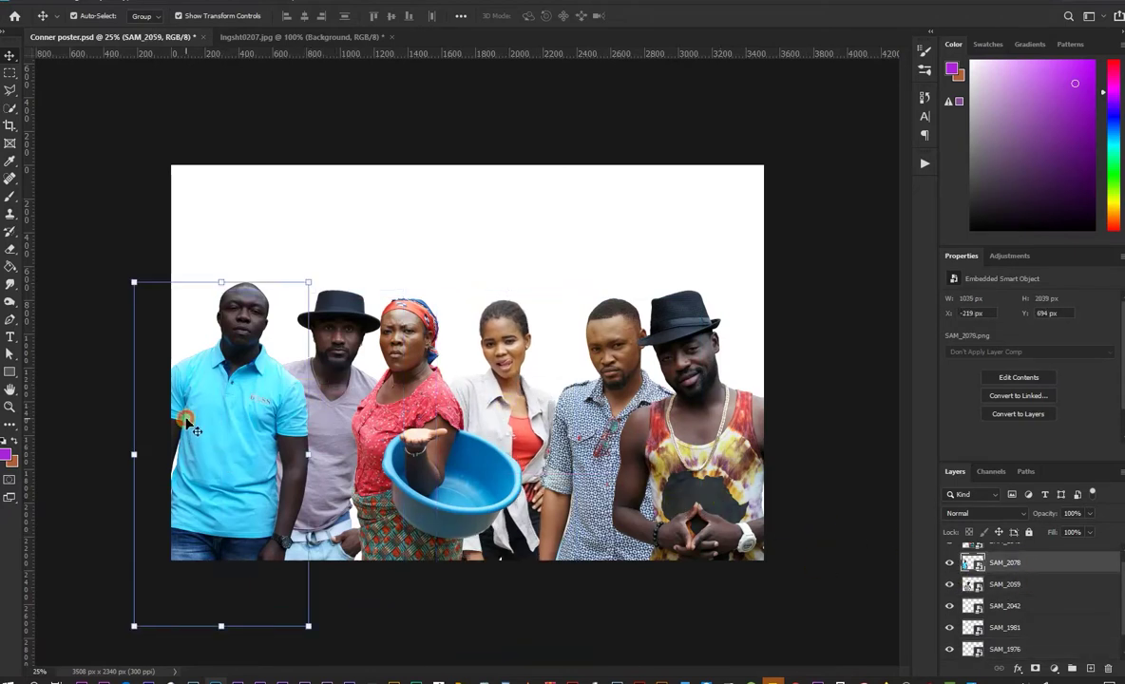
{"action": "left_click_drag", "start_coordinate": [993, 575], "coordinate": [1004, 616]}
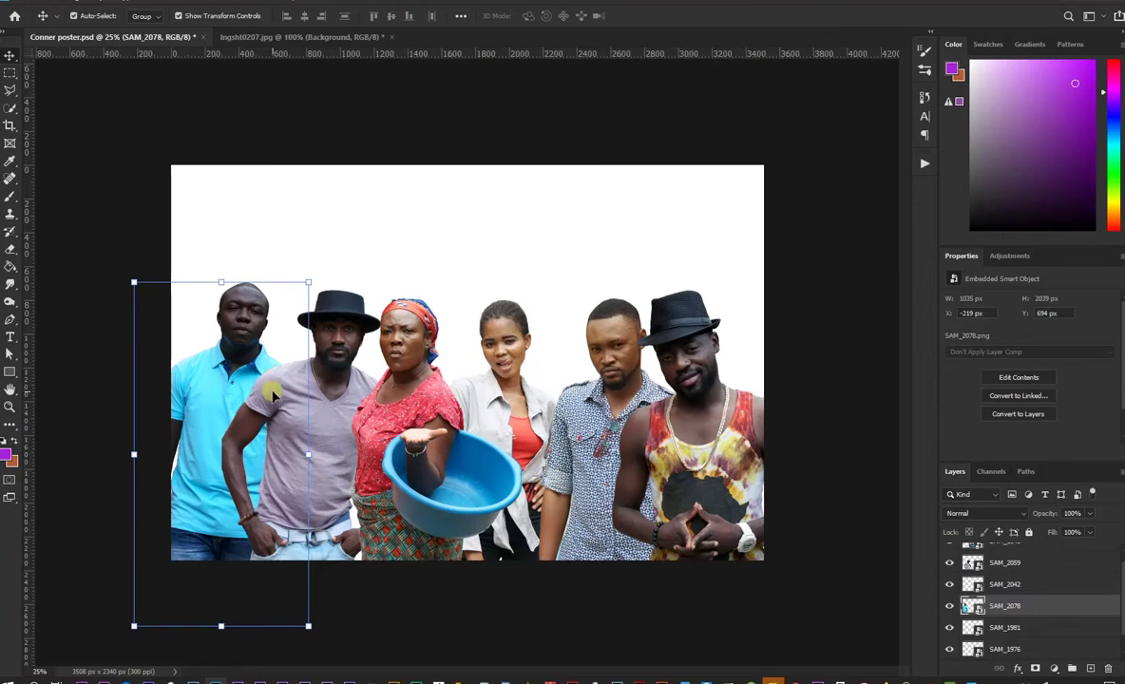
{"action": "left_click_drag", "start_coordinate": [273, 397], "coordinate": [214, 397]}
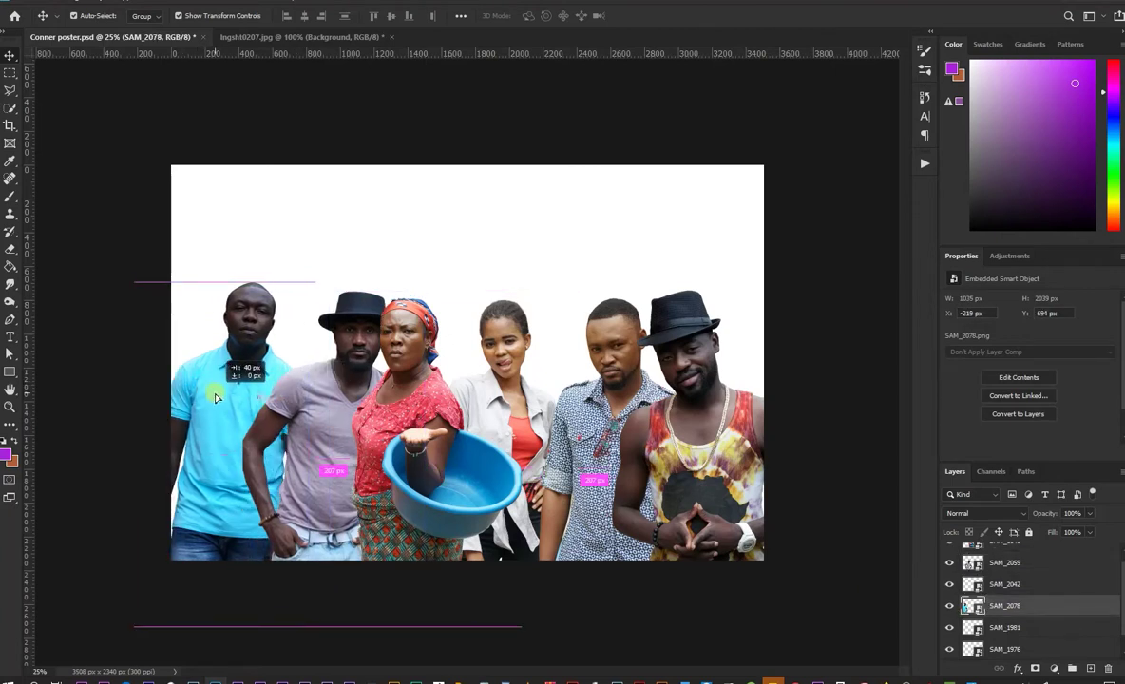
{"action": "left_click_drag", "start_coordinate": [339, 377], "coordinate": [451, 411]}
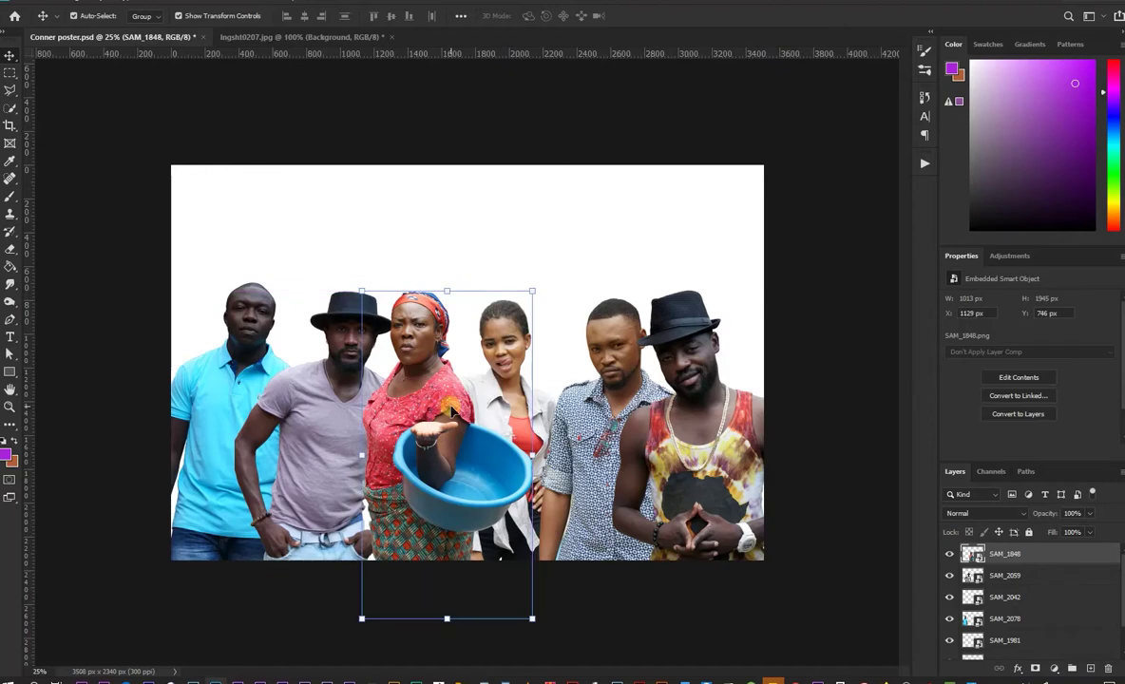
Step: Shrink the patterned-shirt man and raise him slightly
{"action": "left_click", "coordinate": [608, 428]}
{"action": "key", "text": "ctrl+t"}
{"action": "mouse_move", "coordinate": [535, 294]}
{"action": "left_mouse_down"}
{"action": "mouse_move", "coordinate": [712, 297]}
{"action": "mouse_move", "coordinate": [695, 320]}
{"action": "left_mouse_up"}
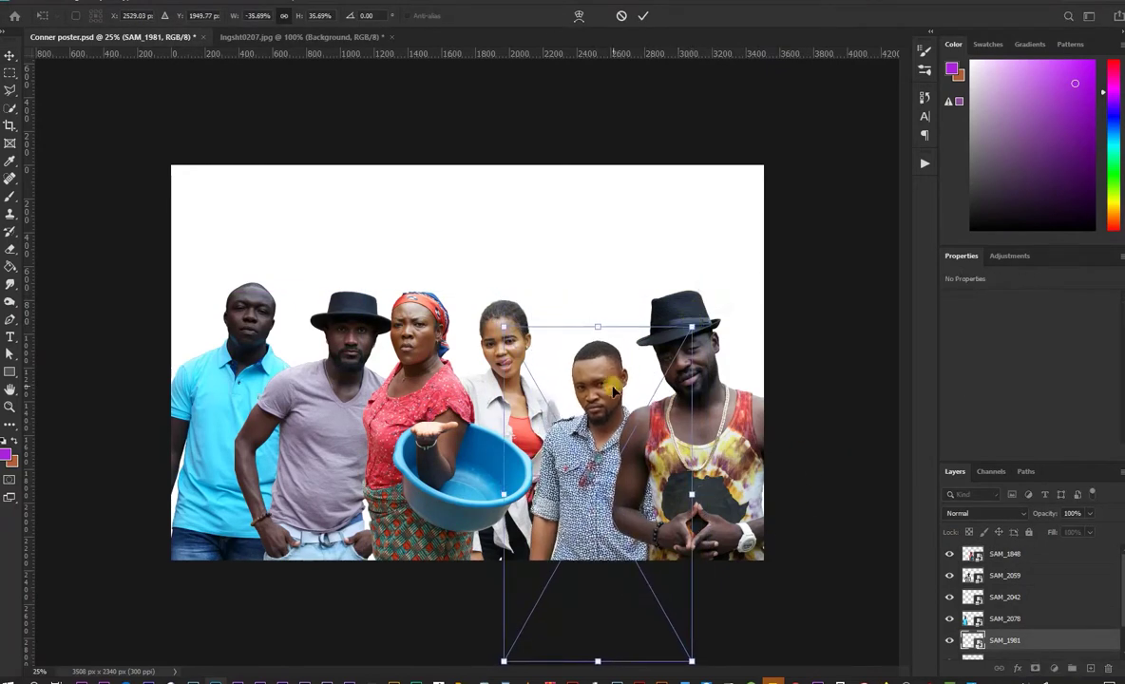
{"action": "left_click_drag", "start_coordinate": [619, 384], "coordinate": [618, 354]}
{"action": "key", "text": "Return"}
Step: Shrink the hat man and nudge him ~9 px right, then move the blue-shirt man left and up
{"action": "left_click", "coordinate": [694, 364]}
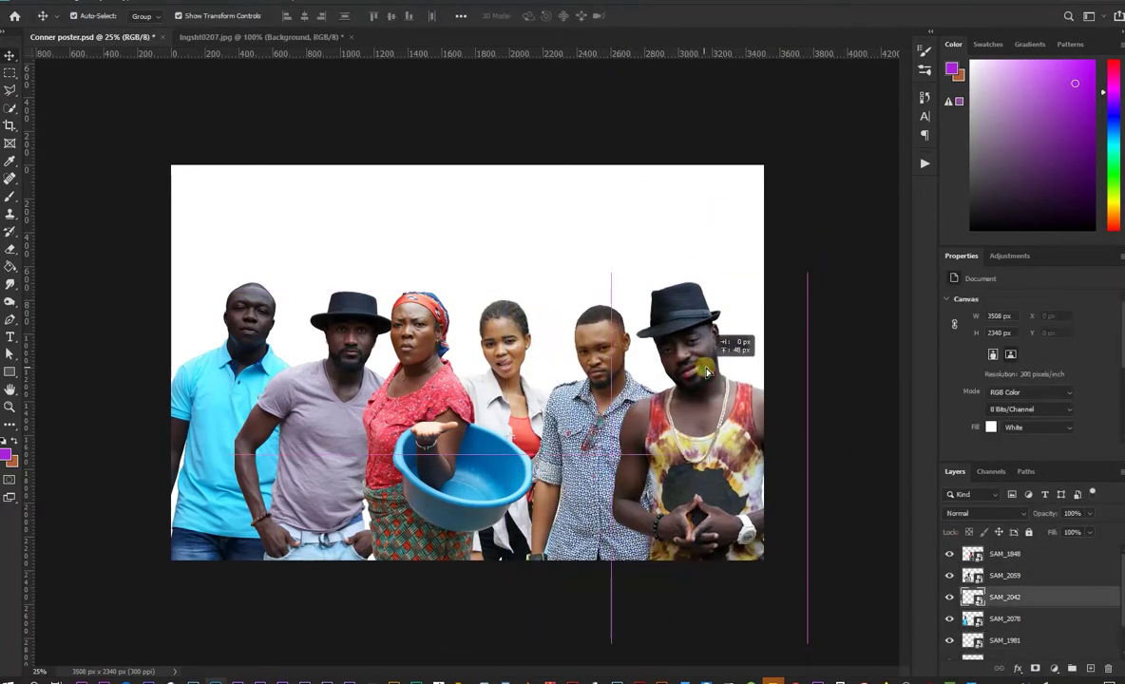
{"action": "key", "text": "ctrl+t"}
{"action": "mouse_move", "coordinate": [804, 270]}
{"action": "left_mouse_down"}
{"action": "mouse_move", "coordinate": [780, 304]}
{"action": "mouse_move", "coordinate": [807, 274]}
{"action": "left_mouse_up"}
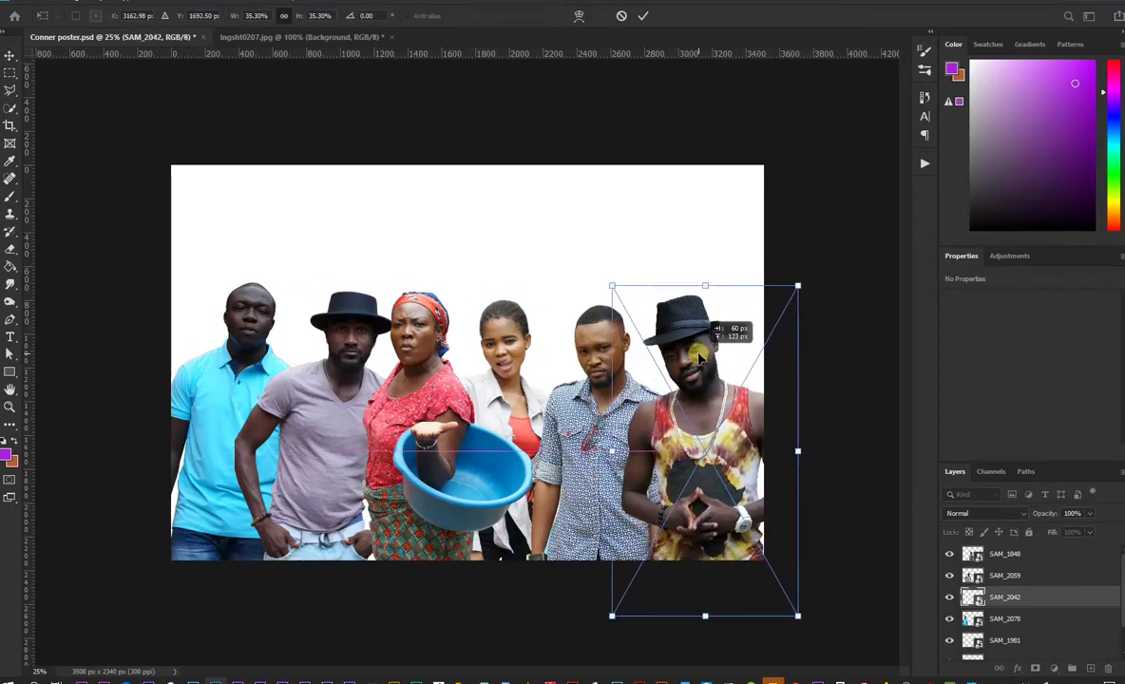
{"action": "left_click", "coordinate": [639, 16]}
{"action": "left_click", "coordinate": [639, 16]}
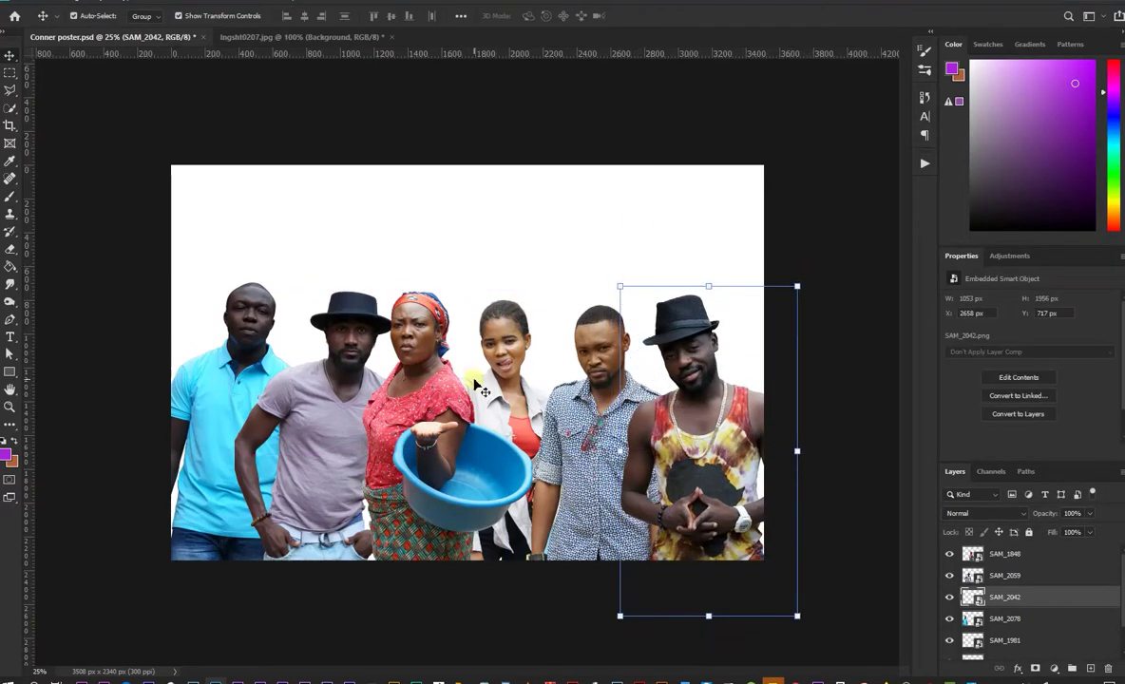
{"action": "left_click", "coordinate": [595, 352]}
{"action": "left_click_drag", "start_coordinate": [690, 339], "coordinate": [699, 339]}
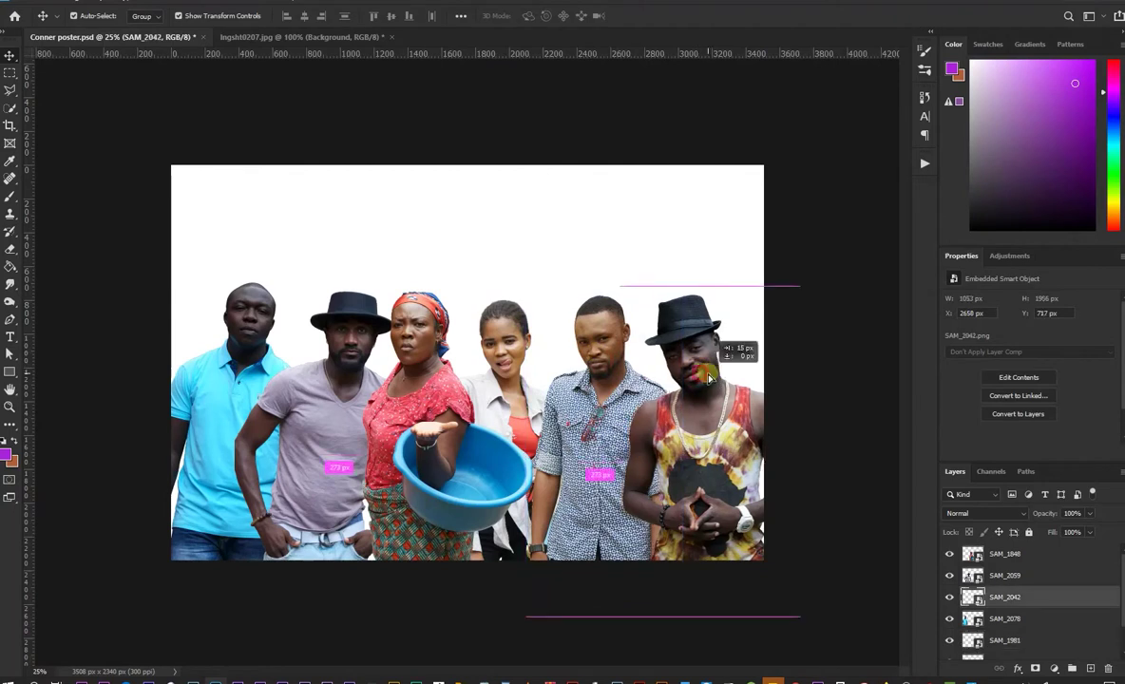
{"action": "left_click_drag", "start_coordinate": [186, 387], "coordinate": [215, 359]}
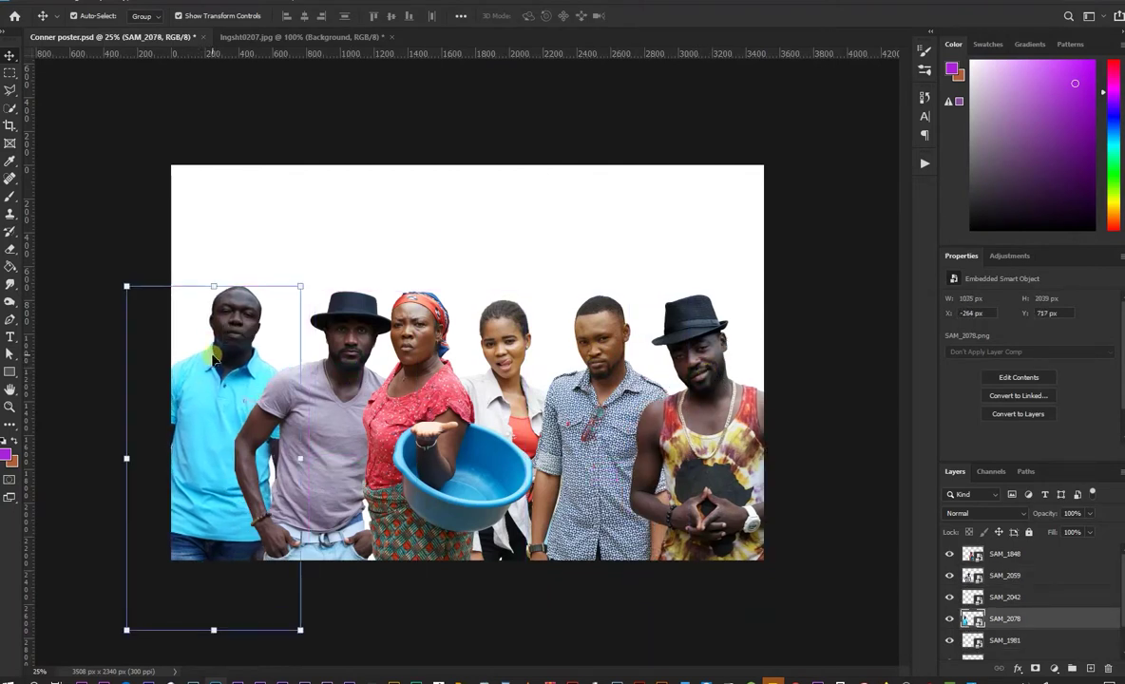
Step: Apply Camera Raw to the left man: temperature +16, exposure about +0.55, shadows +51
{"action": "left_click", "coordinate": [184, 4]}
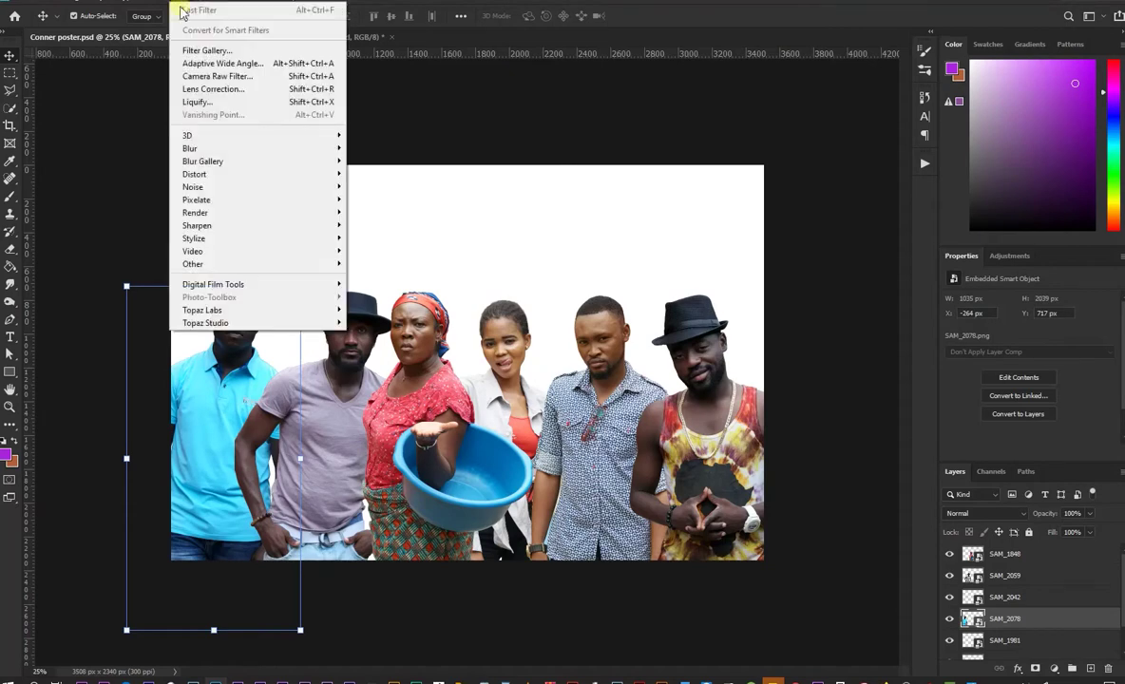
{"action": "left_click", "coordinate": [211, 75]}
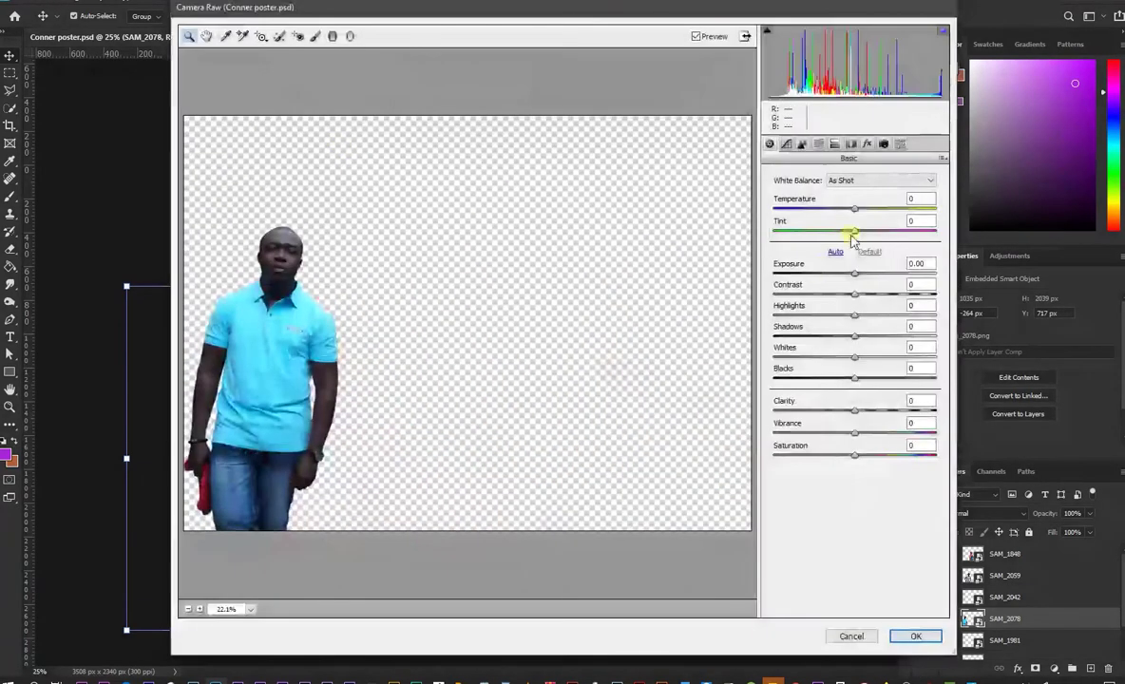
{"action": "left_click", "coordinate": [863, 209]}
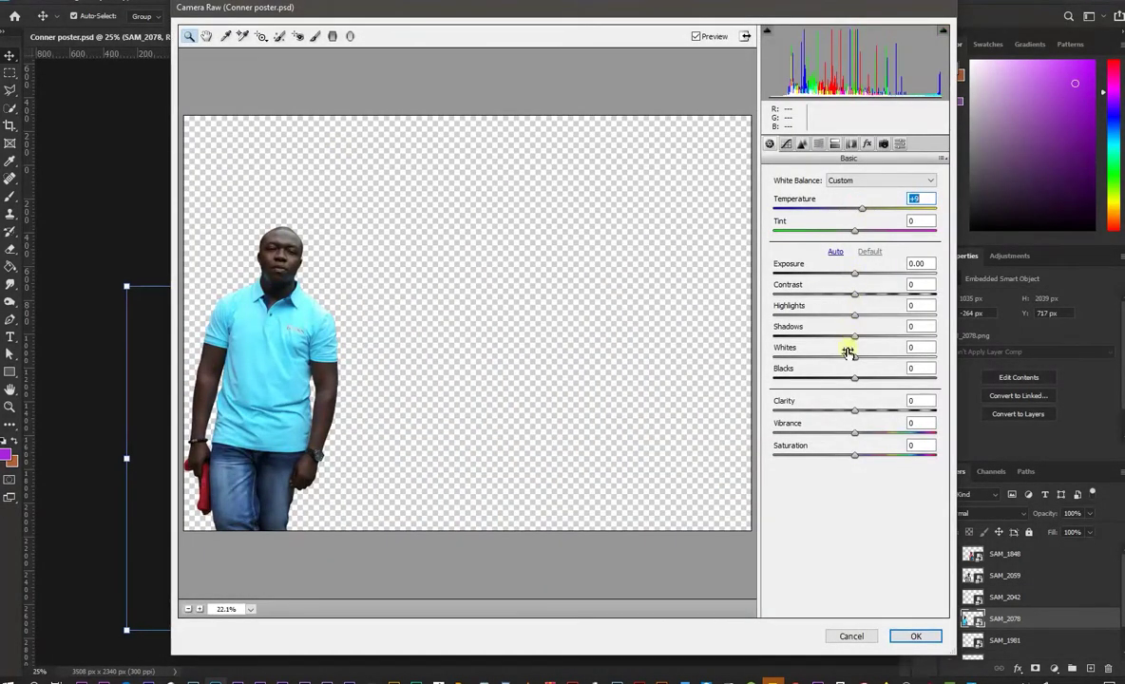
{"action": "left_click_drag", "start_coordinate": [878, 342], "coordinate": [897, 344]}
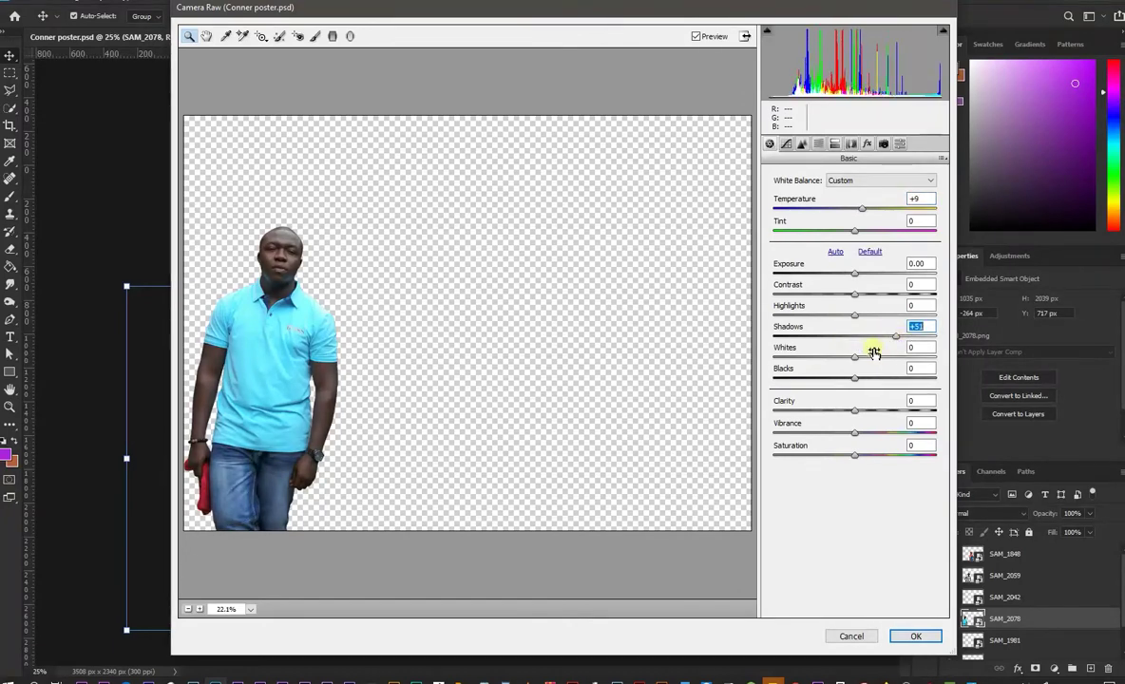
{"action": "left_click_drag", "start_coordinate": [856, 275], "coordinate": [866, 275]}
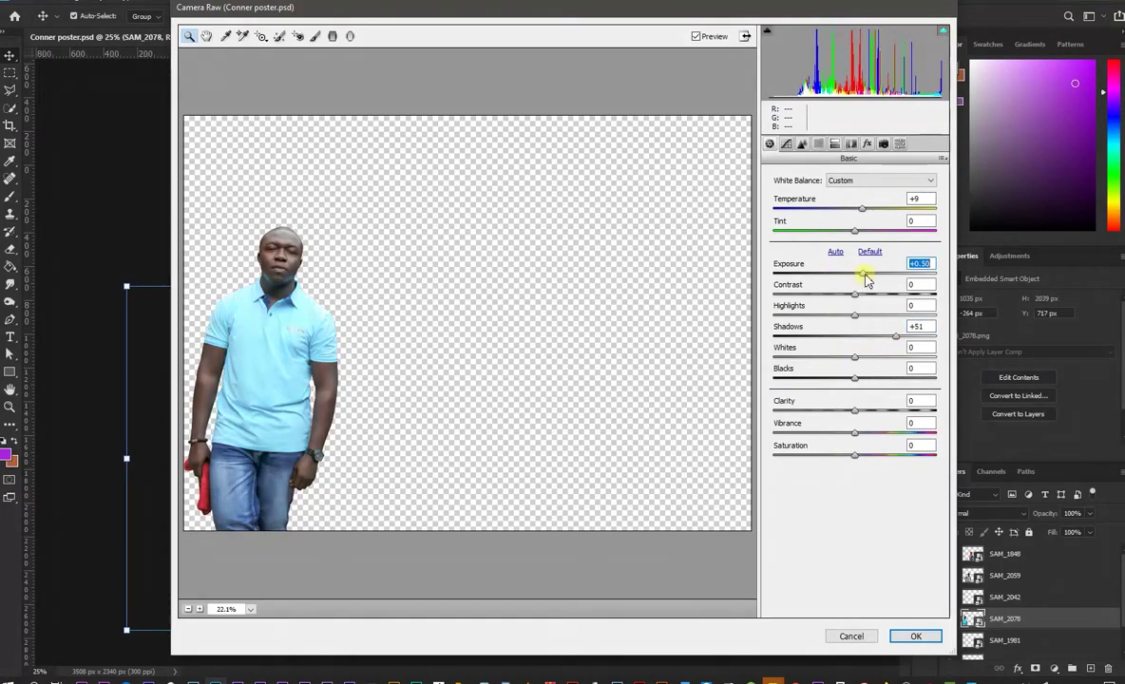
{"action": "left_click_drag", "start_coordinate": [863, 209], "coordinate": [868, 209]}
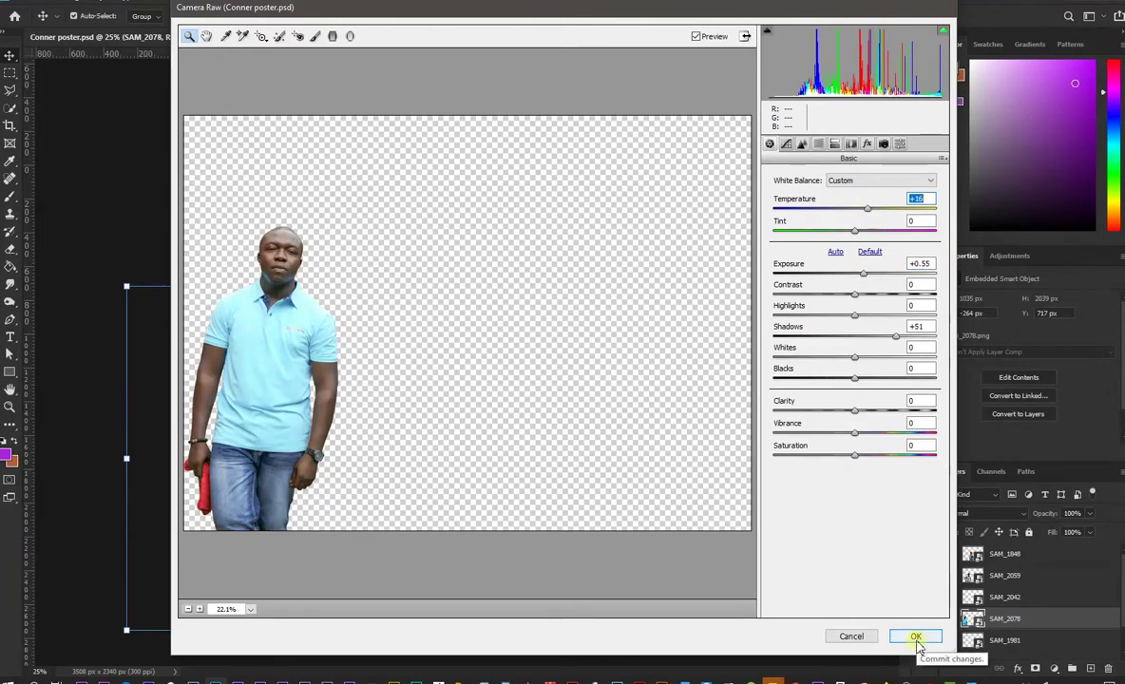
{"action": "left_click", "coordinate": [915, 636]}
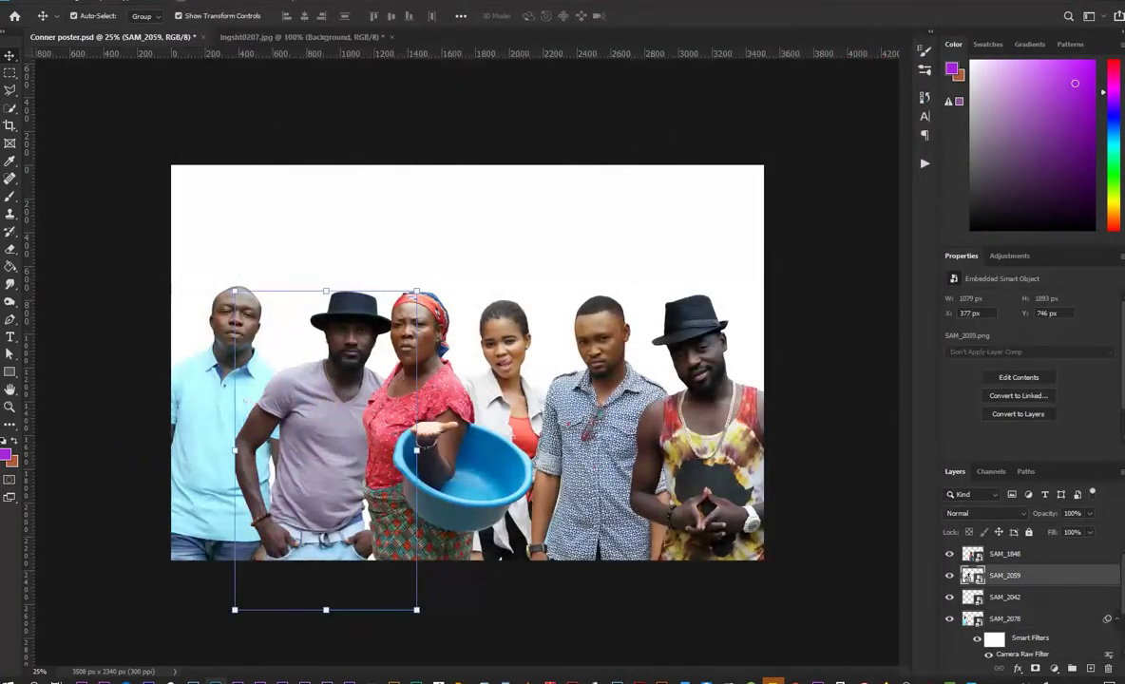
Step: Apply Camera Raw to the second man: warmer temperature, exposure +0.15, lifted shadows and whites
{"action": "left_click", "coordinate": [183, 4]}
{"action": "left_click", "coordinate": [190, 11]}
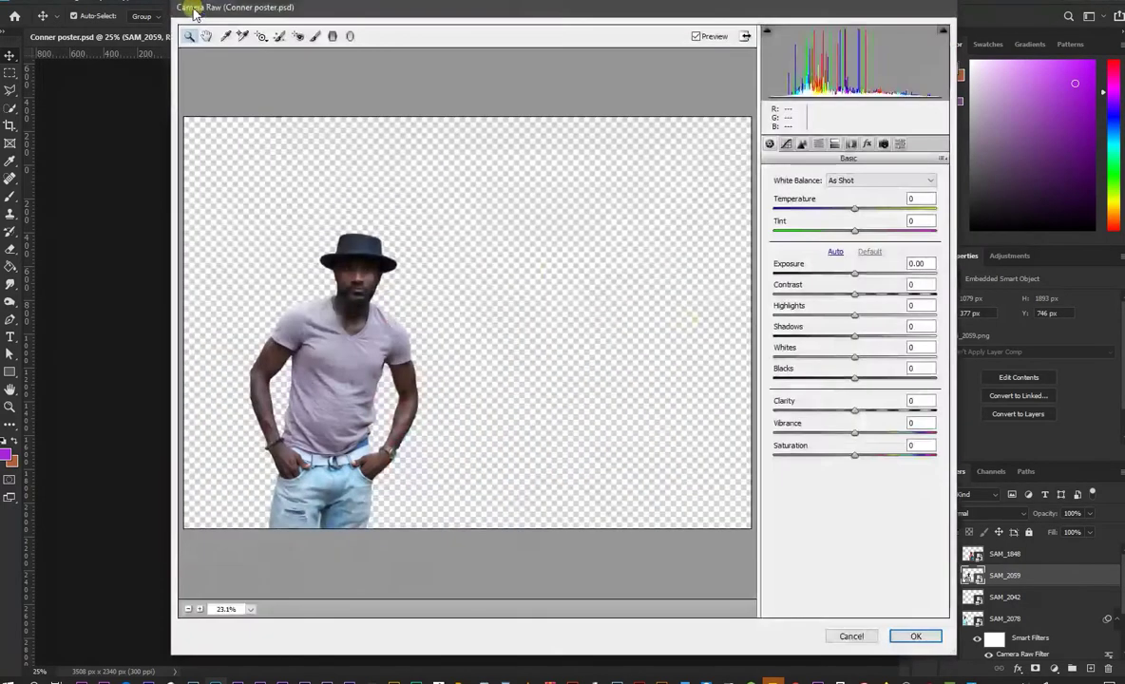
{"action": "left_click", "coordinate": [871, 209]}
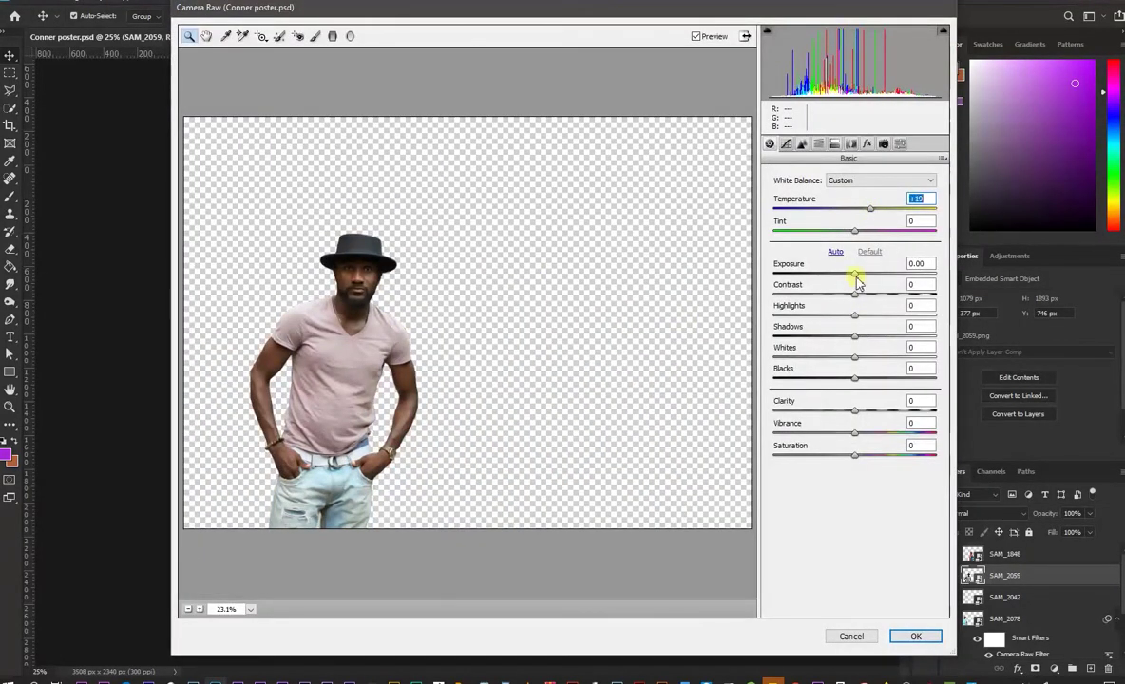
{"action": "left_click_drag", "start_coordinate": [856, 275], "coordinate": [859, 276]}
{"action": "left_click_drag", "start_coordinate": [871, 337], "coordinate": [904, 337]}
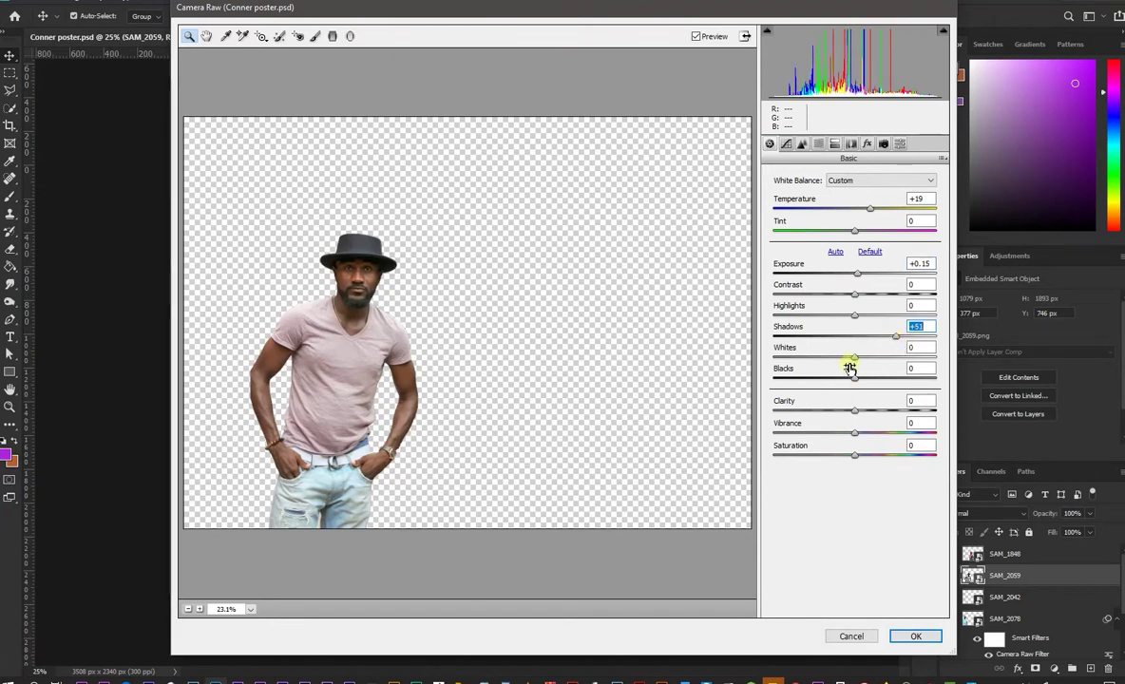
{"action": "left_click_drag", "start_coordinate": [856, 359], "coordinate": [858, 361]}
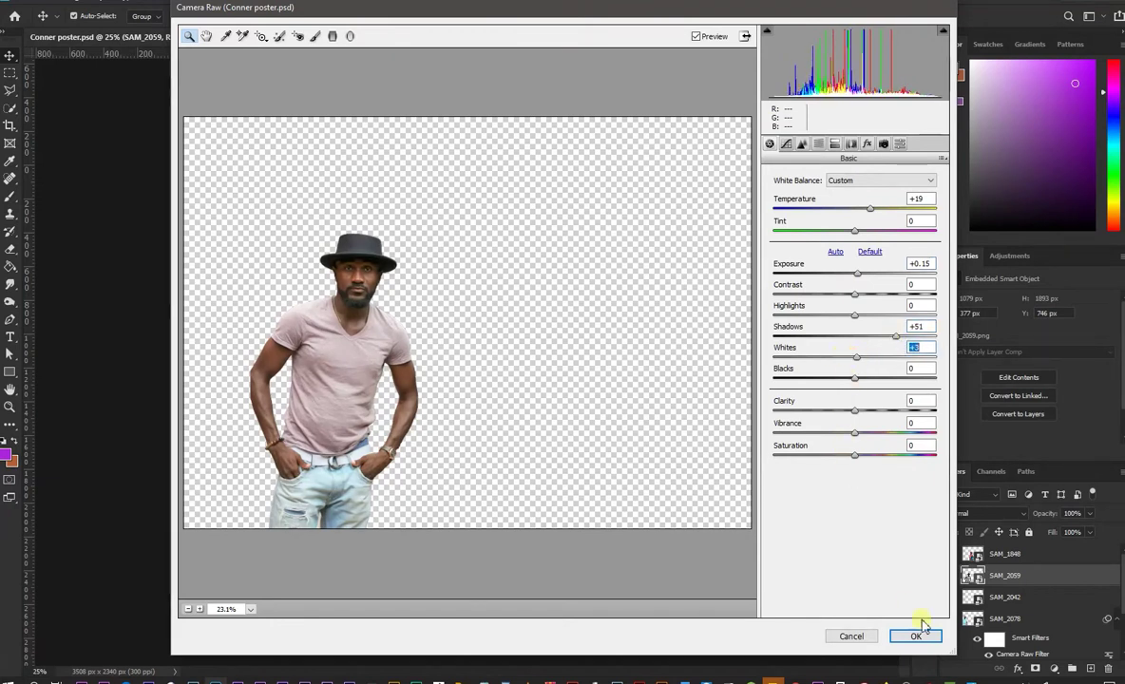
{"action": "left_click", "coordinate": [851, 400]}
{"action": "left_click", "coordinate": [914, 636]}
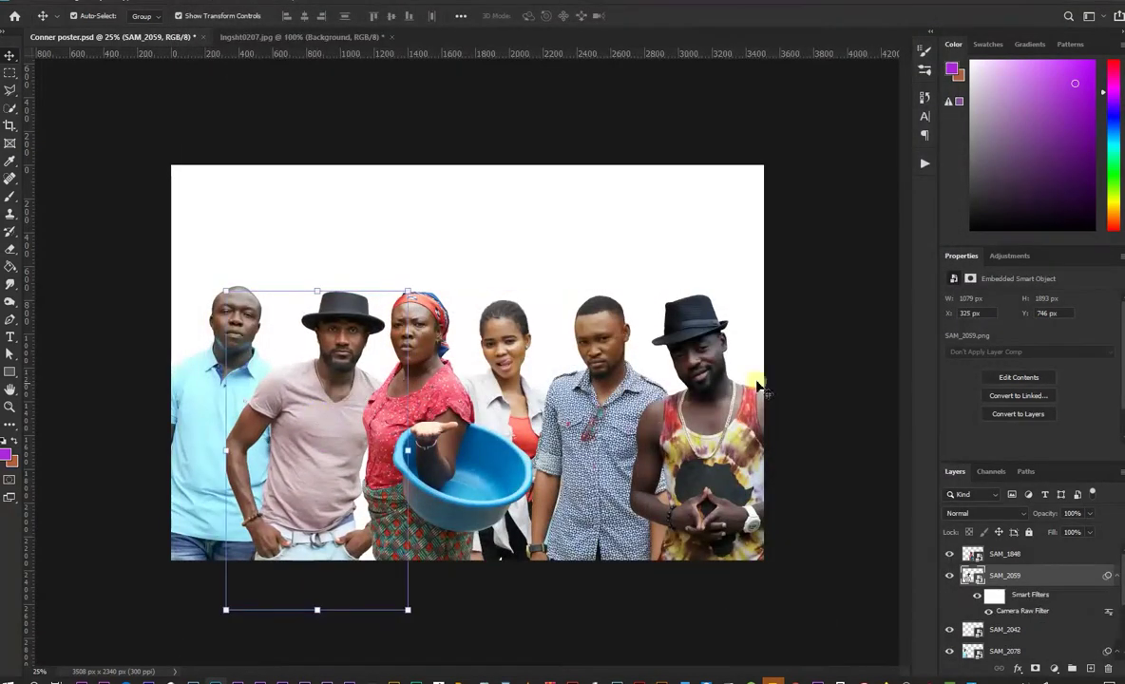
Step: Apply Camera Raw to the far-right man: temperature +13, exposure +0.60, lifted shadows, clarity +9
{"action": "left_click", "coordinate": [698, 389]}
{"action": "left_click", "coordinate": [188, 2]}
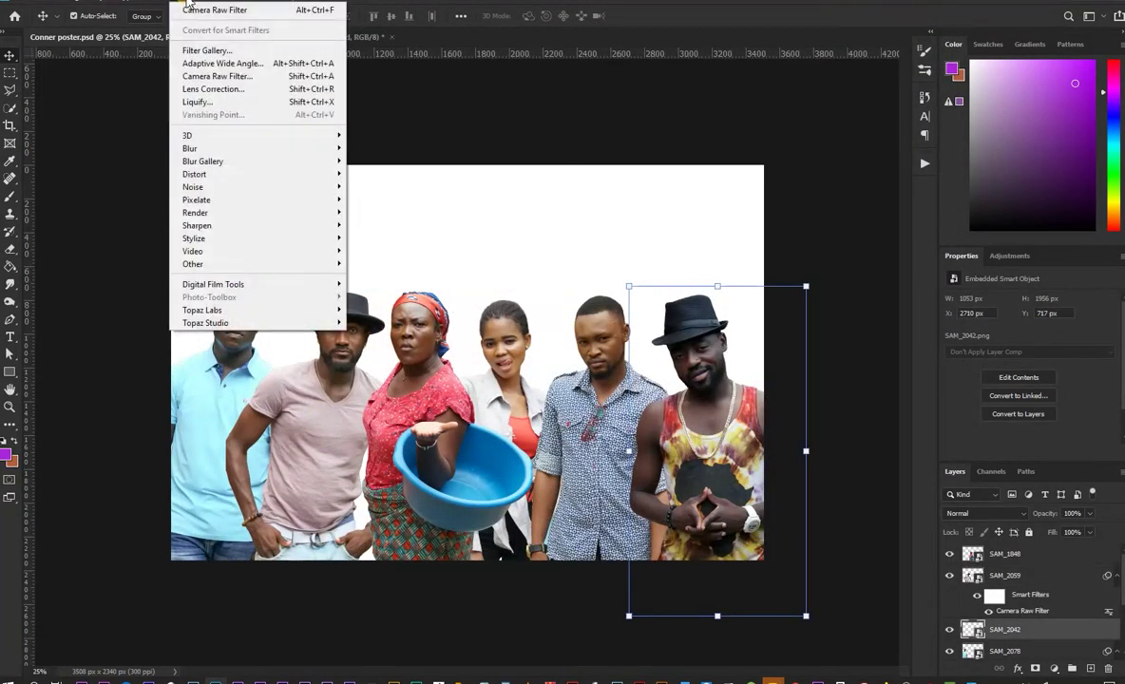
{"action": "left_click", "coordinate": [211, 10]}
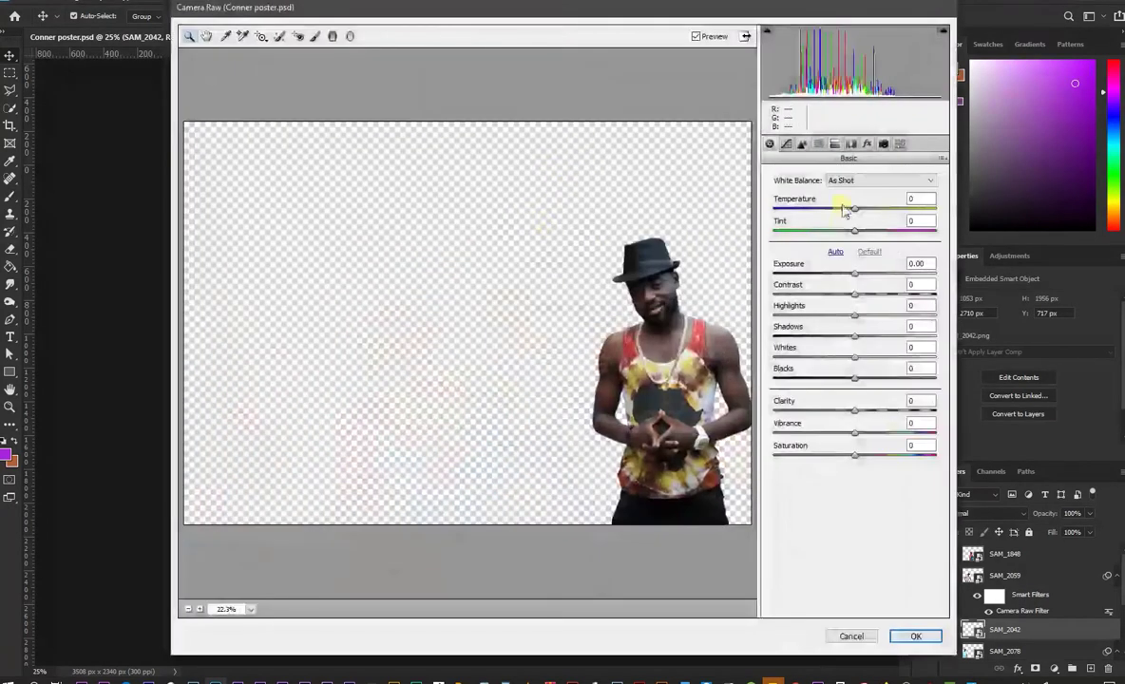
{"action": "left_click_drag", "start_coordinate": [844, 209], "coordinate": [858, 209]}
{"action": "left_click_drag", "start_coordinate": [854, 278], "coordinate": [865, 278]}
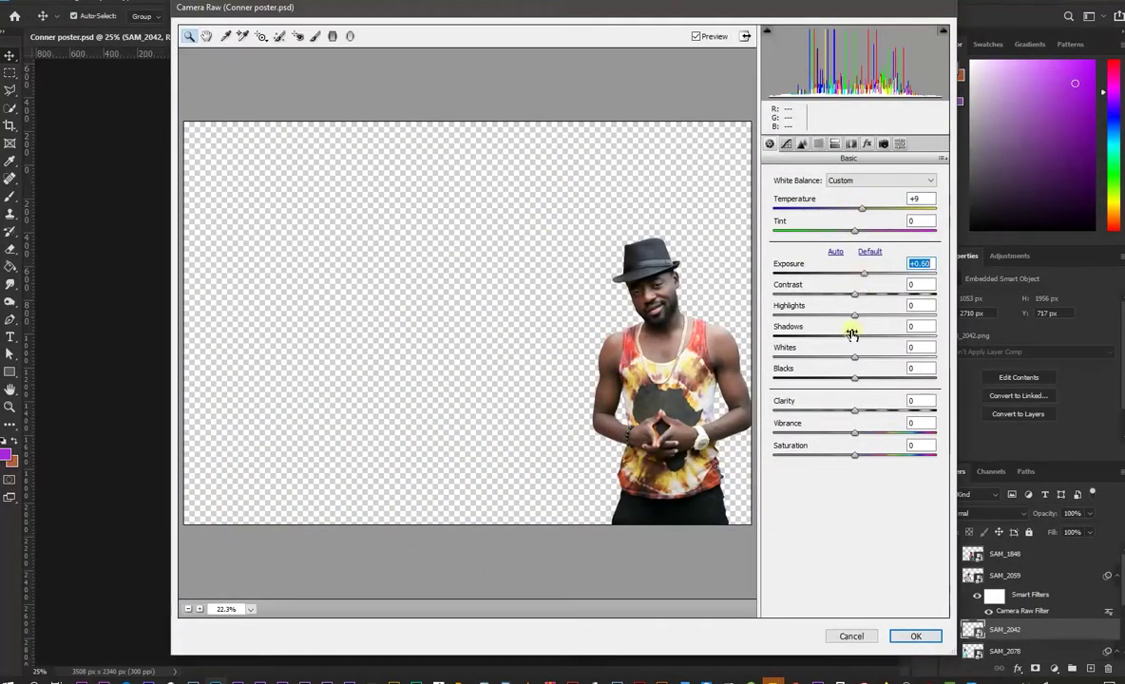
{"action": "left_click_drag", "start_coordinate": [854, 338], "coordinate": [869, 341]}
{"action": "left_click_drag", "start_coordinate": [854, 410], "coordinate": [863, 411]}
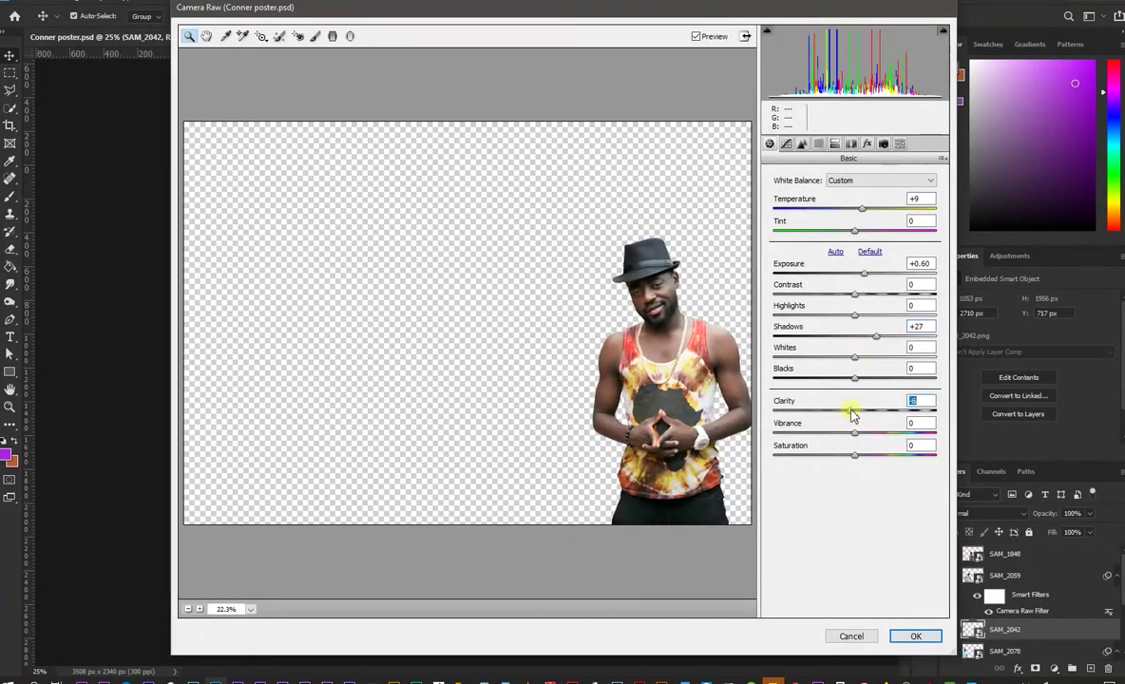
{"action": "left_click_drag", "start_coordinate": [860, 209], "coordinate": [867, 214]}
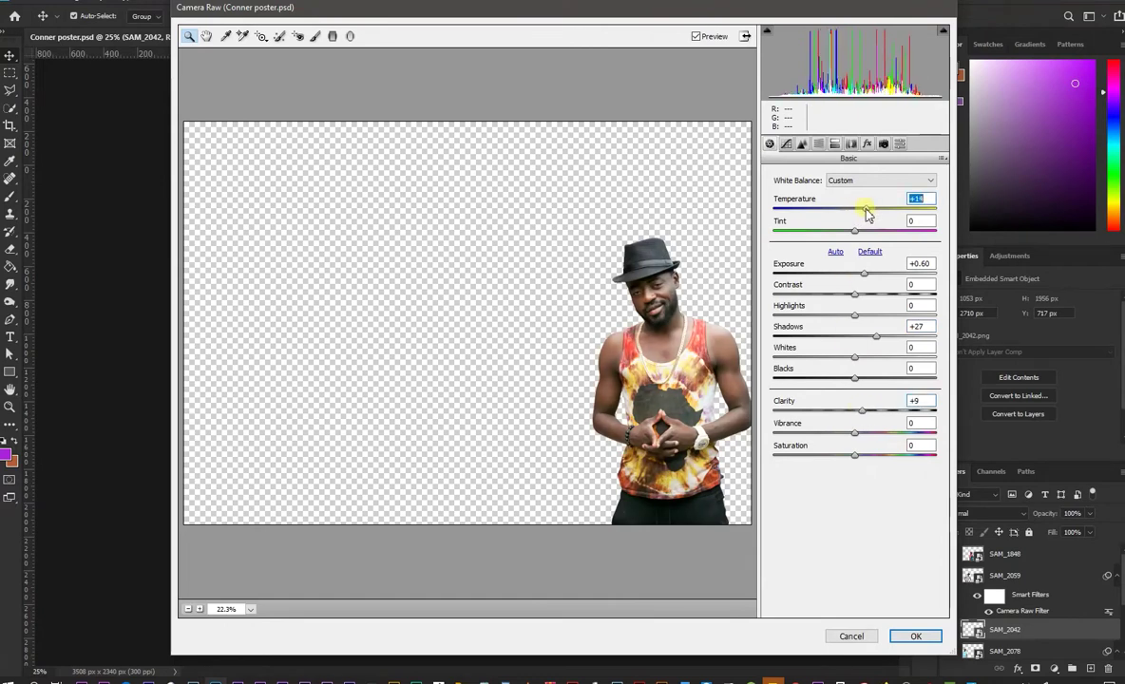
{"action": "left_click", "coordinate": [908, 636]}
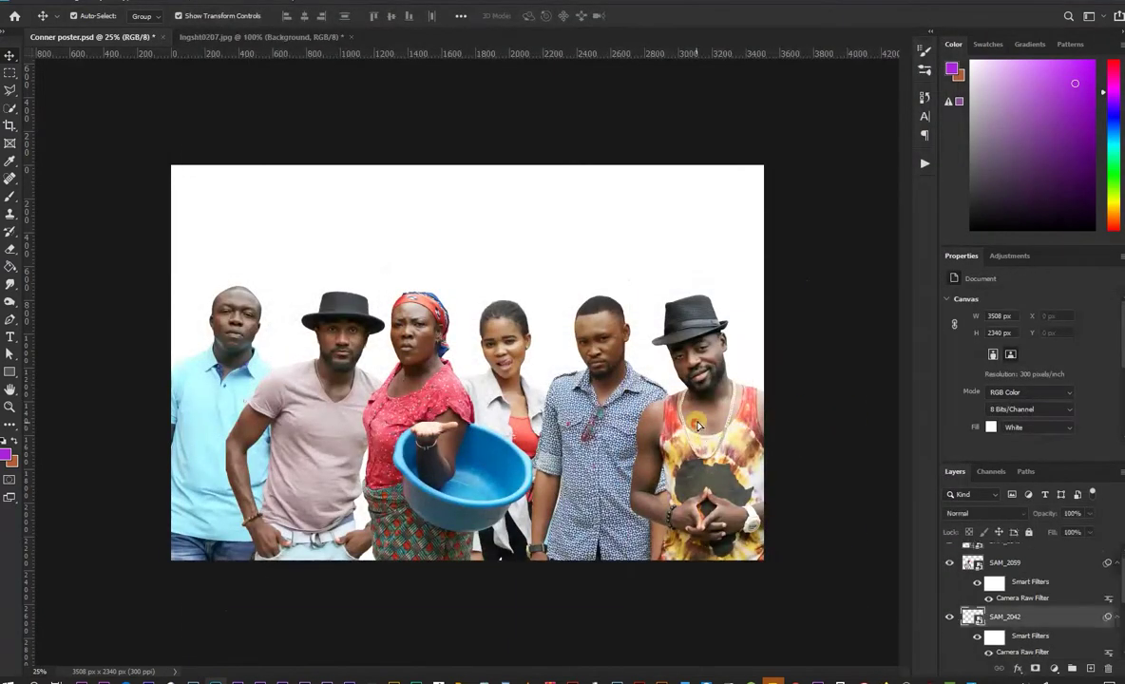
Step: Brighten the basin woman SAM_1848 with a Levels midtone of 1.18, then deselect all layers
{"action": "left_click", "coordinate": [397, 411]}
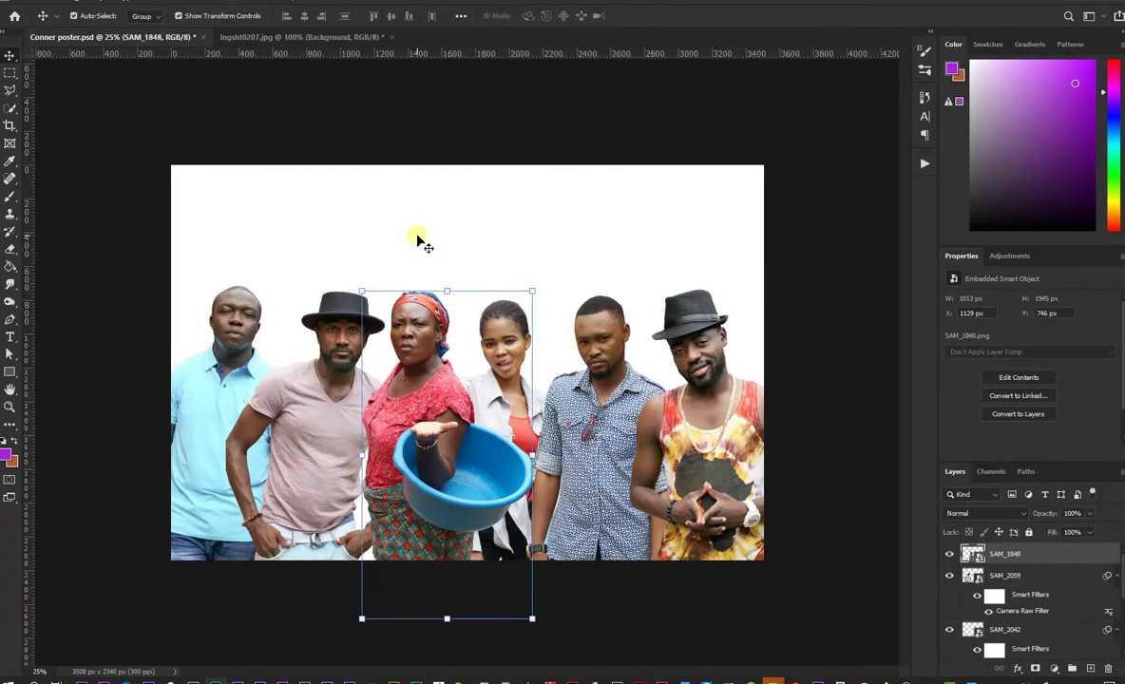
{"action": "key", "text": "ctrl+l"}
{"action": "mouse_move", "coordinate": [515, 118]}
{"action": "left_mouse_down"}
{"action": "mouse_move", "coordinate": [609, 153]}
{"action": "mouse_move", "coordinate": [750, 172]}
{"action": "left_mouse_up"}
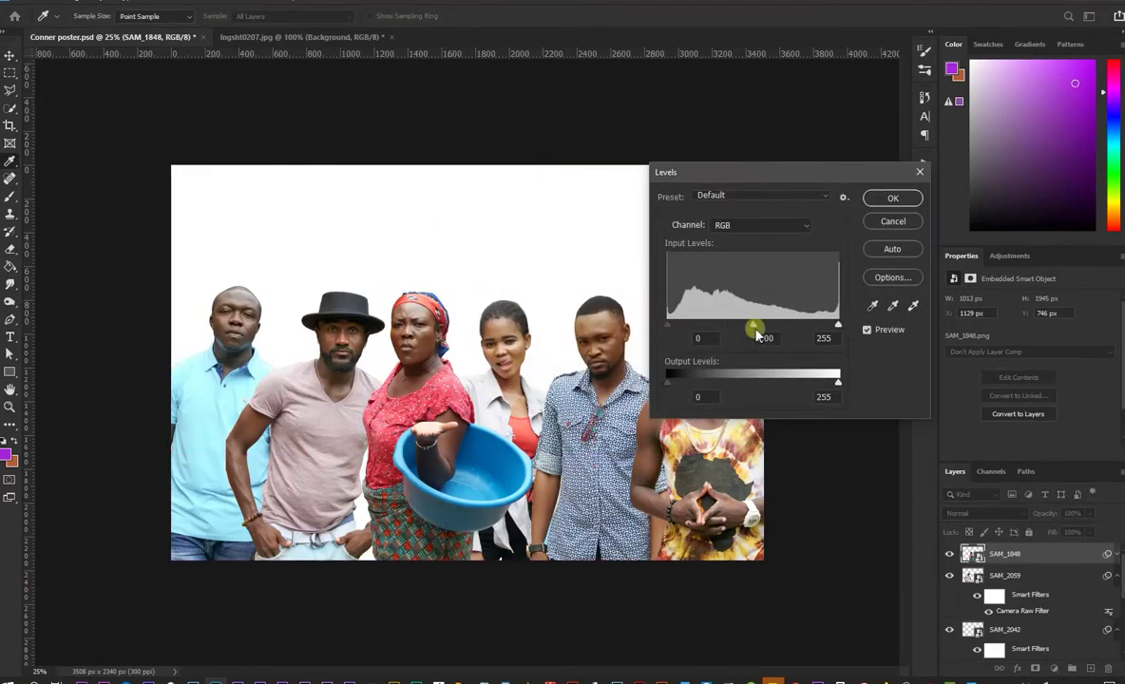
{"action": "left_click_drag", "start_coordinate": [753, 326], "coordinate": [740, 325]}
{"action": "left_click", "coordinate": [890, 202]}
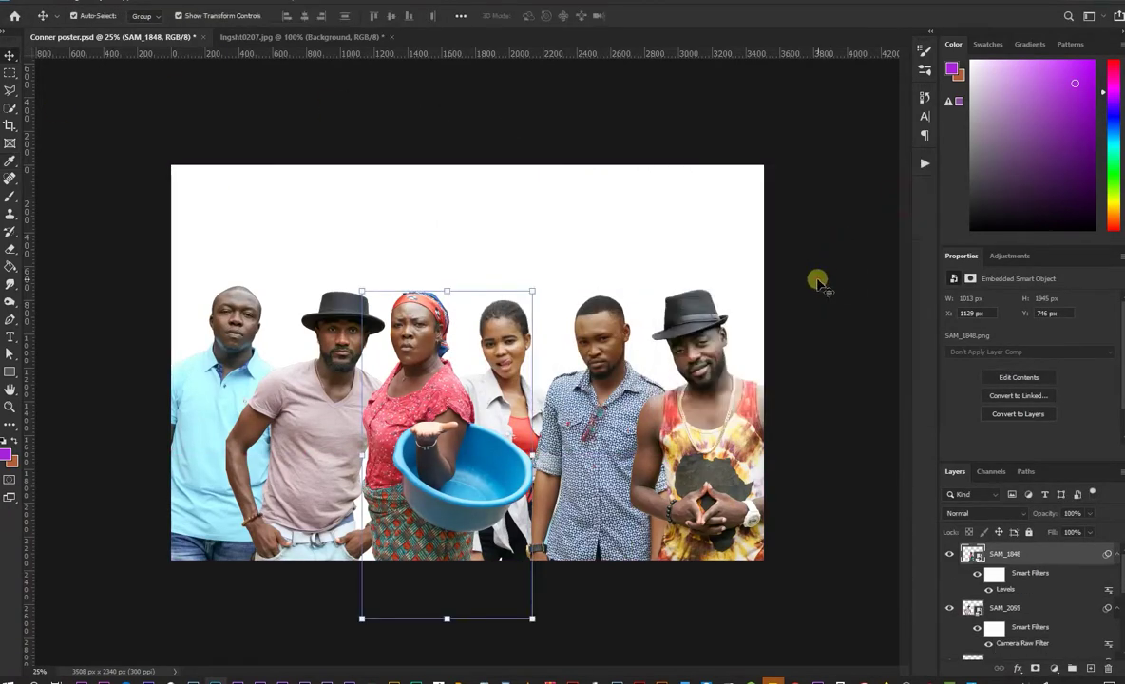
{"action": "left_click", "coordinate": [722, 384]}
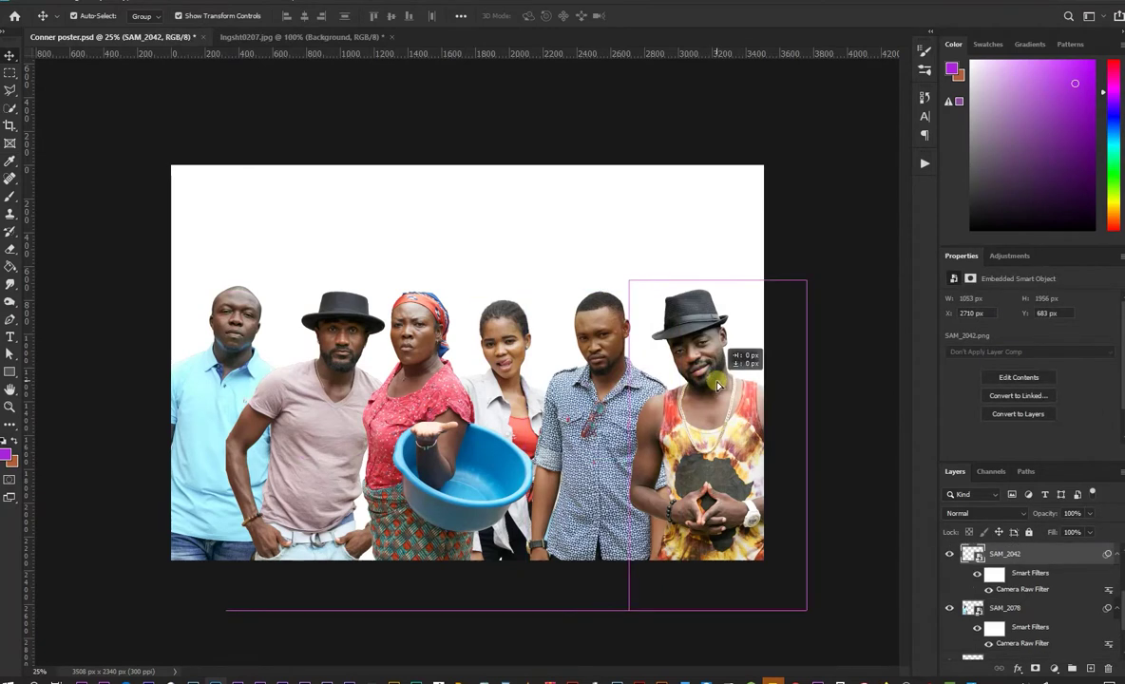
{"action": "left_click", "coordinate": [828, 238]}
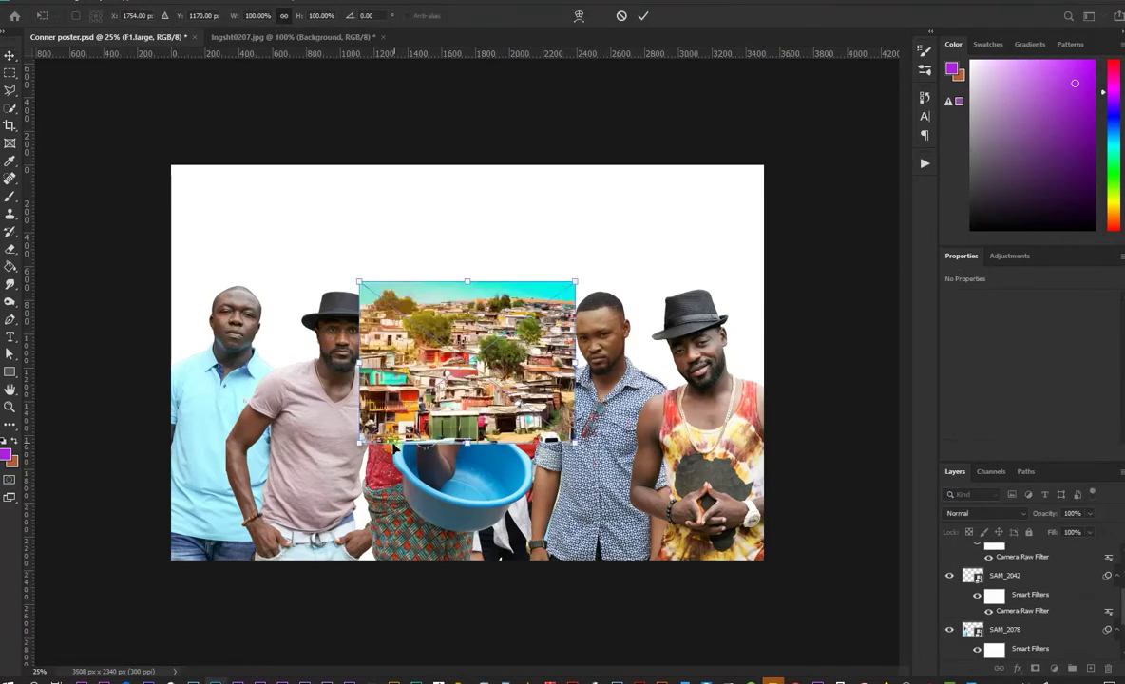
Step: Enlarge and commit the townscape photo, then move its layer just above Background
{"action": "left_click_drag", "start_coordinate": [359, 502], "coordinate": [121, 608]}
{"action": "mouse_move", "coordinate": [475, 470]}
{"action": "left_mouse_down"}
{"action": "mouse_move", "coordinate": [541, 423]}
{"action": "mouse_move", "coordinate": [510, 427]}
{"action": "left_mouse_up"}
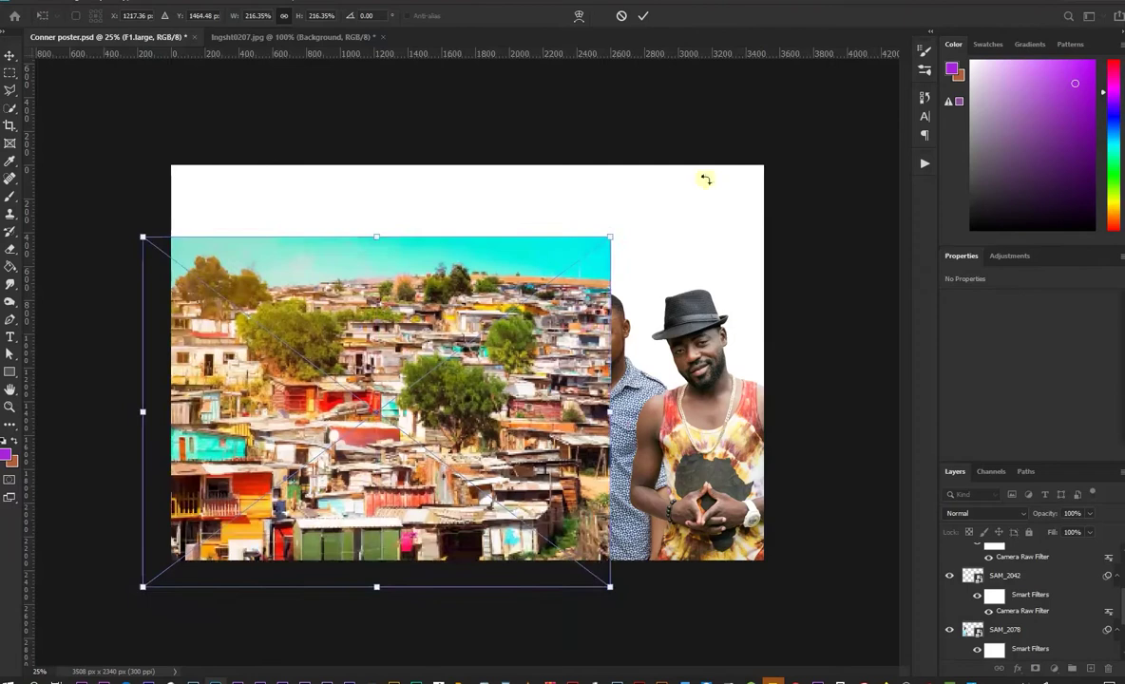
{"action": "left_click", "coordinate": [640, 17]}
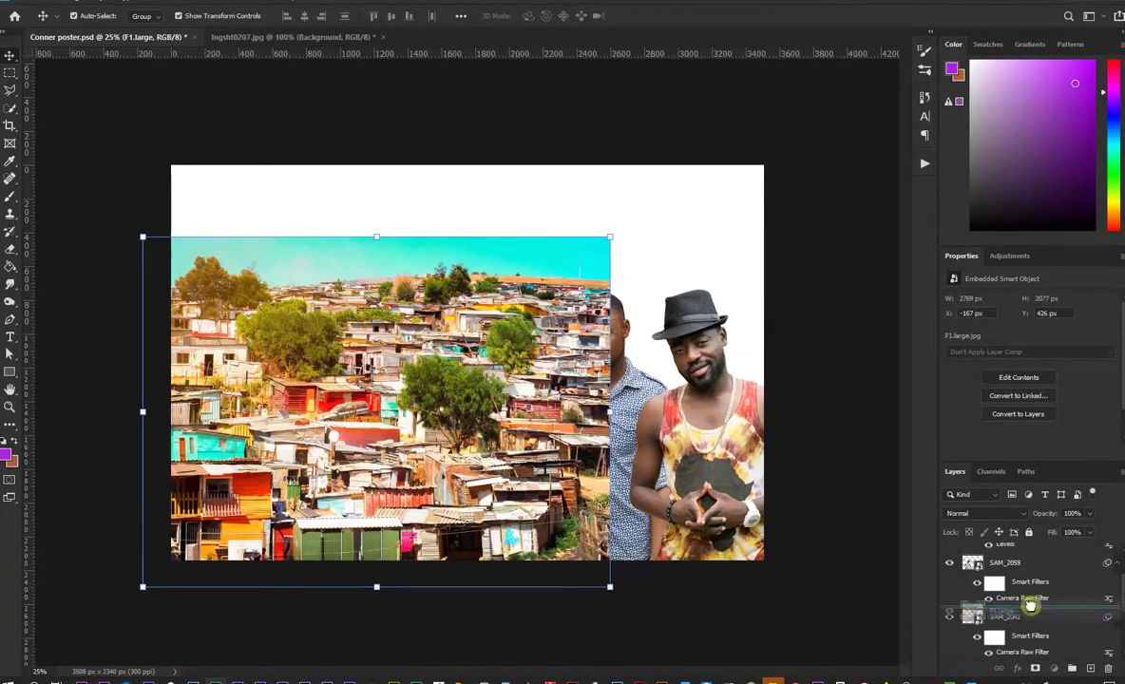
{"action": "mouse_move", "coordinate": [1041, 680]}
{"action": "left_mouse_down"}
{"action": "mouse_move", "coordinate": [1023, 612]}
{"action": "mouse_move", "coordinate": [1032, 669]}
{"action": "left_mouse_up"}
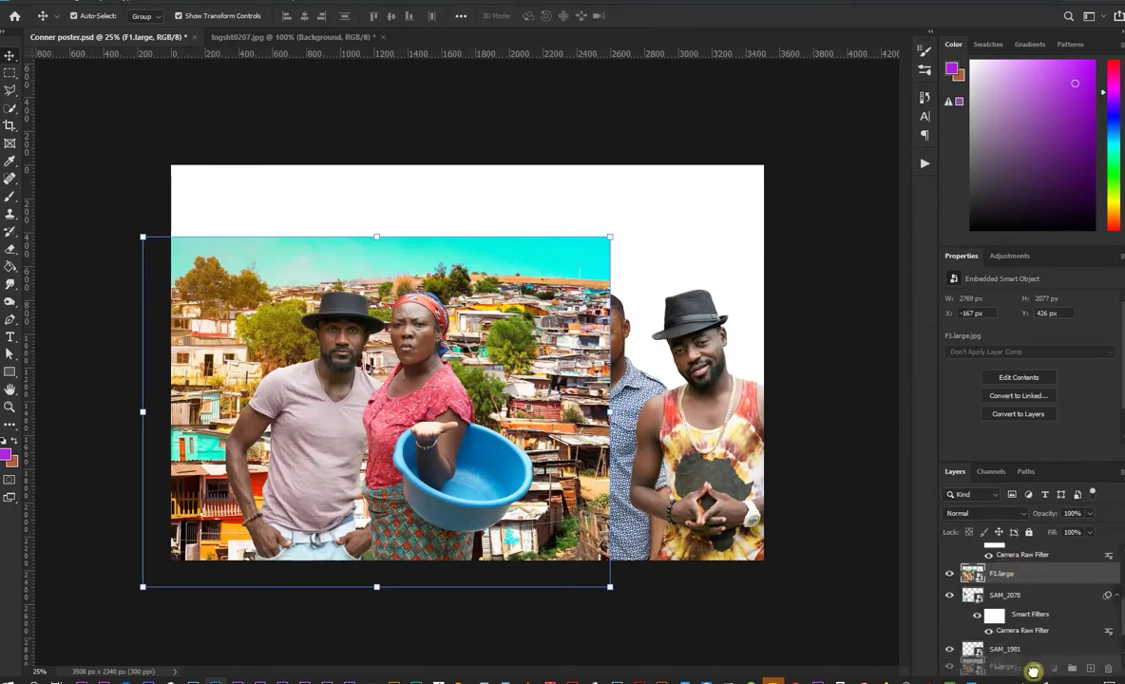
{"action": "left_click_drag", "start_coordinate": [1032, 669], "coordinate": [1015, 634]}
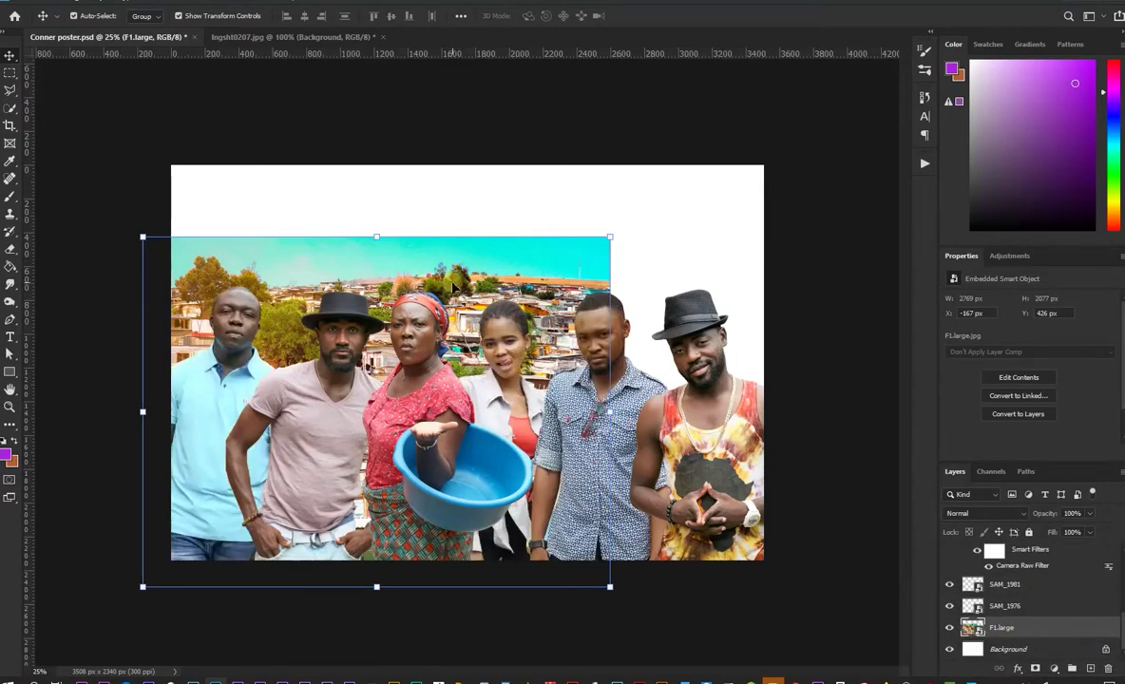
{"action": "left_click_drag", "start_coordinate": [454, 286], "coordinate": [467, 279]}
Step: Scale the F1.large townscape across the full poster width, to 3809 × 2856 px
{"action": "key", "text": "ctrl+t"}
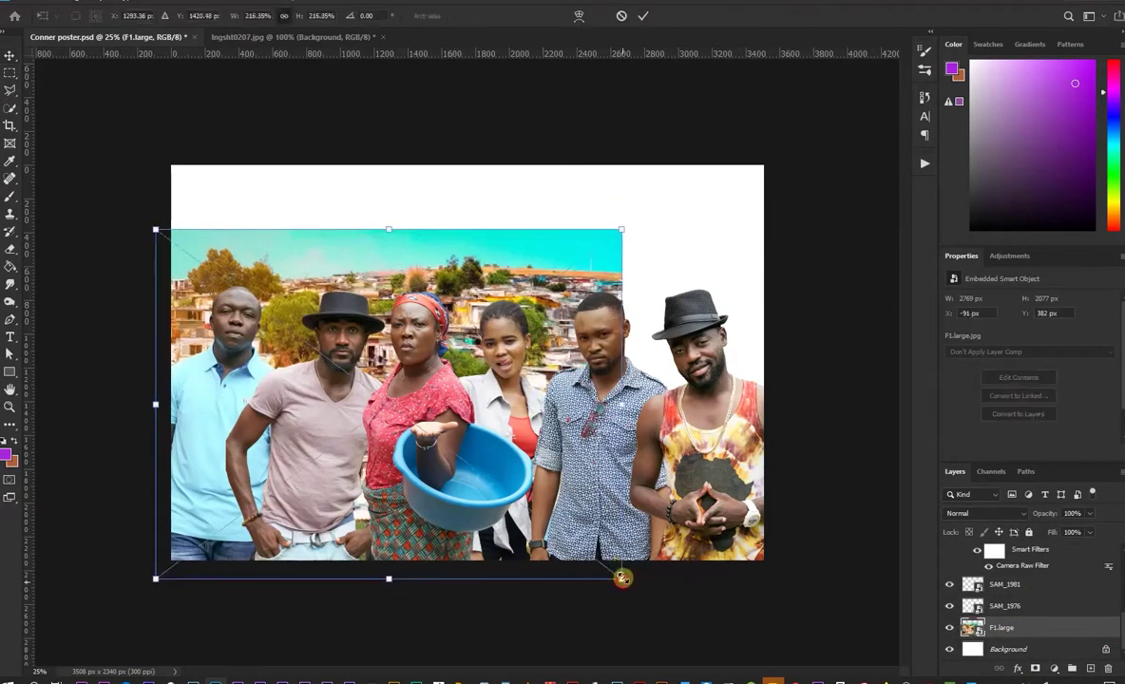
{"action": "left_click_drag", "start_coordinate": [622, 578], "coordinate": [868, 616]}
{"action": "mouse_move", "coordinate": [720, 310]}
{"action": "left_mouse_down"}
{"action": "mouse_move", "coordinate": [743, 327]}
{"action": "mouse_move", "coordinate": [727, 323]}
{"action": "left_mouse_up"}
{"action": "left_click", "coordinate": [643, 15]}
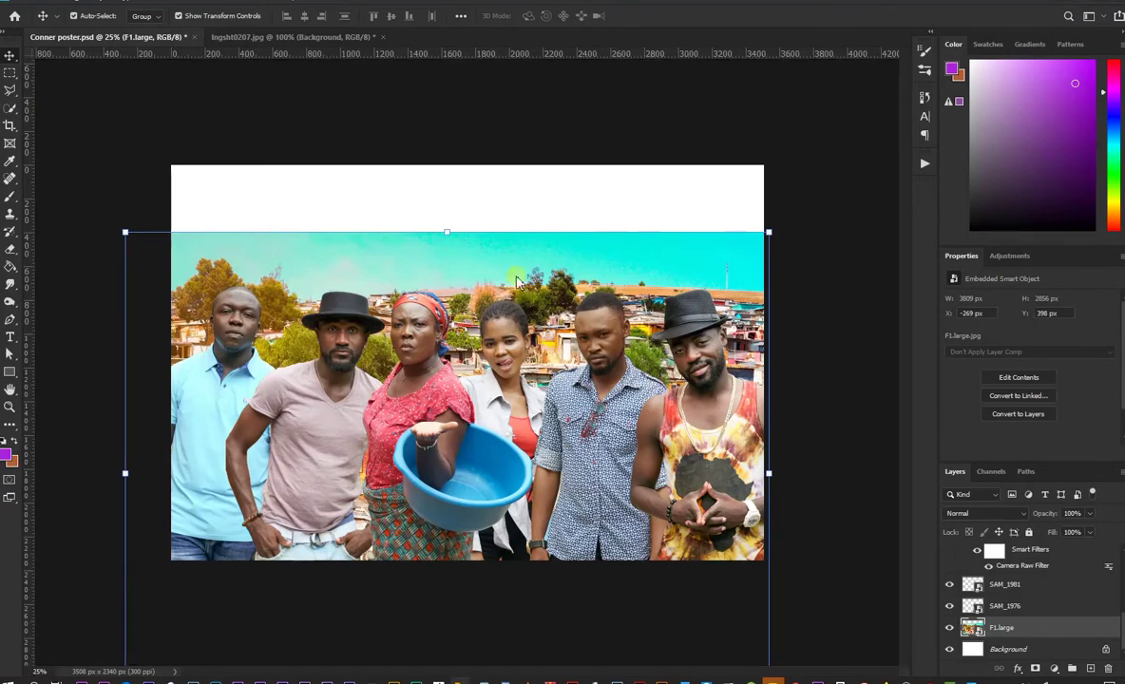
Step: Position the hills photo at the upper left and paint a layer mask revealing the village
{"action": "mouse_move", "coordinate": [608, 268]}
{"action": "left_mouse_down"}
{"action": "mouse_move", "coordinate": [534, 196]}
{"action": "mouse_move", "coordinate": [434, 168]}
{"action": "mouse_move", "coordinate": [419, 176]}
{"action": "left_mouse_up"}
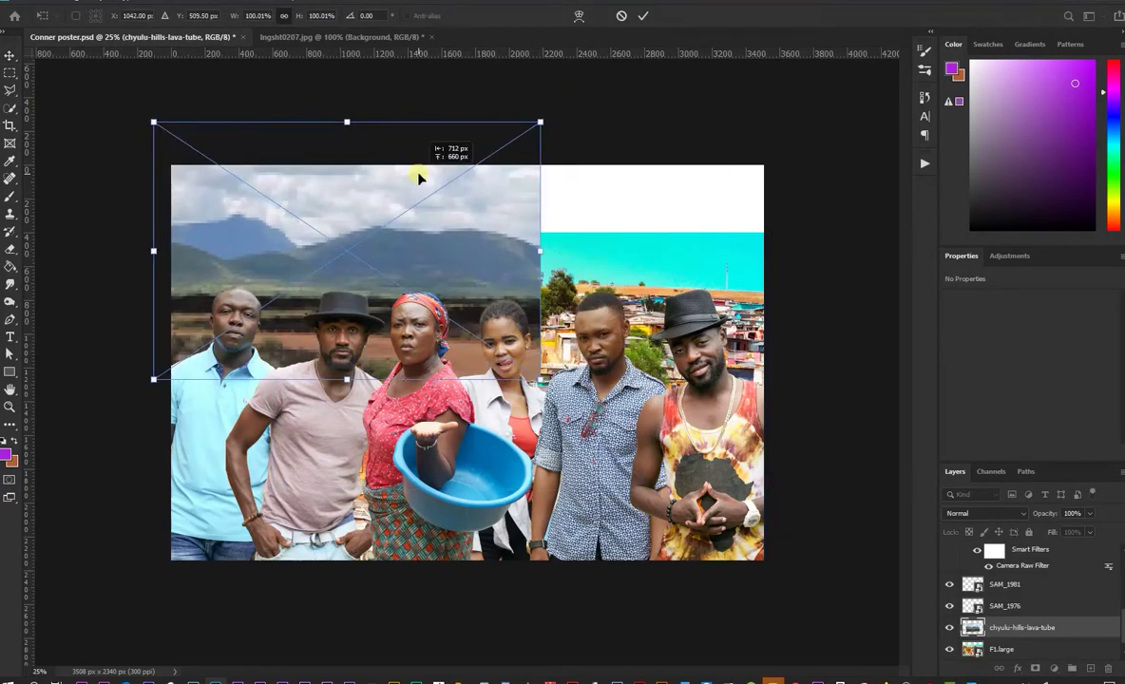
{"action": "left_click", "coordinate": [644, 17]}
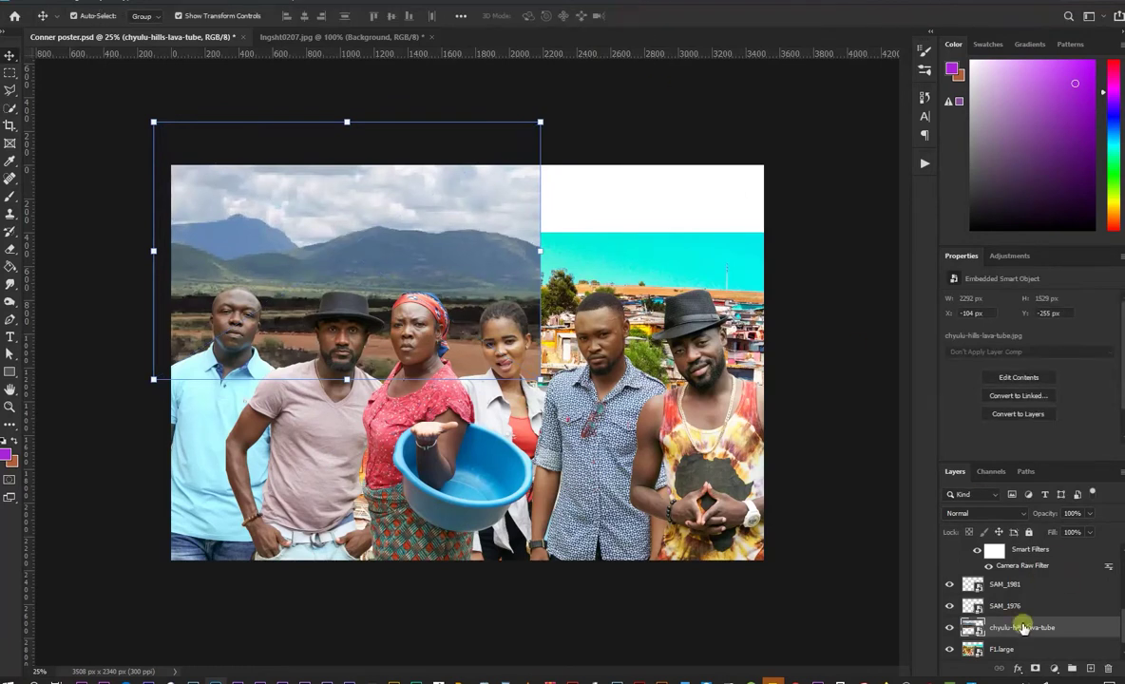
{"action": "left_click", "coordinate": [1032, 668]}
{"action": "key", "text": "b"}
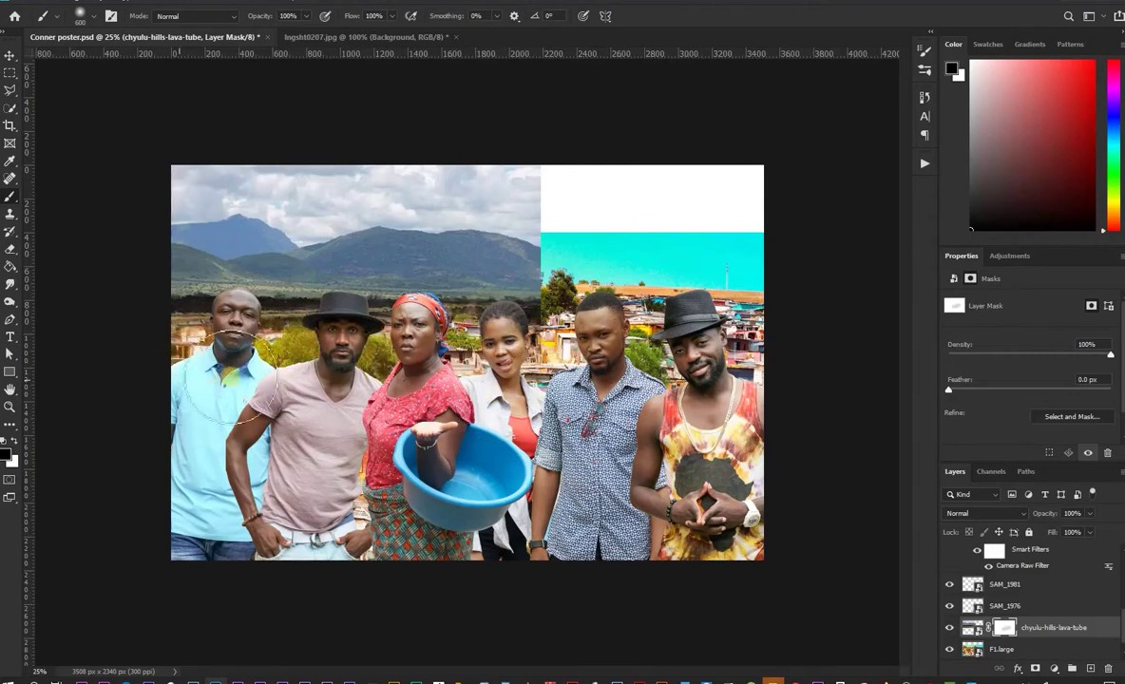
{"action": "mouse_move", "coordinate": [573, 402]}
{"action": "left_mouse_down"}
{"action": "mouse_move", "coordinate": [328, 361]}
{"action": "mouse_move", "coordinate": [282, 374]}
{"action": "mouse_move", "coordinate": [475, 361]}
{"action": "left_mouse_up"}
Step: Duplicate the mountain layer to the right and flip the copy horizontally
{"action": "key", "text": "v"}
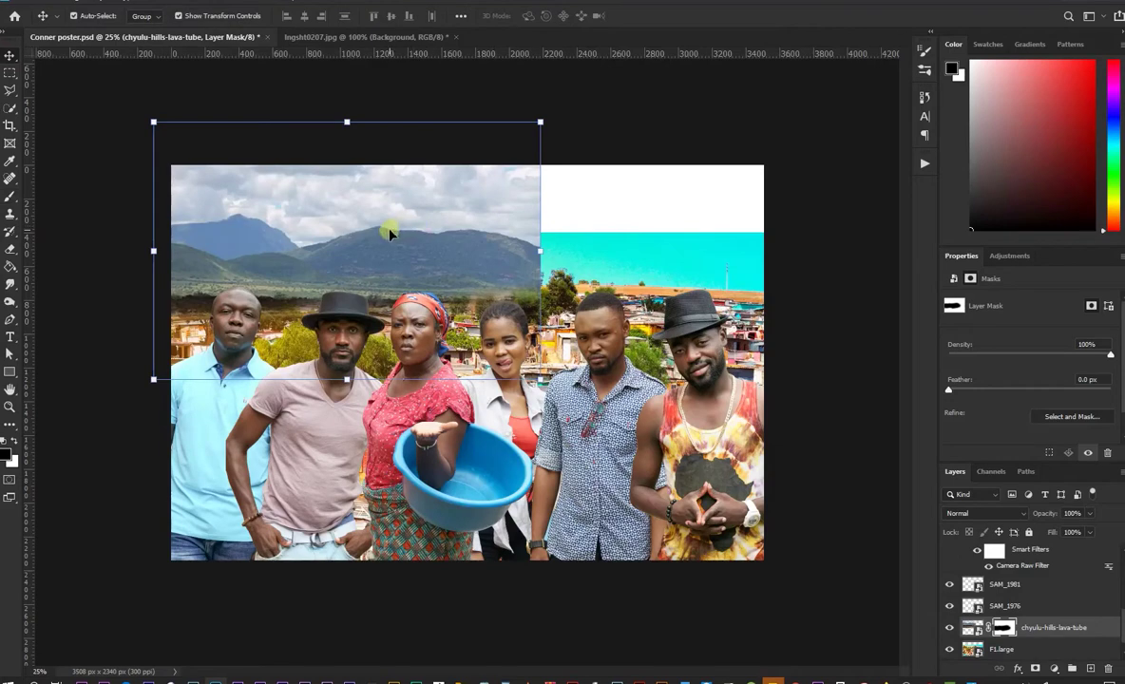
{"action": "left_click_drag", "start_coordinate": [389, 233], "coordinate": [777, 233], "text": "alt"}
{"action": "key", "text": "ctrl+t"}
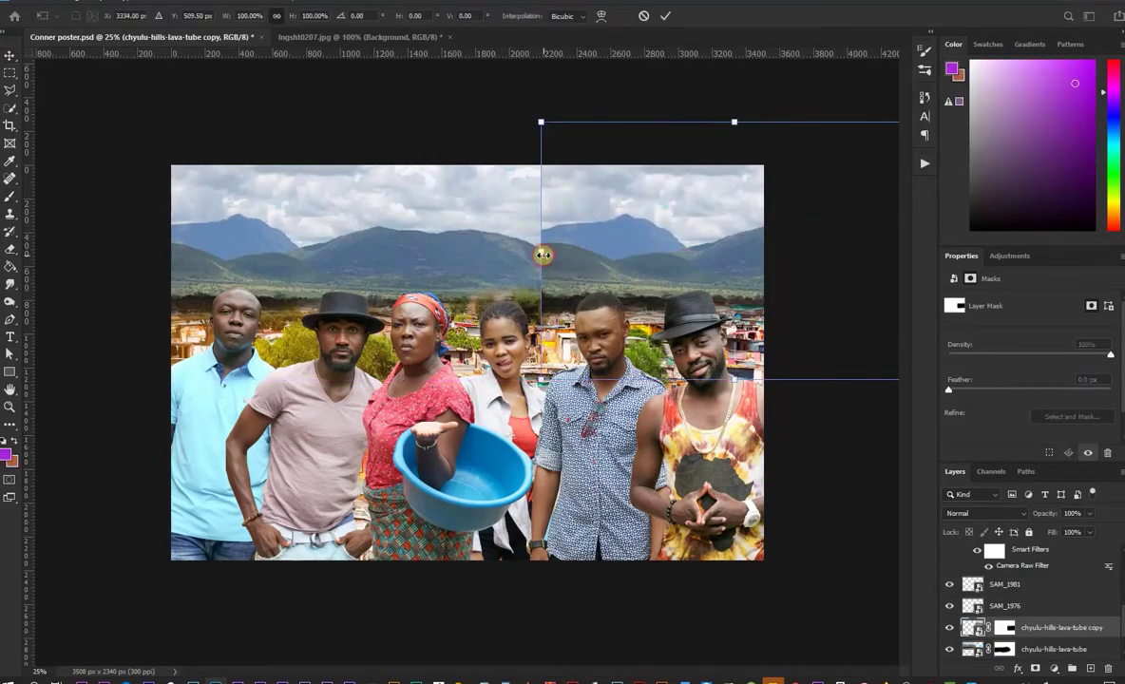
{"action": "right_click", "coordinate": [542, 249]}
{"action": "left_click", "coordinate": [630, 477]}
{"action": "left_click", "coordinate": [670, 16]}
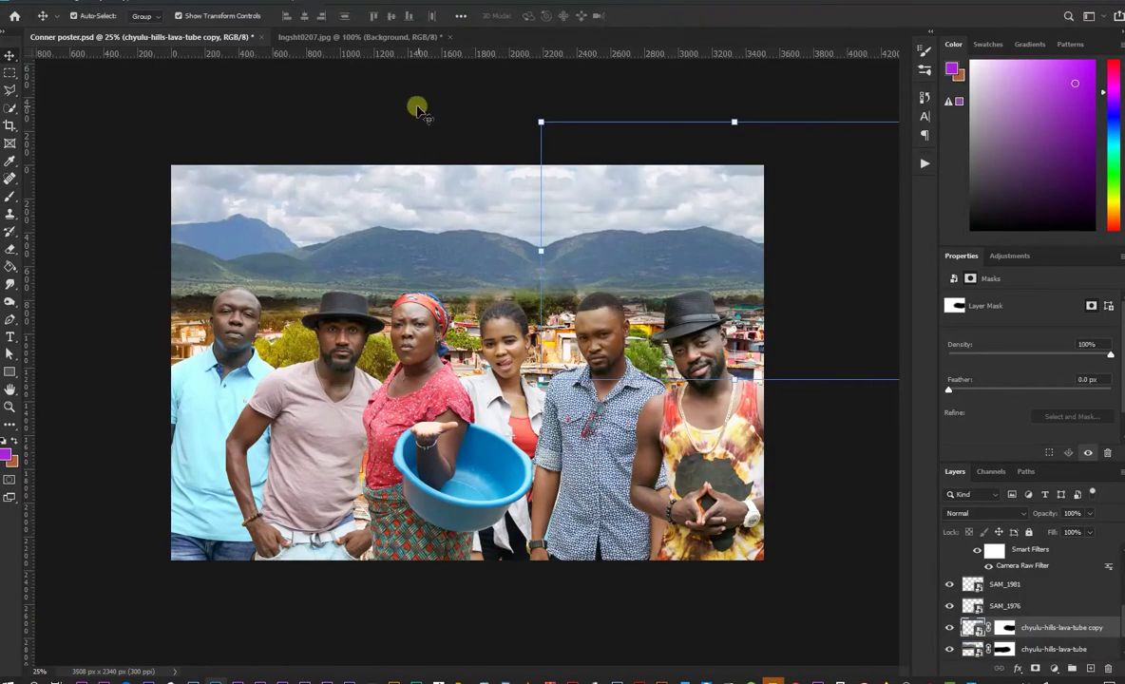
Step: Select both mountain layers and merge them with Ctrl+E
{"action": "left_click", "coordinate": [414, 105]}
{"action": "left_click", "coordinate": [602, 195]}
{"action": "left_click", "coordinate": [455, 103]}
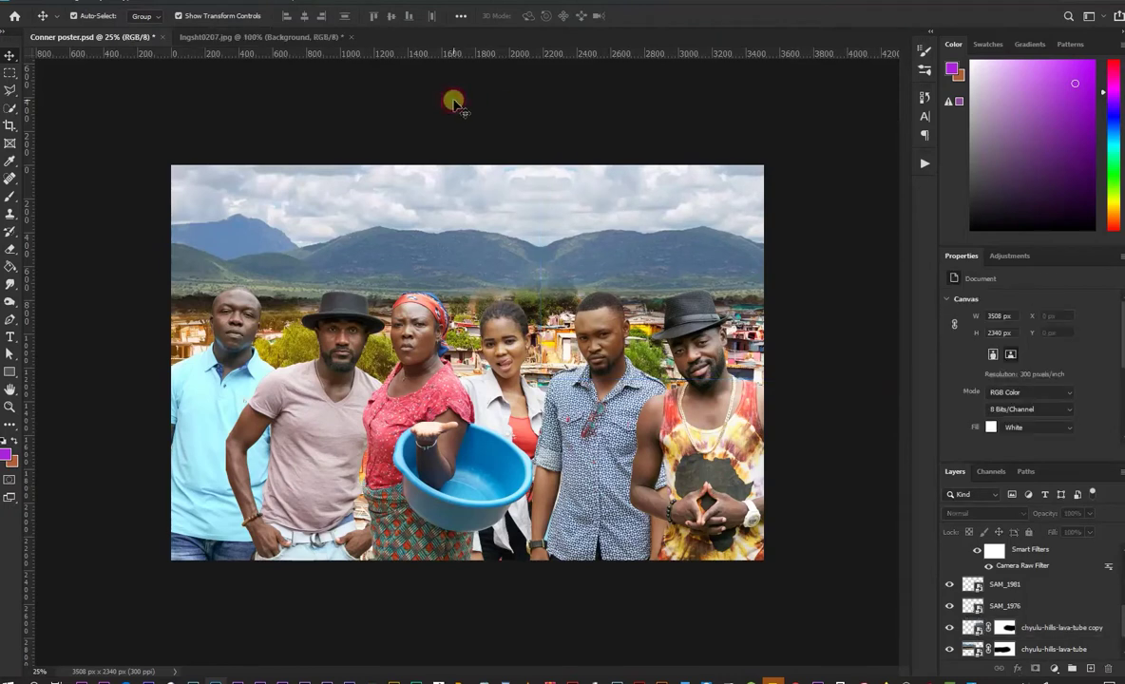
{"action": "left_click", "coordinate": [622, 213]}
{"action": "left_click", "coordinate": [468, 225], "text": "shift"}
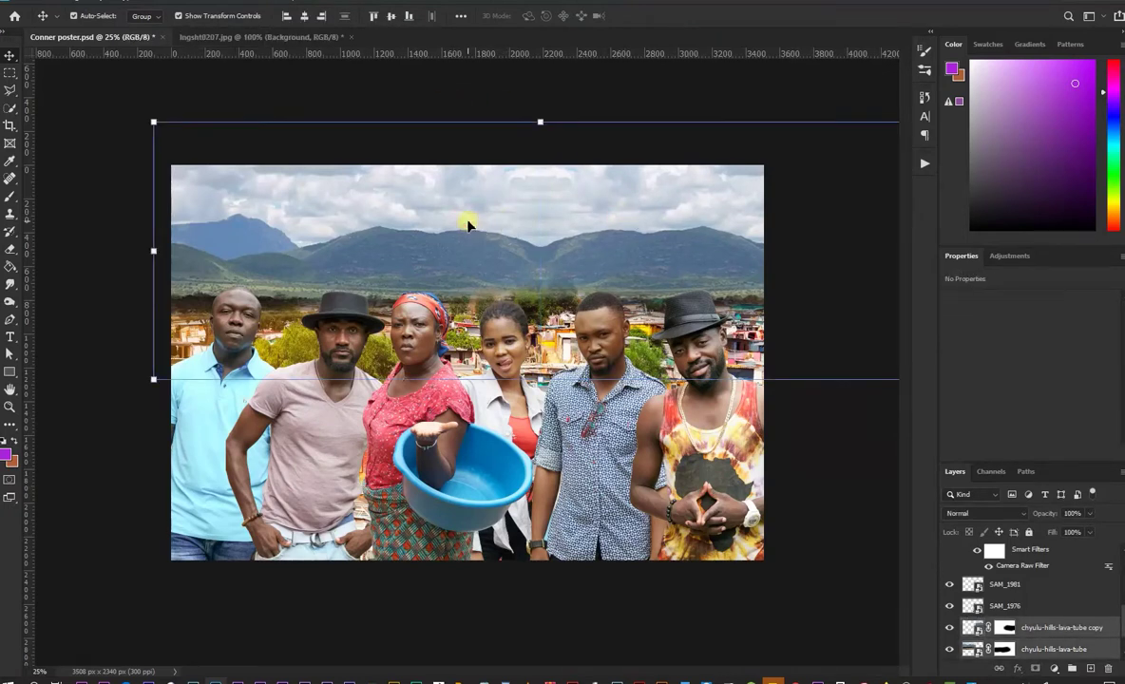
{"action": "key", "text": "ctrl+e"}
Step: Spot-heal the seam through the sky and across the mountains
{"action": "left_click", "coordinate": [9, 202]}
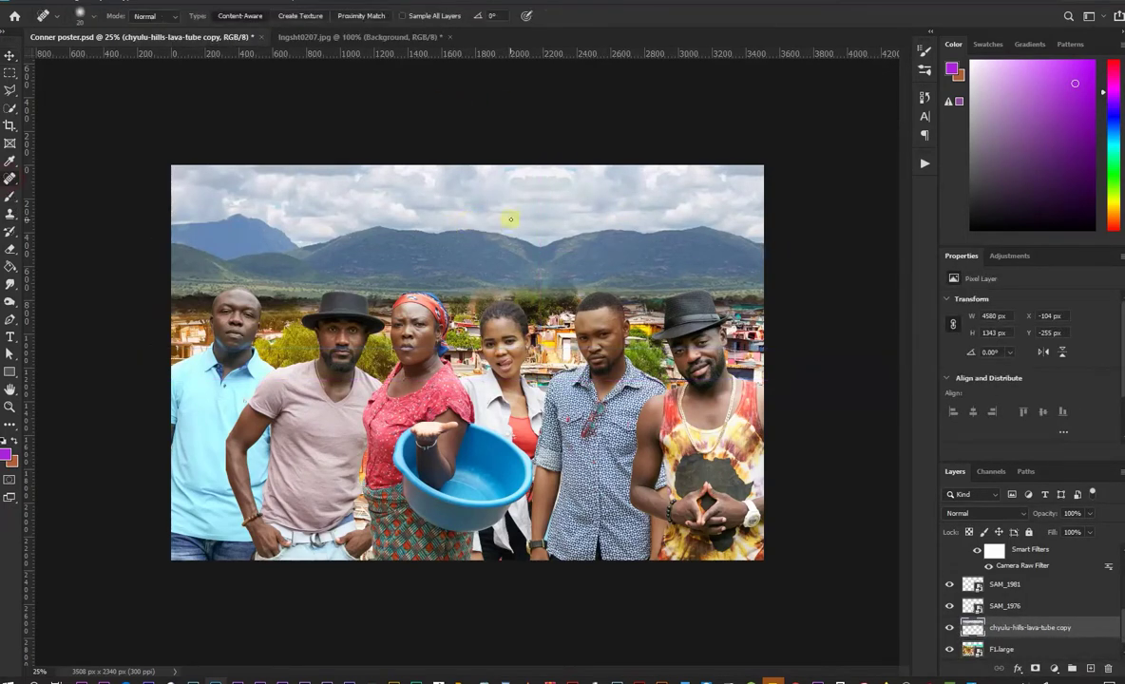
{"action": "mouse_move", "coordinate": [534, 194]}
{"action": "left_mouse_down"}
{"action": "mouse_move", "coordinate": [527, 219]}
{"action": "mouse_move", "coordinate": [630, 186]}
{"action": "left_mouse_up"}
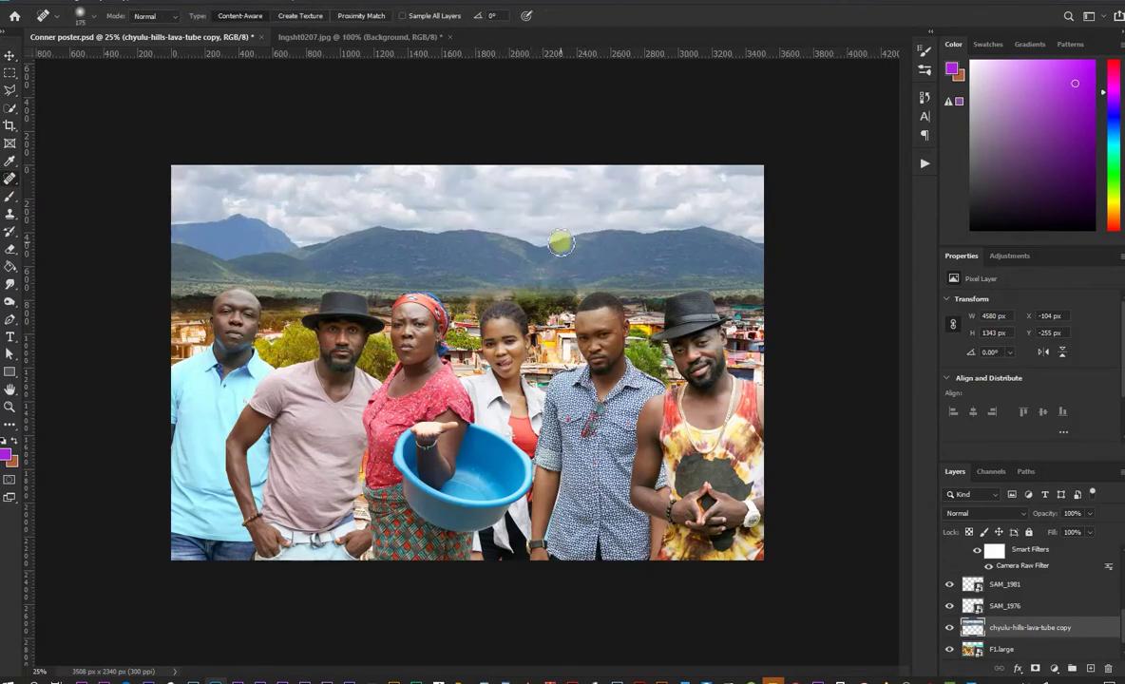
{"action": "mouse_move", "coordinate": [444, 252]}
{"action": "left_mouse_down"}
{"action": "mouse_move", "coordinate": [589, 256]}
{"action": "mouse_move", "coordinate": [410, 250]}
{"action": "left_mouse_up"}
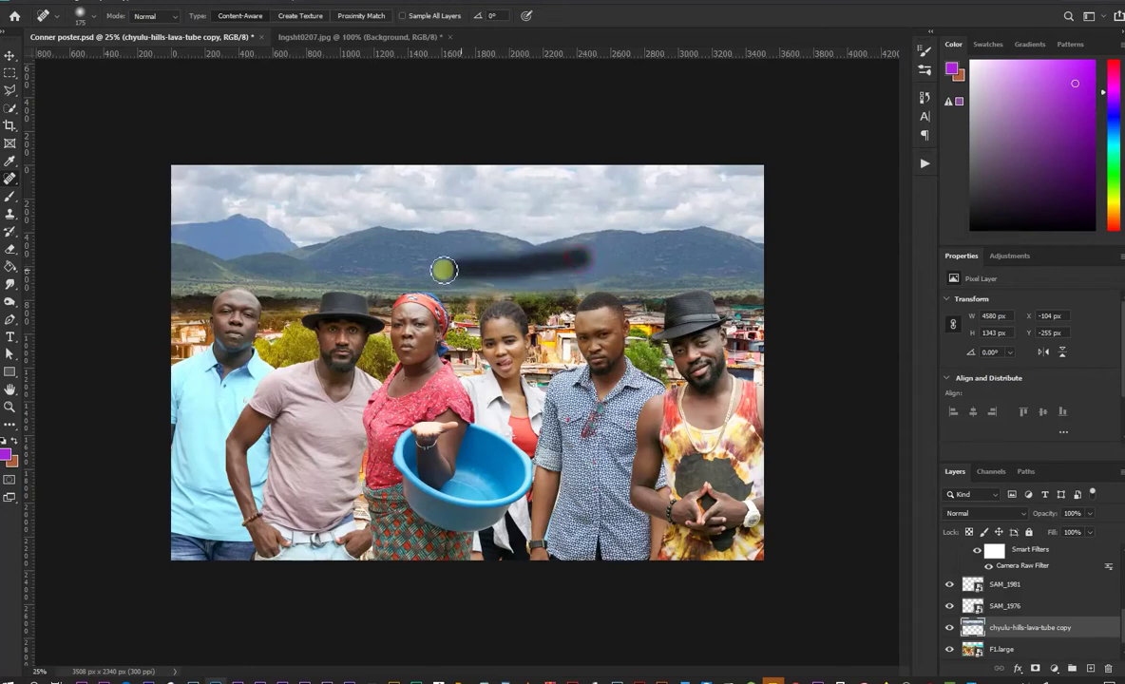
{"action": "left_click_drag", "start_coordinate": [522, 262], "coordinate": [689, 273]}
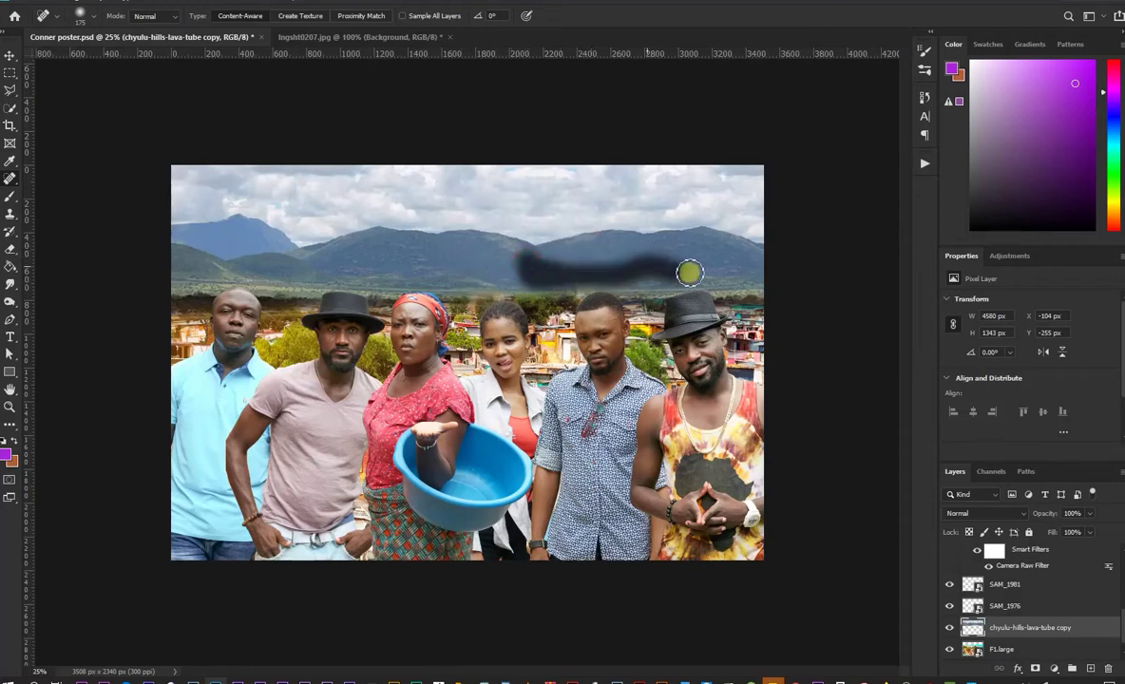
Step: Brighten the mountain backdrop with a Levels midtone gamma of 1.95
{"action": "left_click", "coordinate": [9, 57]}
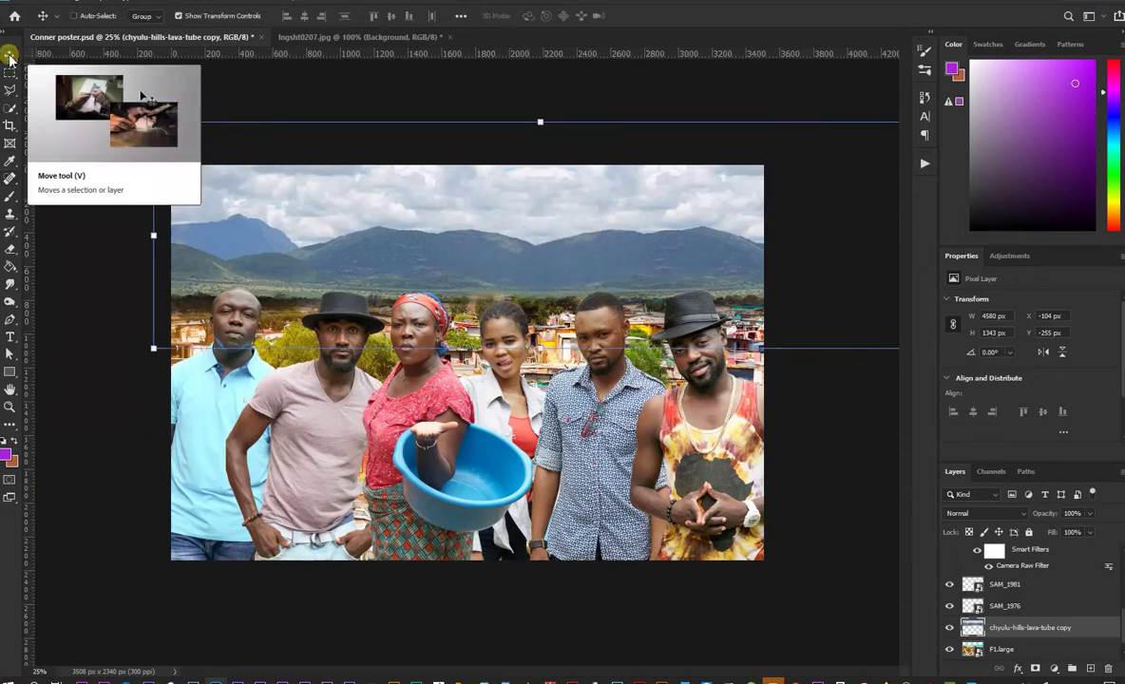
{"action": "key", "text": "ctrl+l"}
{"action": "left_click_drag", "start_coordinate": [737, 358], "coordinate": [713, 361]}
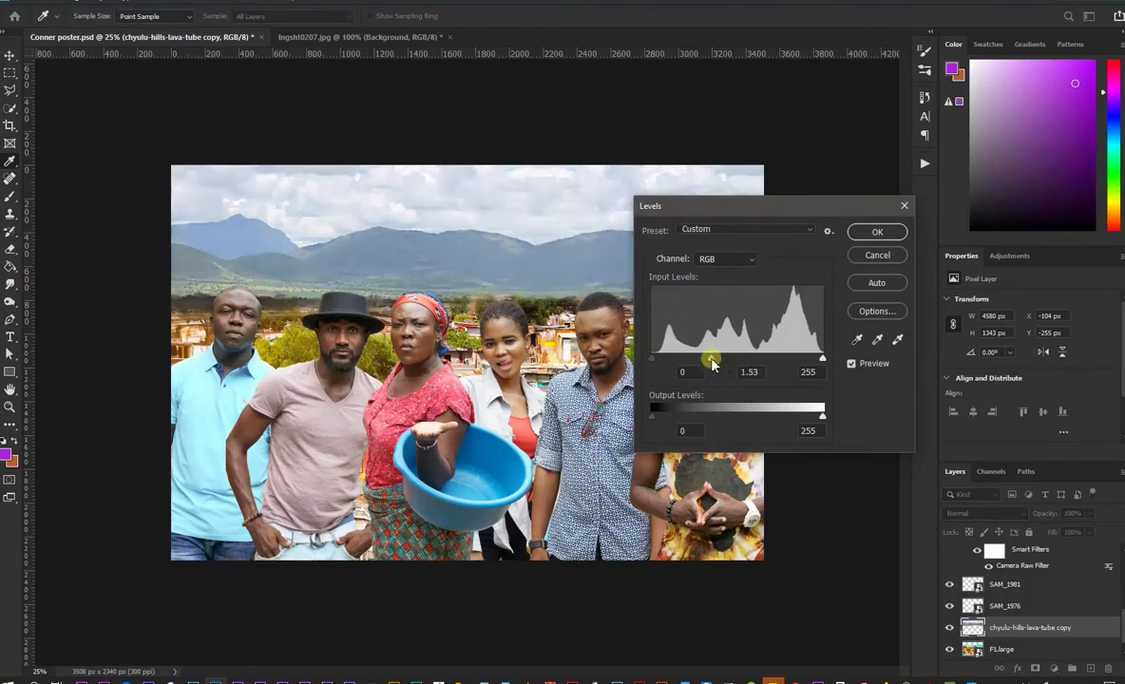
{"action": "left_click_drag", "start_coordinate": [700, 365], "coordinate": [697, 368]}
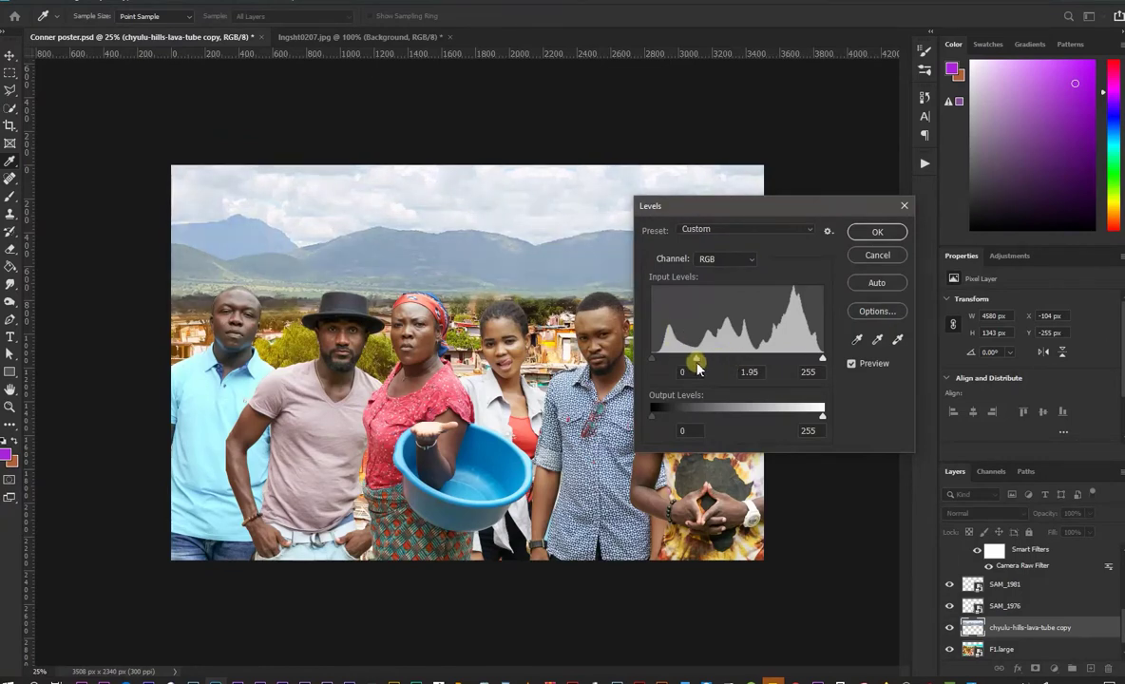
{"action": "left_click", "coordinate": [877, 232]}
Step: Nudge the mountain backdrop slightly upward and reselect its layer
{"action": "mouse_move", "coordinate": [626, 265]}
{"action": "left_mouse_down"}
{"action": "mouse_move", "coordinate": [636, 274]}
{"action": "mouse_move", "coordinate": [636, 261]}
{"action": "left_mouse_up"}
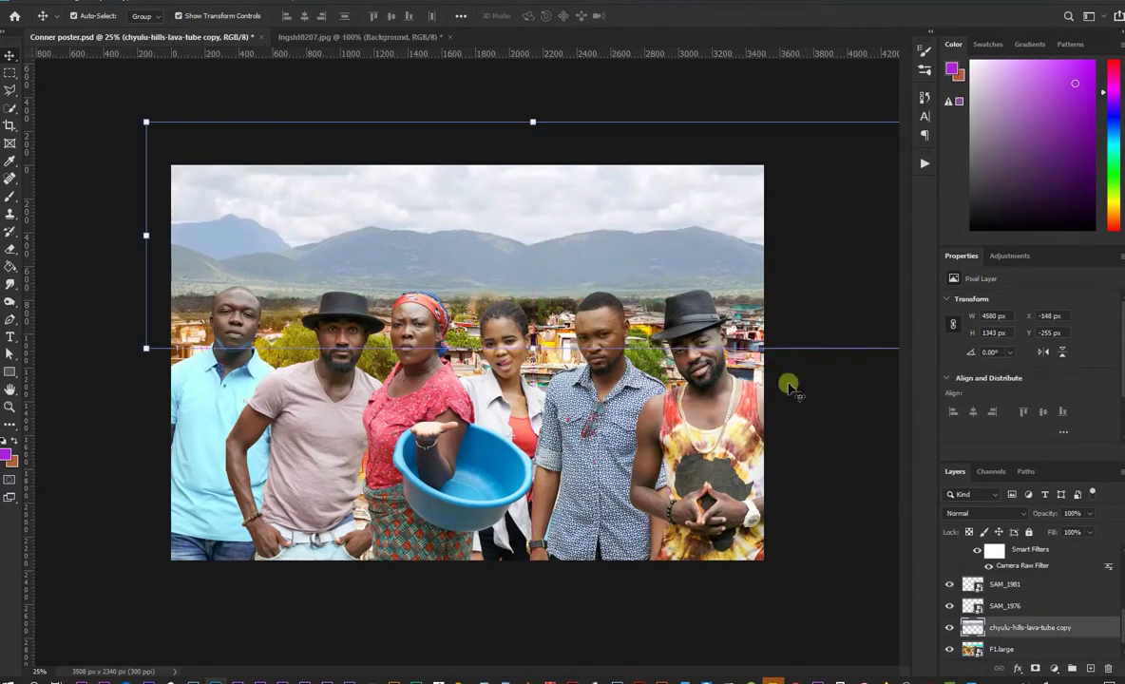
{"action": "left_click", "coordinate": [808, 421]}
{"action": "left_click", "coordinate": [714, 344]}
{"action": "left_click", "coordinate": [693, 304]}
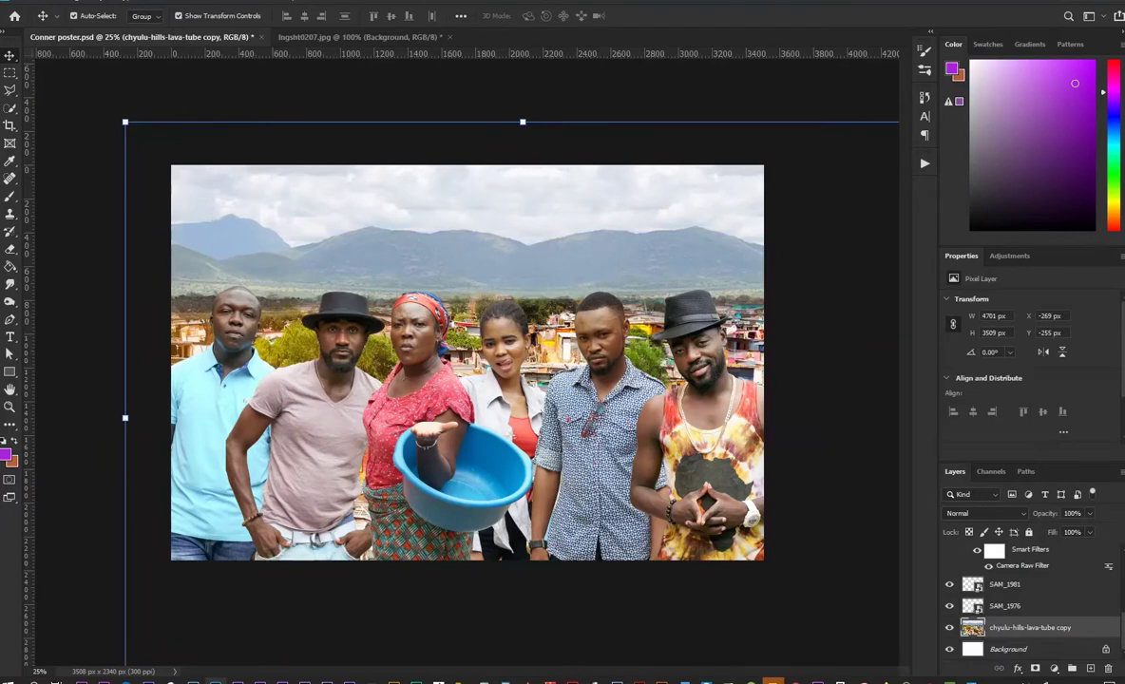
Step: Place the summer sky image and mask its lower edge to blend into the trees and hills
{"action": "mouse_move", "coordinate": [447, 239]}
{"action": "left_mouse_down"}
{"action": "mouse_move", "coordinate": [314, 233]}
{"action": "mouse_move", "coordinate": [428, 116]}
{"action": "left_mouse_up"}
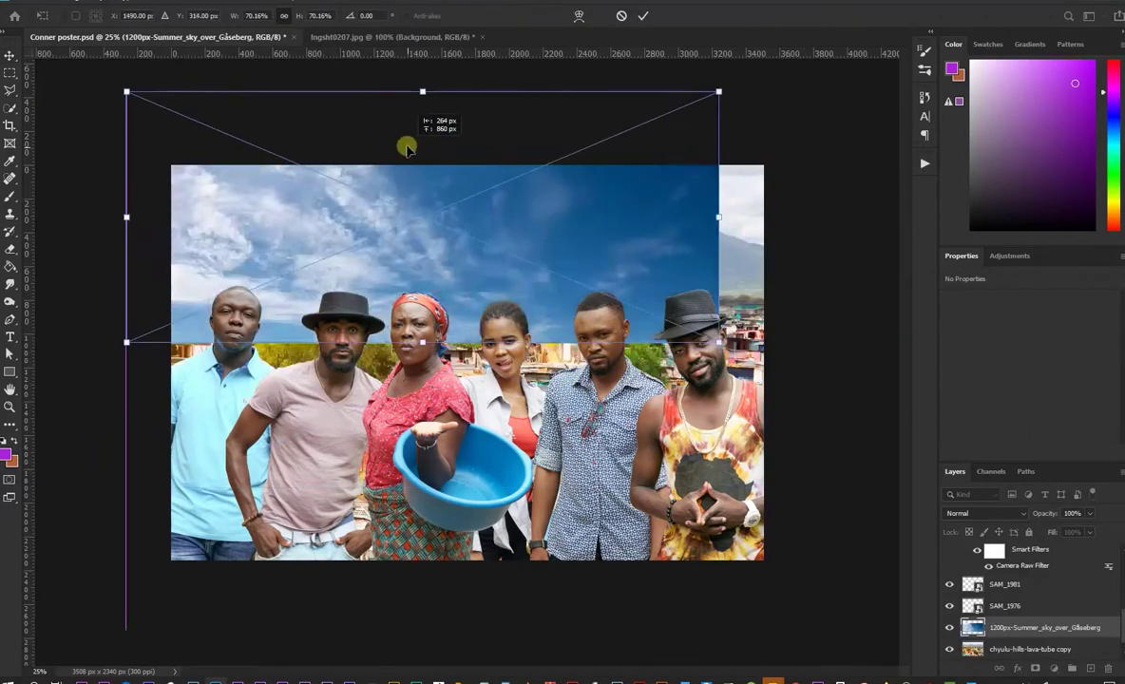
{"action": "left_click", "coordinate": [642, 16]}
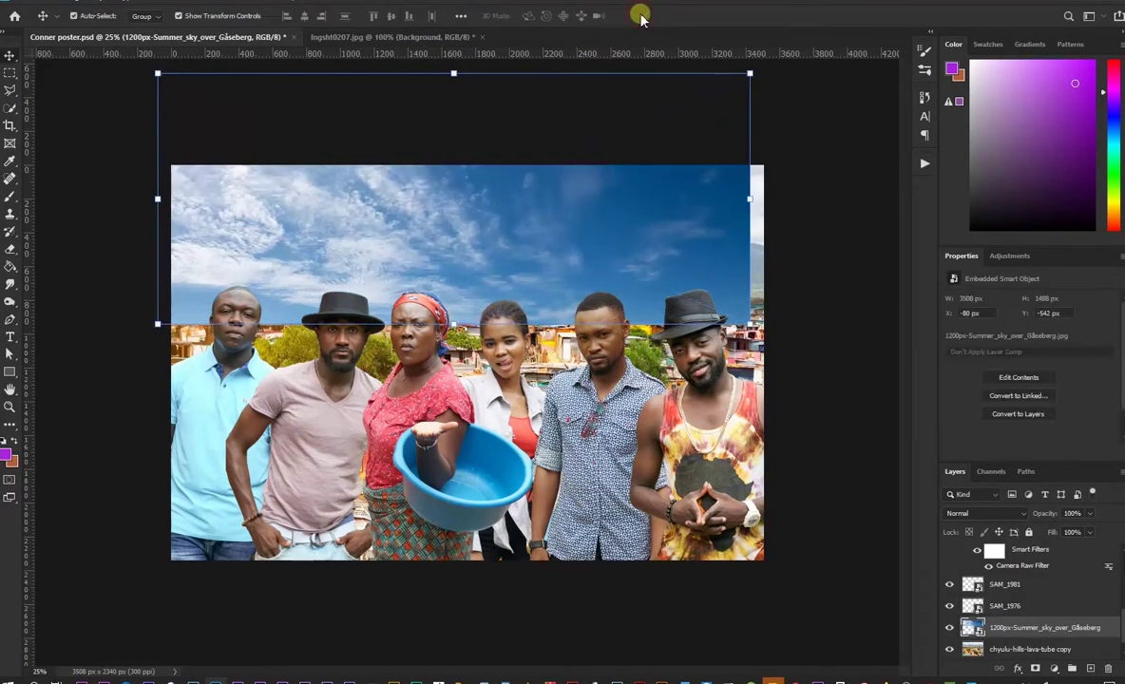
{"action": "left_click_drag", "start_coordinate": [593, 141], "coordinate": [538, 198]}
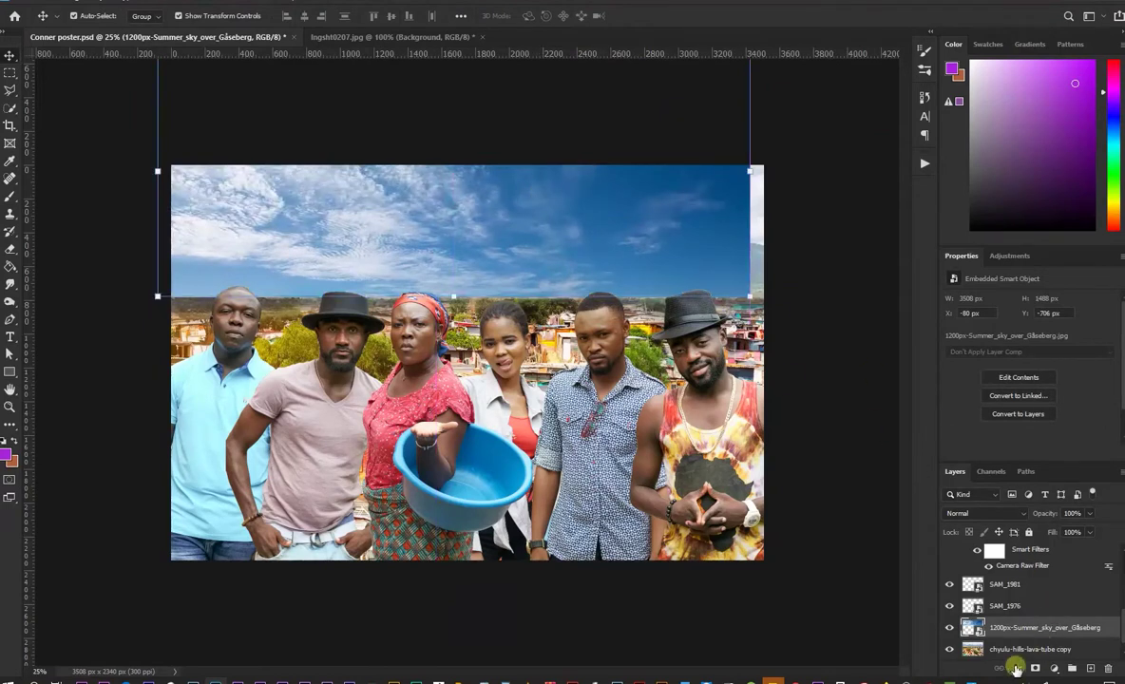
{"action": "left_click", "coordinate": [1035, 667]}
{"action": "left_click", "coordinate": [11, 195]}
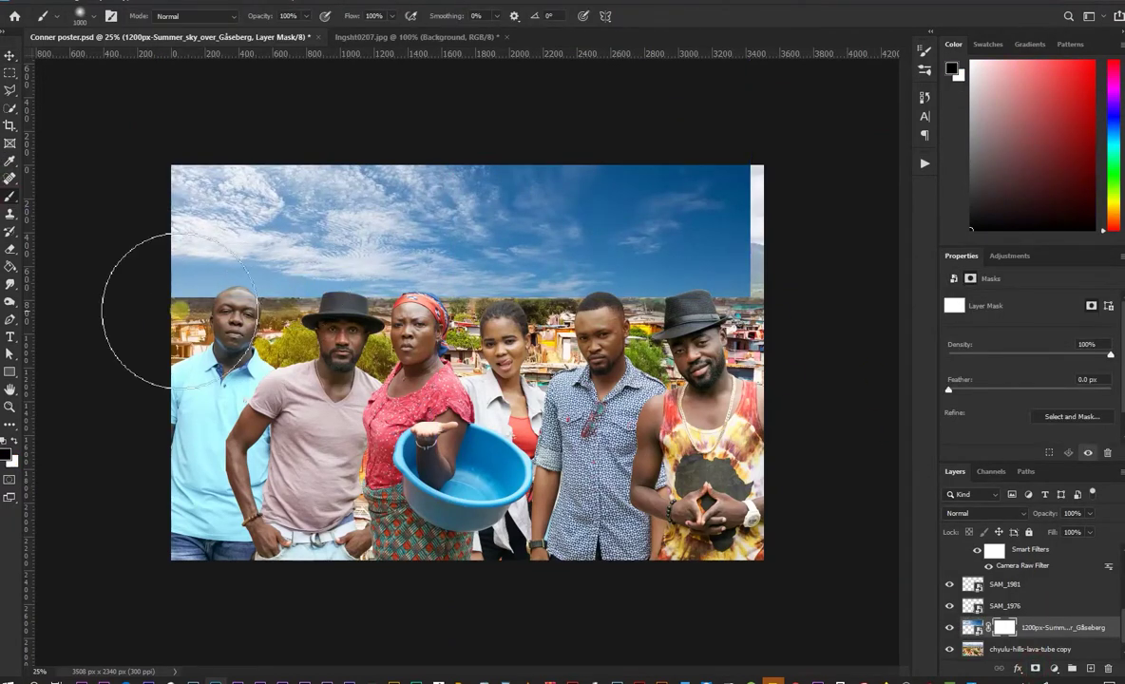
{"action": "left_click_drag", "start_coordinate": [157, 285], "coordinate": [304, 280]}
{"action": "mouse_move", "coordinate": [244, 344]}
{"action": "left_mouse_down"}
{"action": "mouse_move", "coordinate": [582, 334]}
{"action": "mouse_move", "coordinate": [311, 361]}
{"action": "left_mouse_up"}
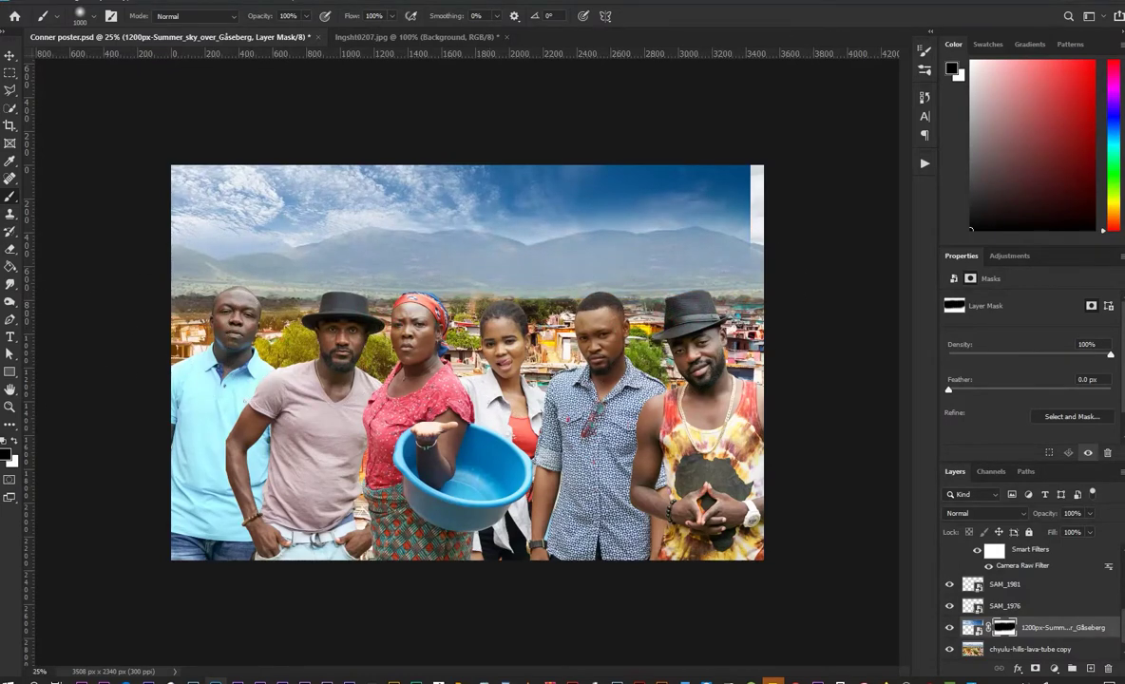
Step: Place the second sky image, mask away its lower edge, and select both sky layers
{"action": "mouse_move", "coordinate": [615, 207]}
{"action": "left_mouse_down"}
{"action": "mouse_move", "coordinate": [796, 528]}
{"action": "mouse_move", "coordinate": [609, 244]}
{"action": "mouse_move", "coordinate": [627, 231]}
{"action": "mouse_move", "coordinate": [590, 215]}
{"action": "mouse_move", "coordinate": [686, 223]}
{"action": "mouse_move", "coordinate": [763, 349]}
{"action": "mouse_move", "coordinate": [683, 239]}
{"action": "left_mouse_up"}
{"action": "left_click", "coordinate": [643, 16]}
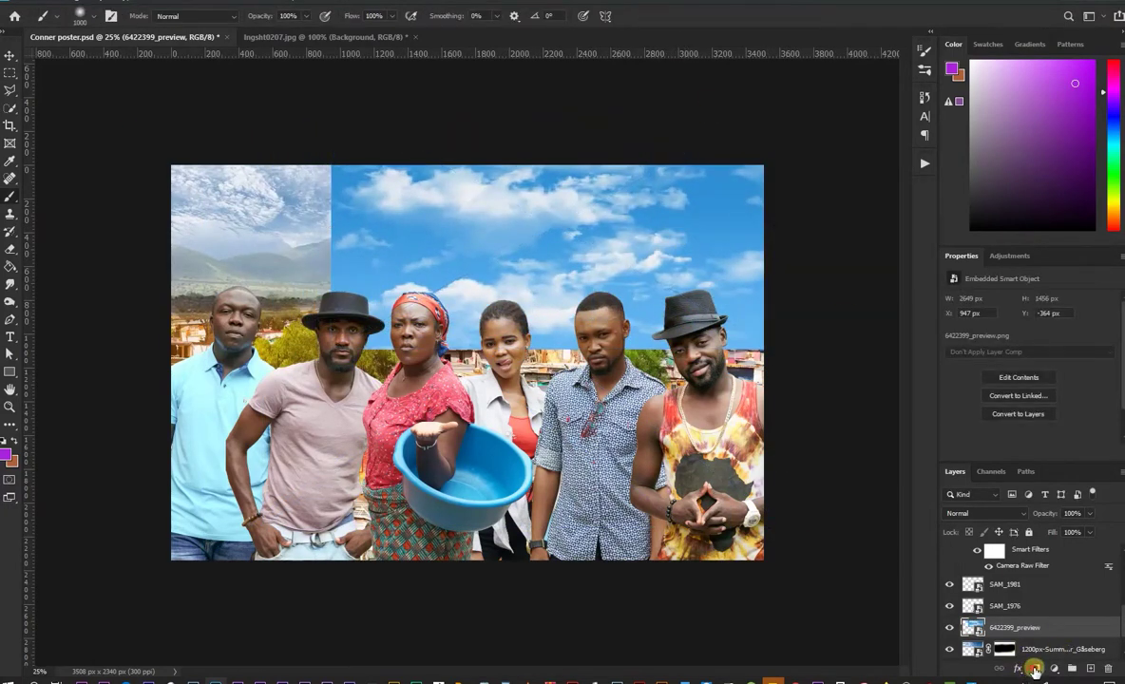
{"action": "left_click", "coordinate": [1034, 670]}
{"action": "mouse_move", "coordinate": [409, 285]}
{"action": "left_mouse_down"}
{"action": "mouse_move", "coordinate": [741, 294]}
{"action": "mouse_move", "coordinate": [160, 274]}
{"action": "mouse_move", "coordinate": [512, 120]}
{"action": "mouse_move", "coordinate": [766, 327]}
{"action": "left_mouse_up"}
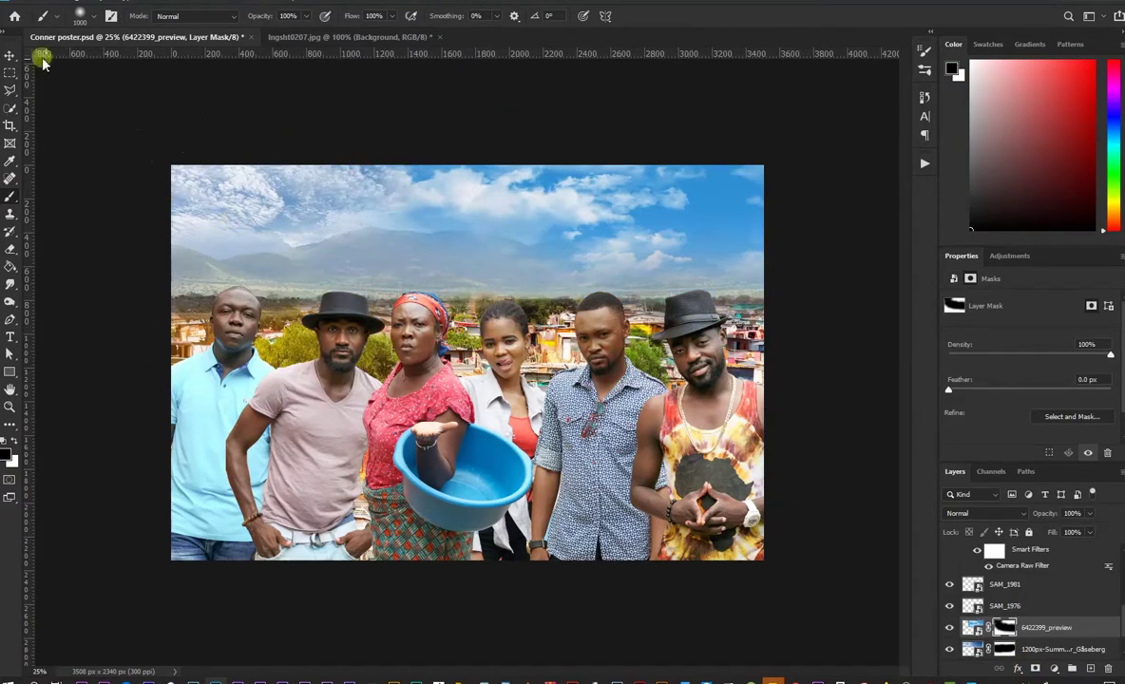
{"action": "key", "text": "v"}
{"action": "scroll", "coordinate": [1045, 598], "scroll_direction": "down", "scroll_amount": 2}
{"action": "left_click", "coordinate": [1036, 611], "text": "shift"}
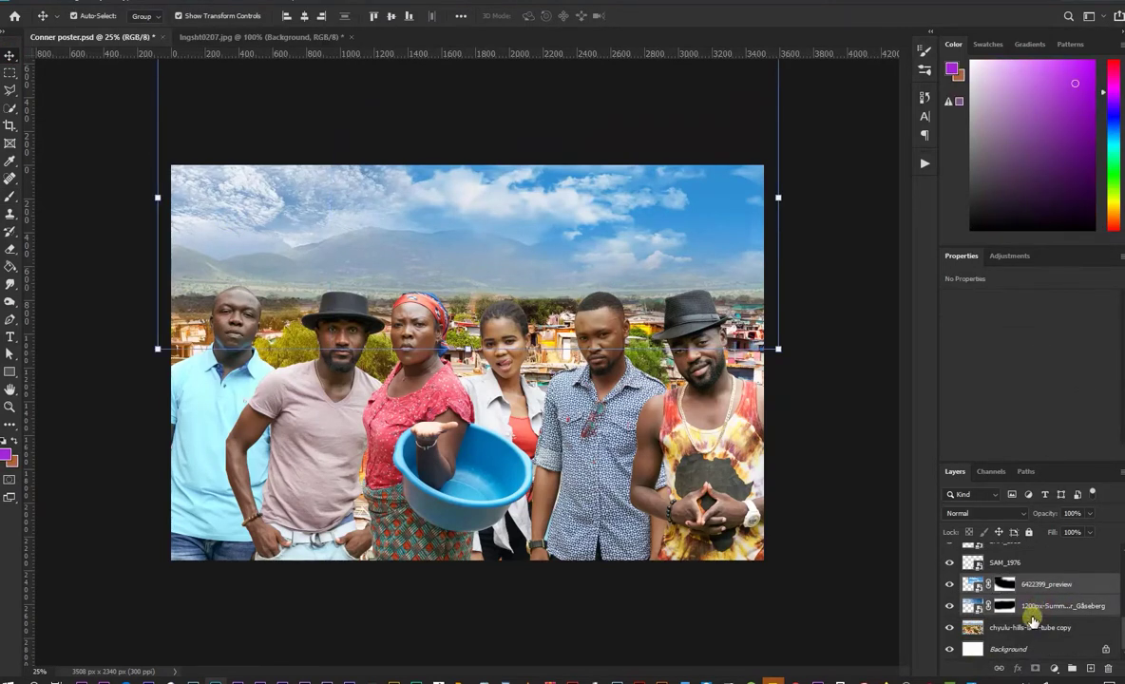
Step: Merge the two sky layers into one, then select all the cast cut-out layers
{"action": "key", "text": "ctrl+e"}
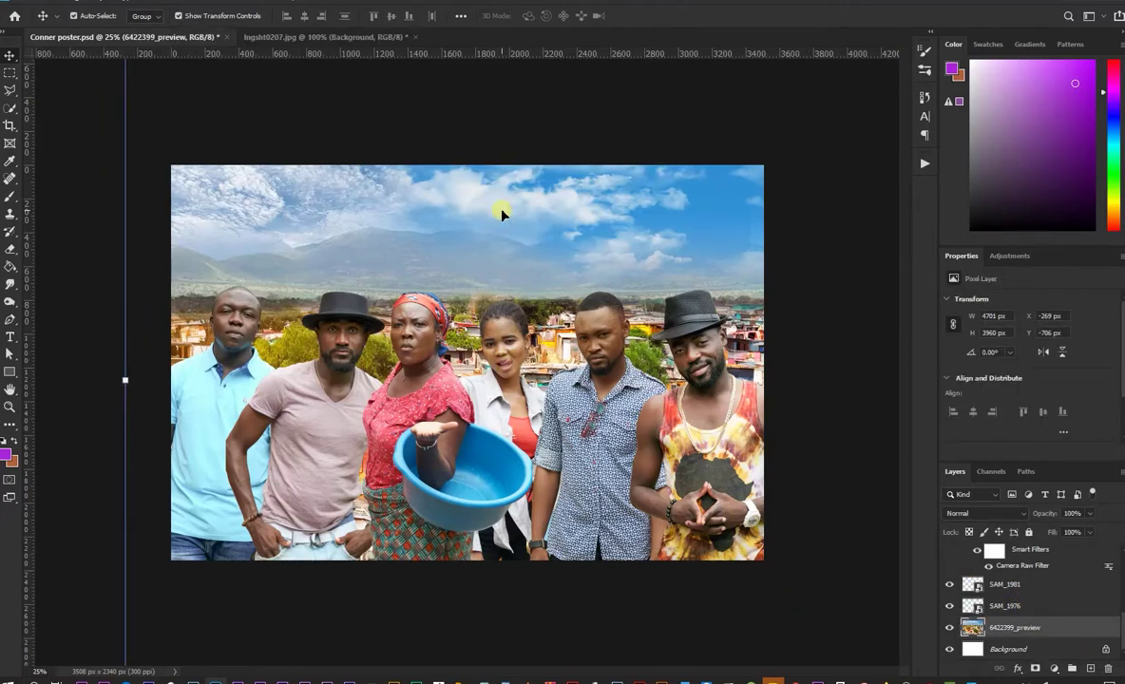
{"action": "left_click", "coordinate": [838, 374]}
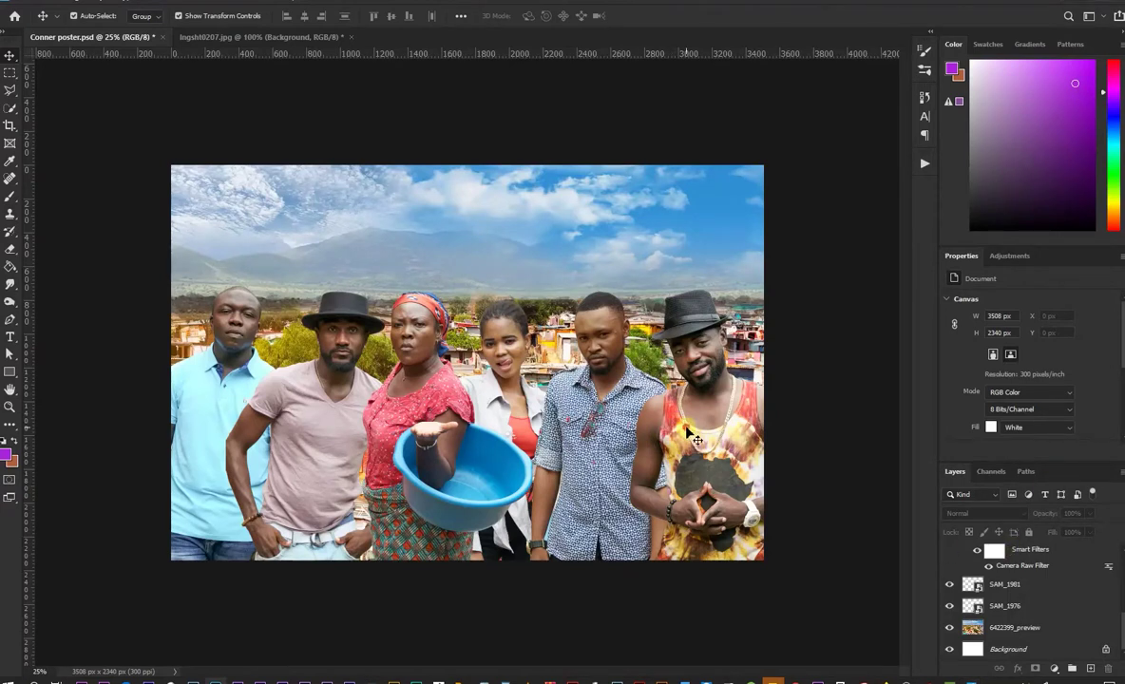
{"action": "left_click", "coordinate": [593, 453]}
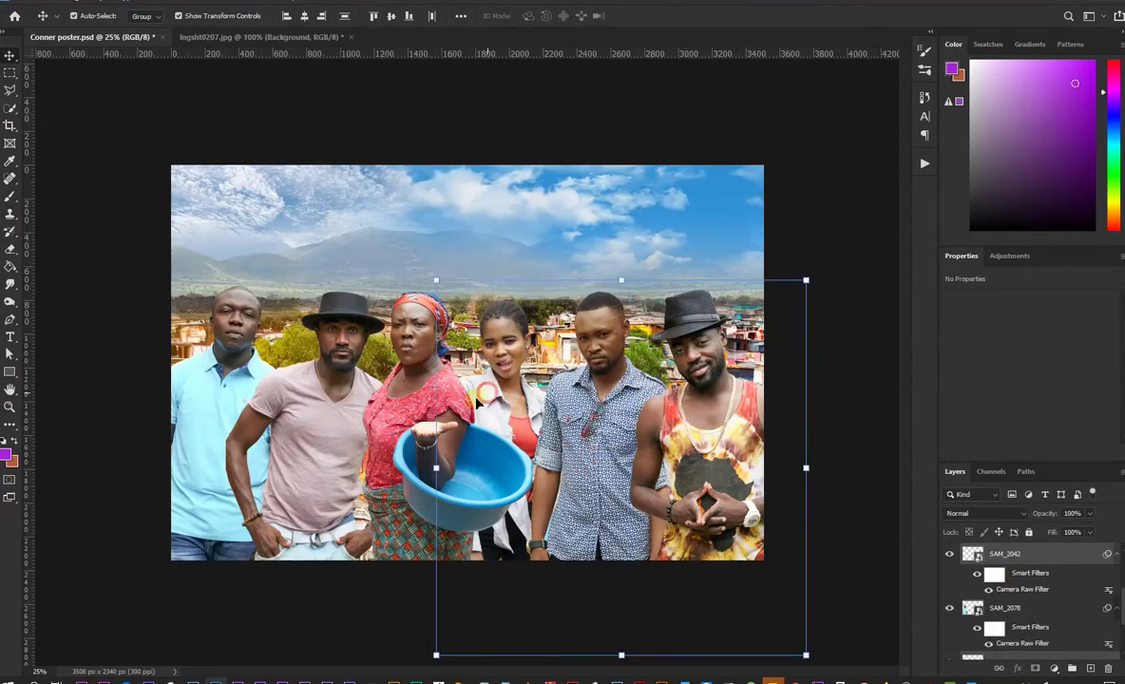
{"action": "left_click", "coordinate": [189, 416]}
{"action": "left_click", "coordinate": [190, 415]}
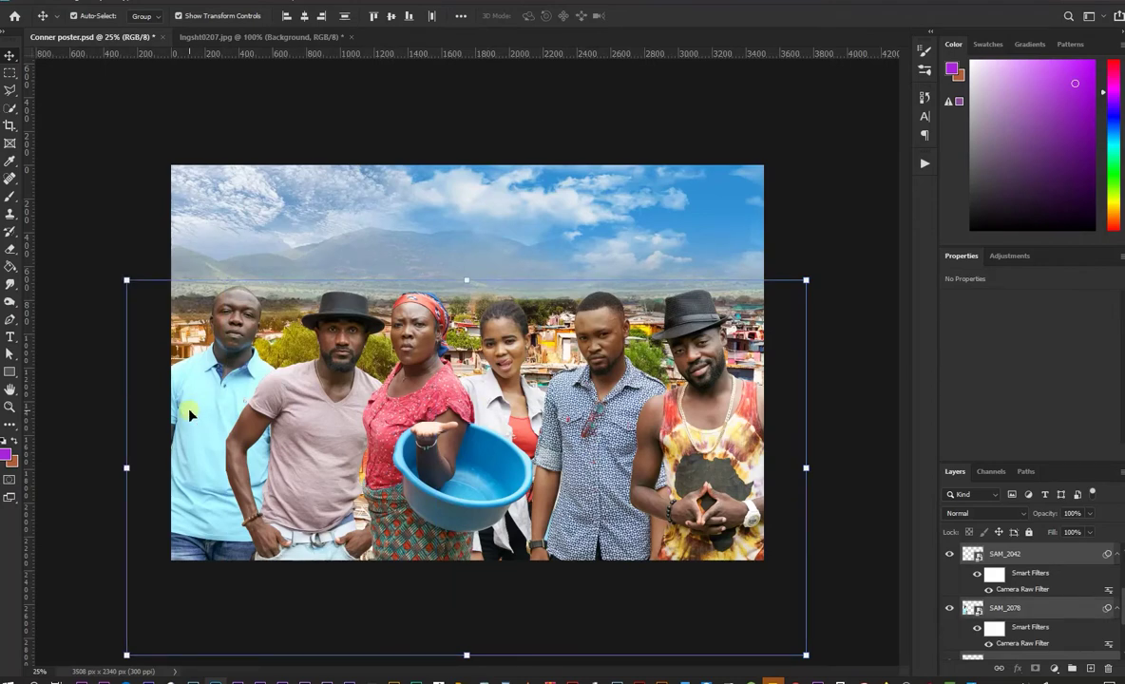
Step: Convert the cast layers into the SAM_1848 smart object and open the Camera Raw Filter
{"action": "right_click", "coordinate": [950, 551]}
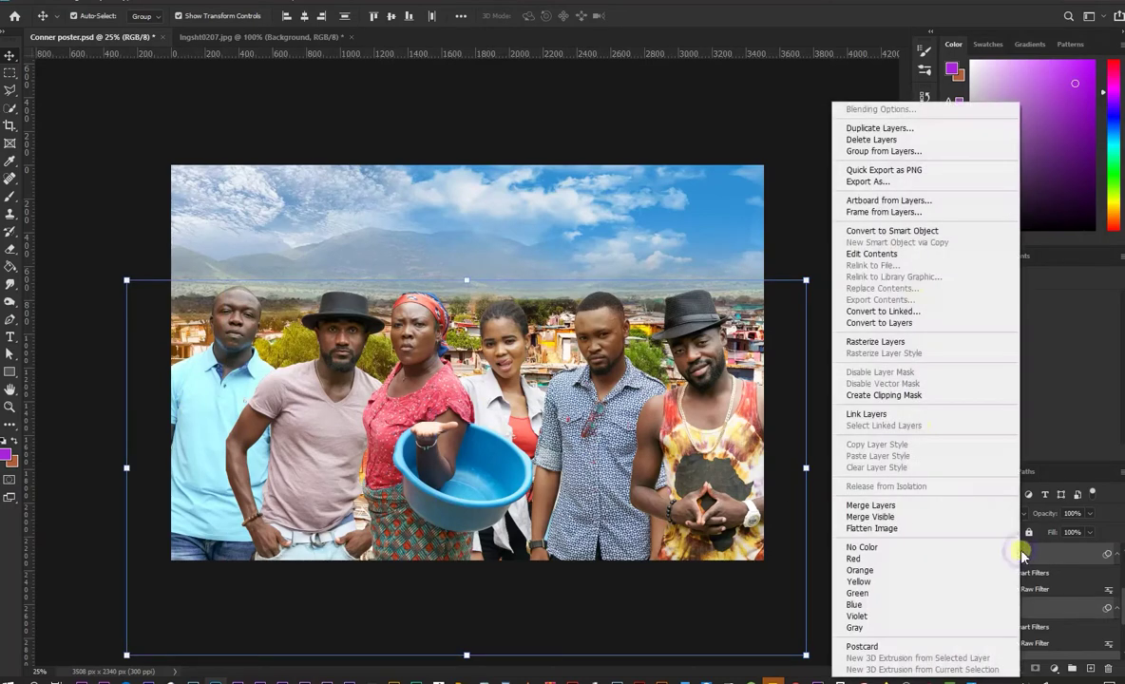
{"action": "left_click", "coordinate": [898, 232]}
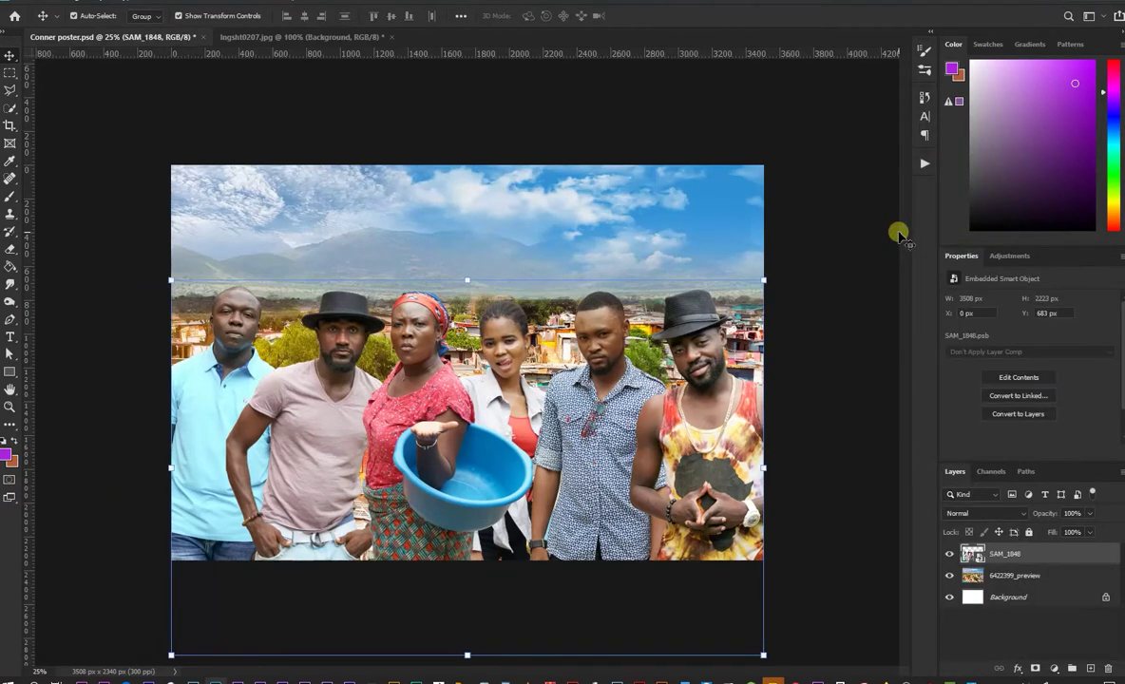
{"action": "left_click", "coordinate": [180, 4]}
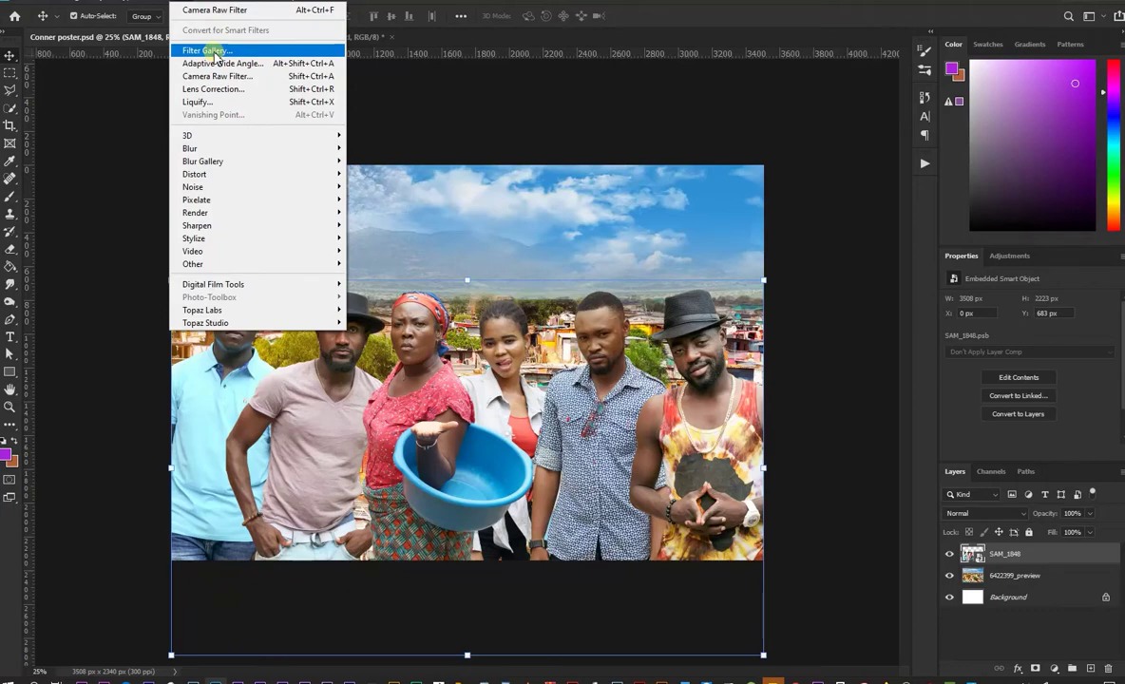
{"action": "left_click", "coordinate": [211, 76]}
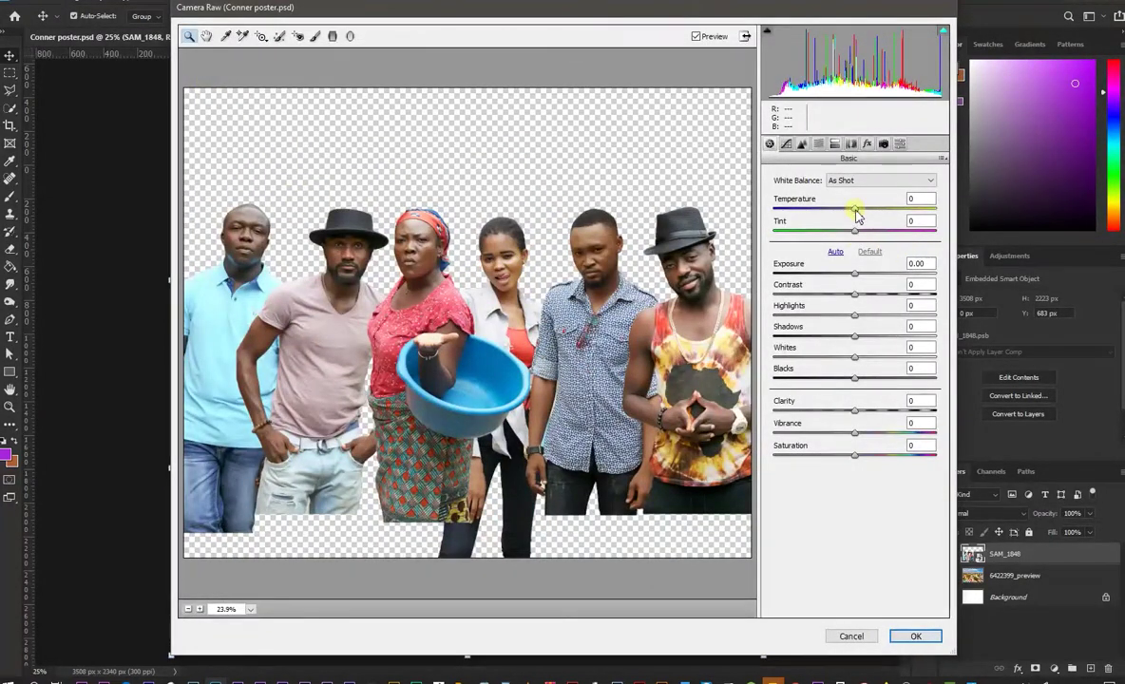
Step: In Camera Raw Basic, set Temperature to -2, lift Shadows strongly and set Clarity to +9
{"action": "left_click_drag", "start_coordinate": [854, 208], "coordinate": [838, 214]}
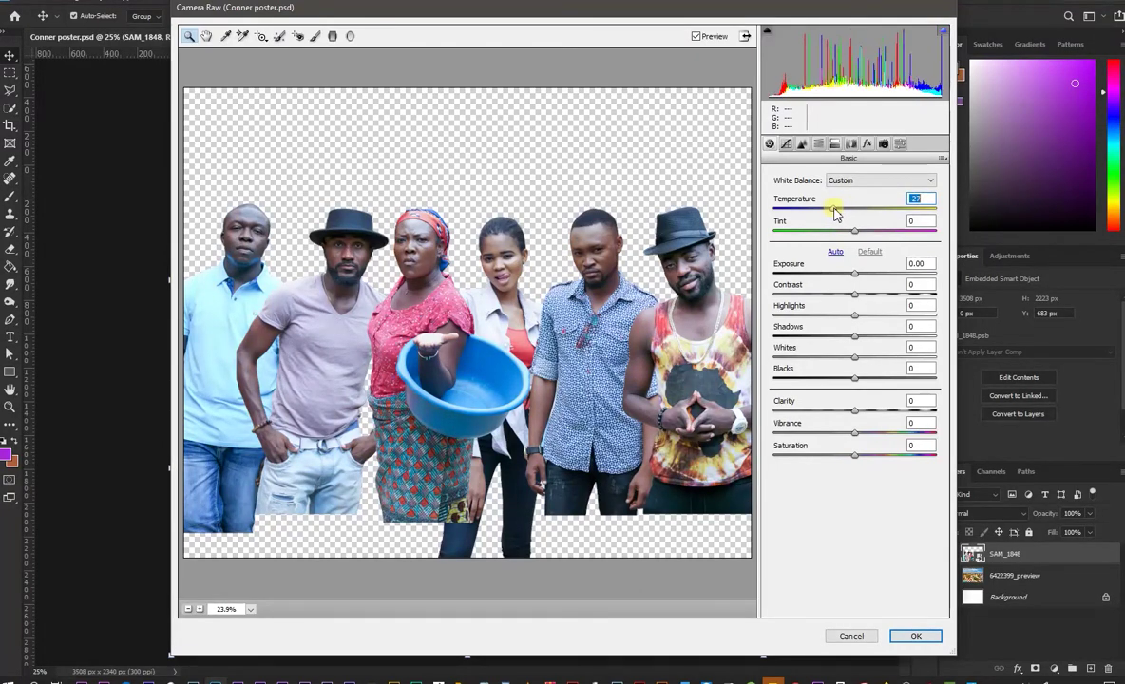
{"action": "left_click_drag", "start_coordinate": [837, 214], "coordinate": [855, 215]}
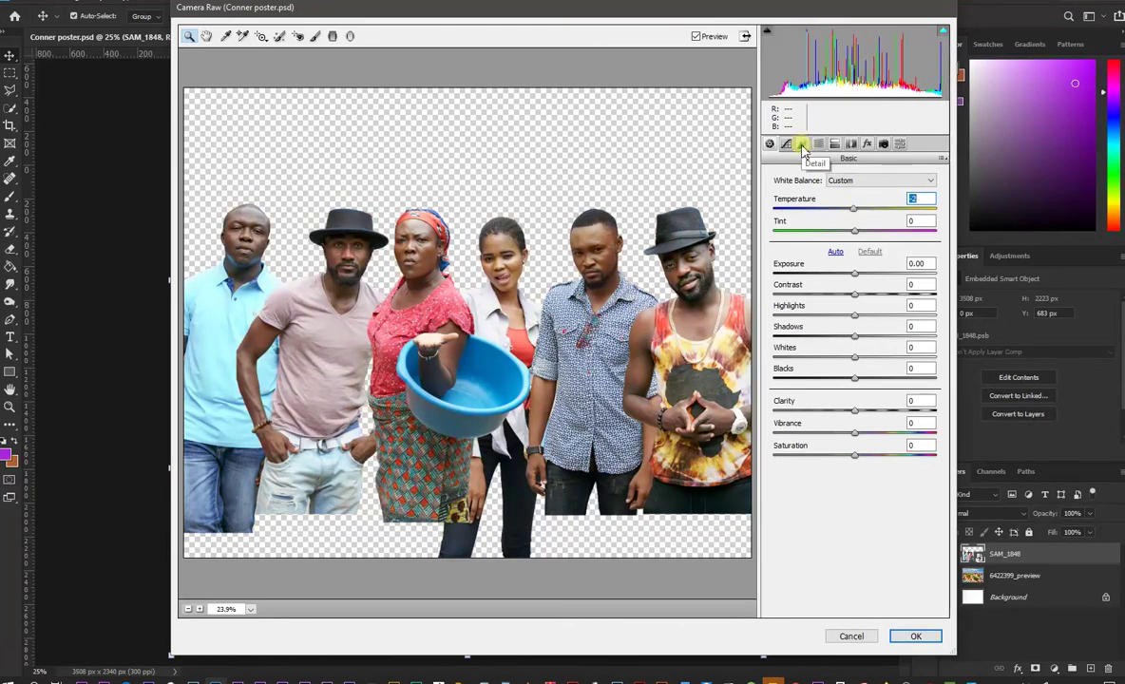
{"action": "mouse_move", "coordinate": [859, 342]}
{"action": "left_mouse_down"}
{"action": "mouse_move", "coordinate": [919, 342]}
{"action": "mouse_move", "coordinate": [893, 338]}
{"action": "mouse_move", "coordinate": [914, 338]}
{"action": "mouse_move", "coordinate": [904, 344]}
{"action": "left_mouse_up"}
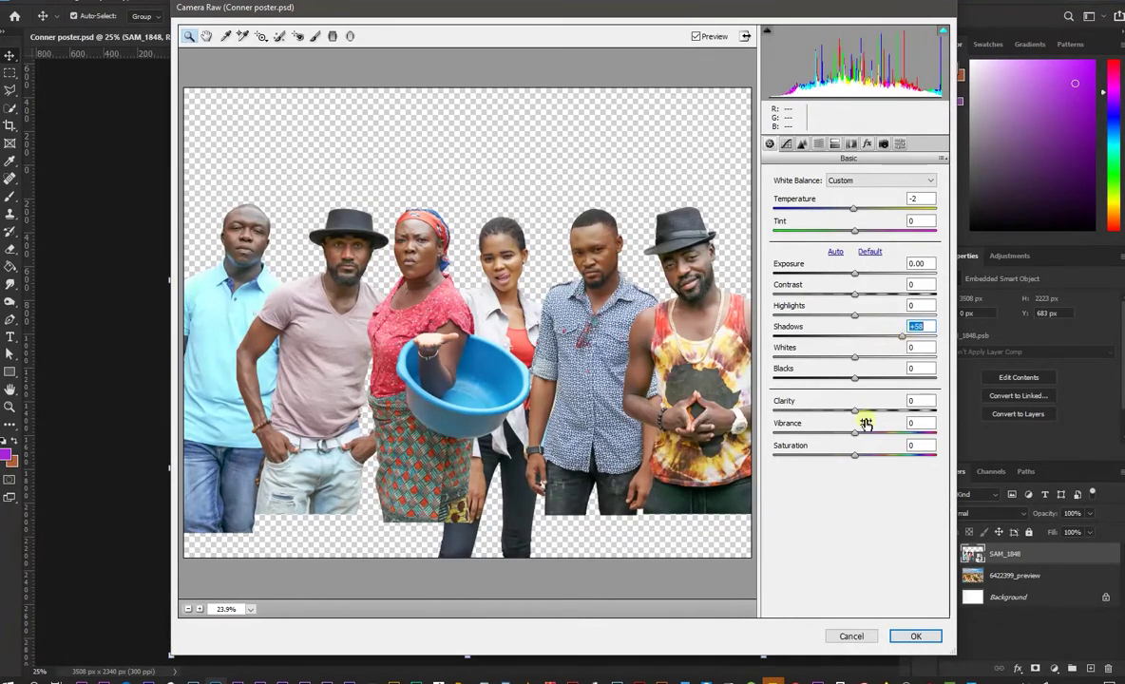
{"action": "mouse_move", "coordinate": [857, 410]}
{"action": "left_mouse_down"}
{"action": "mouse_move", "coordinate": [899, 410]}
{"action": "mouse_move", "coordinate": [865, 413]}
{"action": "left_mouse_up"}
{"action": "left_click_drag", "start_coordinate": [901, 337], "coordinate": [914, 342]}
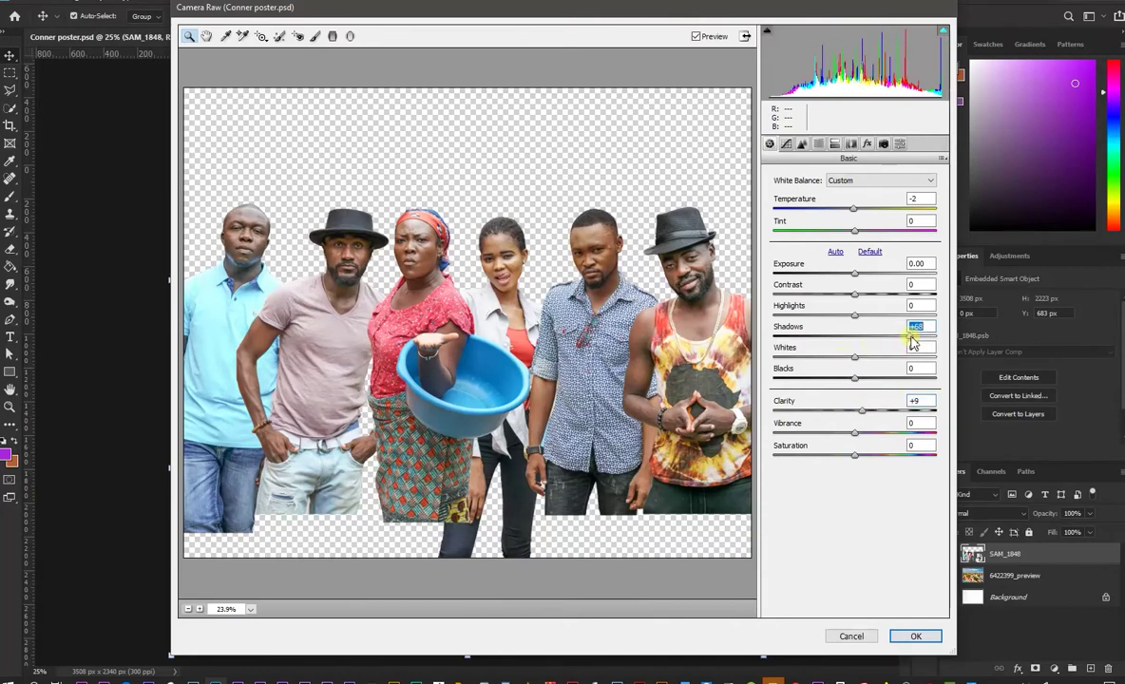
{"action": "left_click", "coordinate": [801, 145]}
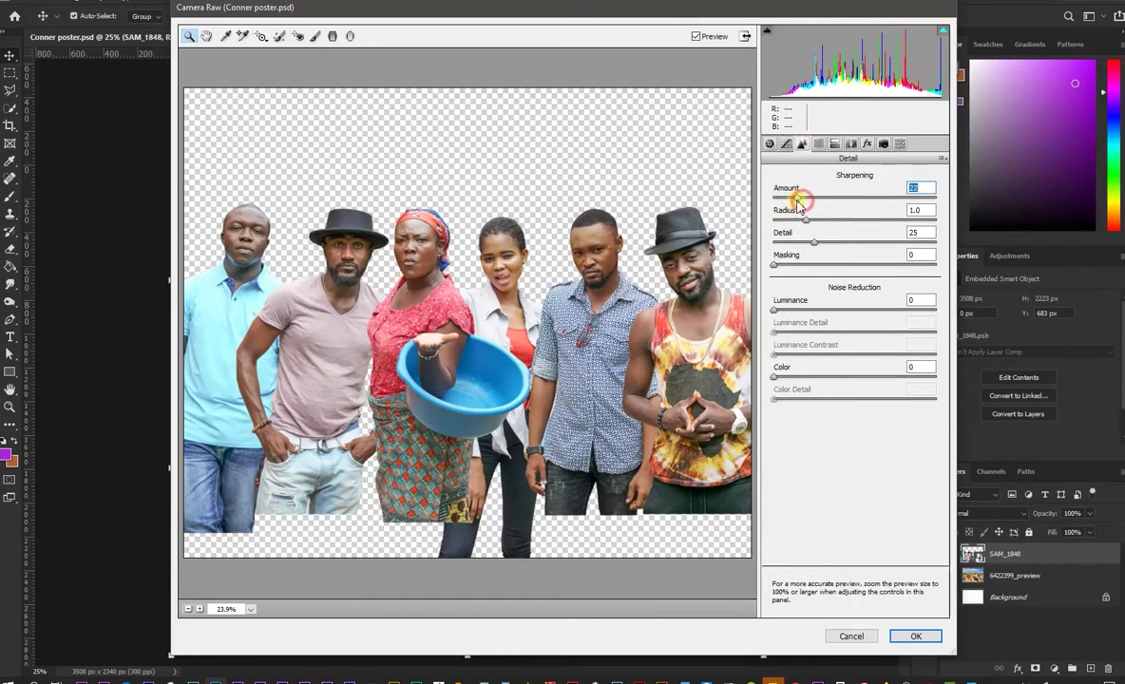
Step: In the HSL hue controls, shift Aquas to +76 and Blues to -32
{"action": "left_click", "coordinate": [817, 146]}
{"action": "left_click", "coordinate": [834, 145]}
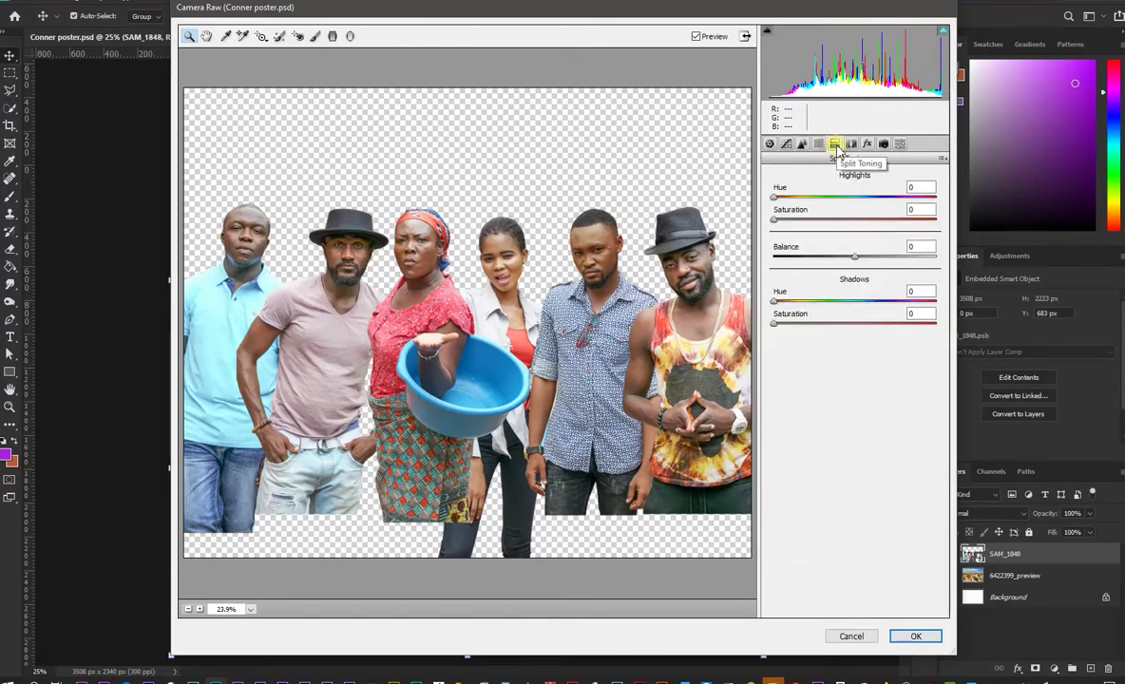
{"action": "left_click", "coordinate": [817, 145]}
{"action": "left_click", "coordinate": [808, 196]}
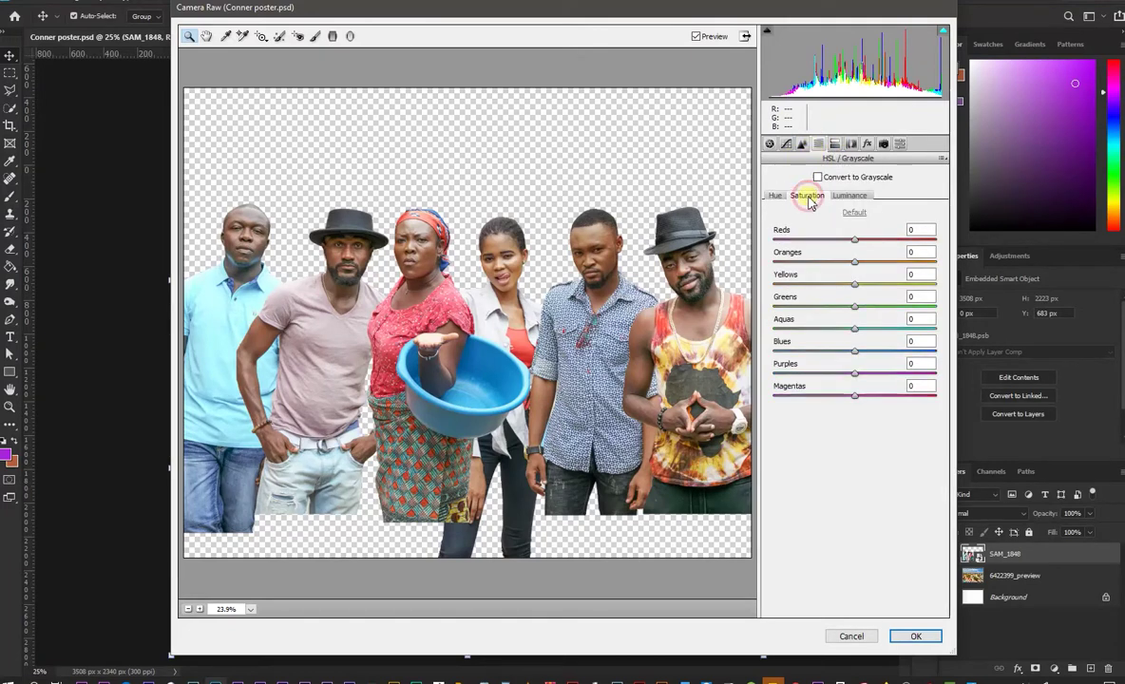
{"action": "left_click", "coordinate": [775, 196]}
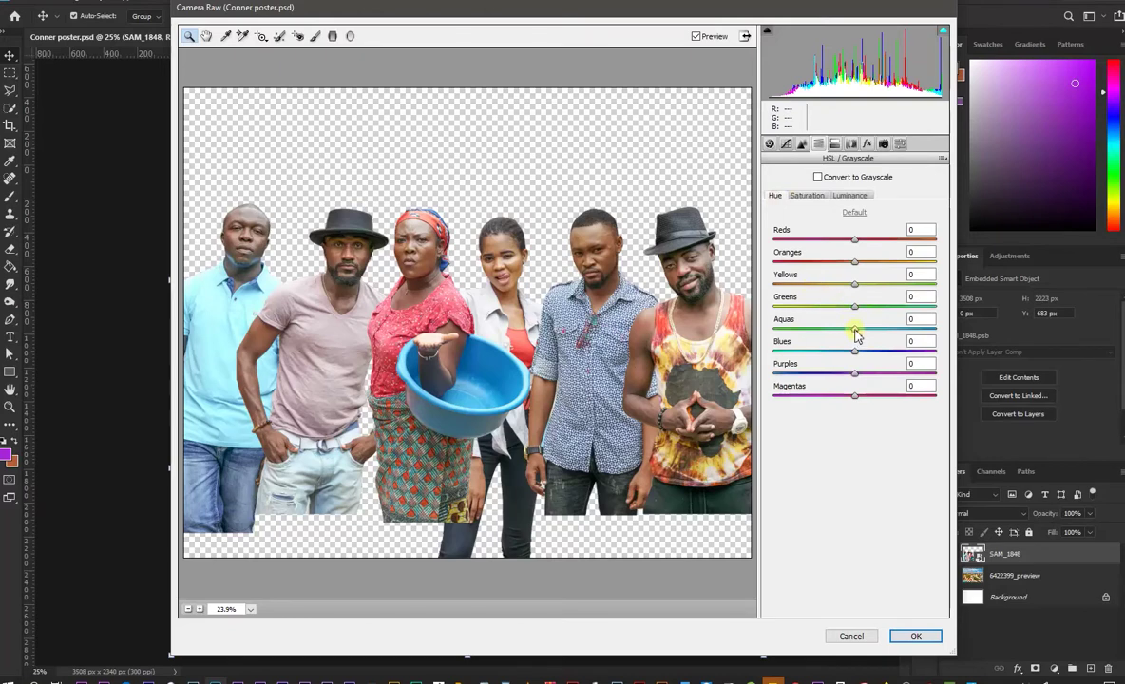
{"action": "left_click_drag", "start_coordinate": [854, 328], "coordinate": [917, 328]}
{"action": "left_click_drag", "start_coordinate": [855, 351], "coordinate": [829, 351]}
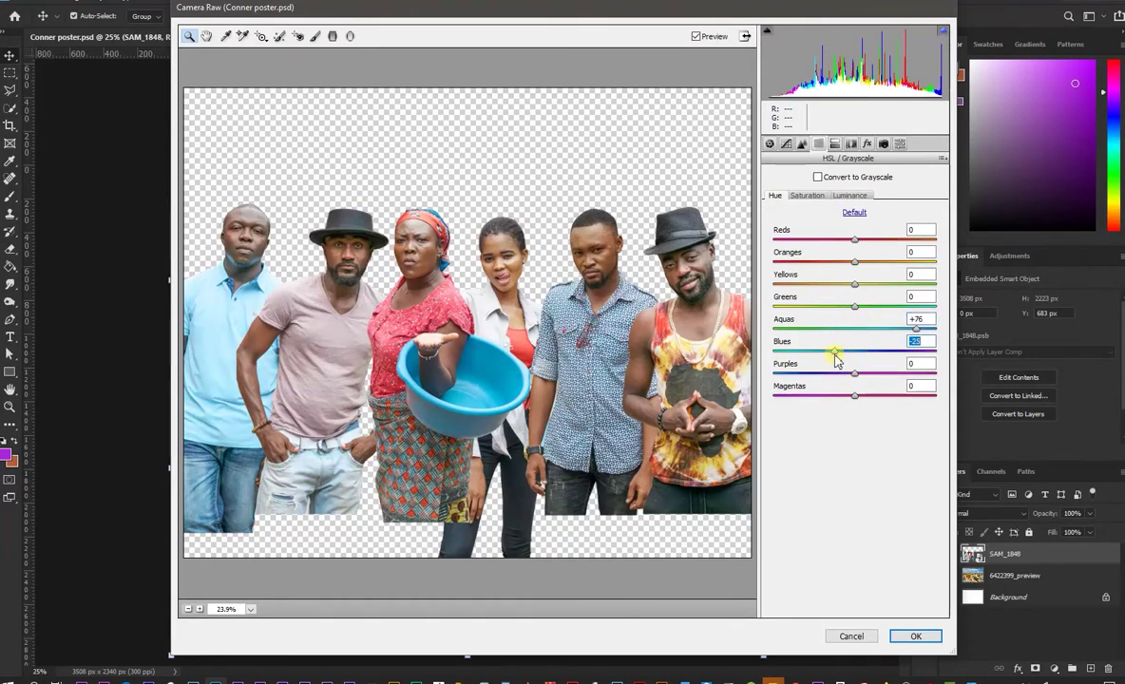
Step: Set split toning shadows to hue 203, saturation 27, highlights hue 48, and apply Camera Raw
{"action": "left_click", "coordinate": [834, 143]}
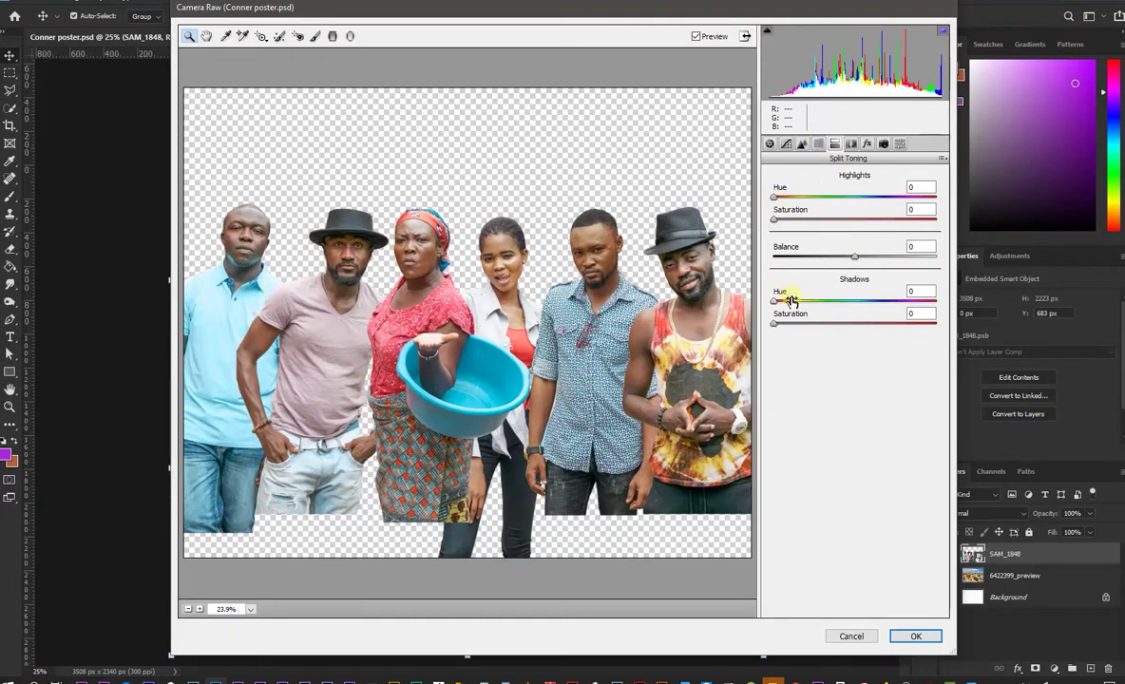
{"action": "left_click_drag", "start_coordinate": [776, 304], "coordinate": [868, 312]}
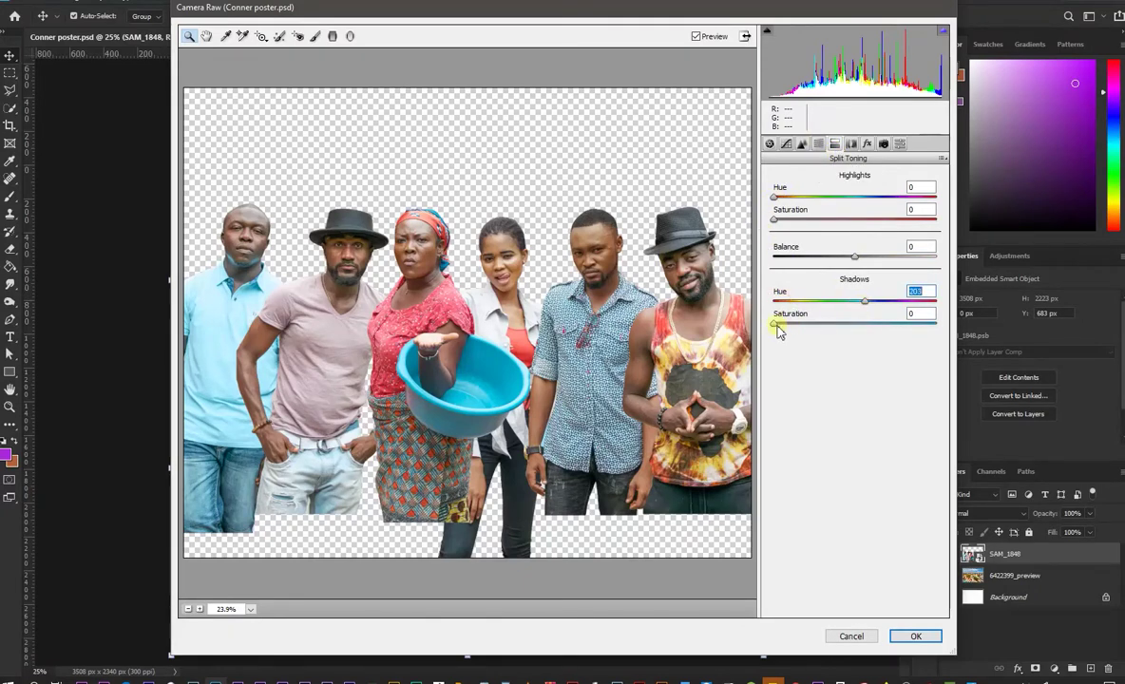
{"action": "left_click_drag", "start_coordinate": [776, 325], "coordinate": [819, 326]}
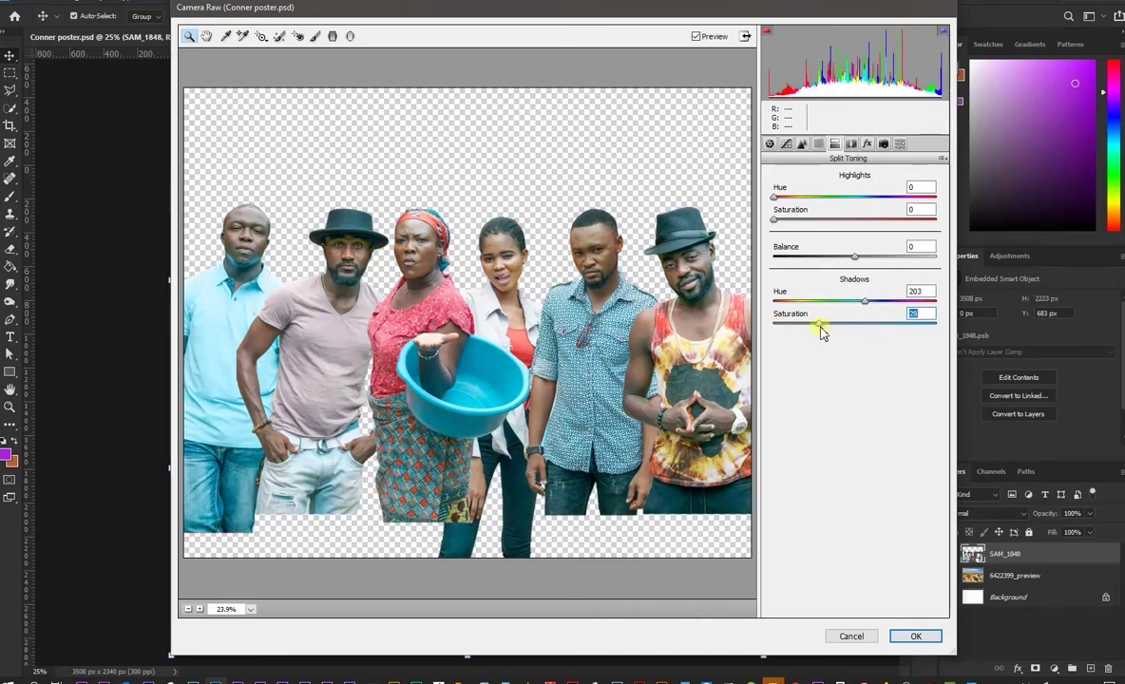
{"action": "key", "text": "Down"}
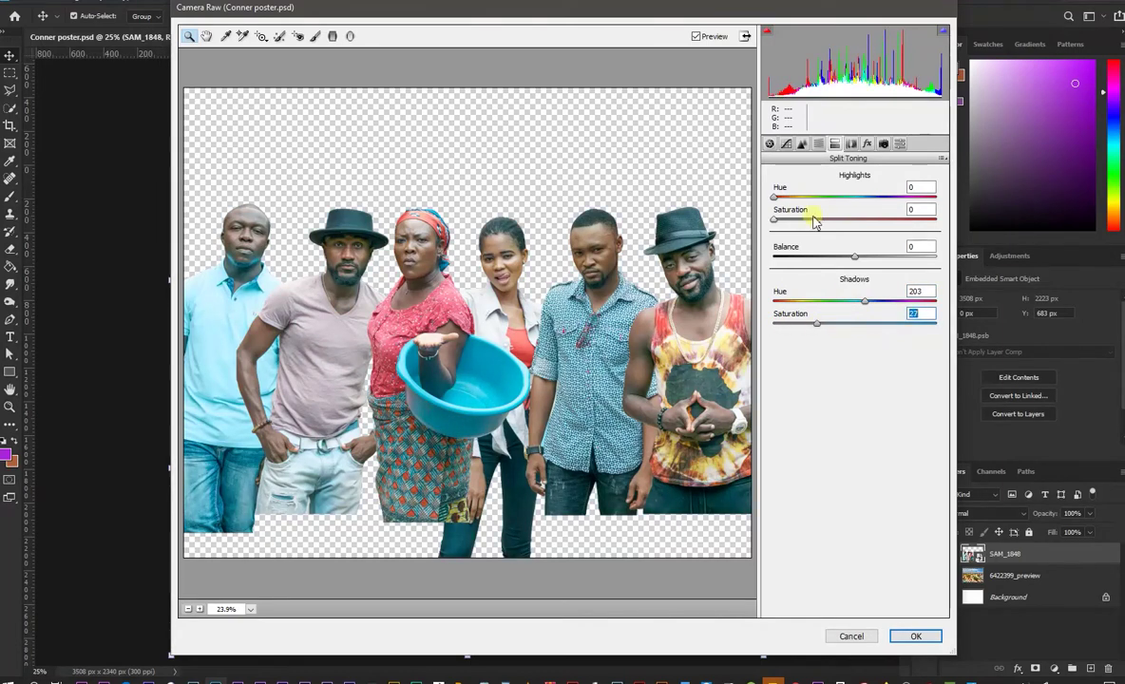
{"action": "mouse_move", "coordinate": [775, 197]}
{"action": "left_mouse_down"}
{"action": "mouse_move", "coordinate": [794, 197]}
{"action": "mouse_move", "coordinate": [798, 224]}
{"action": "mouse_move", "coordinate": [786, 229]}
{"action": "left_mouse_up"}
{"action": "left_click", "coordinate": [777, 221]}
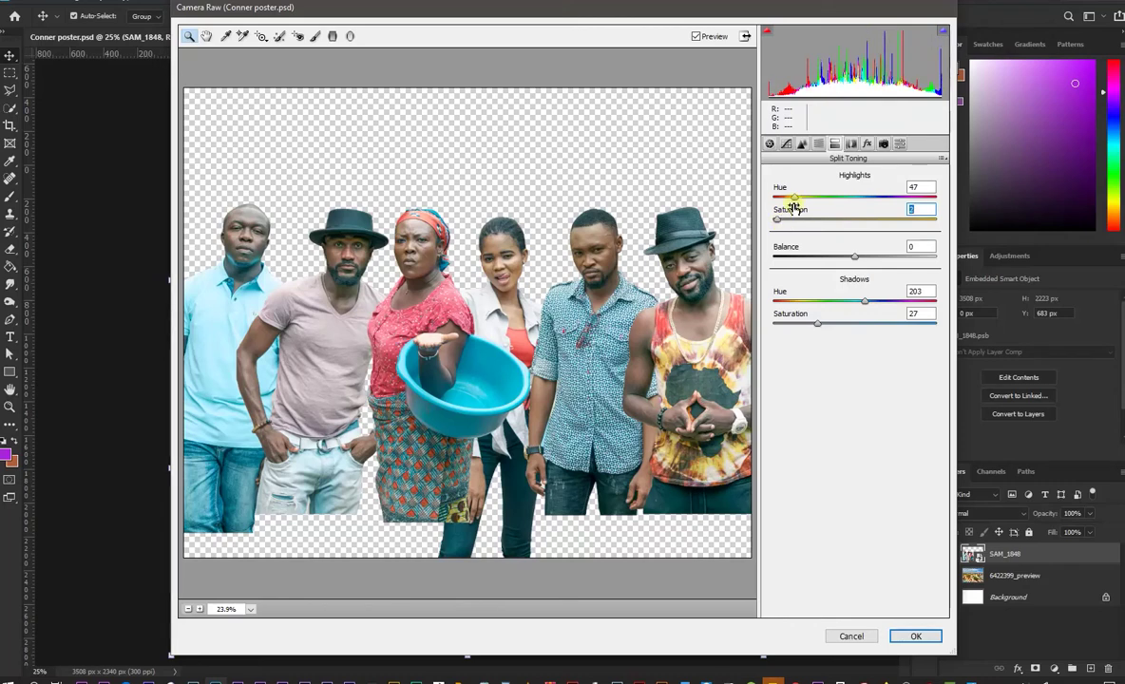
{"action": "left_click", "coordinate": [796, 200]}
{"action": "left_click_drag", "start_coordinate": [796, 200], "coordinate": [799, 200]}
{"action": "left_click", "coordinate": [851, 143]}
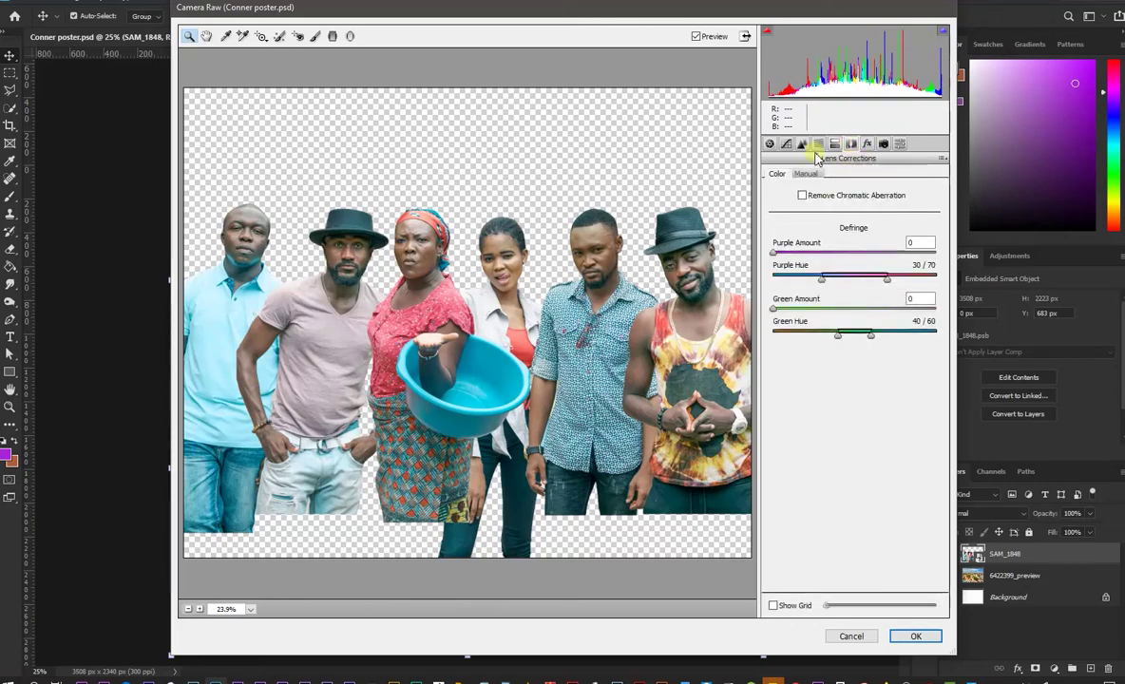
{"action": "left_click", "coordinate": [834, 144]}
{"action": "left_click", "coordinate": [914, 635]}
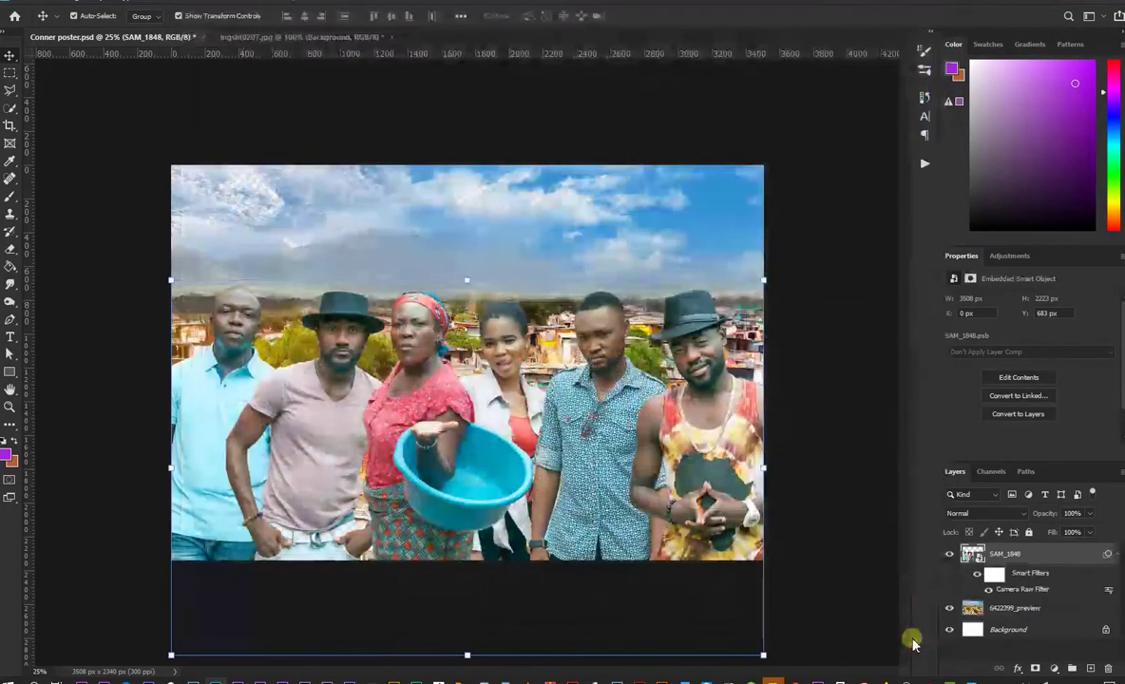
Step: Add a Color Balance adjustment layer directly above the 6422399_preview layer
{"action": "left_click", "coordinate": [657, 249]}
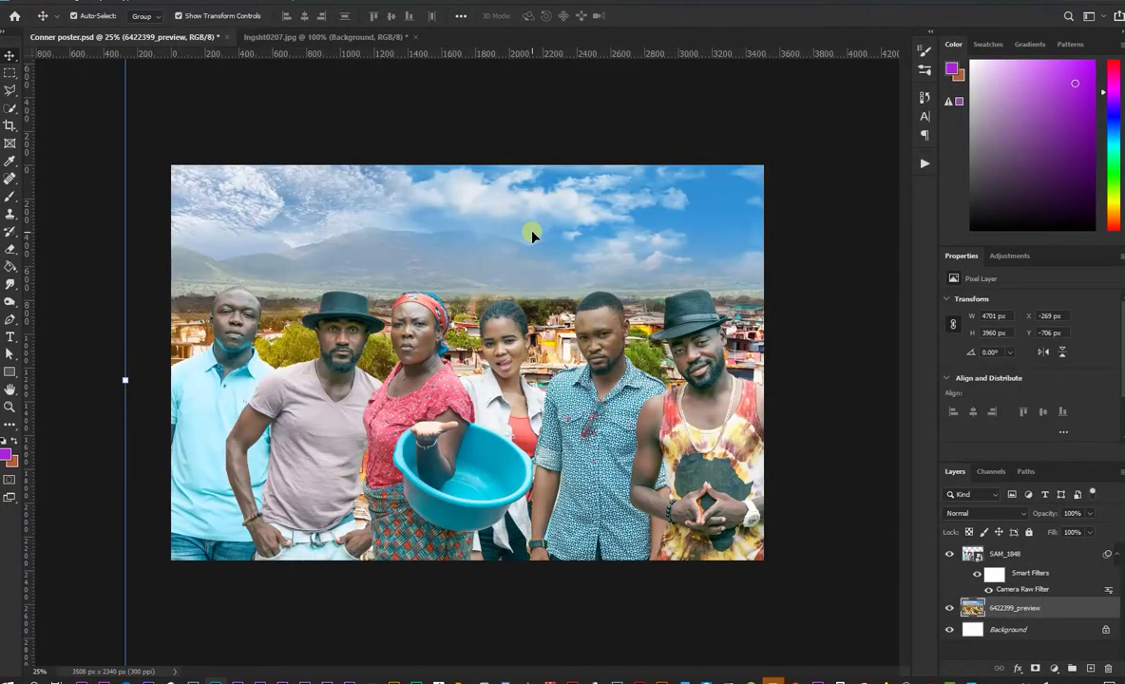
{"action": "left_click", "coordinate": [1054, 669]}
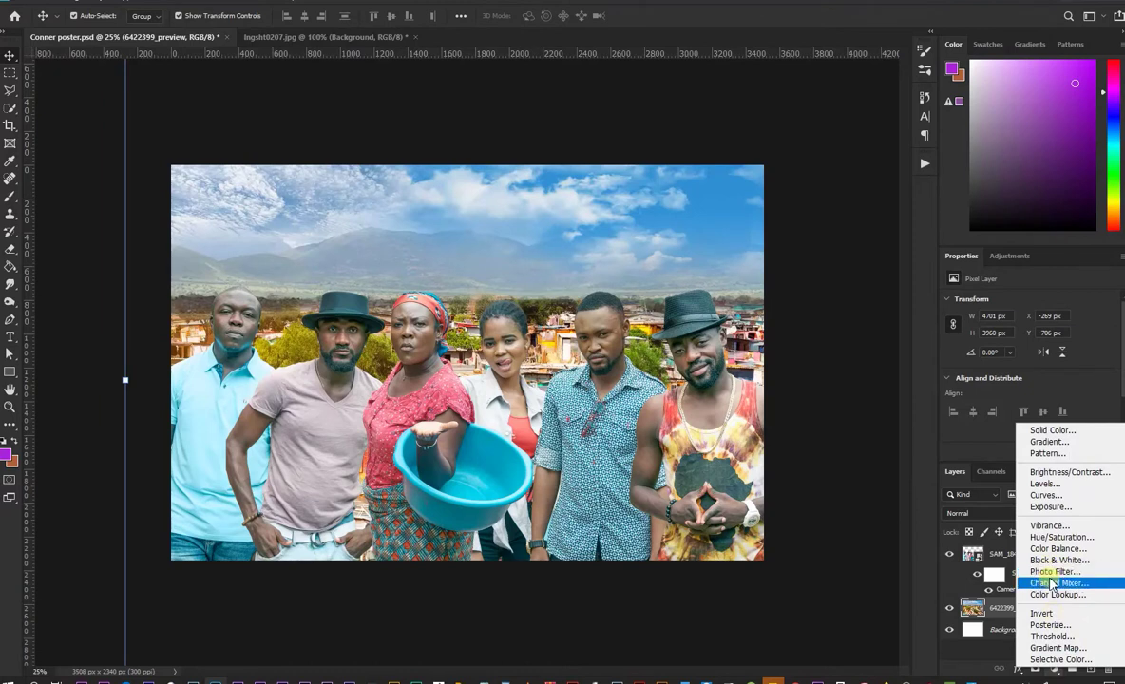
{"action": "left_click", "coordinate": [1058, 548]}
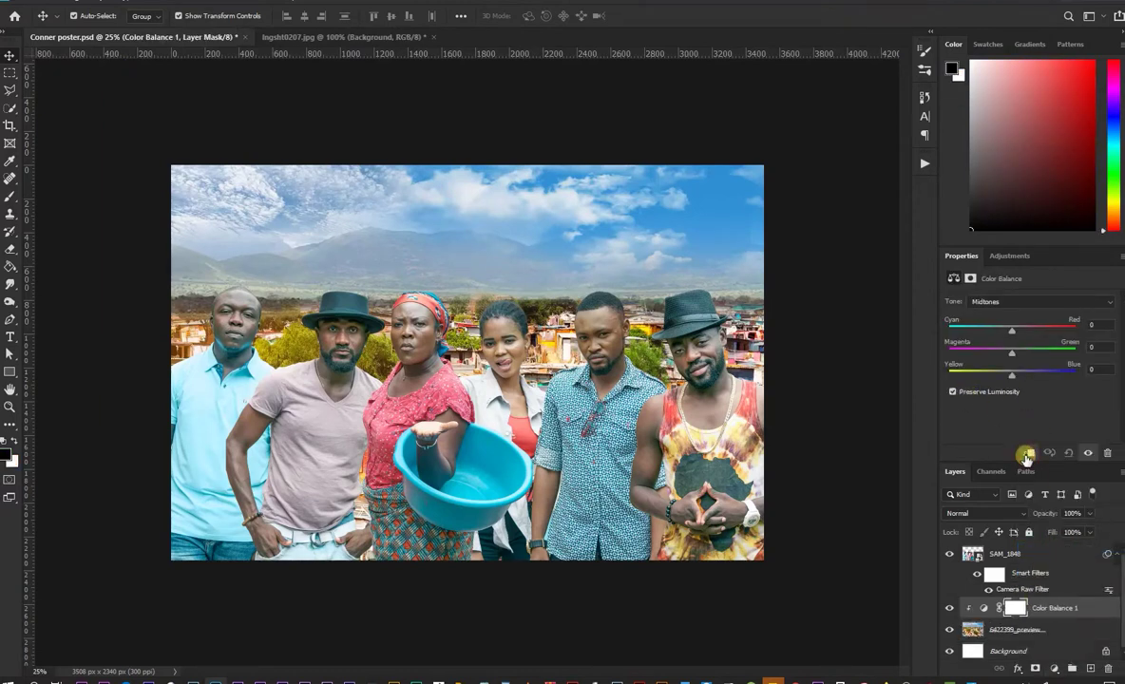
Step: Set midtones Cyan-Red to -54 and shadows to -41/-25/-10 in Color Balance
{"action": "mouse_move", "coordinate": [1010, 329]}
{"action": "left_mouse_down"}
{"action": "mouse_move", "coordinate": [978, 328]}
{"action": "mouse_move", "coordinate": [1021, 381]}
{"action": "mouse_move", "coordinate": [1011, 359]}
{"action": "left_mouse_up"}
{"action": "left_click", "coordinate": [1031, 303]}
{"action": "left_click", "coordinate": [1012, 314]}
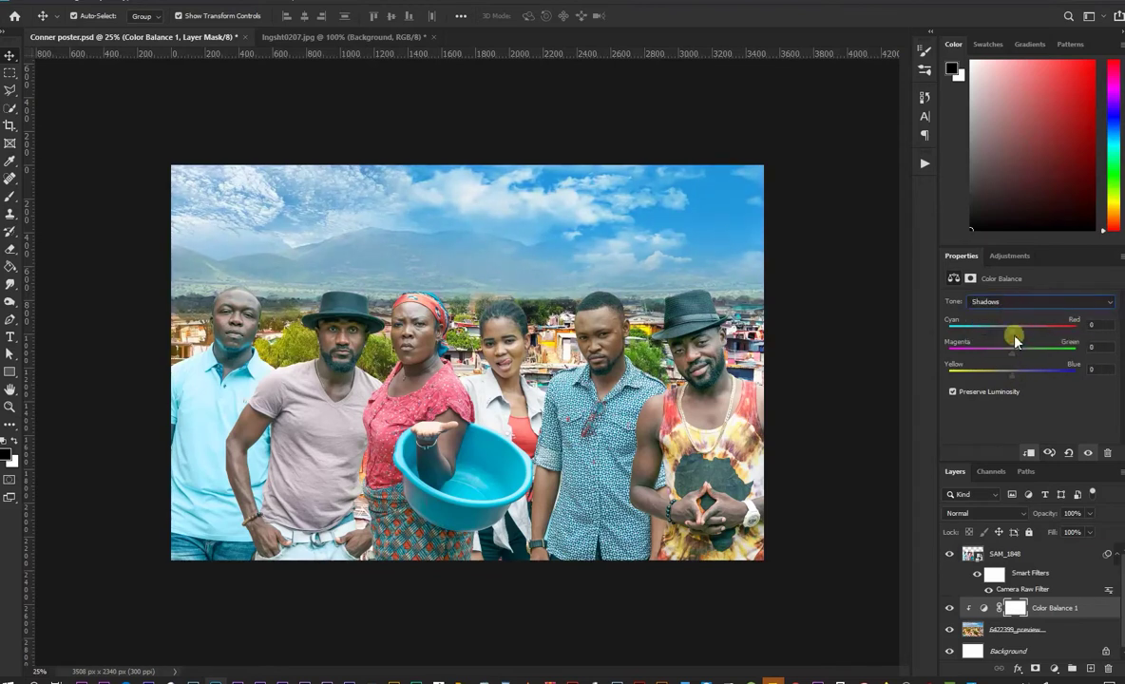
{"action": "left_click_drag", "start_coordinate": [978, 339], "coordinate": [1007, 378]}
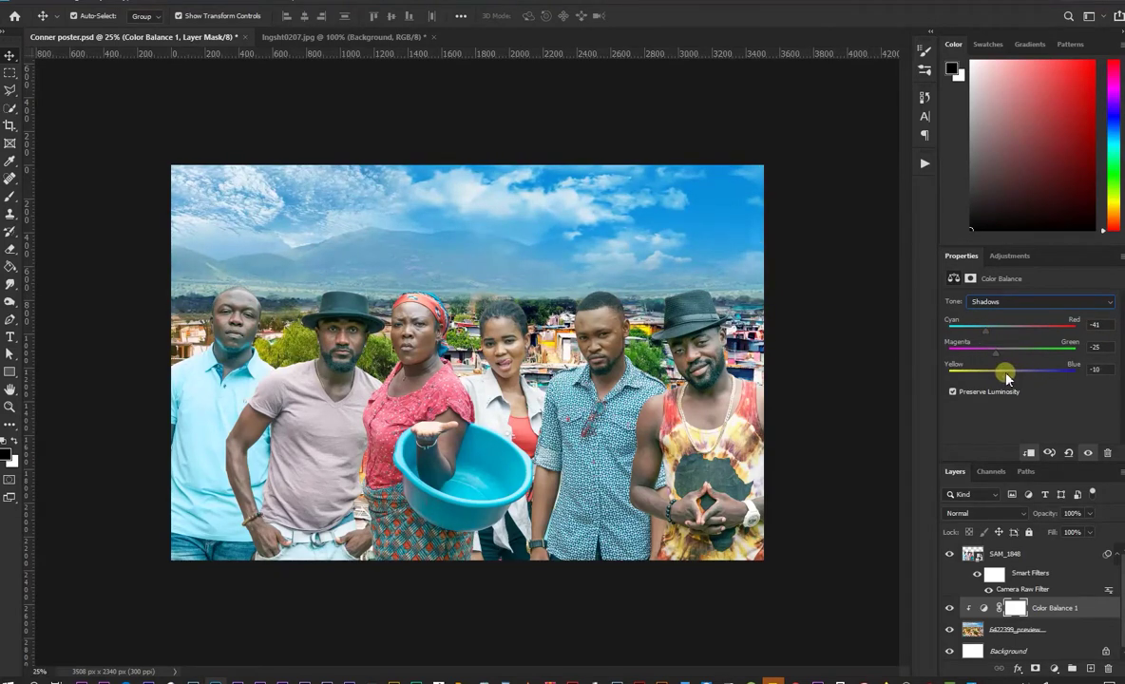
Step: Set the Color Balance highlights to -13/+6/-16, then select the background layer
{"action": "left_click", "coordinate": [1031, 303]}
{"action": "left_click", "coordinate": [1028, 309]}
{"action": "left_click_drag", "start_coordinate": [998, 330], "coordinate": [992, 334]}
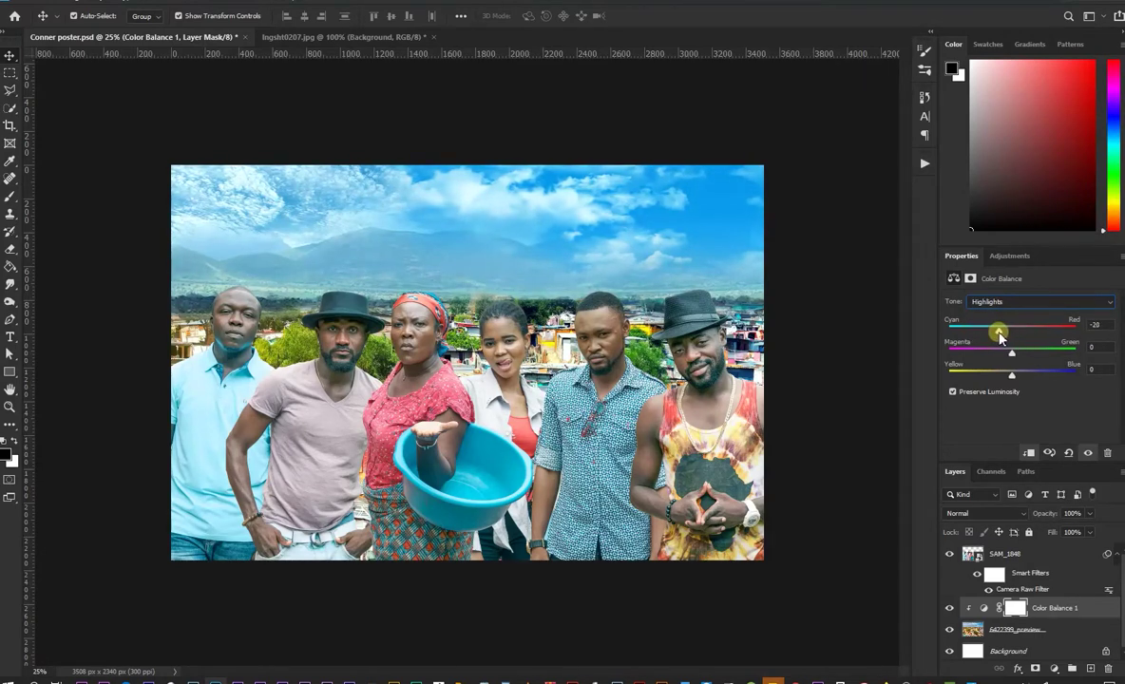
{"action": "left_click_drag", "start_coordinate": [1009, 375], "coordinate": [1019, 356]}
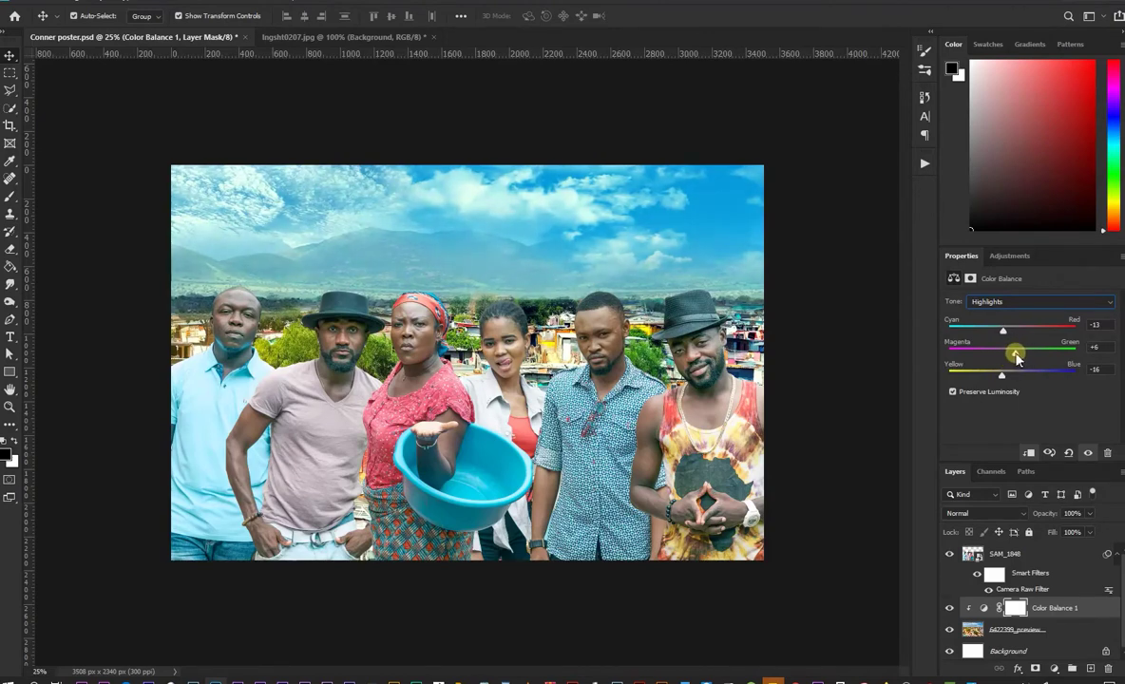
{"action": "left_click", "coordinate": [1061, 632]}
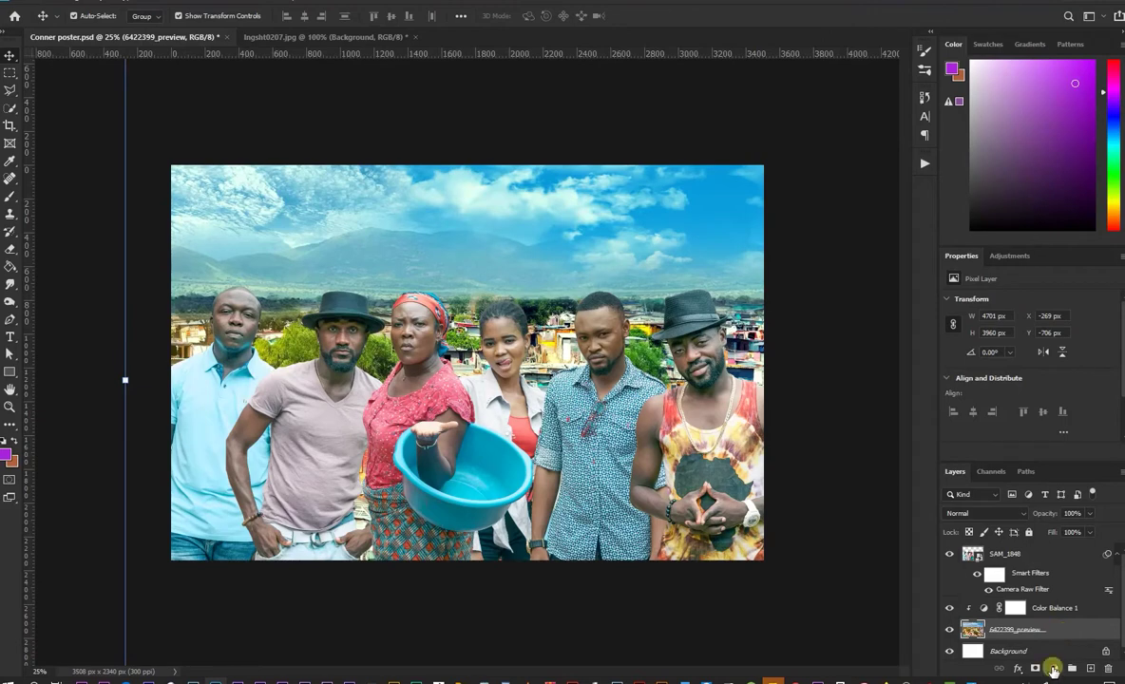
Step: Add a colorized Hue/Saturation adjustment layer with hue 215, saturation 33 and lightness -24
{"action": "left_click", "coordinate": [1052, 670]}
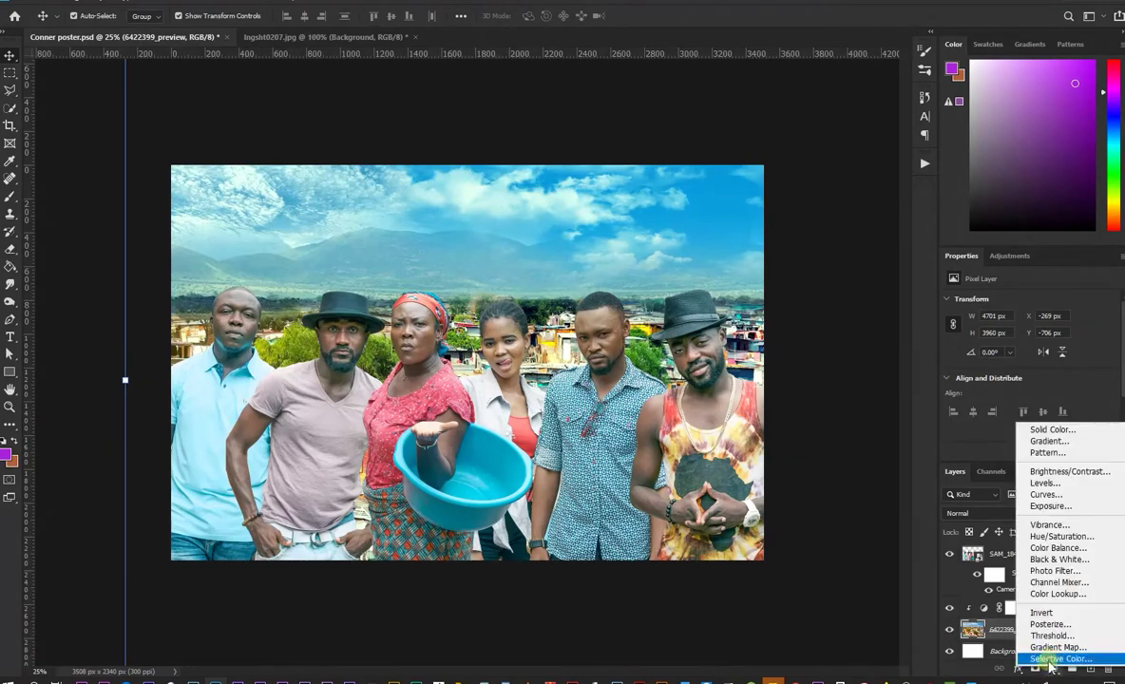
{"action": "left_click", "coordinate": [1061, 536]}
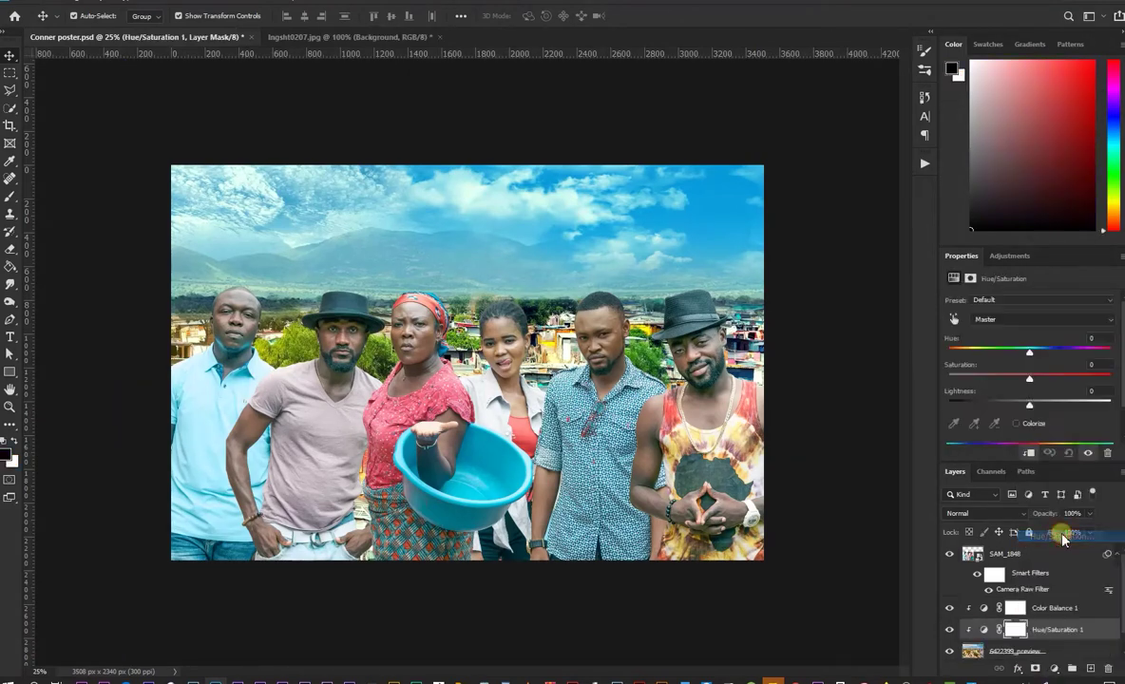
{"action": "left_click", "coordinate": [1015, 423]}
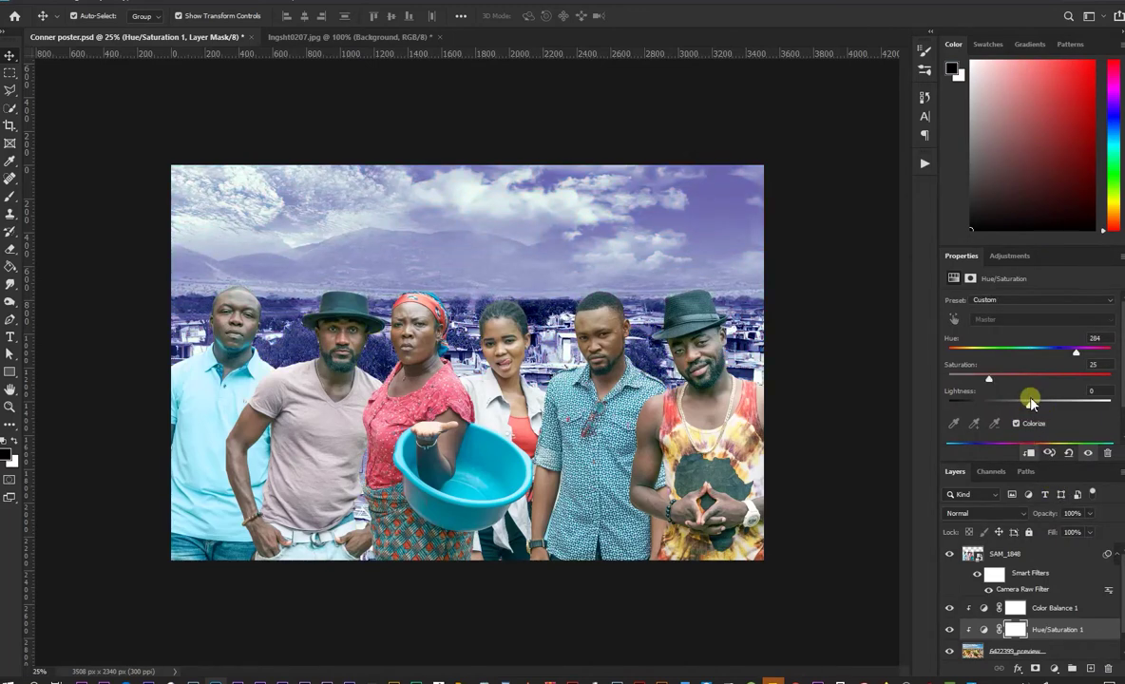
{"action": "left_click_drag", "start_coordinate": [988, 378], "coordinate": [951, 379]}
{"action": "left_click_drag", "start_coordinate": [1029, 405], "coordinate": [1027, 405]}
{"action": "mouse_move", "coordinate": [951, 378]}
{"action": "left_mouse_down"}
{"action": "mouse_move", "coordinate": [1055, 355]}
{"action": "mouse_move", "coordinate": [1008, 382]}
{"action": "left_mouse_up"}
{"action": "left_click_drag", "start_coordinate": [1000, 381], "coordinate": [1010, 406]}
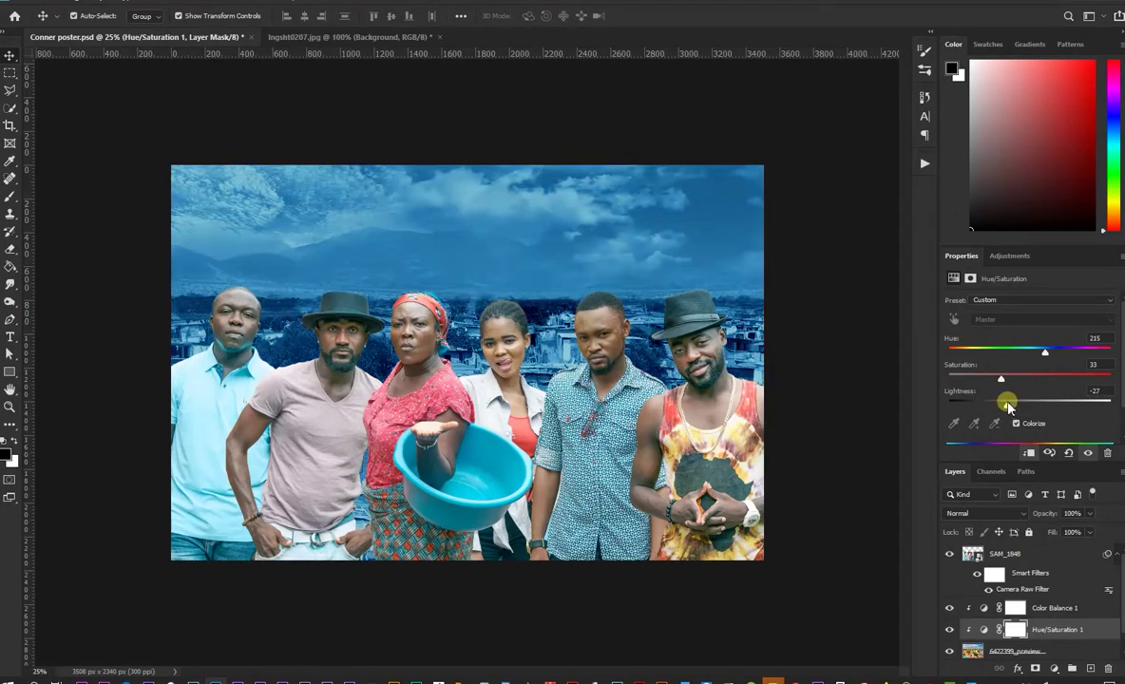
{"action": "left_click_drag", "start_coordinate": [1008, 406], "coordinate": [1011, 406]}
Step: Paint black at 10% opacity on the Hue/Saturation mask behind the woman's head and right man's hat
{"action": "scroll", "coordinate": [1013, 618], "scroll_direction": "down", "scroll_amount": 1}
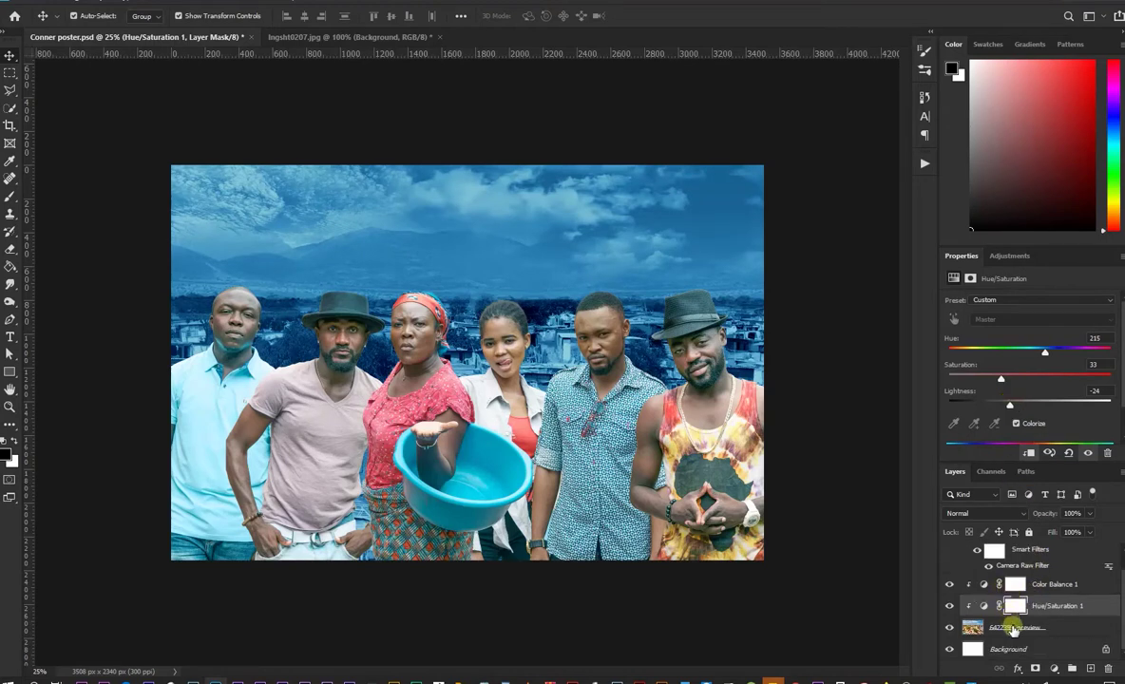
{"action": "left_click", "coordinate": [1014, 606]}
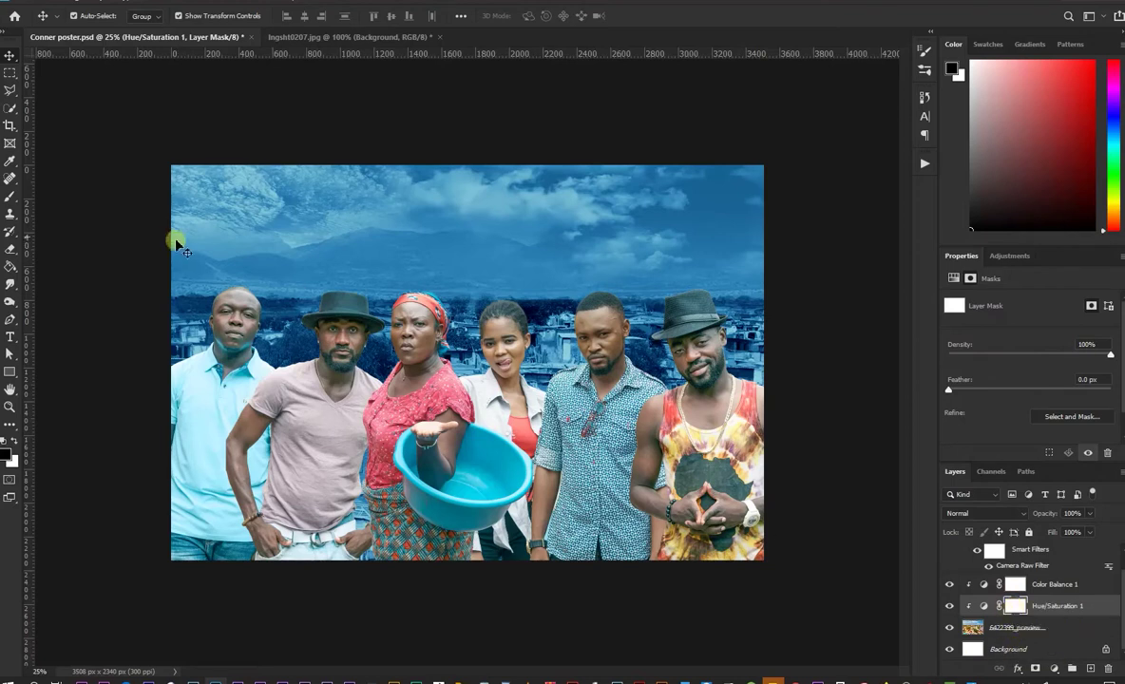
{"action": "left_click", "coordinate": [9, 196]}
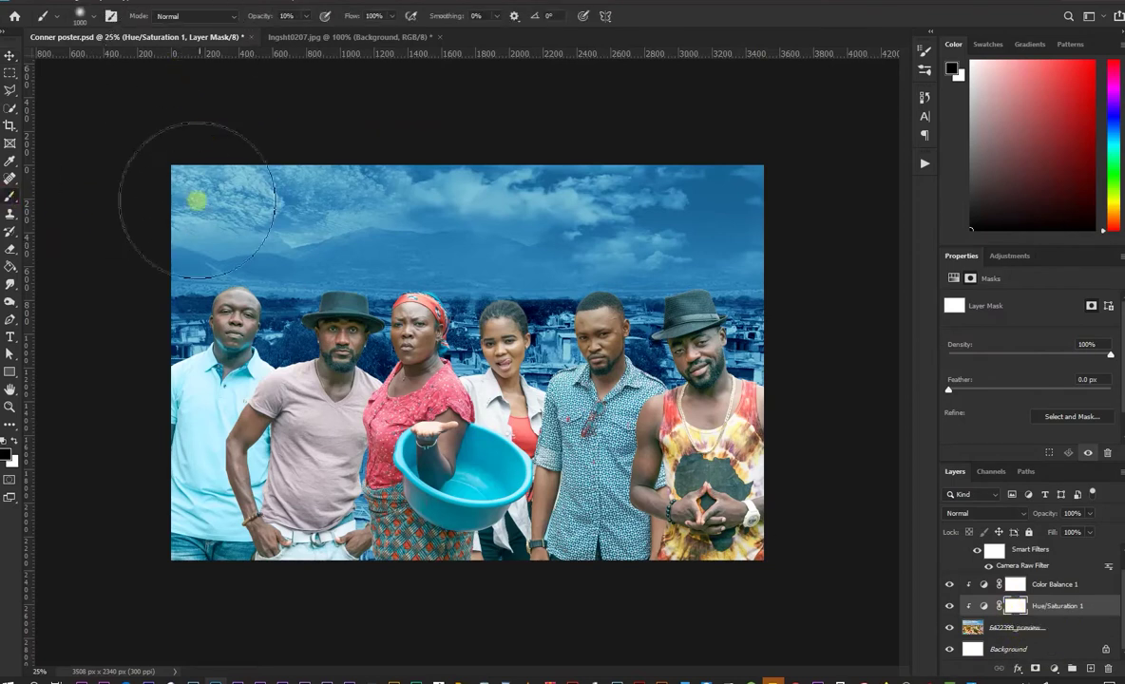
{"action": "key", "text": "bracketleft"}
{"action": "key", "text": "bracketleft"}
{"action": "key", "text": "bracketleft"}
{"action": "key", "text": "1"}
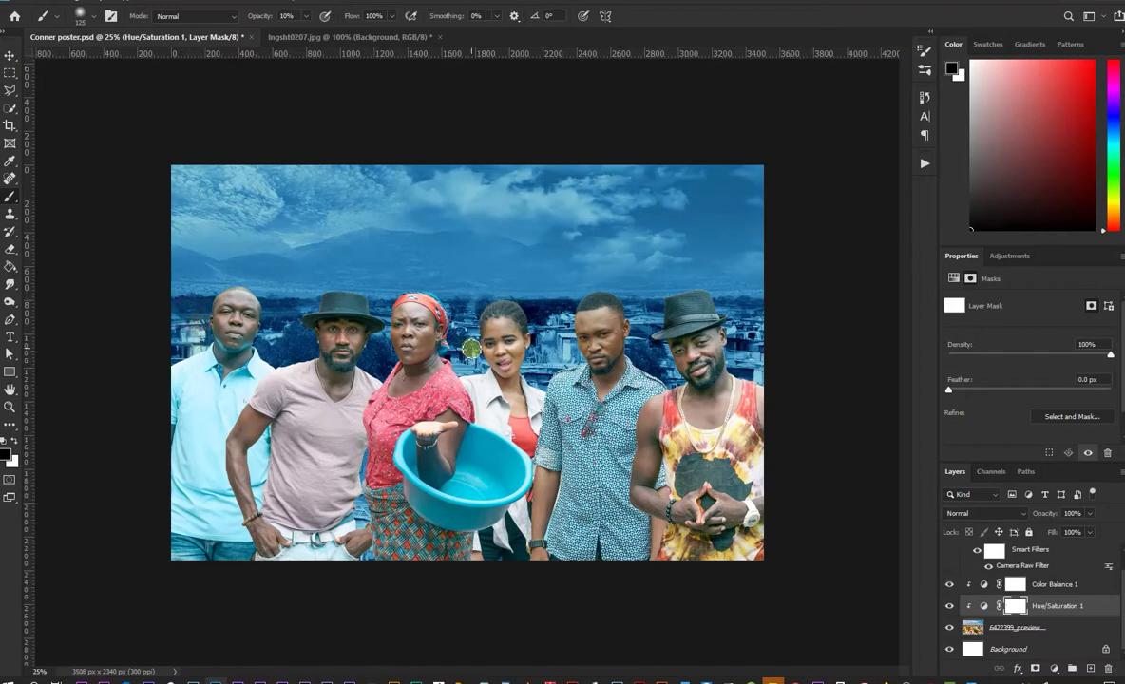
{"action": "left_click_drag", "start_coordinate": [535, 335], "coordinate": [534, 426]}
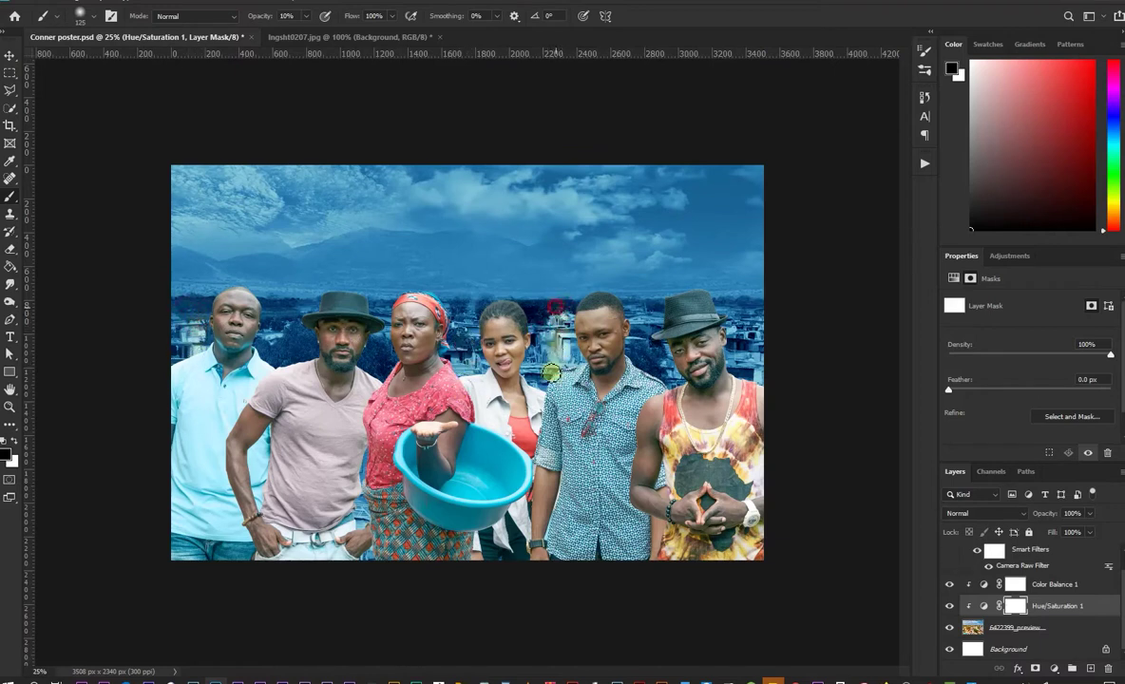
{"action": "mouse_move", "coordinate": [745, 321]}
{"action": "left_mouse_down"}
{"action": "mouse_move", "coordinate": [758, 334]}
{"action": "mouse_move", "coordinate": [760, 325]}
{"action": "left_mouse_up"}
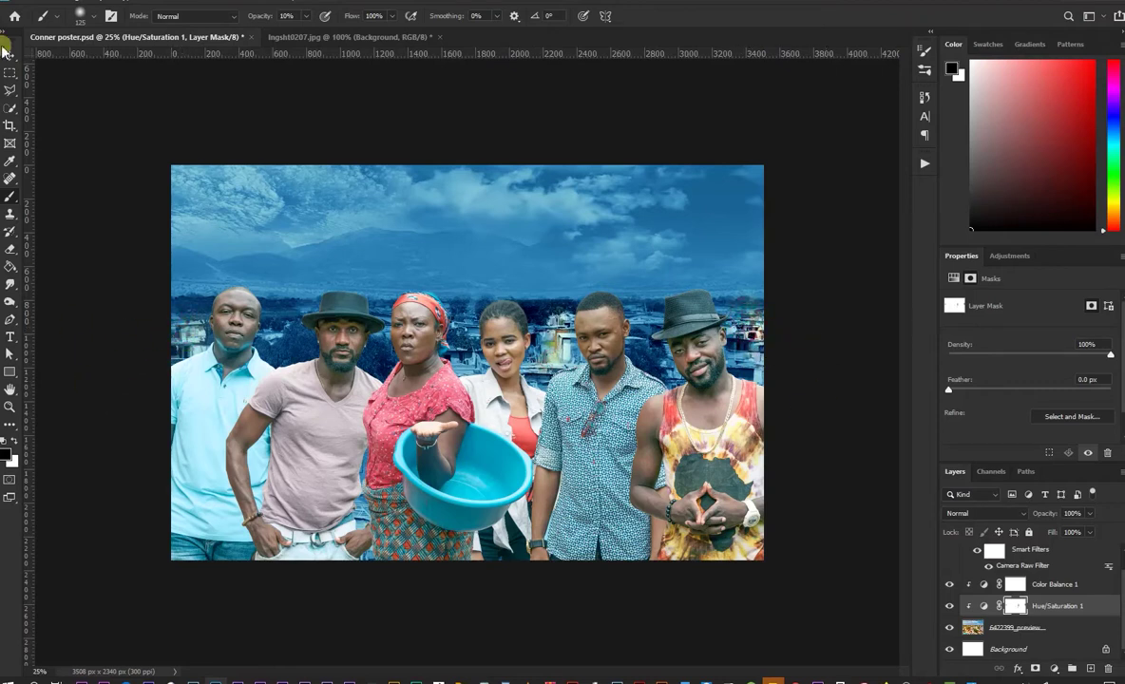
{"action": "left_click", "coordinate": [9, 55]}
Step: Convert the 6422399_preview layer to a smart object and open Blur Gallery > Tilt-Shift
{"action": "left_click", "coordinate": [1050, 631]}
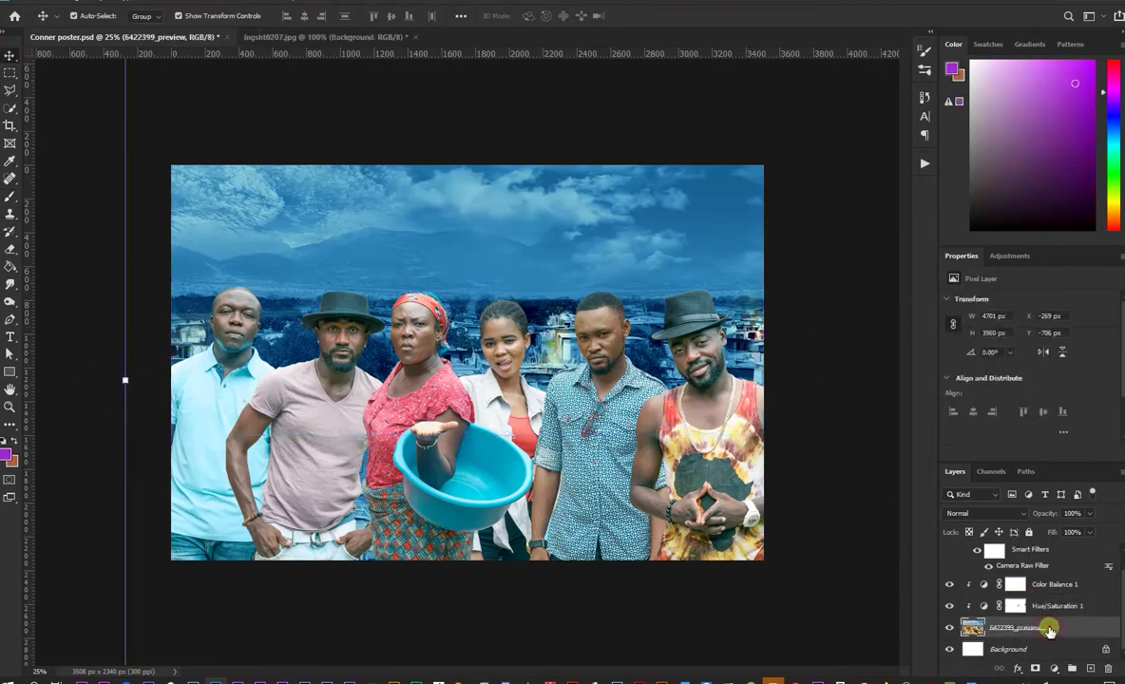
{"action": "right_click", "coordinate": [1045, 628]}
{"action": "left_click", "coordinate": [994, 241]}
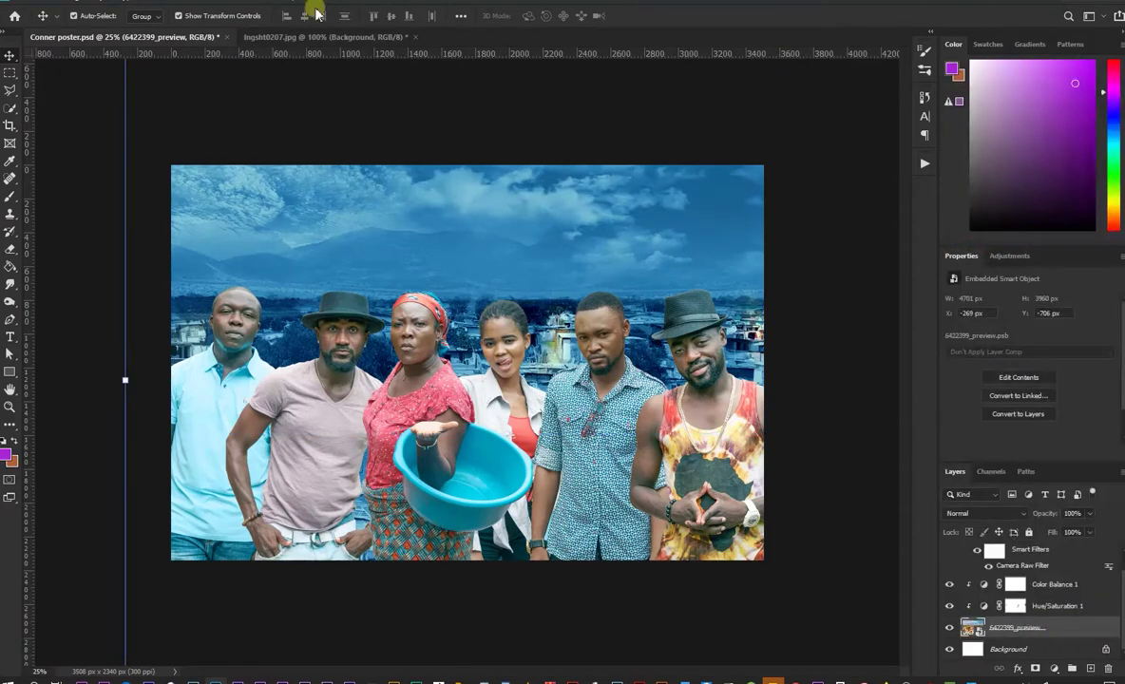
{"action": "left_click", "coordinate": [169, 3]}
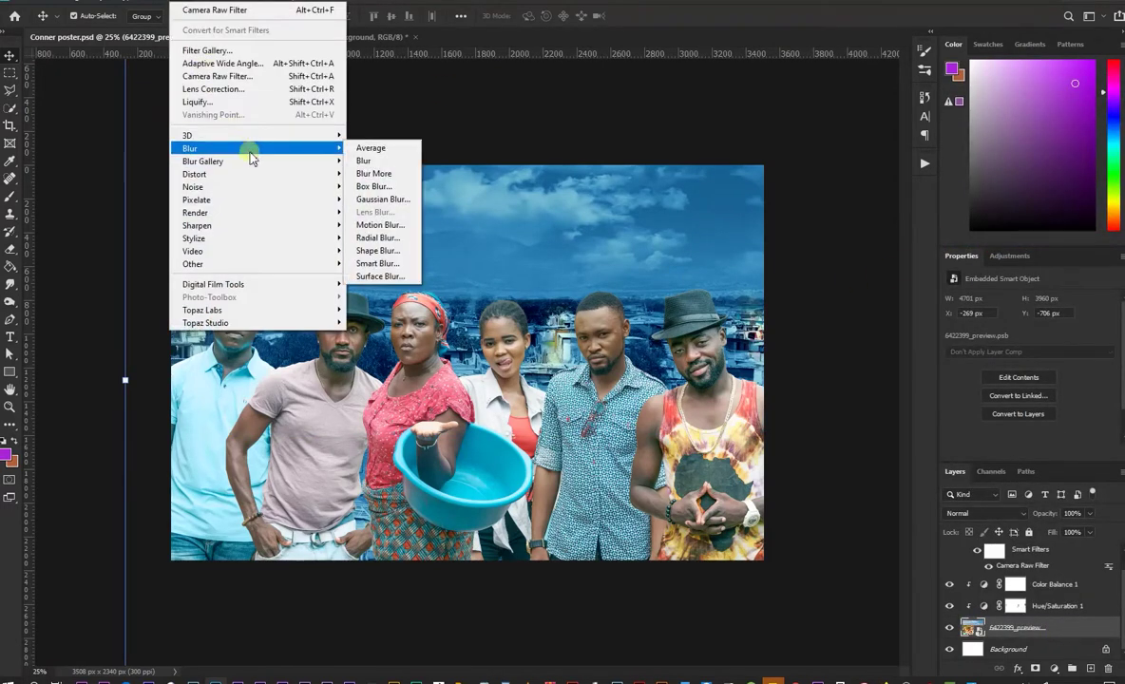
{"action": "mouse_move", "coordinate": [203, 161]}
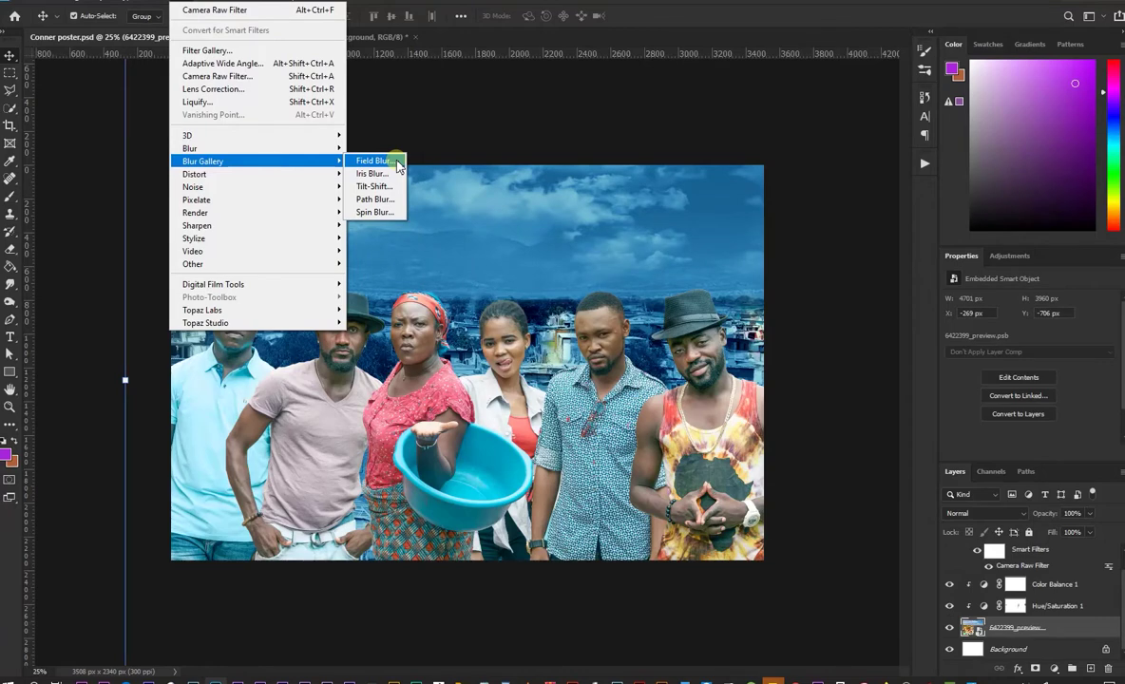
{"action": "left_click", "coordinate": [373, 186]}
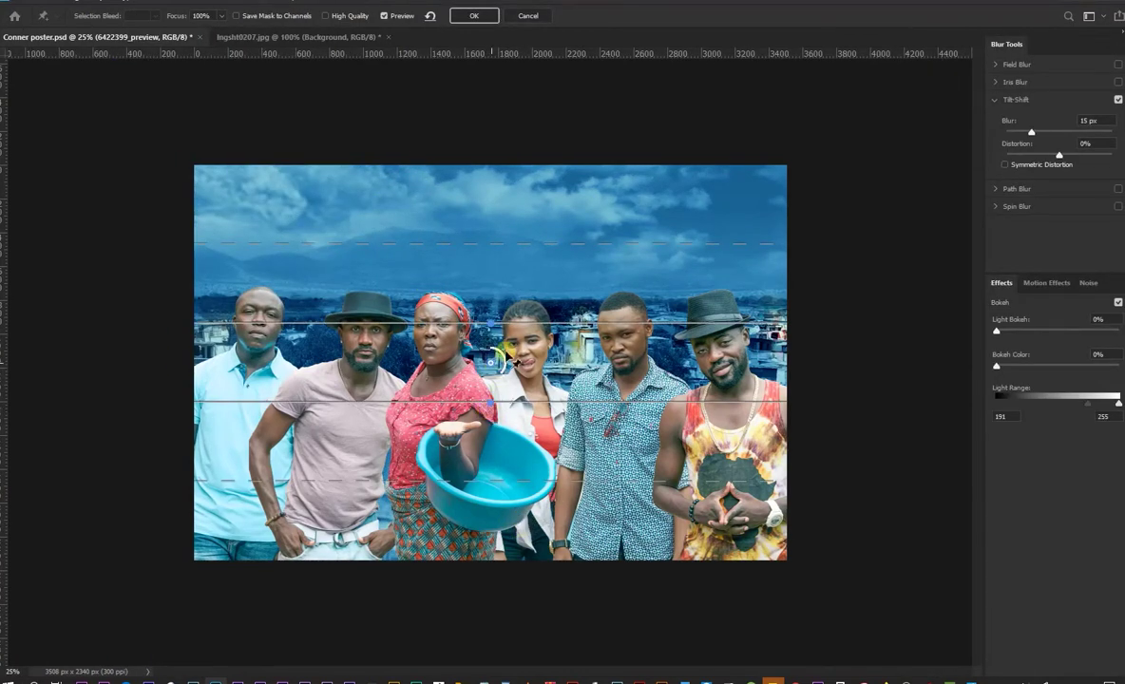
Step: Adjust the tilt-shift blur amount and drag the focus and transition lines down over the cast
{"action": "left_click_drag", "start_coordinate": [514, 374], "coordinate": [519, 367]}
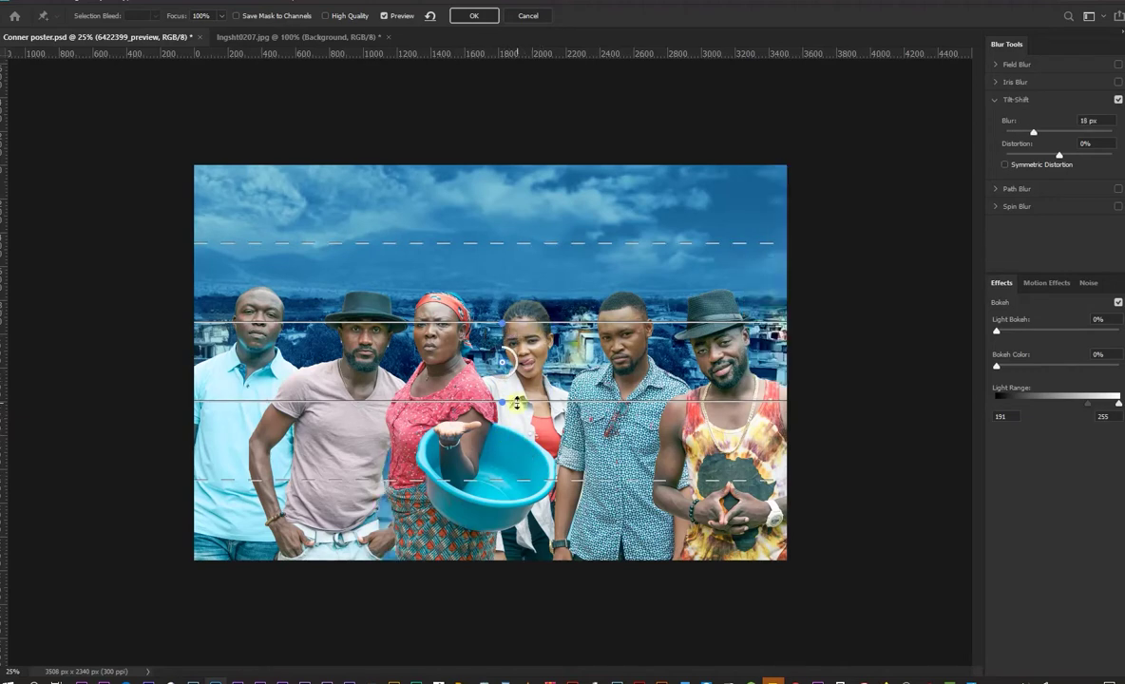
{"action": "mouse_move", "coordinate": [519, 313]}
{"action": "left_mouse_down"}
{"action": "mouse_move", "coordinate": [497, 399]}
{"action": "mouse_move", "coordinate": [504, 420]}
{"action": "left_mouse_up"}
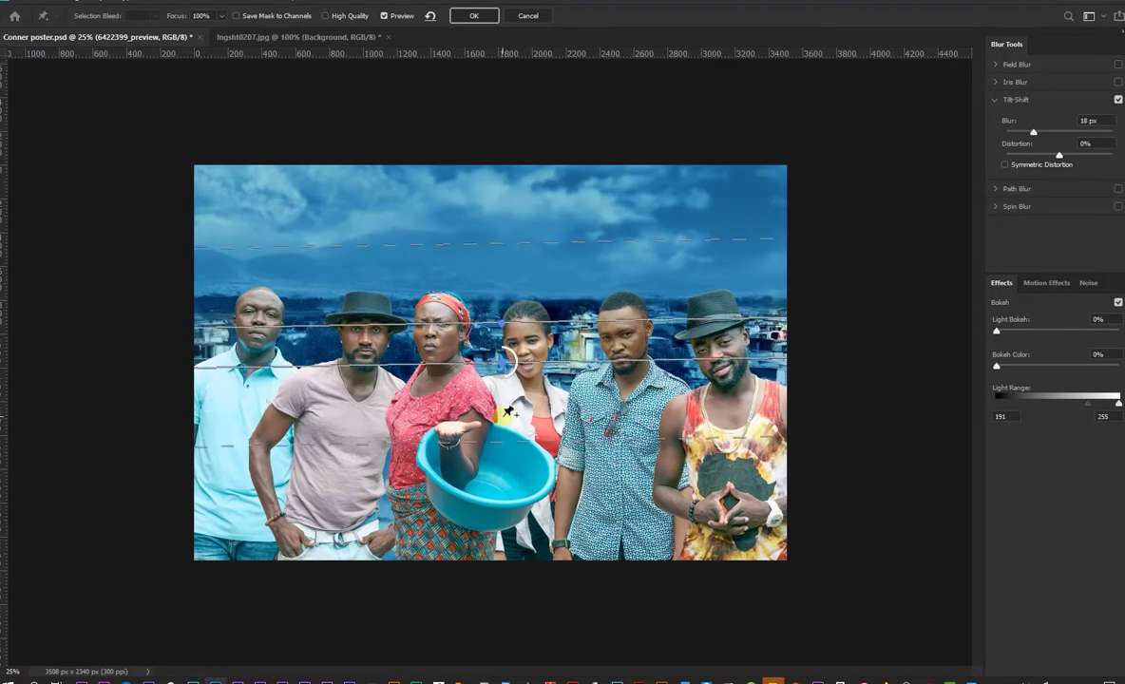
{"action": "left_click_drag", "start_coordinate": [506, 379], "coordinate": [504, 383]}
{"action": "left_click_drag", "start_coordinate": [513, 366], "coordinate": [542, 452]}
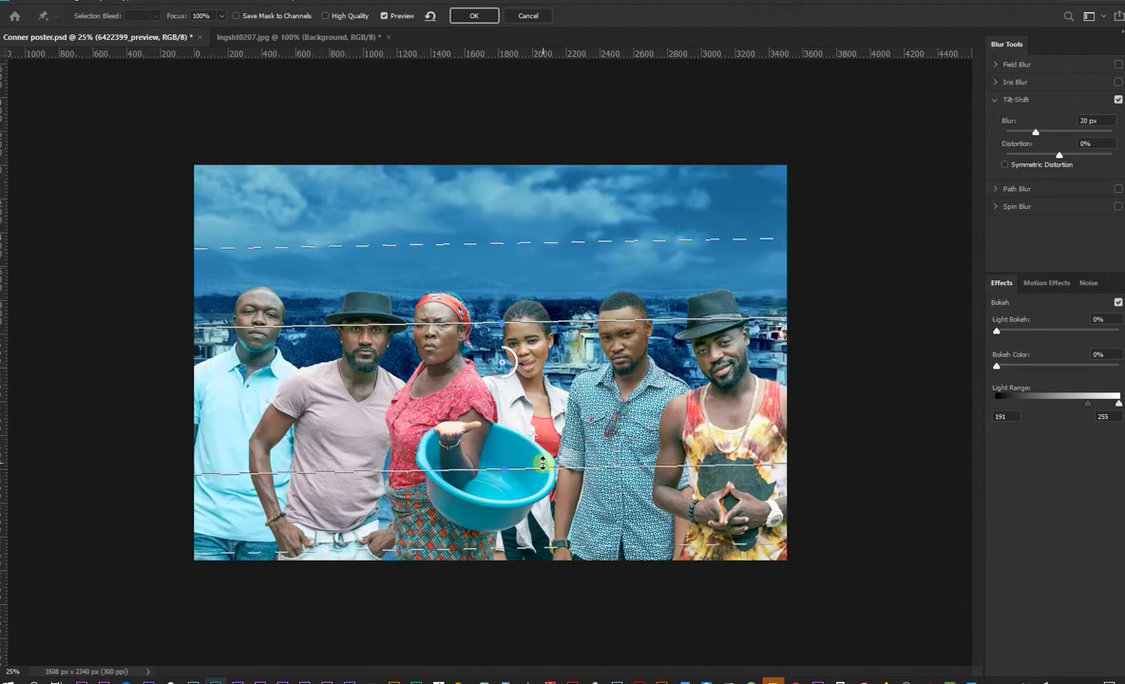
{"action": "left_click_drag", "start_coordinate": [565, 325], "coordinate": [570, 361]}
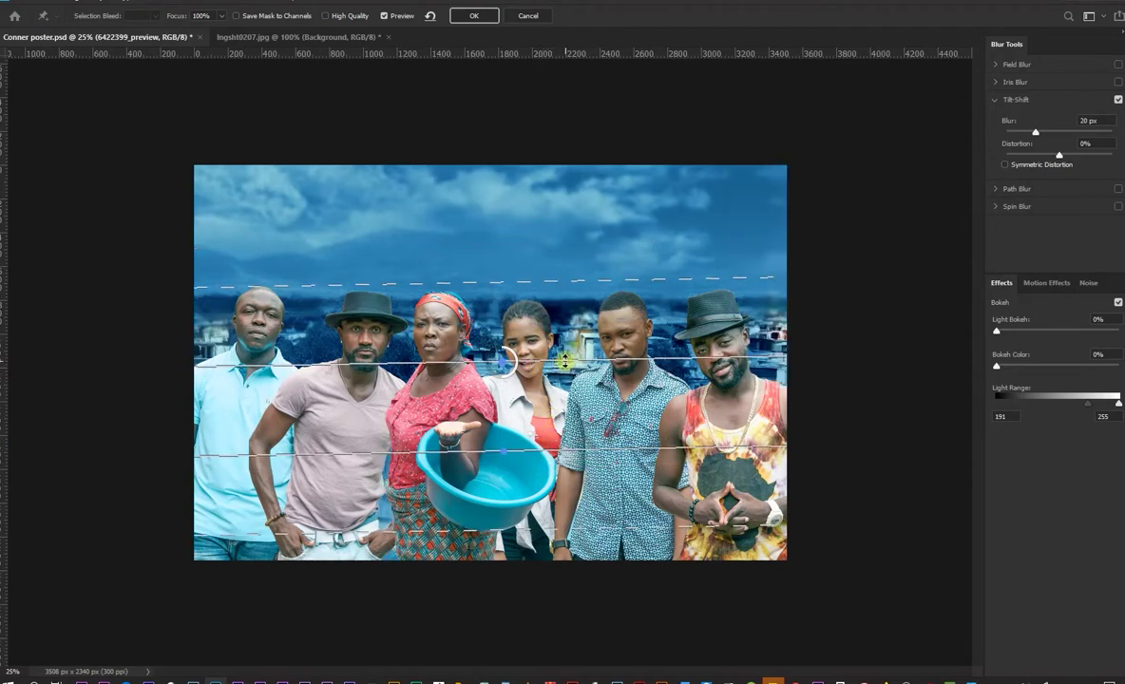
{"action": "left_click_drag", "start_coordinate": [520, 283], "coordinate": [524, 334]}
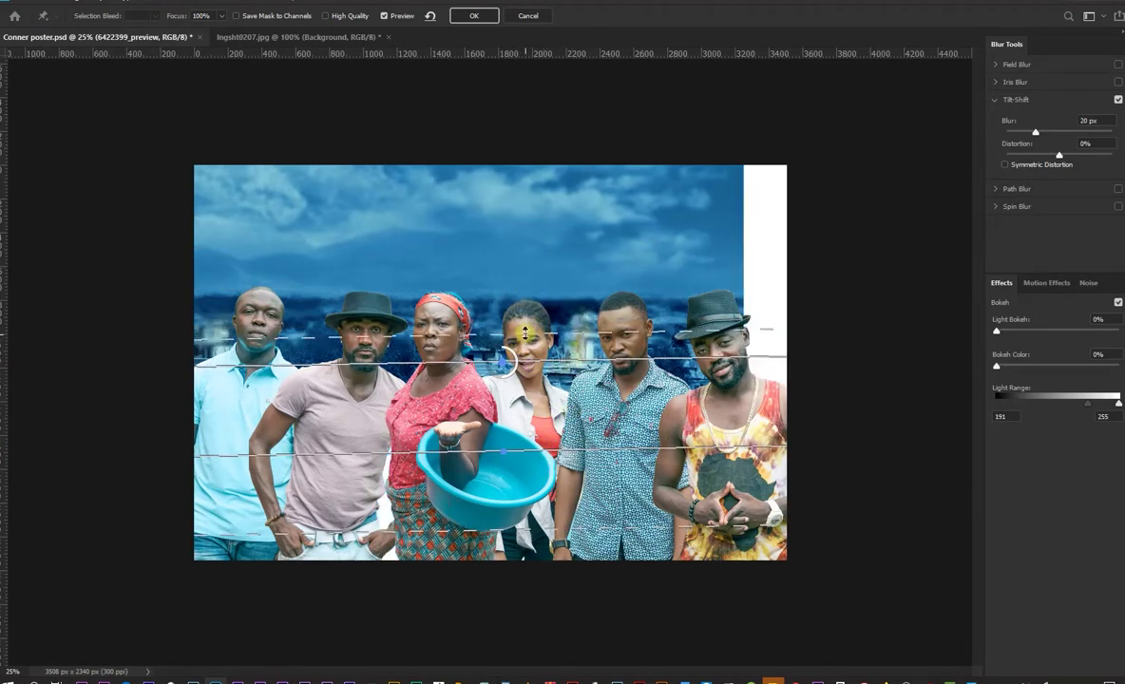
{"action": "left_click_drag", "start_coordinate": [464, 456], "coordinate": [477, 520]}
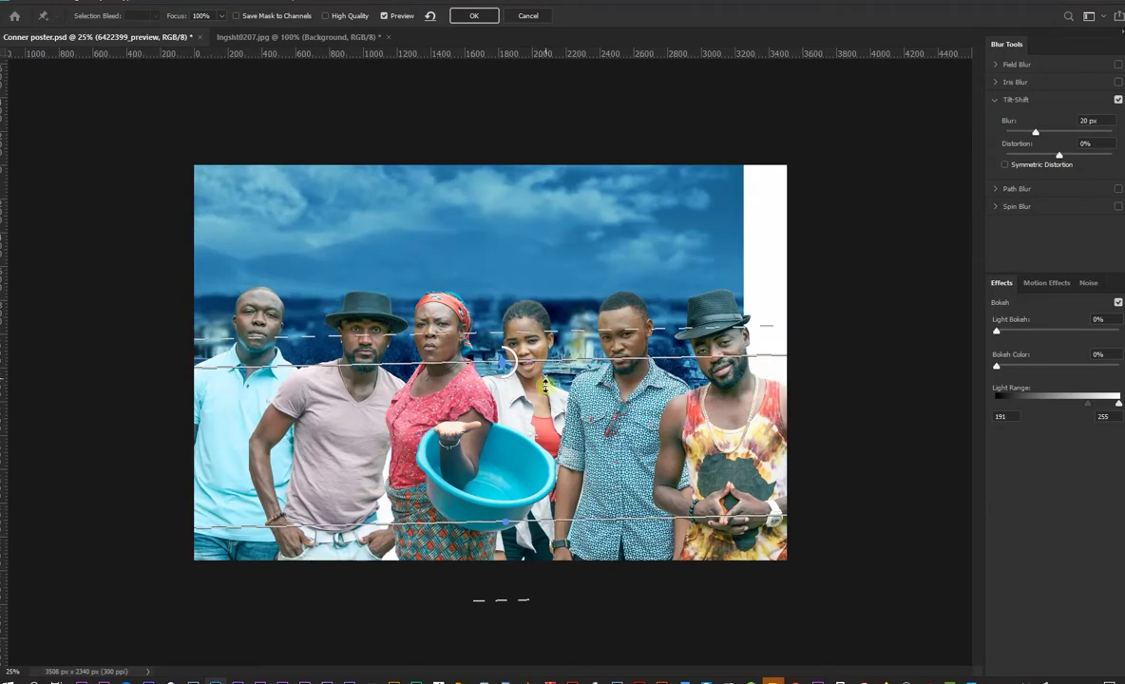
Step: Settle the sharp band across the cast's lower half and extend the upper blur transition higher
{"action": "left_click_drag", "start_coordinate": [513, 334], "coordinate": [558, 274]}
{"action": "left_click_drag", "start_coordinate": [506, 360], "coordinate": [501, 439]}
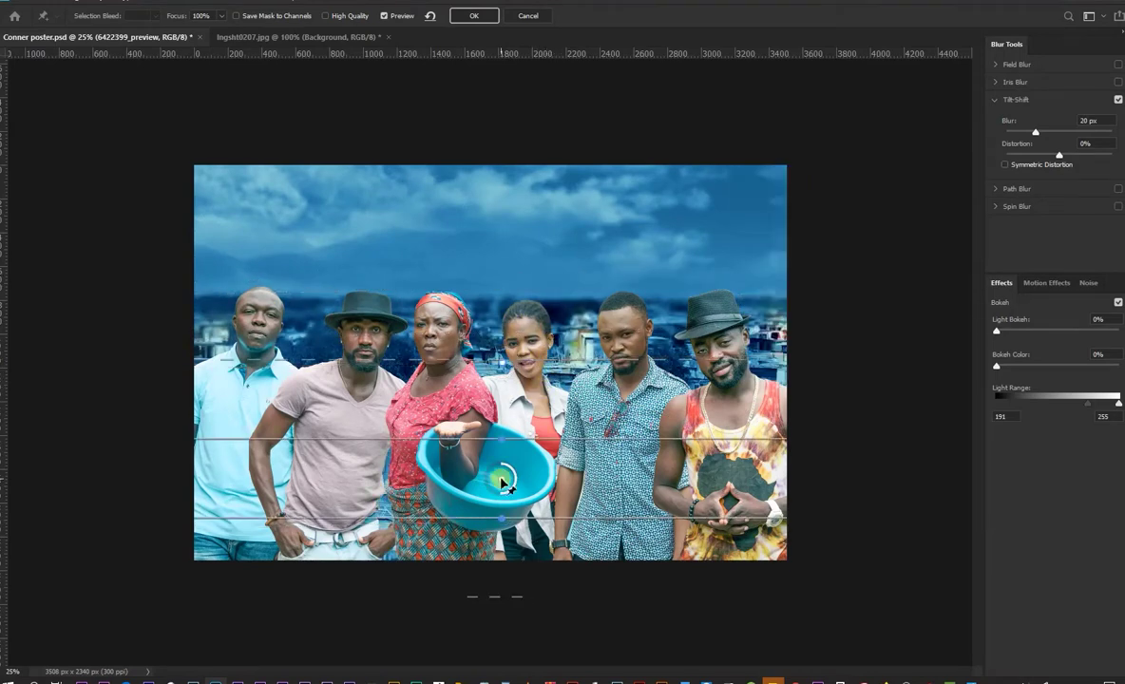
{"action": "left_click_drag", "start_coordinate": [502, 485], "coordinate": [497, 513]}
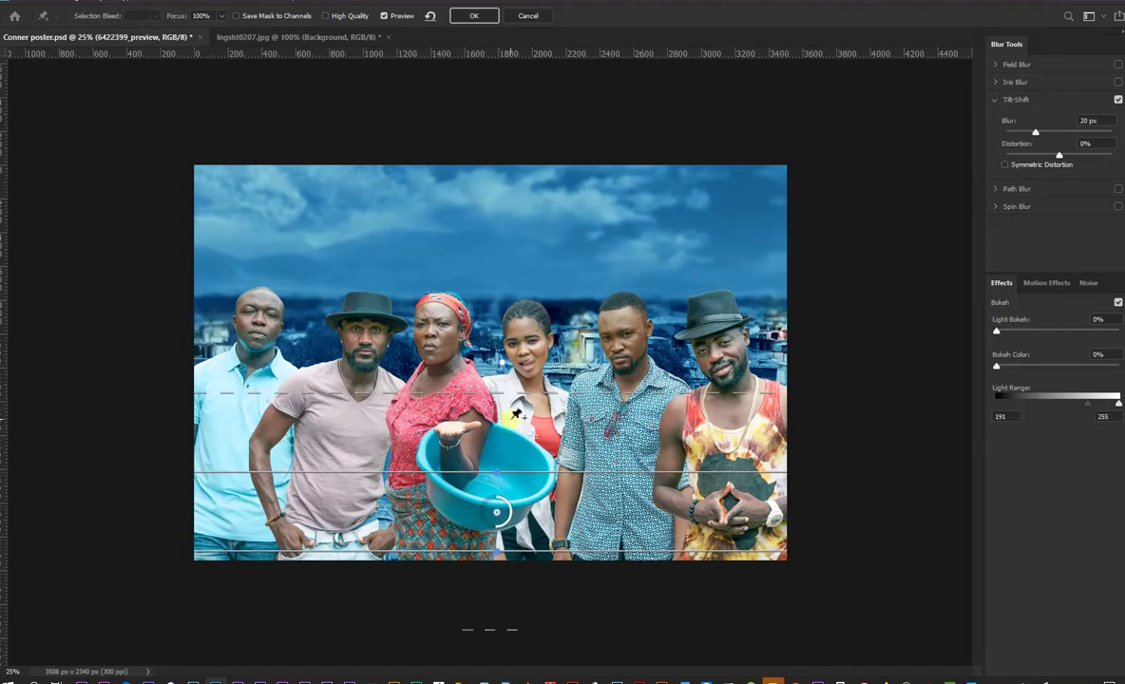
{"action": "key", "text": "ctrl+z"}
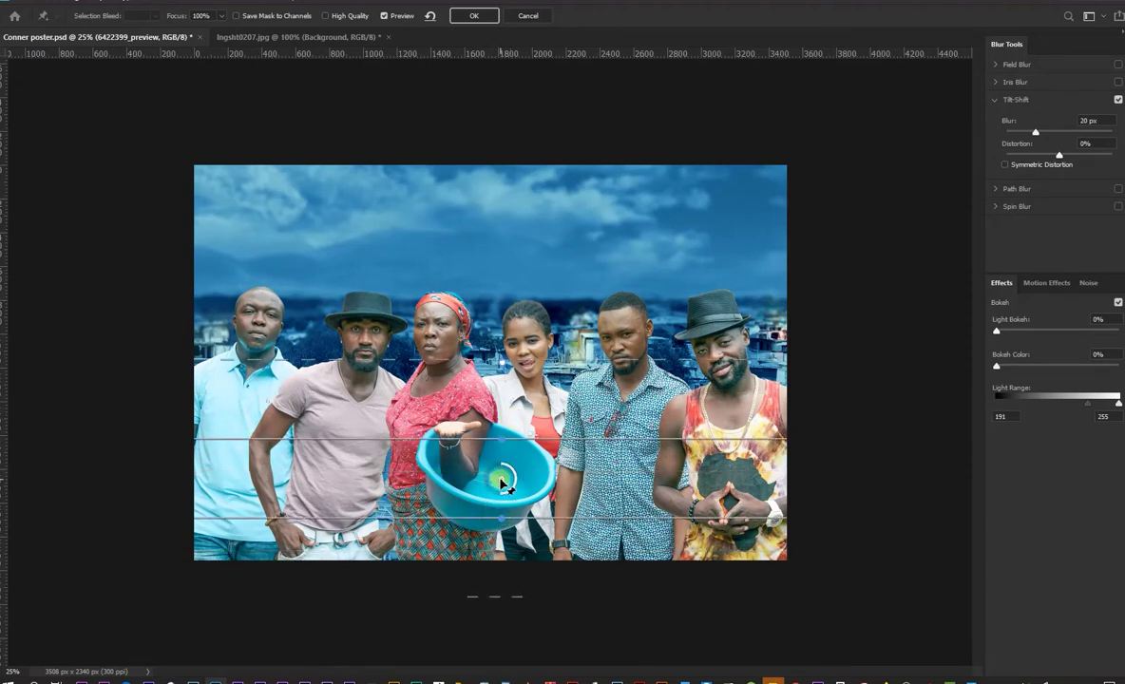
{"action": "mouse_move", "coordinate": [502, 483]}
{"action": "left_mouse_down"}
{"action": "mouse_move", "coordinate": [506, 366]}
{"action": "mouse_move", "coordinate": [504, 509]}
{"action": "left_mouse_up"}
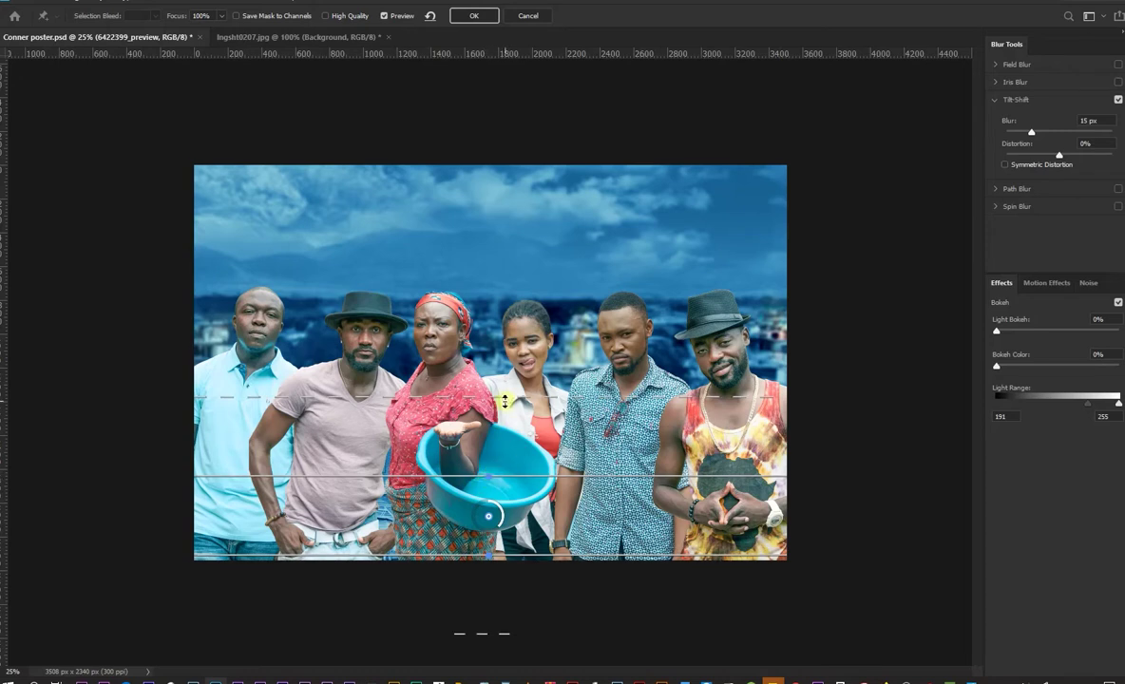
{"action": "left_click_drag", "start_coordinate": [488, 396], "coordinate": [487, 310]}
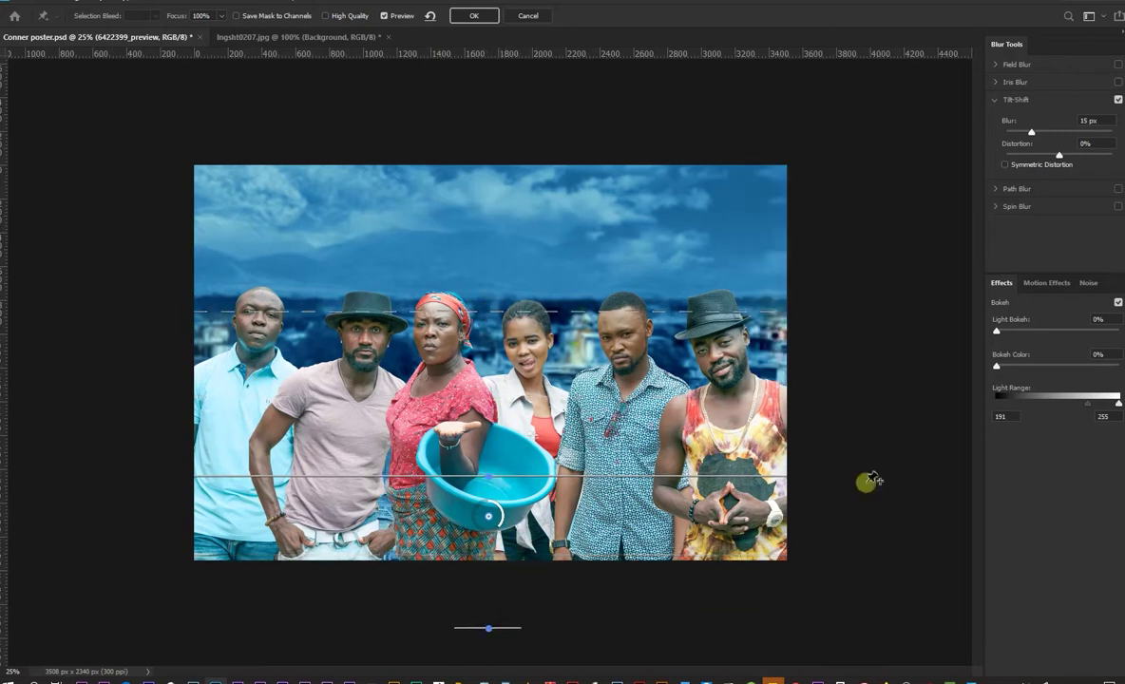
{"action": "left_click", "coordinate": [473, 15]}
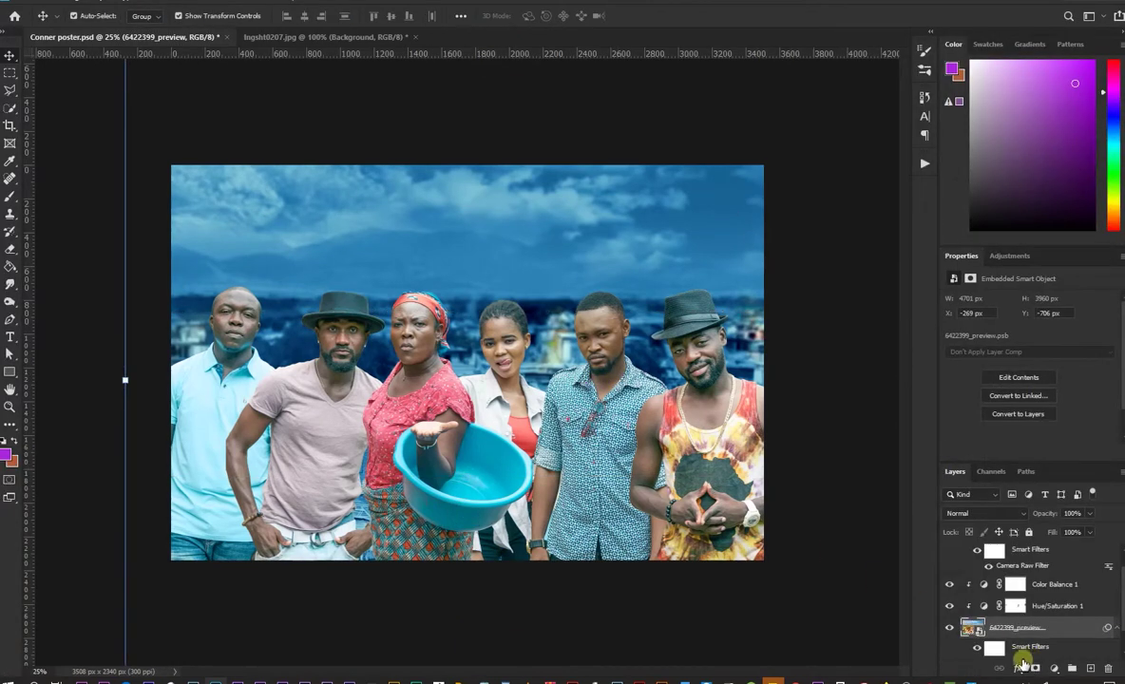
Step: Apply the tilt-shift blur and paint its filter mask over the sky with an 800 px brush
{"action": "left_click", "coordinate": [994, 647]}
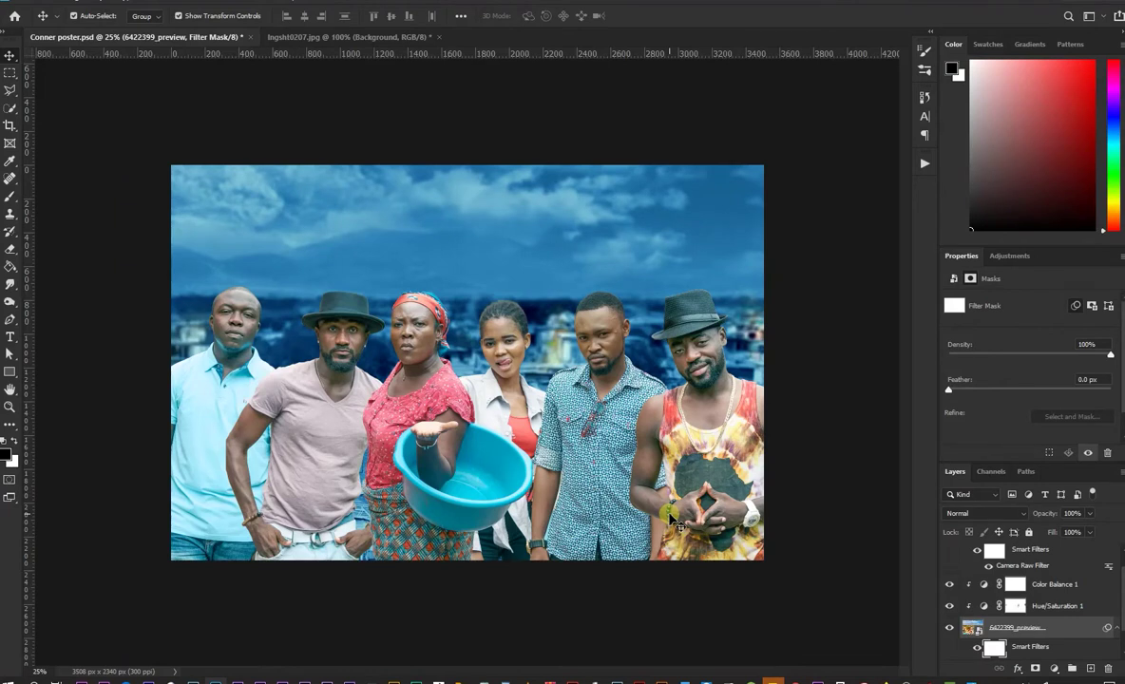
{"action": "left_click", "coordinate": [9, 196]}
{"action": "key", "text": "bracketright"}
{"action": "key", "text": "bracketright"}
{"action": "key", "text": "bracketright"}
{"action": "key", "text": "bracketright"}
{"action": "key", "text": "bracketright"}
{"action": "key", "text": "bracketright"}
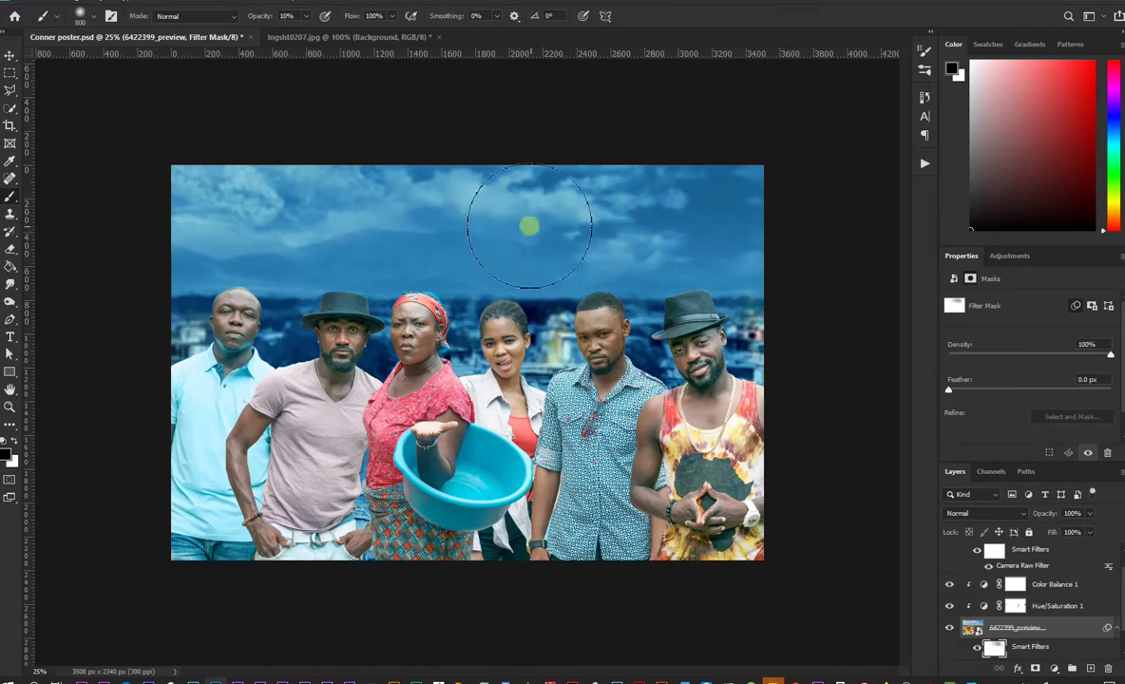
{"action": "left_click", "coordinate": [219, 203]}
{"action": "left_click", "coordinate": [711, 233]}
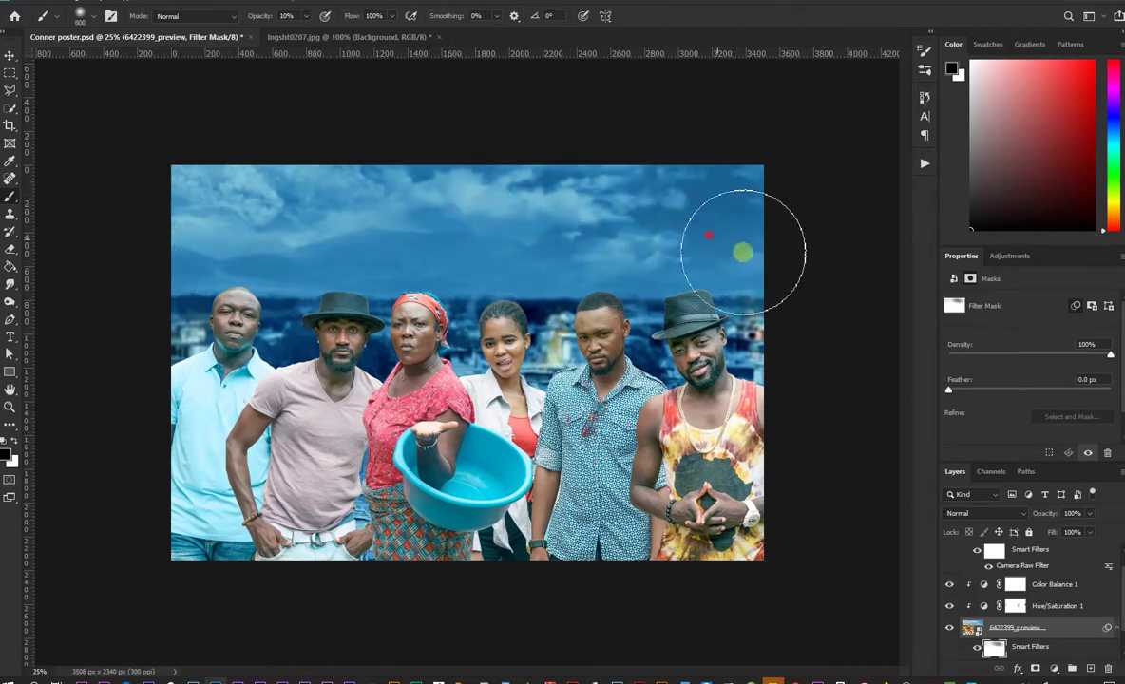
{"action": "left_click", "coordinate": [10, 55]}
{"action": "mouse_move", "coordinate": [456, 680]}
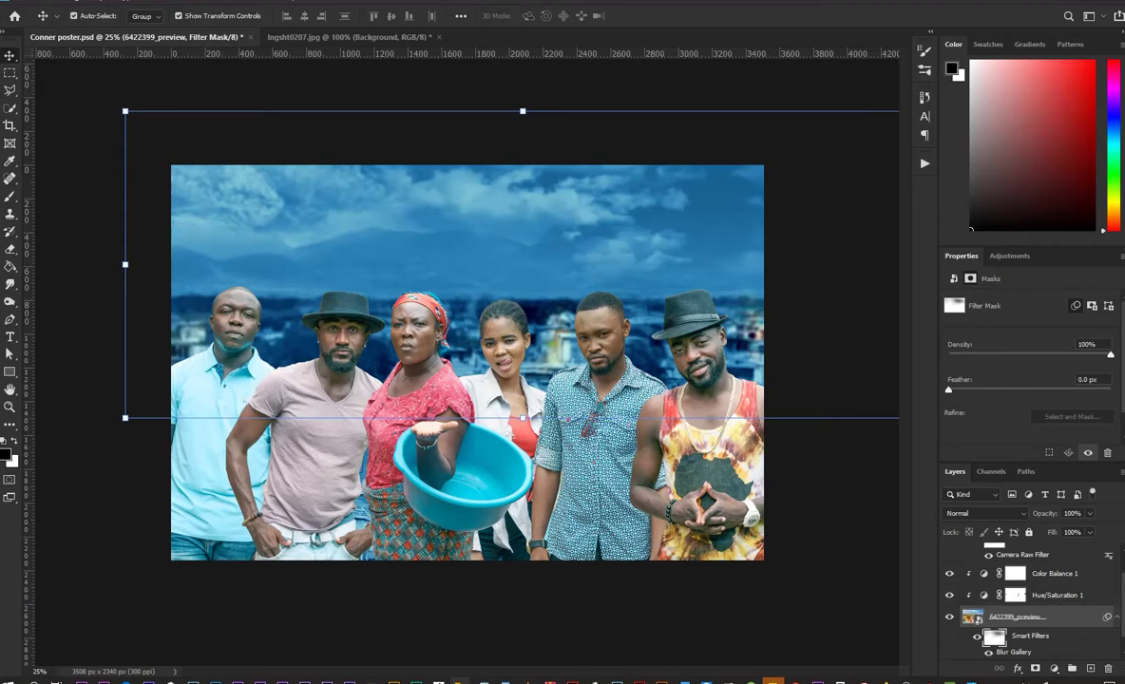
Step: Dismiss the file-could-not-be-placed errors and commit the placed smoke image
{"action": "left_click", "coordinate": [648, 255]}
{"action": "left_click", "coordinate": [590, 271]}
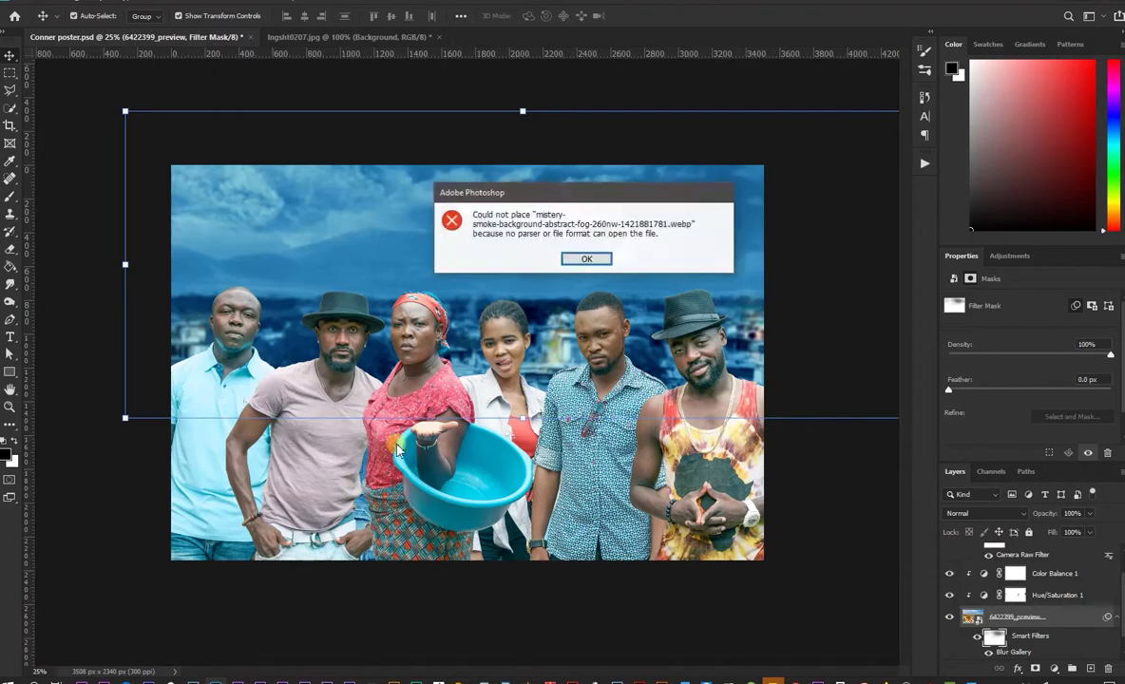
{"action": "left_click", "coordinate": [575, 255]}
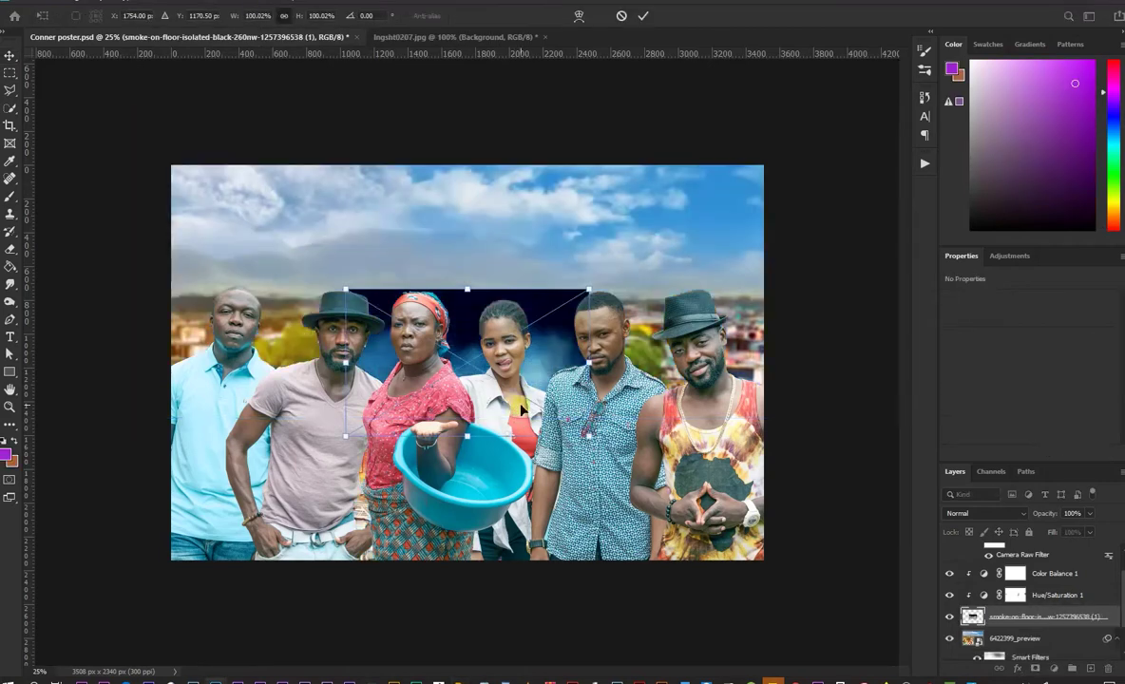
{"action": "left_click", "coordinate": [636, 16]}
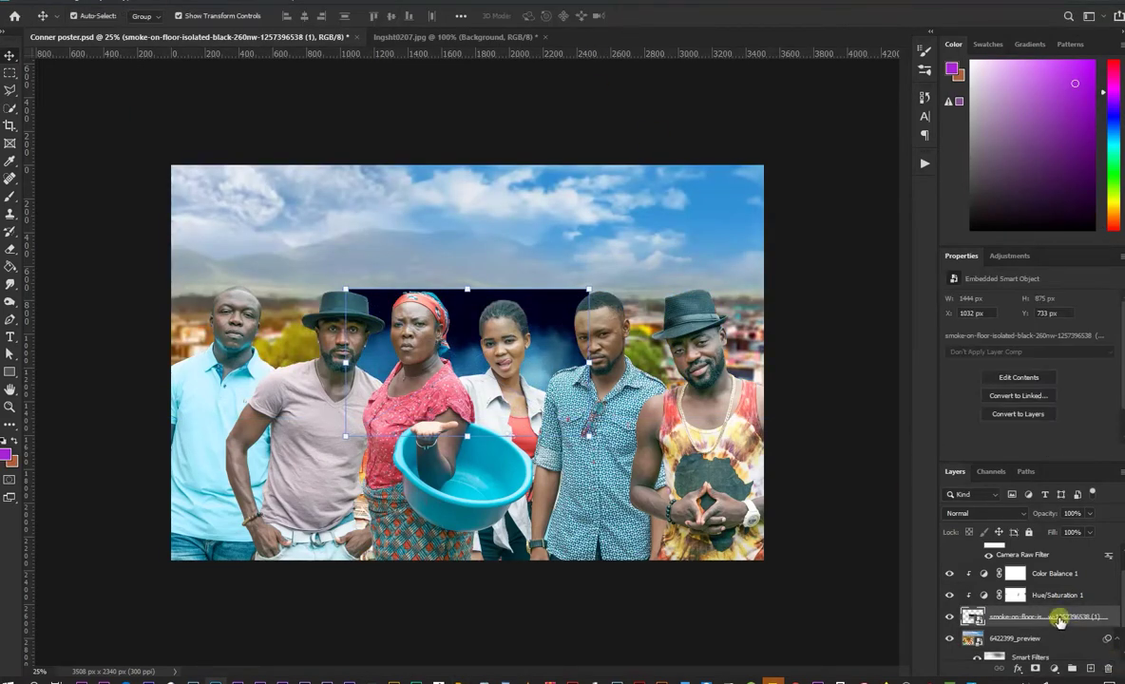
Step: Move the smoke layer above the colour adjustments and enlarge it over the poster
{"action": "left_click_drag", "start_coordinate": [1057, 617], "coordinate": [1054, 573]}
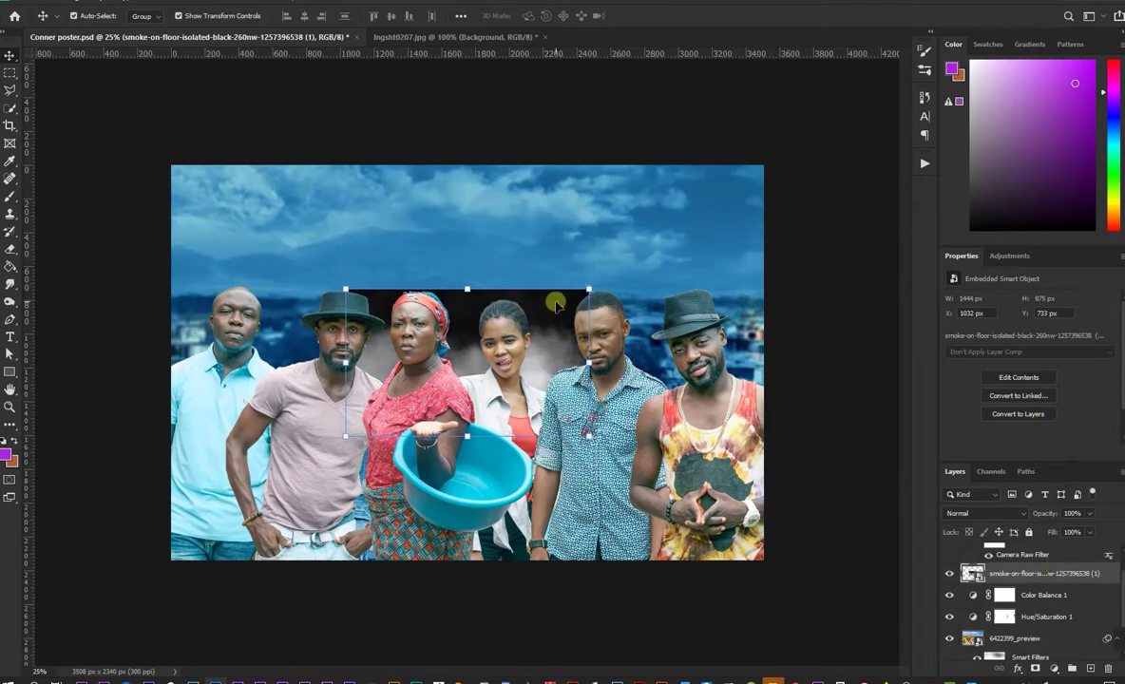
{"action": "key", "text": "ctrl+t"}
{"action": "left_click_drag", "start_coordinate": [589, 289], "coordinate": [793, 165]}
{"action": "left_click_drag", "start_coordinate": [726, 316], "coordinate": [524, 349]}
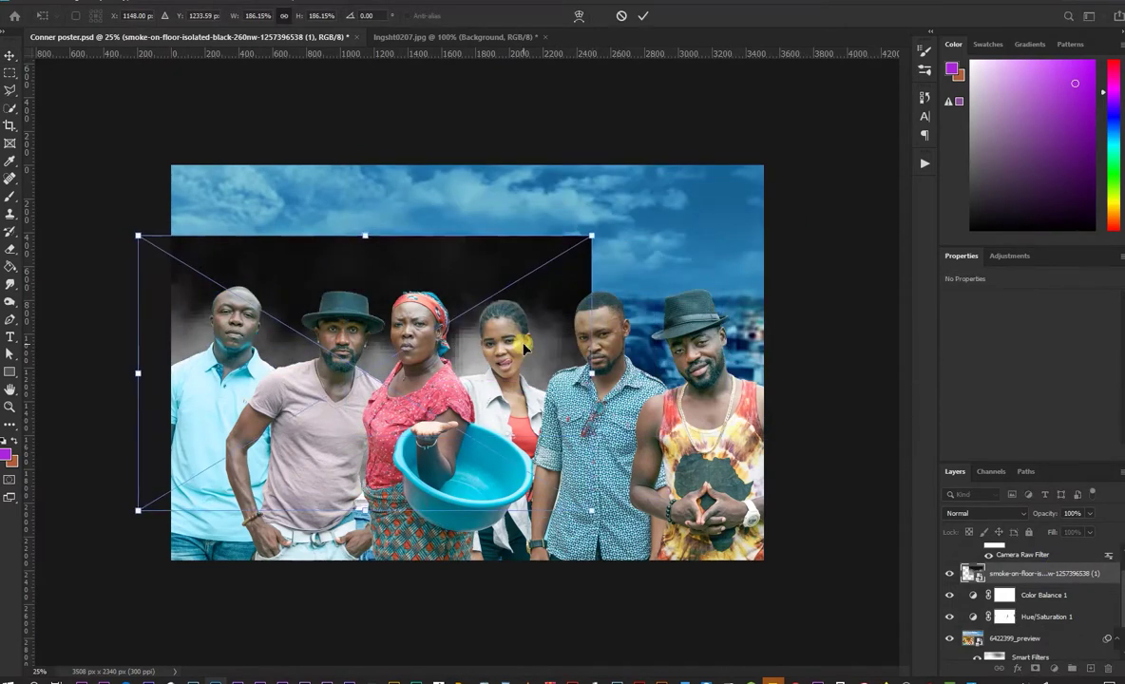
{"action": "left_click", "coordinate": [643, 16]}
{"action": "left_click", "coordinate": [985, 513]}
Step: Blend the smoke layer in Screen mode and align its top with the canvas edge
{"action": "left_click", "coordinate": [950, 486]}
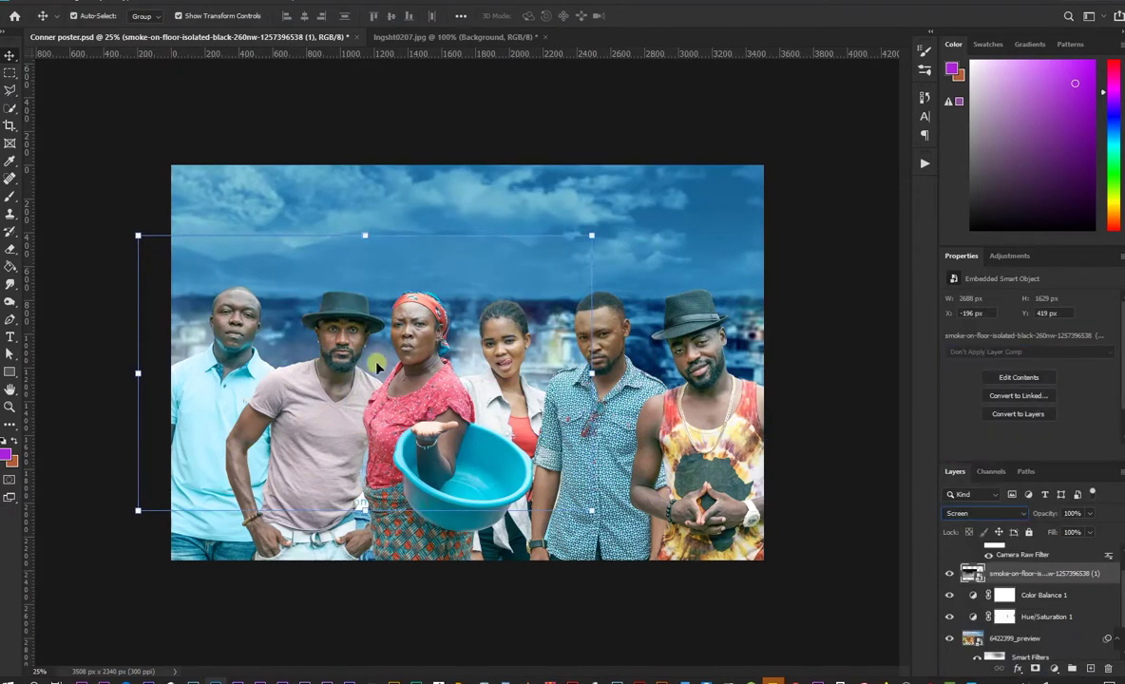
{"action": "left_click_drag", "start_coordinate": [542, 370], "coordinate": [556, 303]}
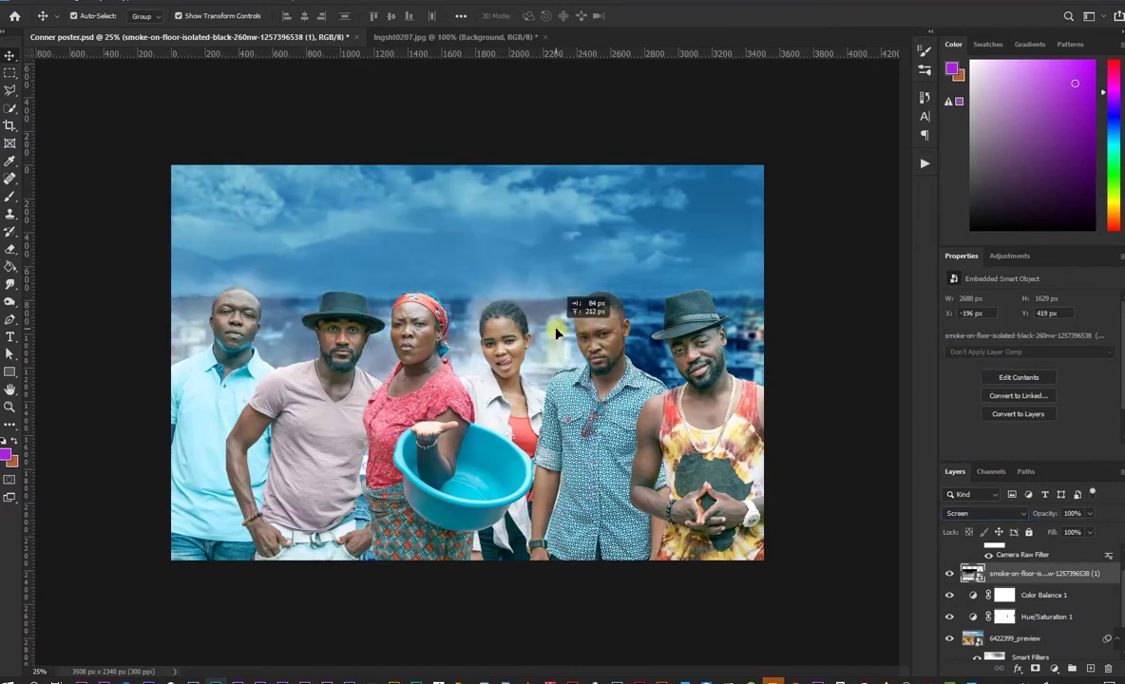
{"action": "key", "text": "ctrl+u"}
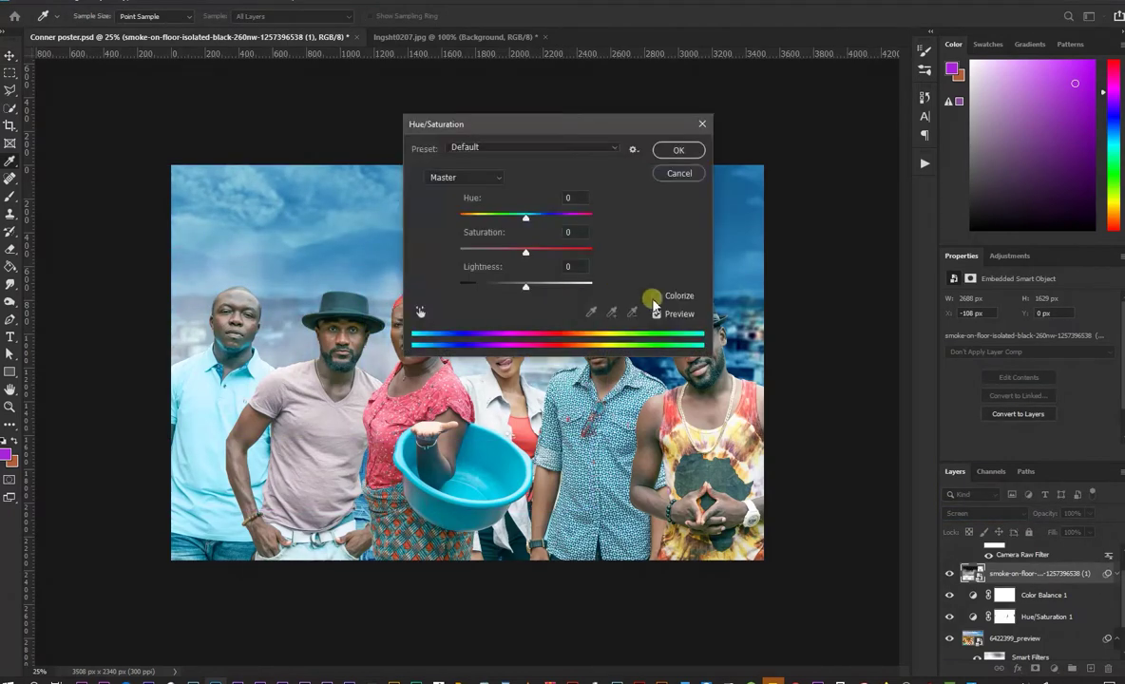
Step: Tint the smoke blue with a colorized Hue/Saturation at hue 206, saturation 48
{"action": "left_click", "coordinate": [655, 295]}
{"action": "left_click_drag", "start_coordinate": [557, 127], "coordinate": [787, 143]}
{"action": "left_click_drag", "start_coordinate": [751, 233], "coordinate": [766, 236]}
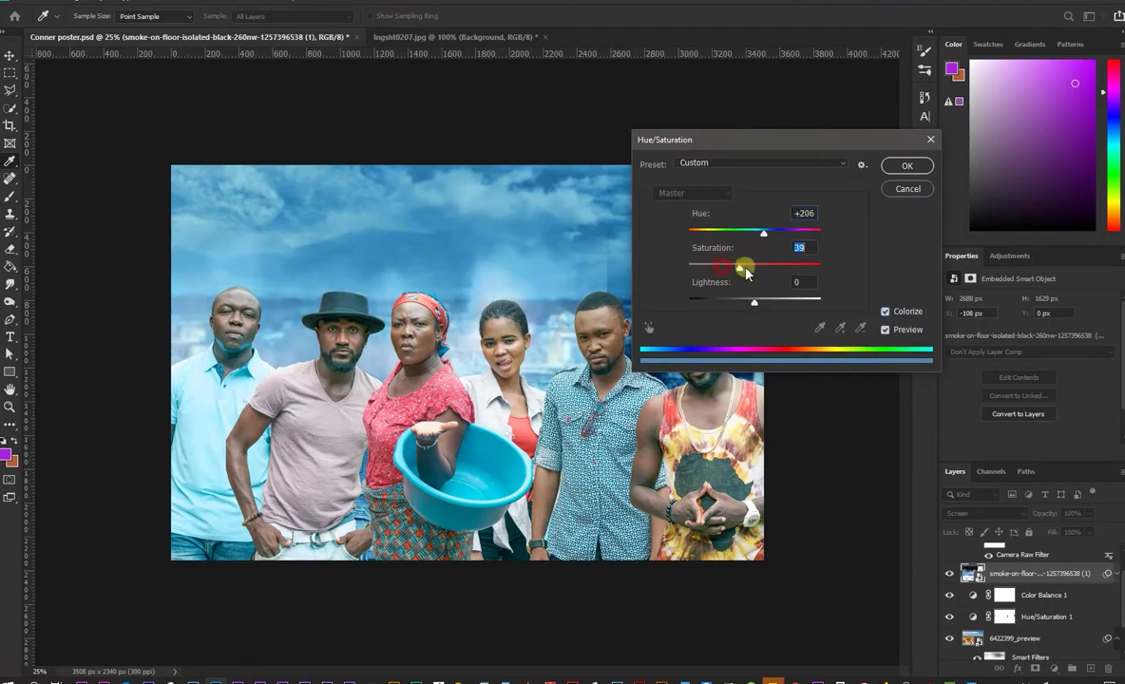
{"action": "left_click_drag", "start_coordinate": [721, 268], "coordinate": [752, 268]}
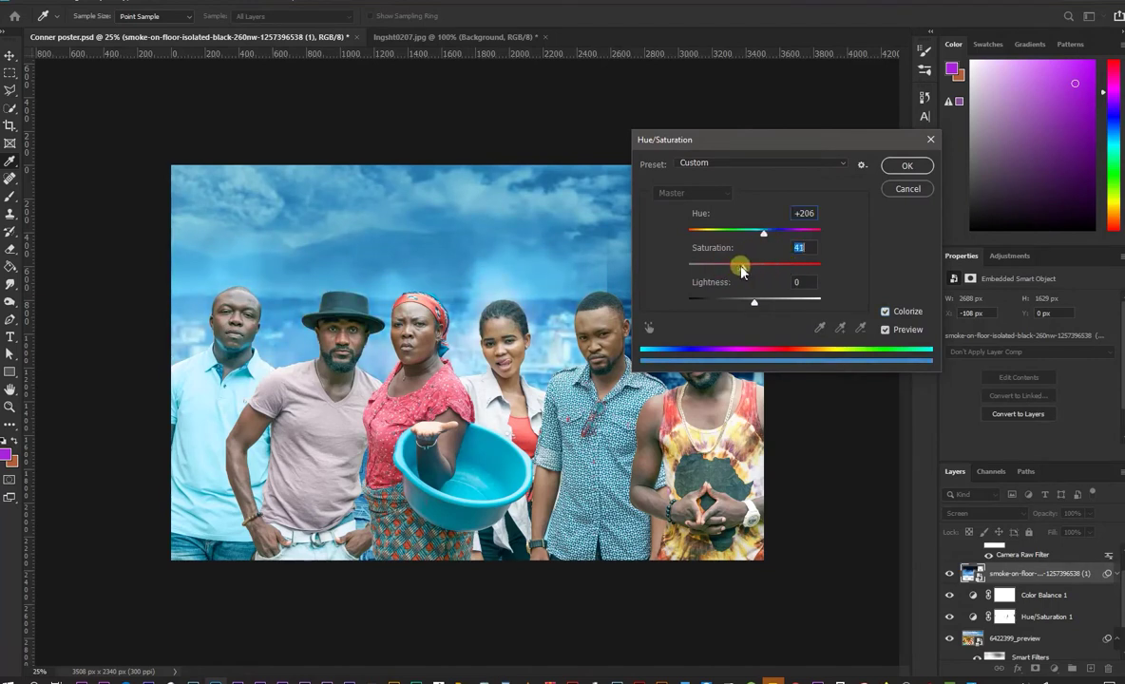
{"action": "left_click", "coordinate": [903, 168]}
Step: Stretch the smoke layer across the full canvas width and down past the bottom edge
{"action": "key", "text": "v"}
{"action": "mouse_move", "coordinate": [535, 272]}
{"action": "left_mouse_down"}
{"action": "mouse_move", "coordinate": [510, 325]}
{"action": "mouse_move", "coordinate": [502, 321]}
{"action": "left_mouse_up"}
{"action": "left_click", "coordinate": [593, 347]}
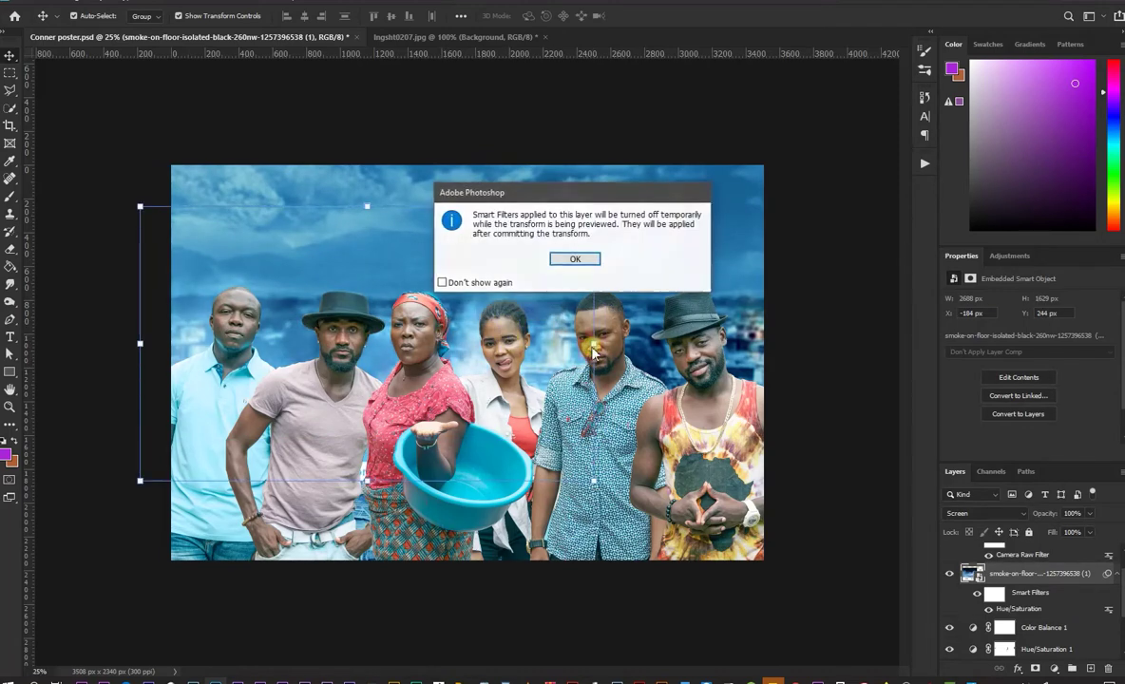
{"action": "key", "text": "Return"}
{"action": "left_click_drag", "start_coordinate": [593, 343], "coordinate": [822, 354]}
{"action": "mouse_move", "coordinate": [748, 370]}
{"action": "left_mouse_down"}
{"action": "mouse_move", "coordinate": [748, 390]}
{"action": "mouse_move", "coordinate": [733, 390]}
{"action": "left_mouse_up"}
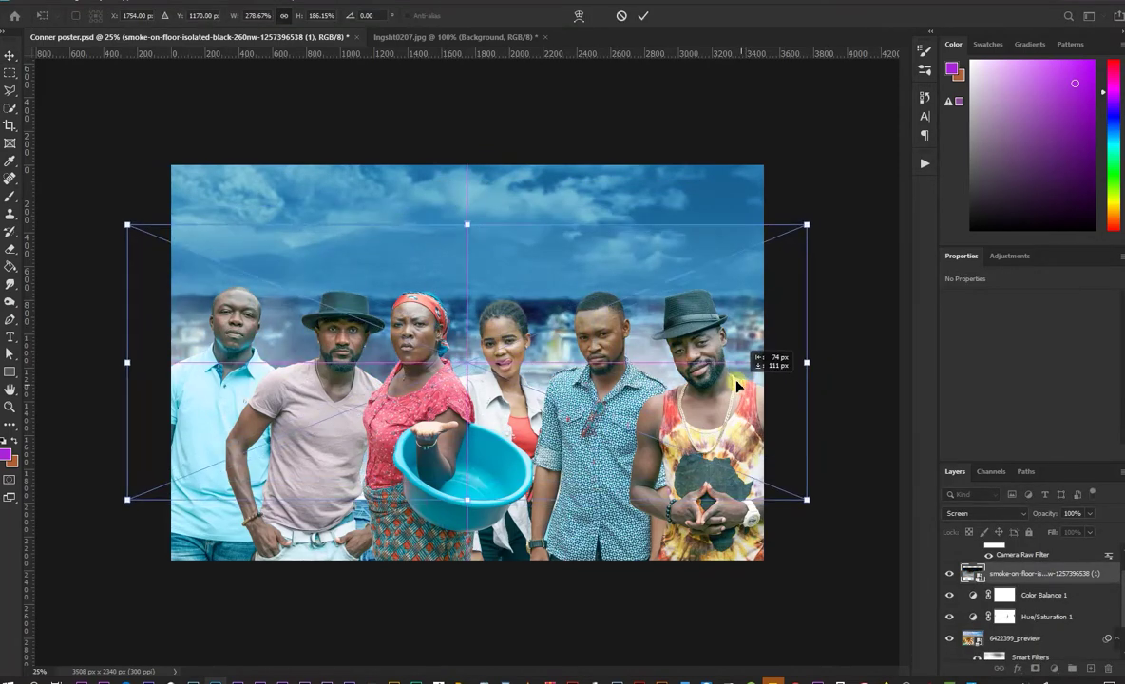
{"action": "left_click", "coordinate": [647, 21]}
{"action": "left_click", "coordinate": [430, 500]}
{"action": "left_click", "coordinate": [562, 257]}
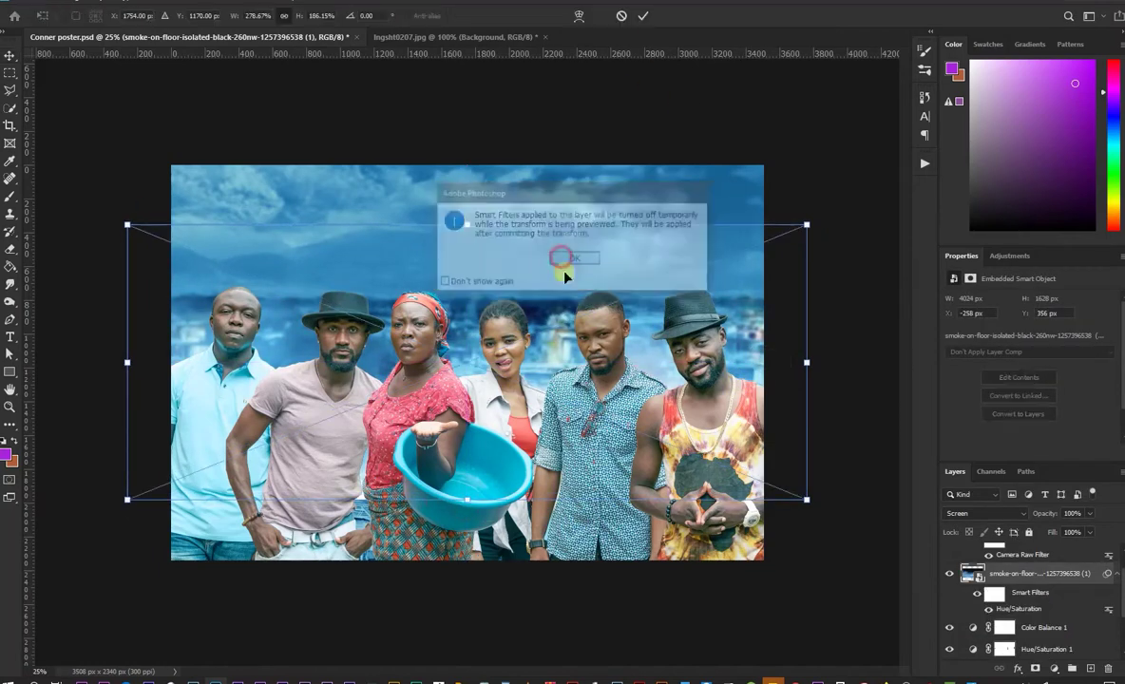
{"action": "left_click_drag", "start_coordinate": [467, 500], "coordinate": [463, 567]}
{"action": "left_click", "coordinate": [642, 16]}
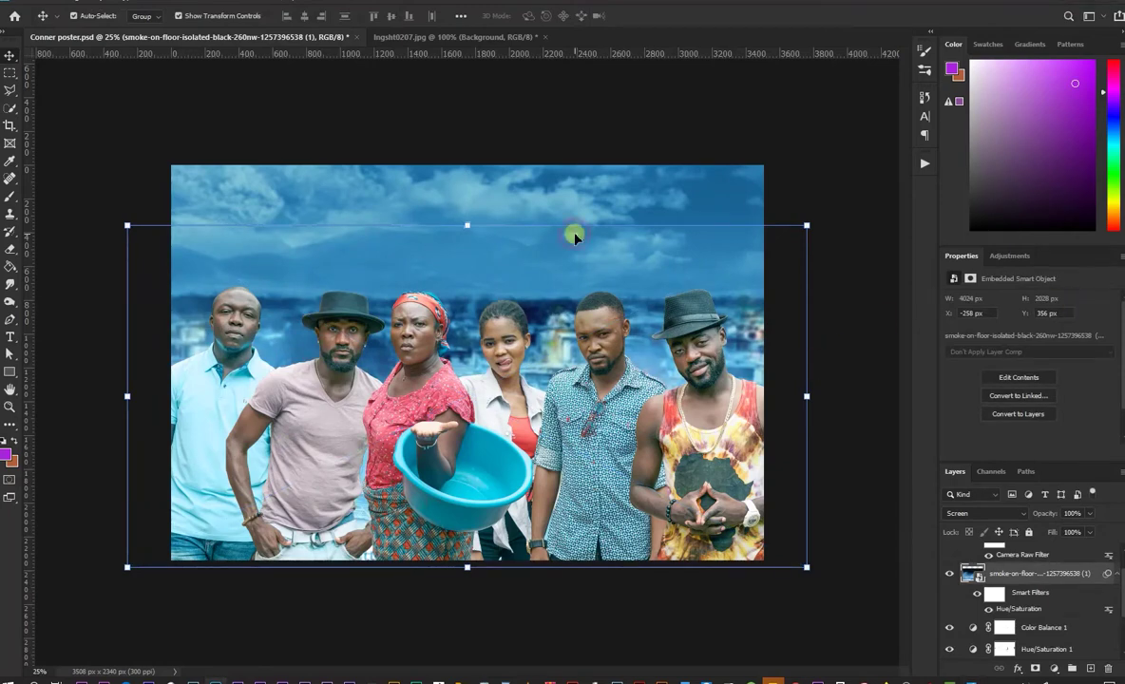
Step: Apply a Levels filter to the smoke layer with the midtone set to 0.97
{"action": "key", "text": "ctrl+l"}
{"action": "mouse_move", "coordinate": [751, 324]}
{"action": "left_mouse_down"}
{"action": "mouse_move", "coordinate": [741, 328]}
{"action": "mouse_move", "coordinate": [755, 324]}
{"action": "left_mouse_up"}
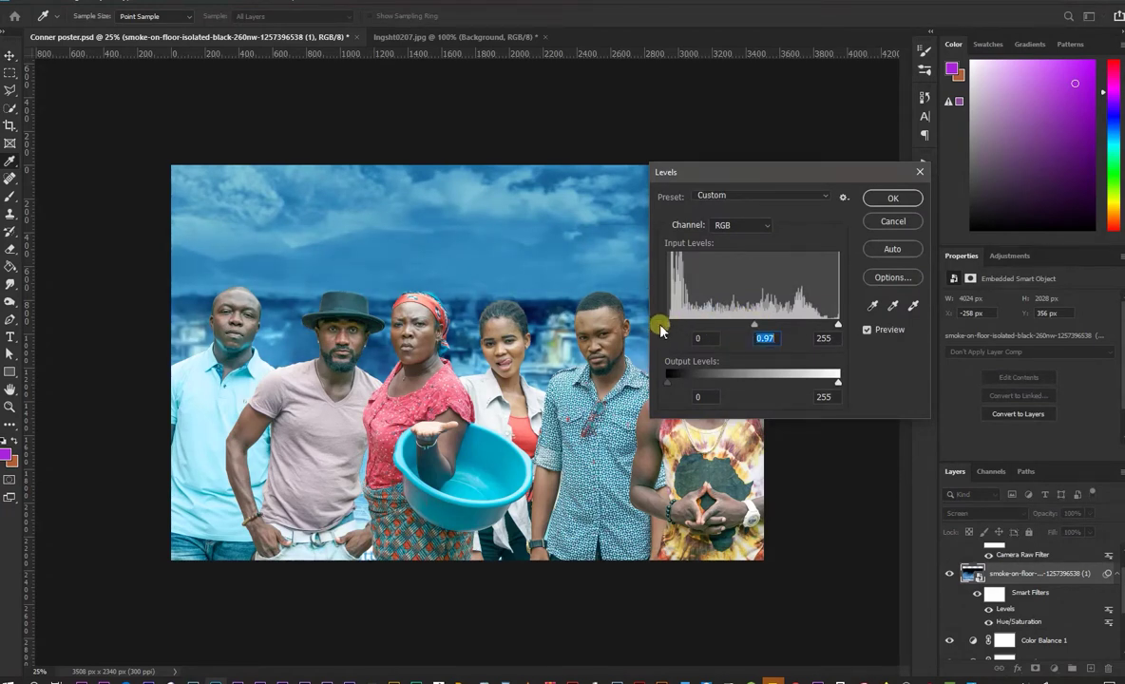
{"action": "left_click", "coordinate": [888, 200]}
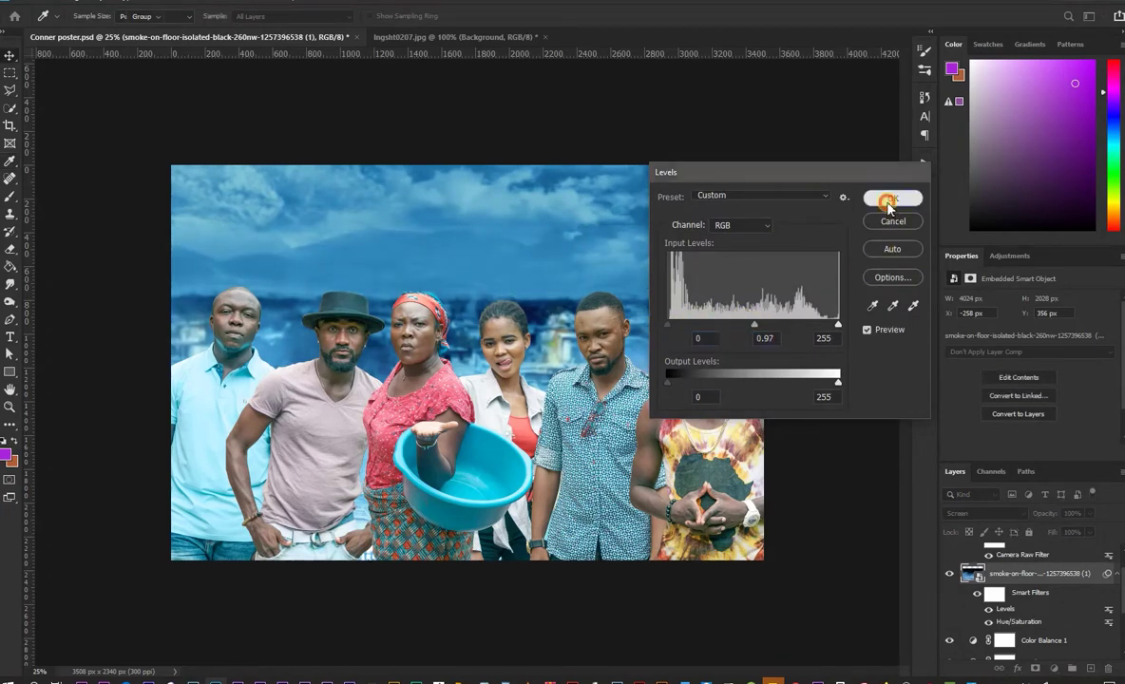
{"action": "key", "text": "ctrl+t"}
{"action": "left_click", "coordinate": [567, 254]}
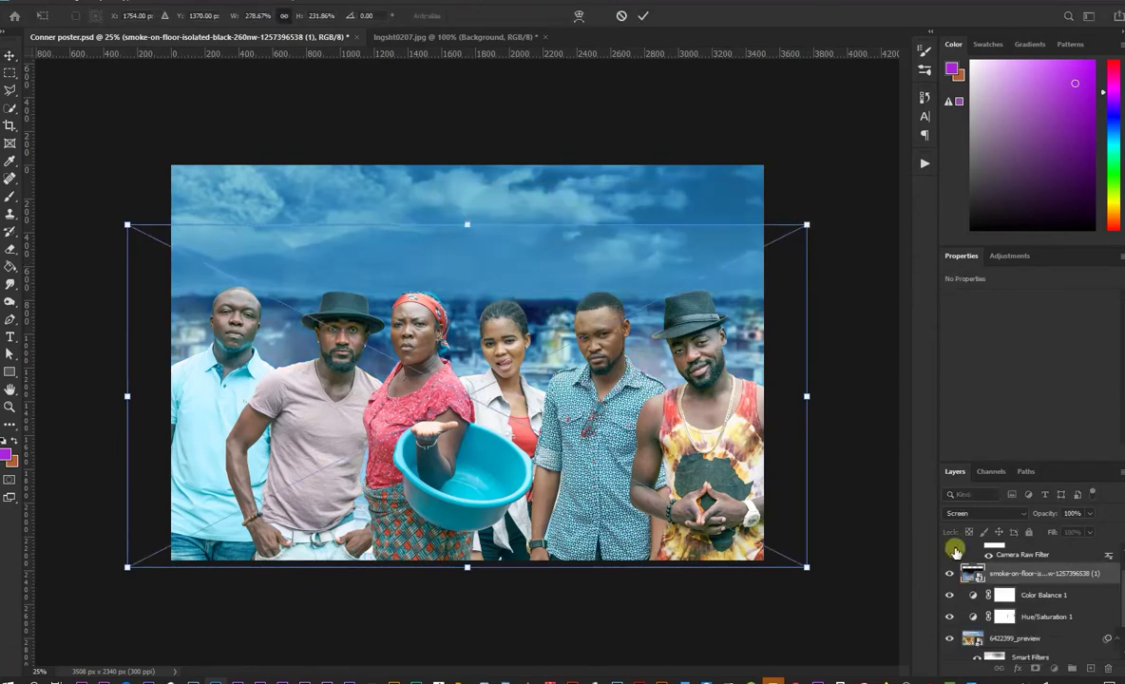
{"action": "left_click", "coordinate": [1014, 574]}
Step: Cancel the transform, mask the smoke layer, and paint the smoke out of the sky at 90% opacity
{"action": "key", "text": "Escape"}
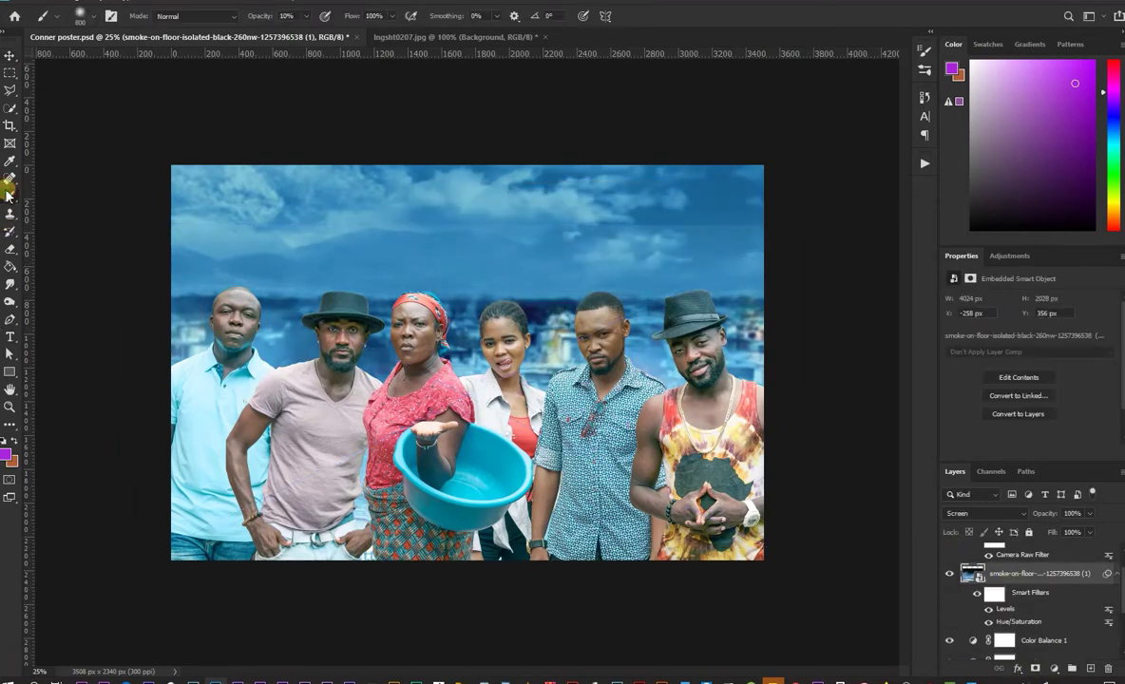
{"action": "left_click", "coordinate": [1036, 606]}
{"action": "left_click", "coordinate": [1036, 668]}
{"action": "key", "text": "9"}
{"action": "left_click_drag", "start_coordinate": [315, 201], "coordinate": [559, 190]}
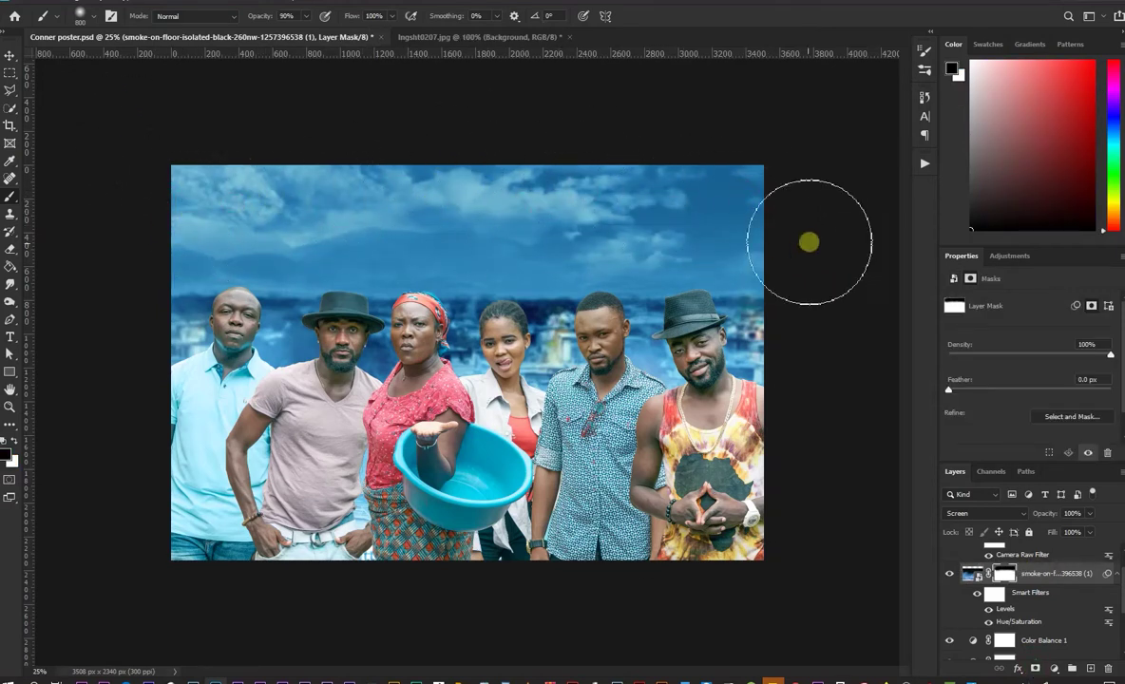
{"action": "left_click", "coordinate": [9, 55]}
{"action": "key", "text": "ctrl+v"}
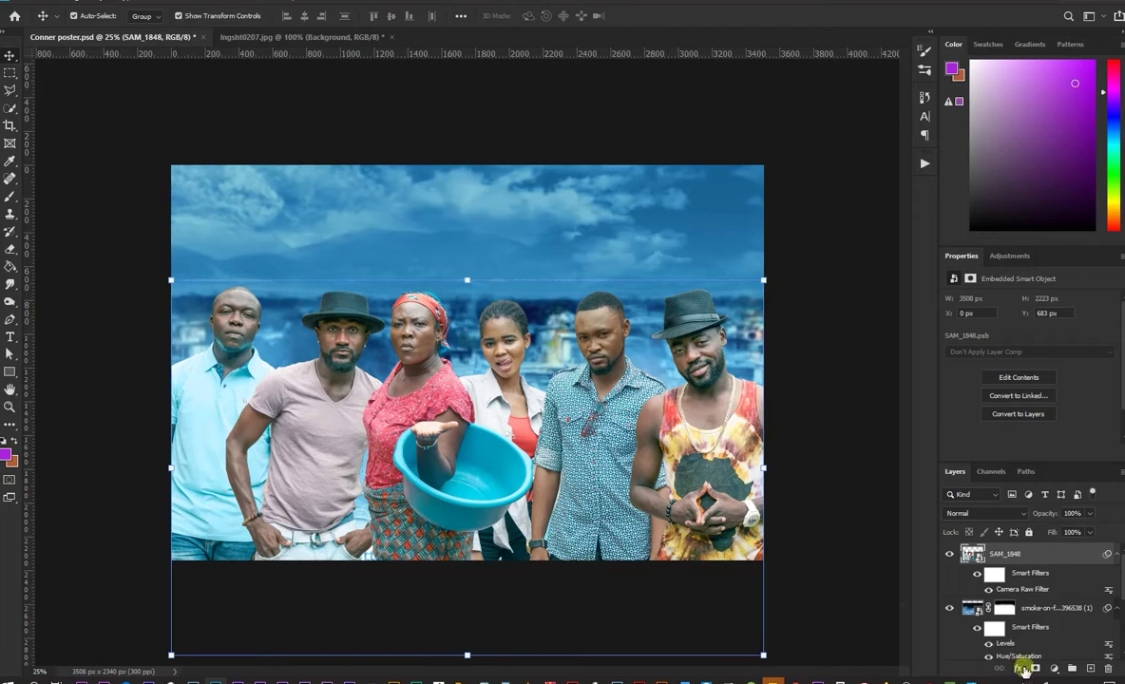
Step: Add a Color Balance clipped to SAM_1848: midtones red +14, shadows blue +27, highlights cyan −27/blue +22
{"action": "left_click", "coordinate": [1062, 669]}
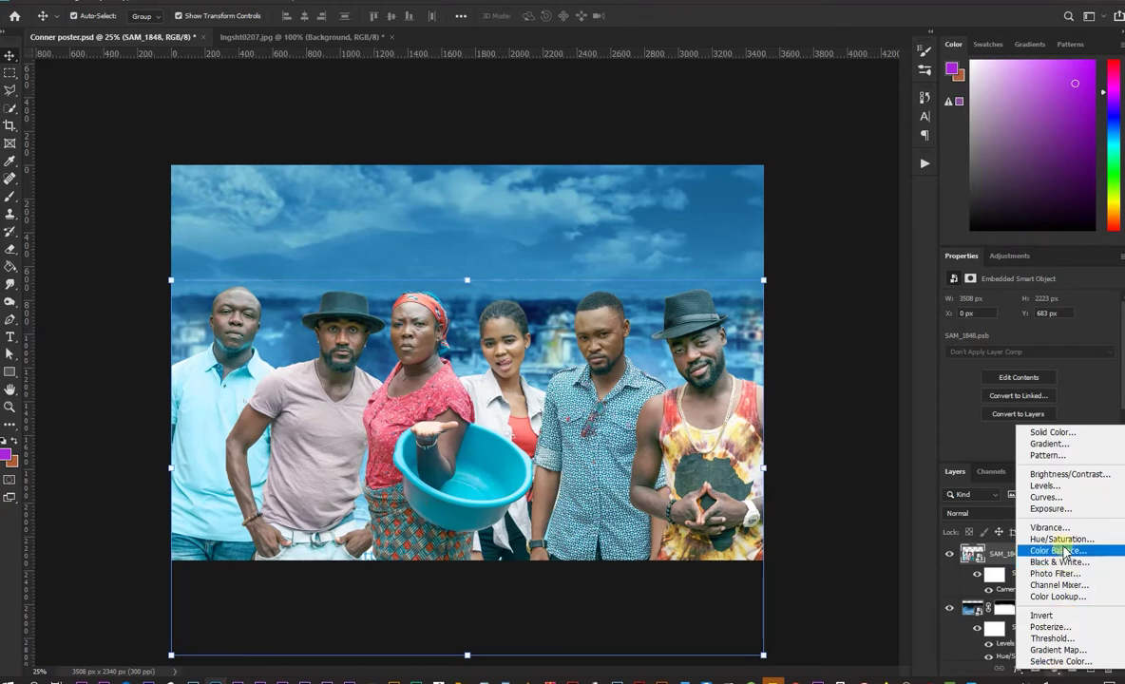
{"action": "left_click", "coordinate": [1064, 574]}
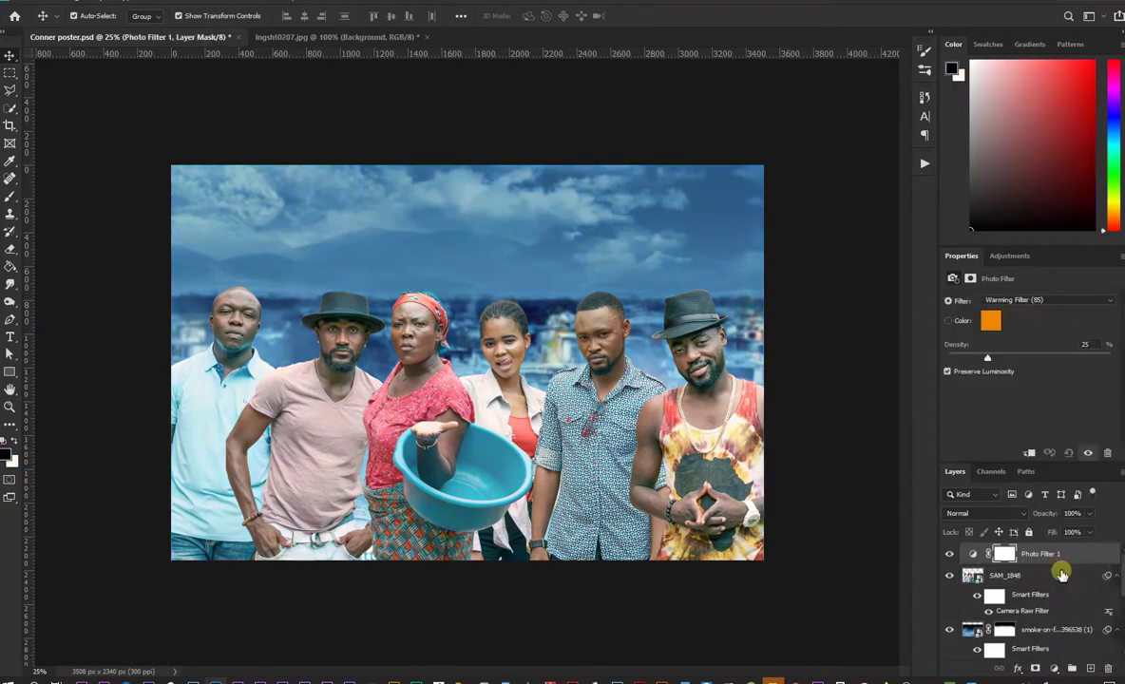
{"action": "left_click_drag", "start_coordinate": [1051, 559], "coordinate": [1108, 669]}
{"action": "left_click", "coordinate": [1054, 669]}
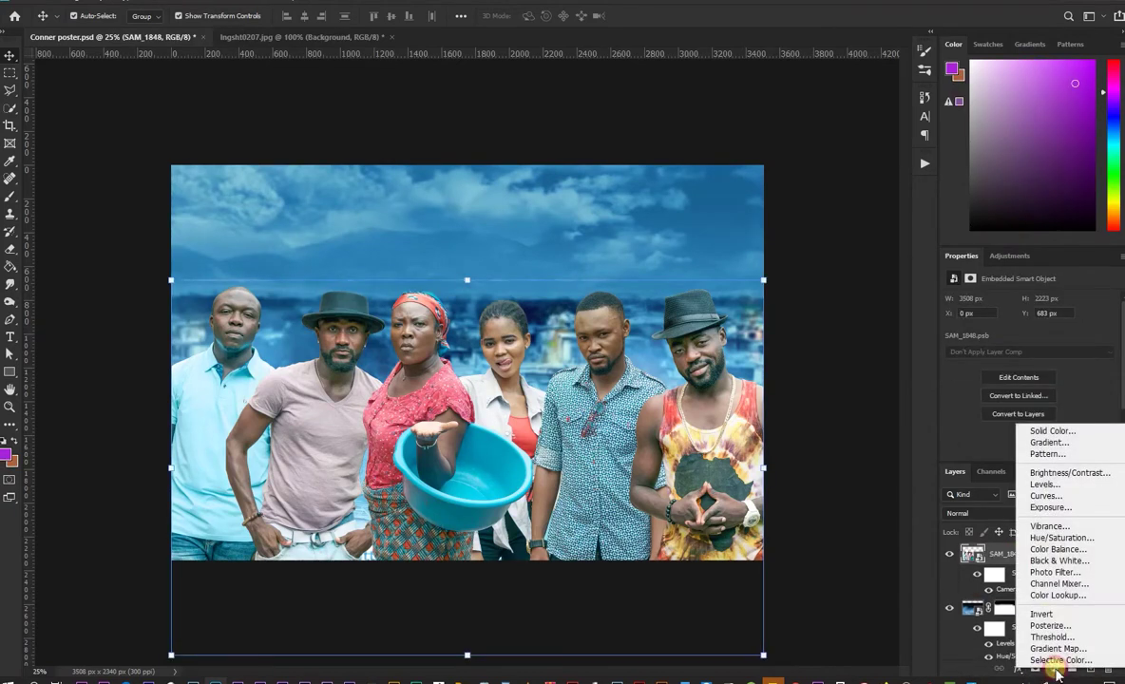
{"action": "left_click", "coordinate": [1058, 549]}
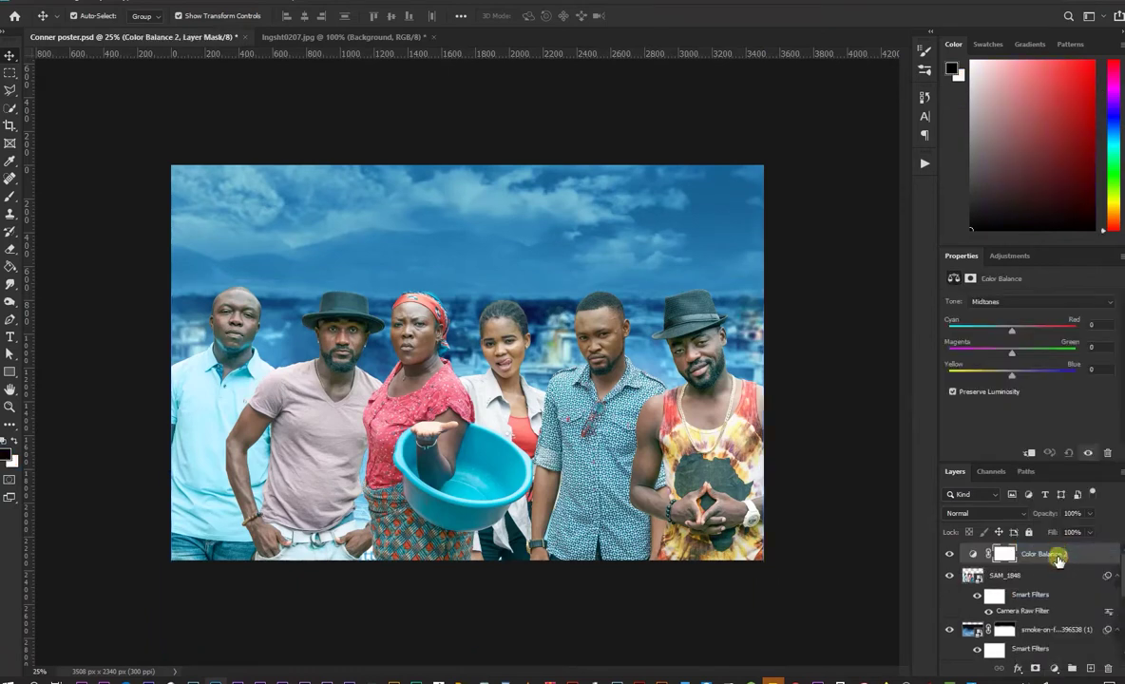
{"action": "left_click", "coordinate": [1022, 454]}
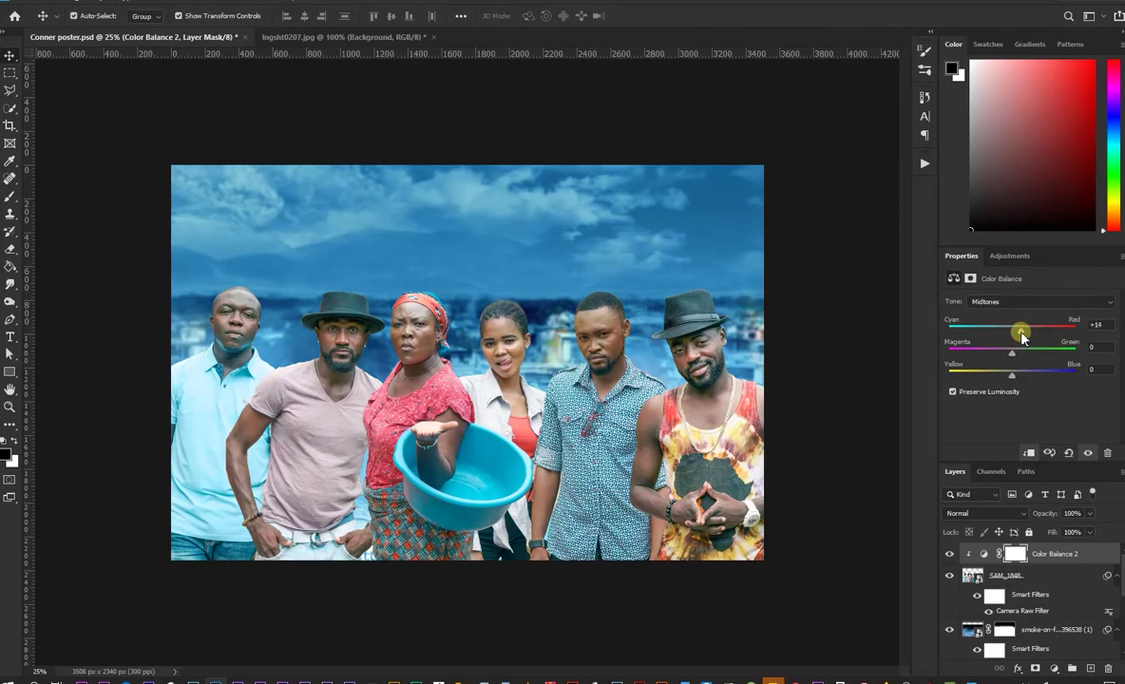
{"action": "left_click", "coordinate": [1007, 301]}
{"action": "left_click", "coordinate": [988, 310]}
{"action": "left_click_drag", "start_coordinate": [1012, 373], "coordinate": [1034, 379]}
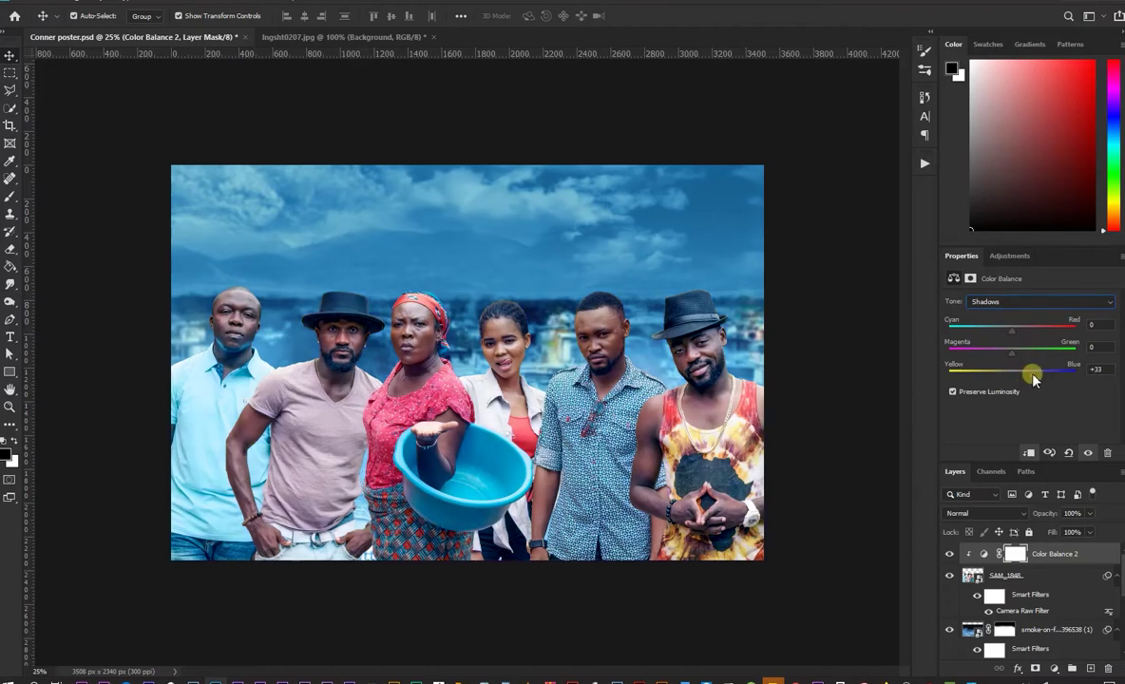
{"action": "left_click", "coordinate": [1025, 303]}
{"action": "left_click", "coordinate": [1007, 328]}
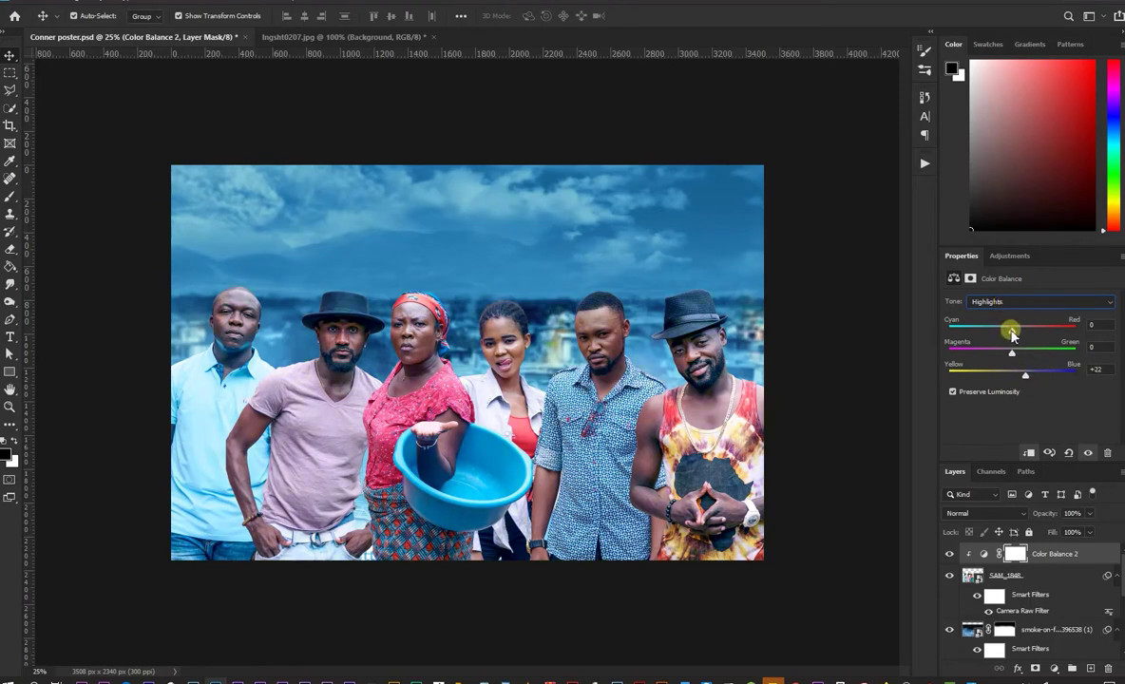
{"action": "left_click_drag", "start_coordinate": [1012, 327], "coordinate": [995, 333]}
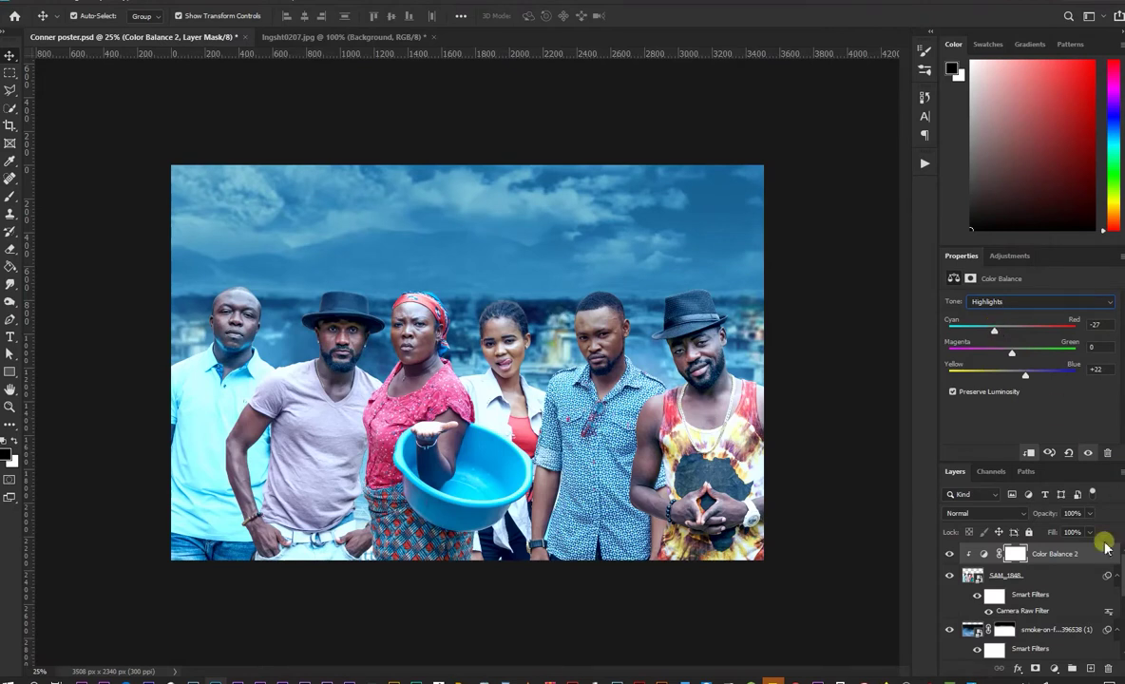
Step: Add a Brightness/Contrast adjustment at brightness −92 to darken the poster
{"action": "left_click", "coordinate": [1051, 670]}
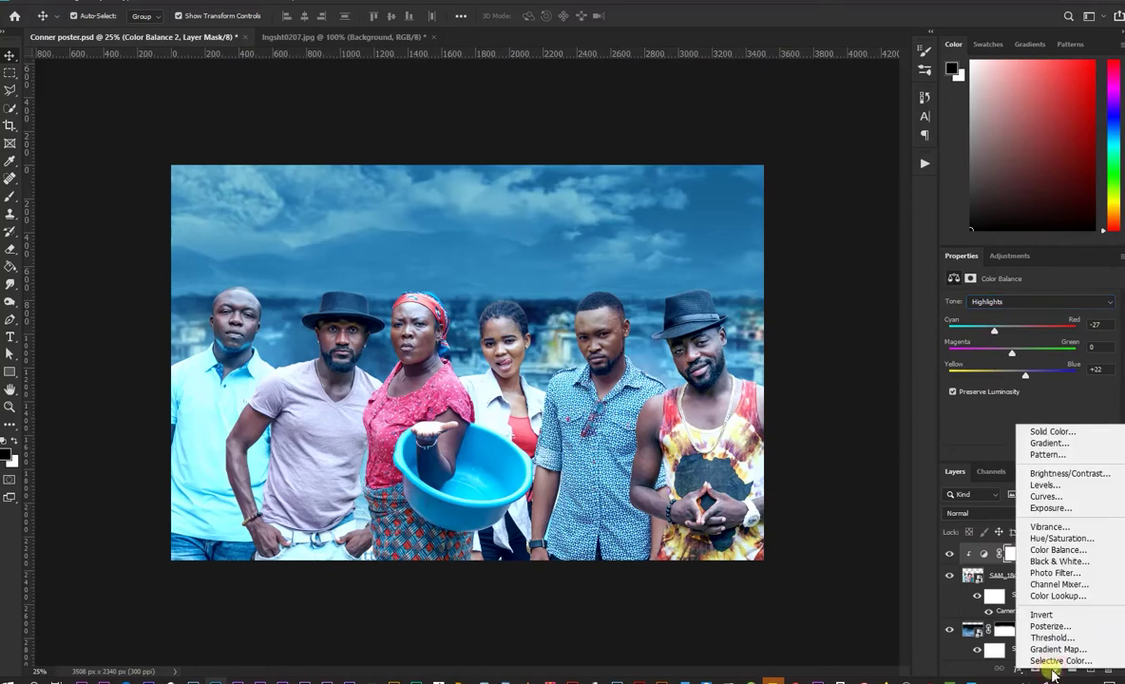
{"action": "left_click", "coordinate": [1056, 473]}
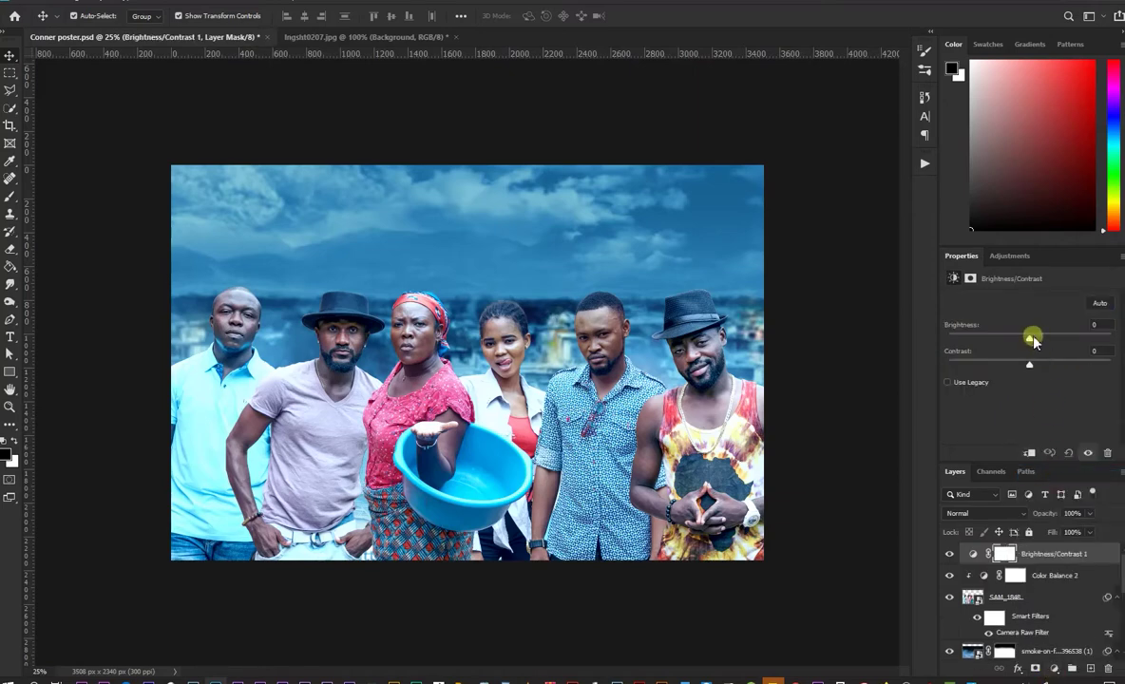
{"action": "left_click_drag", "start_coordinate": [1029, 344], "coordinate": [995, 341]}
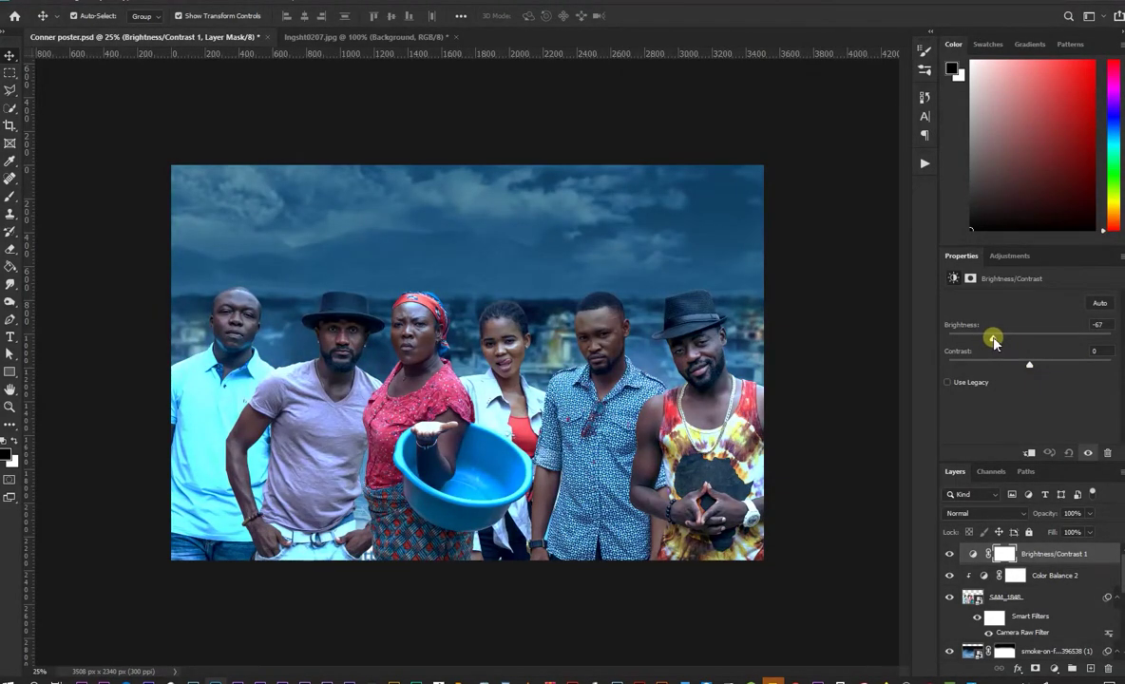
{"action": "left_click_drag", "start_coordinate": [987, 342], "coordinate": [980, 344]}
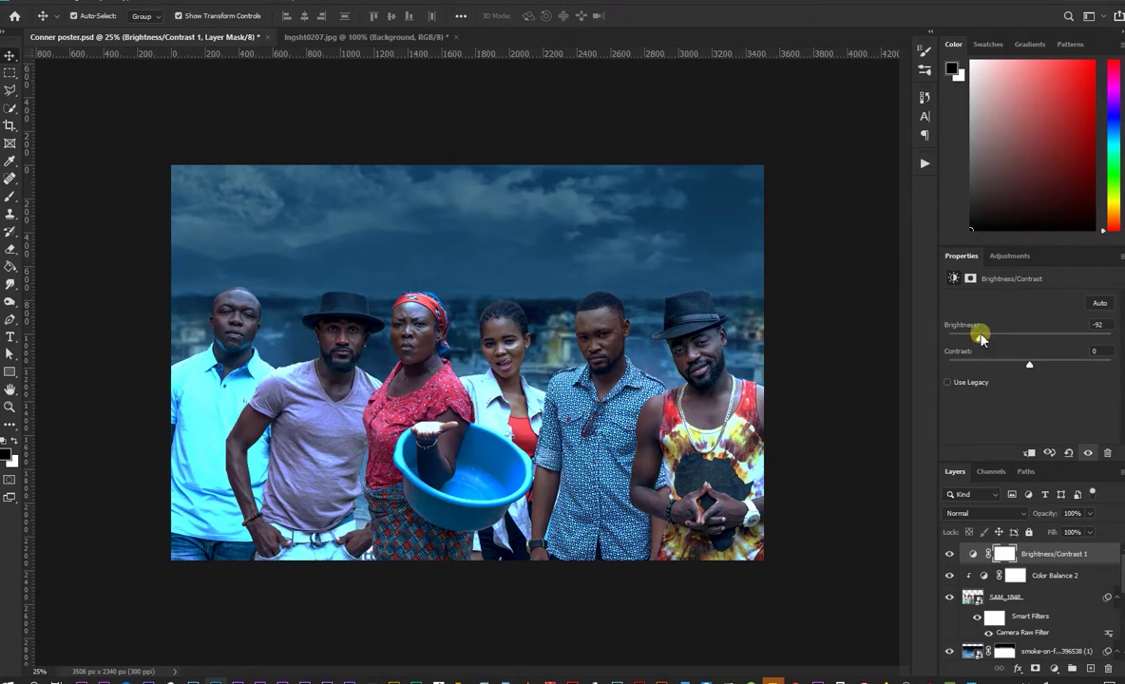
Step: Invert the Brightness/Contrast 1 mask to hide the darkening and set up a smaller brush
{"action": "left_click", "coordinate": [1008, 551]}
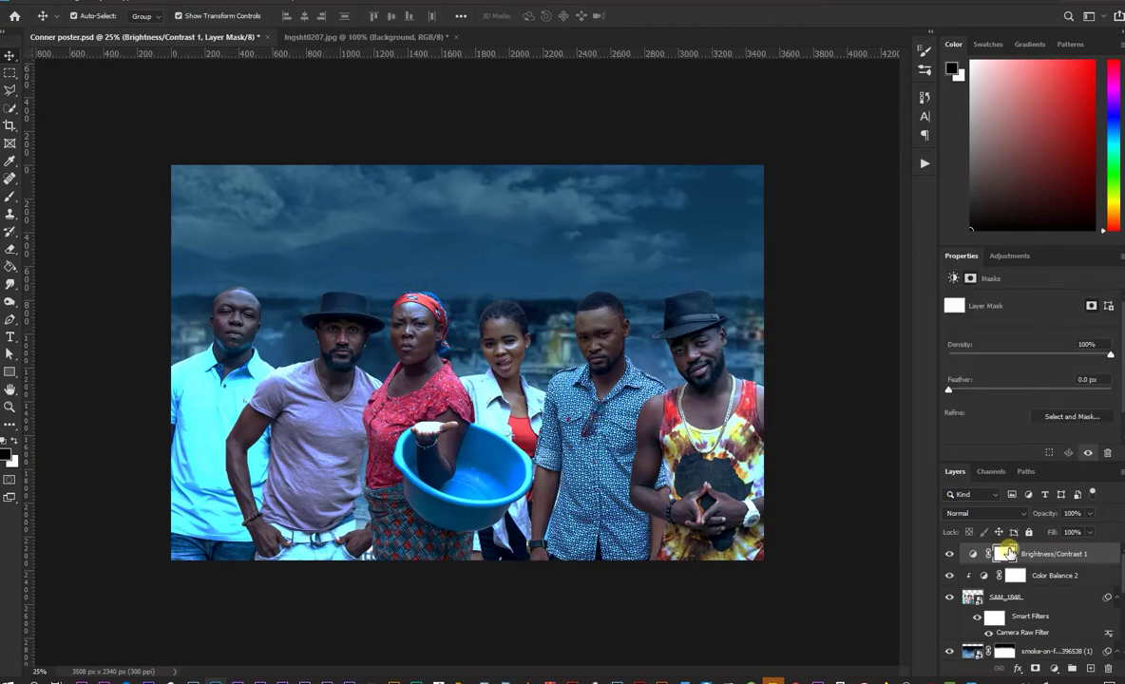
{"action": "key", "text": "ctrl+i"}
{"action": "scroll", "coordinate": [180, 432], "scroll_direction": "up", "scroll_amount": 2}
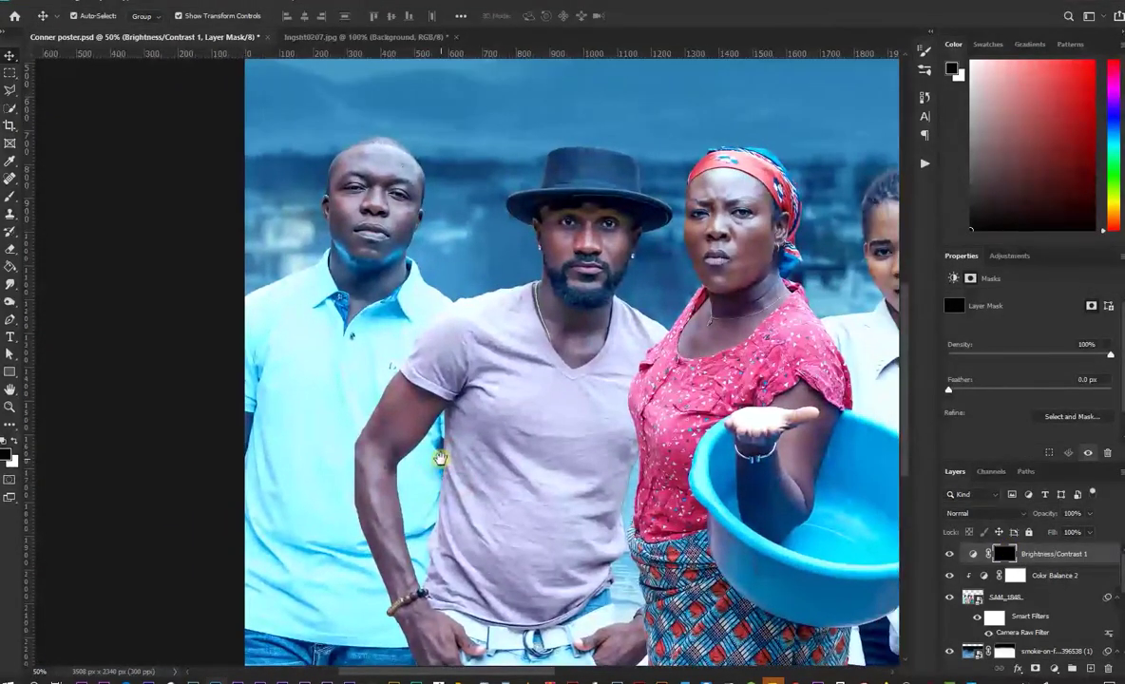
{"action": "left_click_drag", "start_coordinate": [452, 456], "coordinate": [375, 480]}
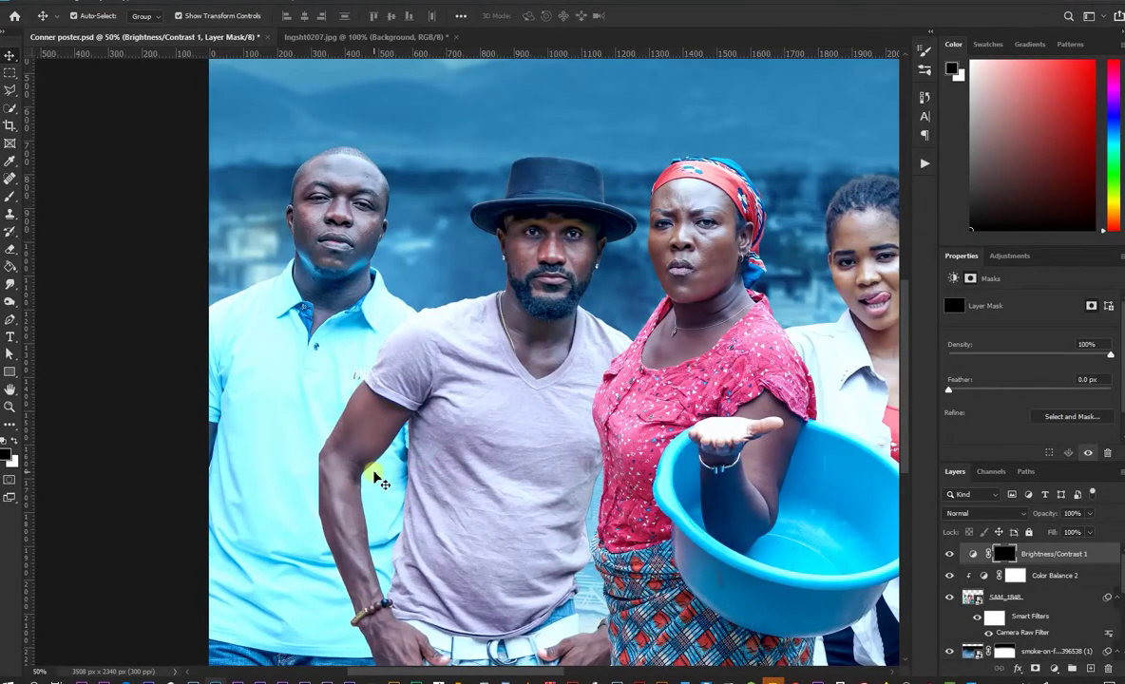
{"action": "key", "text": "b"}
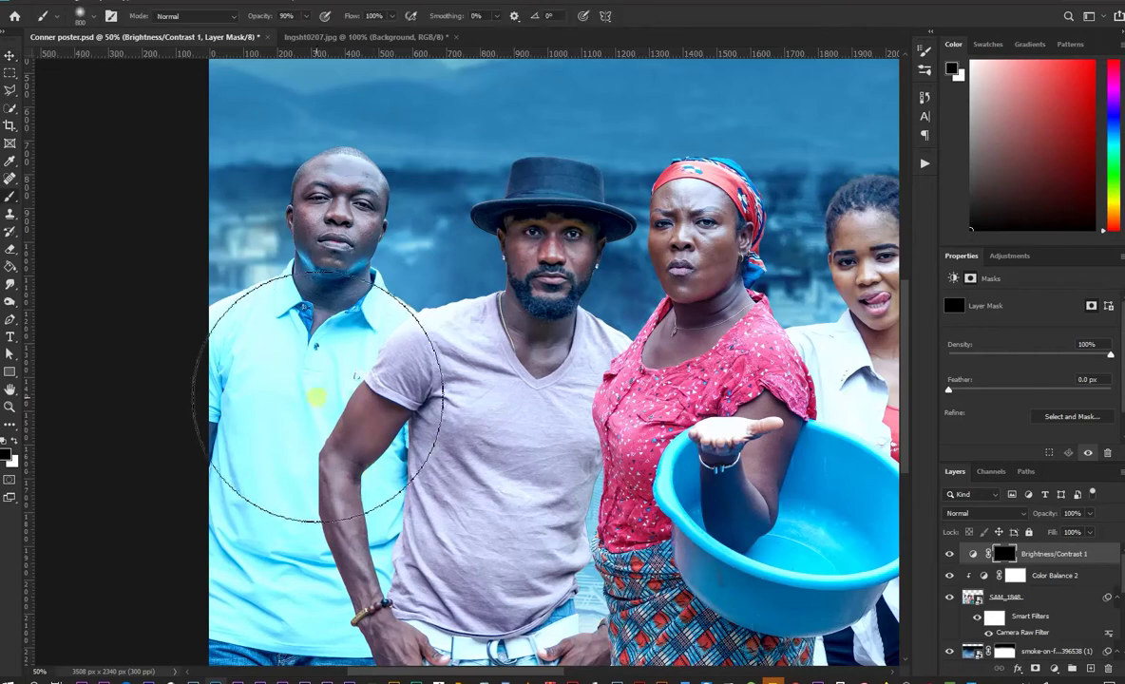
{"action": "key", "text": "bracketleft"}
{"action": "key", "text": "bracketleft"}
{"action": "key", "text": "bracketleft"}
{"action": "key", "text": "bracketleft"}
{"action": "key", "text": "bracketleft"}
{"action": "key", "text": "bracketleft"}
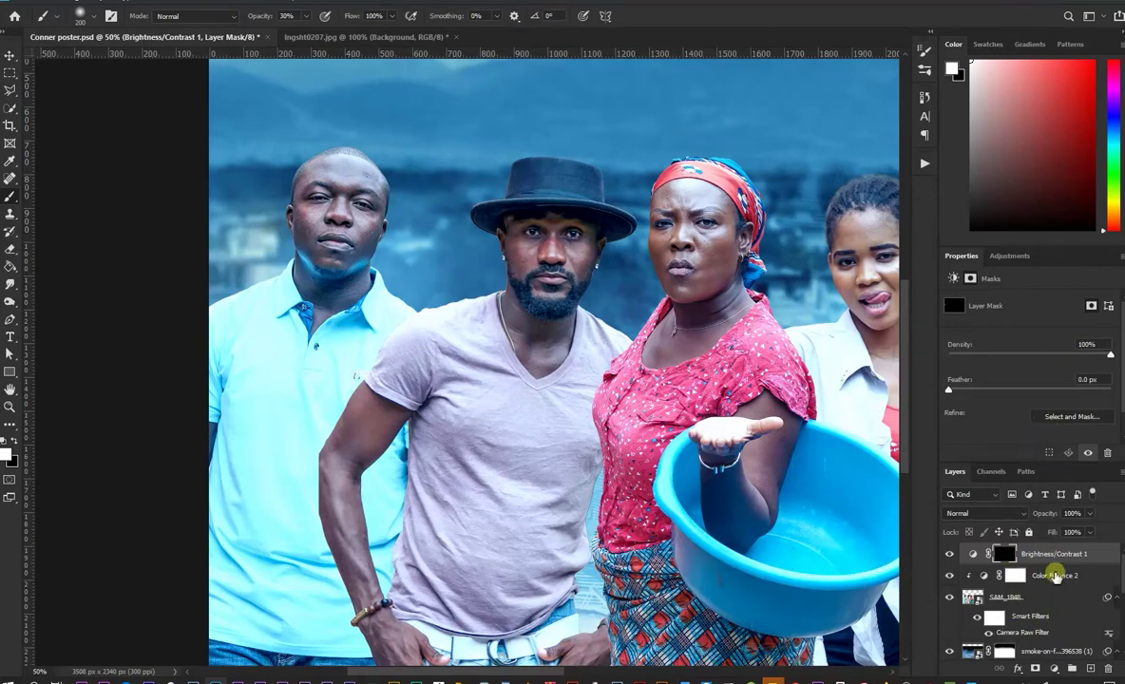
{"action": "left_click", "coordinate": [983, 554]}
{"action": "left_click", "coordinate": [1014, 554]}
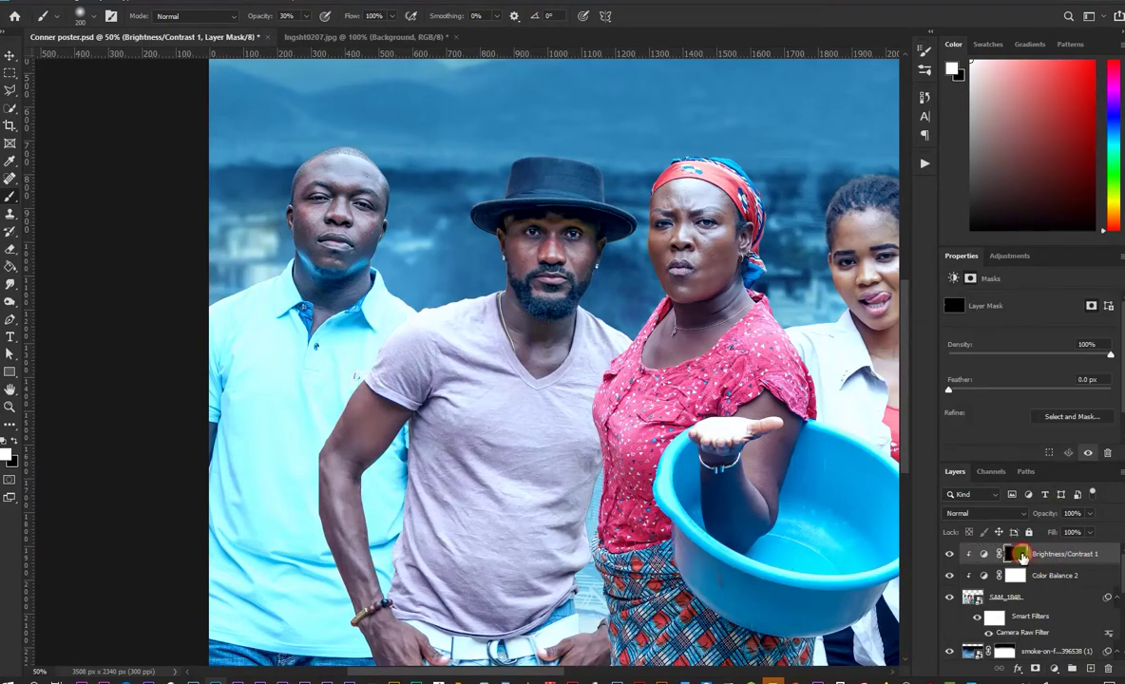
Step: Paint the darkening onto the left man's shirt, the middle man's shirt and the woman's wrapper
{"action": "mouse_move", "coordinate": [237, 407]}
{"action": "left_mouse_down"}
{"action": "mouse_move", "coordinate": [208, 578]}
{"action": "mouse_move", "coordinate": [188, 610]}
{"action": "mouse_move", "coordinate": [284, 573]}
{"action": "mouse_move", "coordinate": [316, 539]}
{"action": "mouse_move", "coordinate": [195, 498]}
{"action": "mouse_move", "coordinate": [230, 553]}
{"action": "mouse_move", "coordinate": [352, 389]}
{"action": "mouse_move", "coordinate": [398, 302]}
{"action": "mouse_move", "coordinate": [422, 344]}
{"action": "mouse_move", "coordinate": [365, 371]}
{"action": "mouse_move", "coordinate": [351, 402]}
{"action": "mouse_move", "coordinate": [365, 549]}
{"action": "mouse_move", "coordinate": [435, 314]}
{"action": "mouse_move", "coordinate": [418, 603]}
{"action": "mouse_move", "coordinate": [435, 672]}
{"action": "left_mouse_up"}
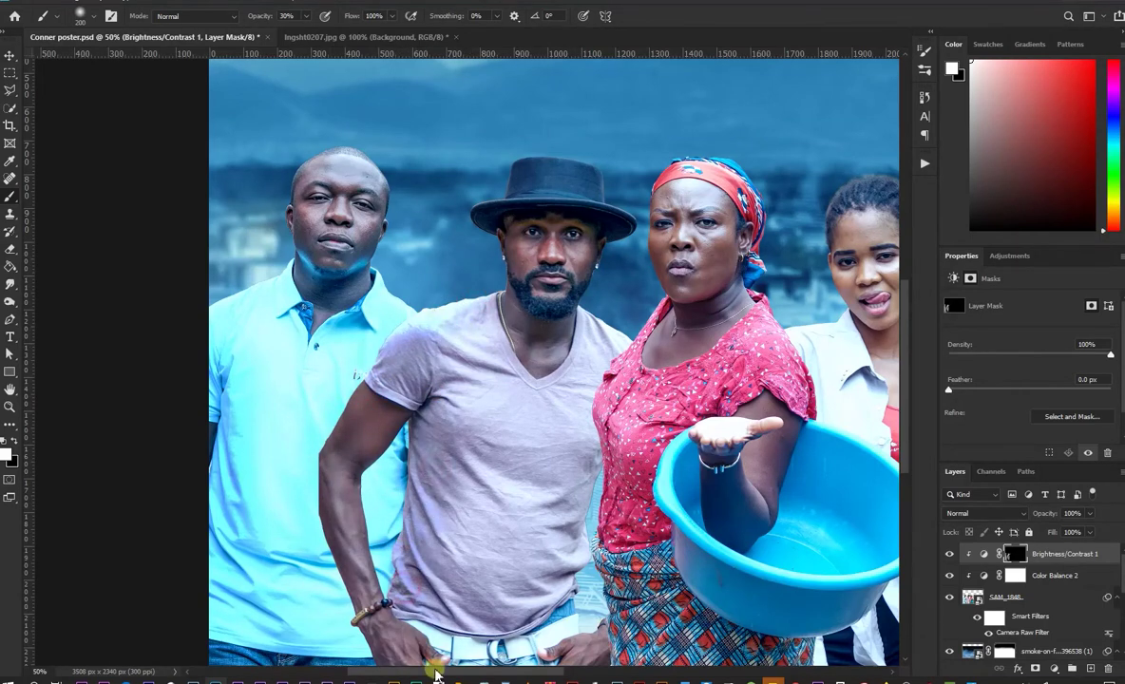
{"action": "mouse_move", "coordinate": [589, 439]}
{"action": "left_mouse_down"}
{"action": "mouse_move", "coordinate": [570, 610]}
{"action": "mouse_move", "coordinate": [551, 380]}
{"action": "mouse_move", "coordinate": [565, 599]}
{"action": "mouse_move", "coordinate": [665, 571]}
{"action": "left_mouse_up"}
{"action": "mouse_move", "coordinate": [632, 364]}
{"action": "left_mouse_down"}
{"action": "mouse_move", "coordinate": [553, 456]}
{"action": "mouse_move", "coordinate": [572, 594]}
{"action": "mouse_move", "coordinate": [613, 518]}
{"action": "mouse_move", "coordinate": [728, 605]}
{"action": "mouse_move", "coordinate": [702, 533]}
{"action": "mouse_move", "coordinate": [716, 478]}
{"action": "mouse_move", "coordinate": [691, 513]}
{"action": "left_mouse_up"}
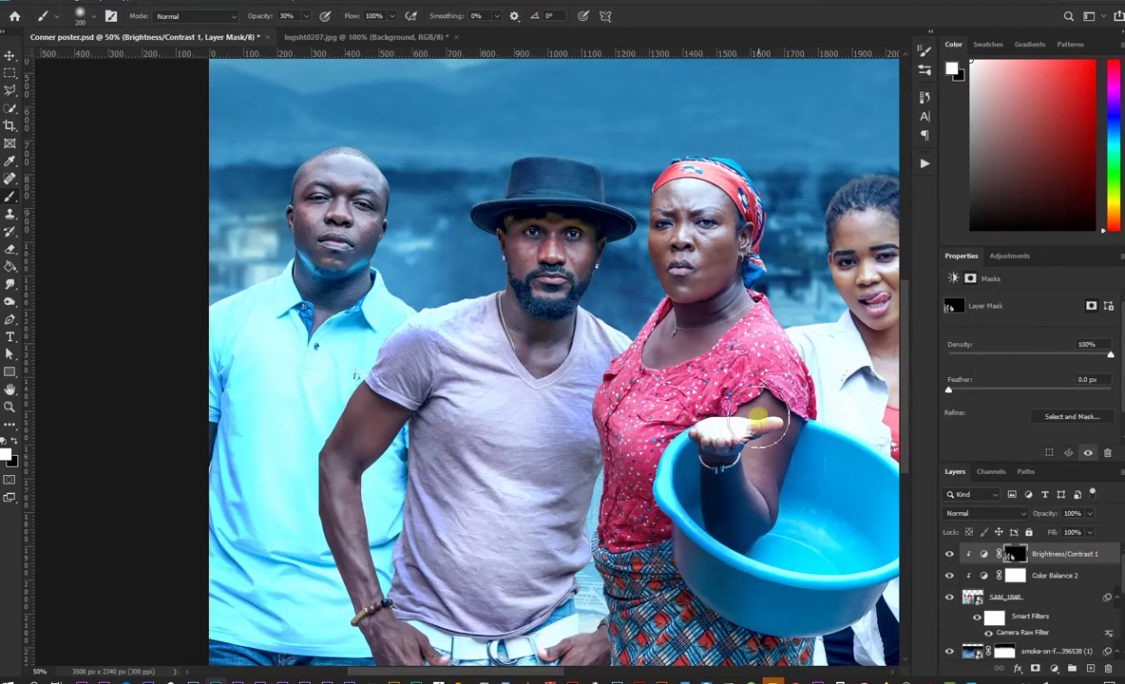
{"action": "mouse_move", "coordinate": [792, 504]}
{"action": "left_mouse_down"}
{"action": "mouse_move", "coordinate": [609, 534]}
{"action": "mouse_move", "coordinate": [498, 534]}
{"action": "left_mouse_up"}
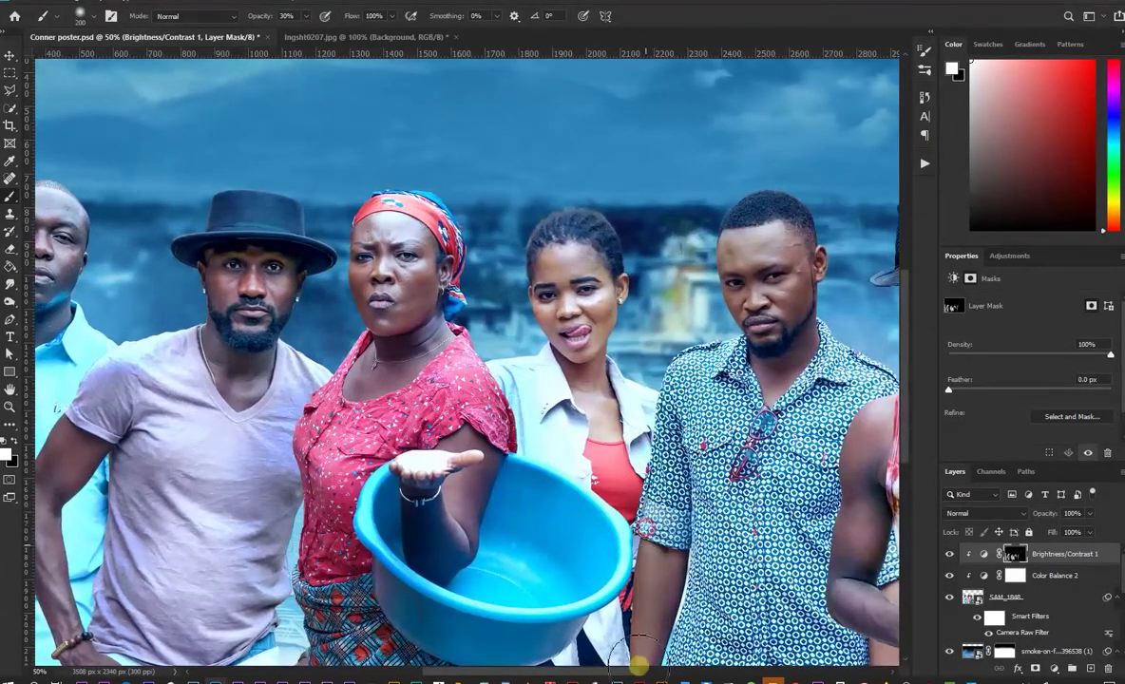
{"action": "left_click_drag", "start_coordinate": [620, 538], "coordinate": [538, 400]}
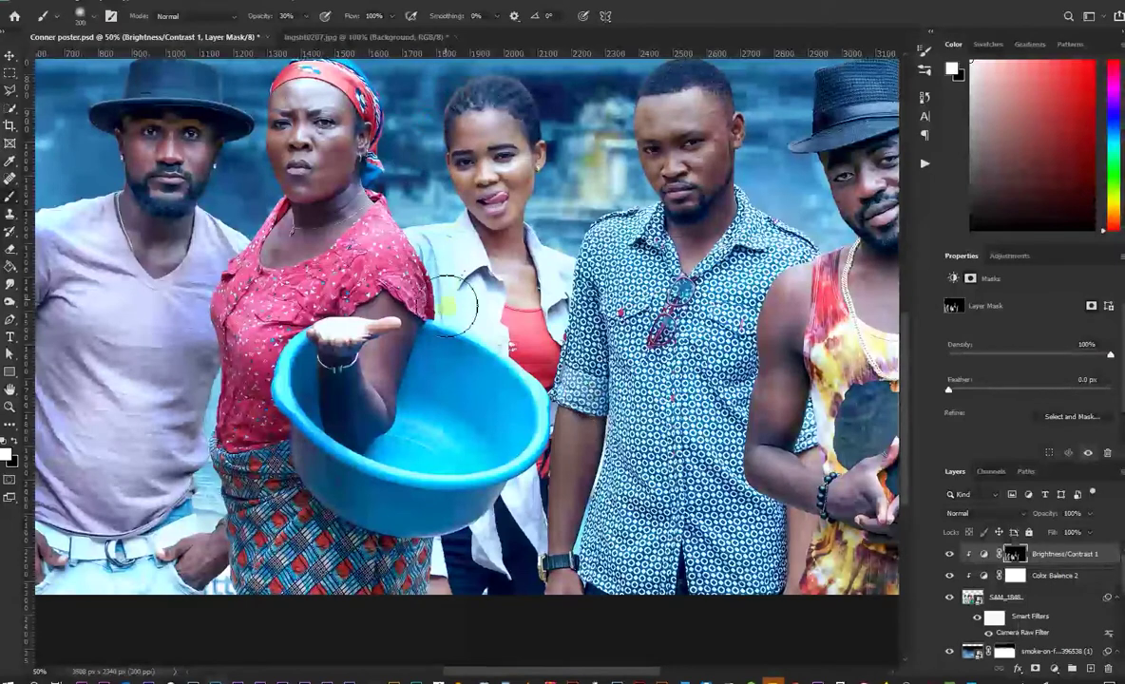
{"action": "left_click_drag", "start_coordinate": [419, 283], "coordinate": [343, 283]}
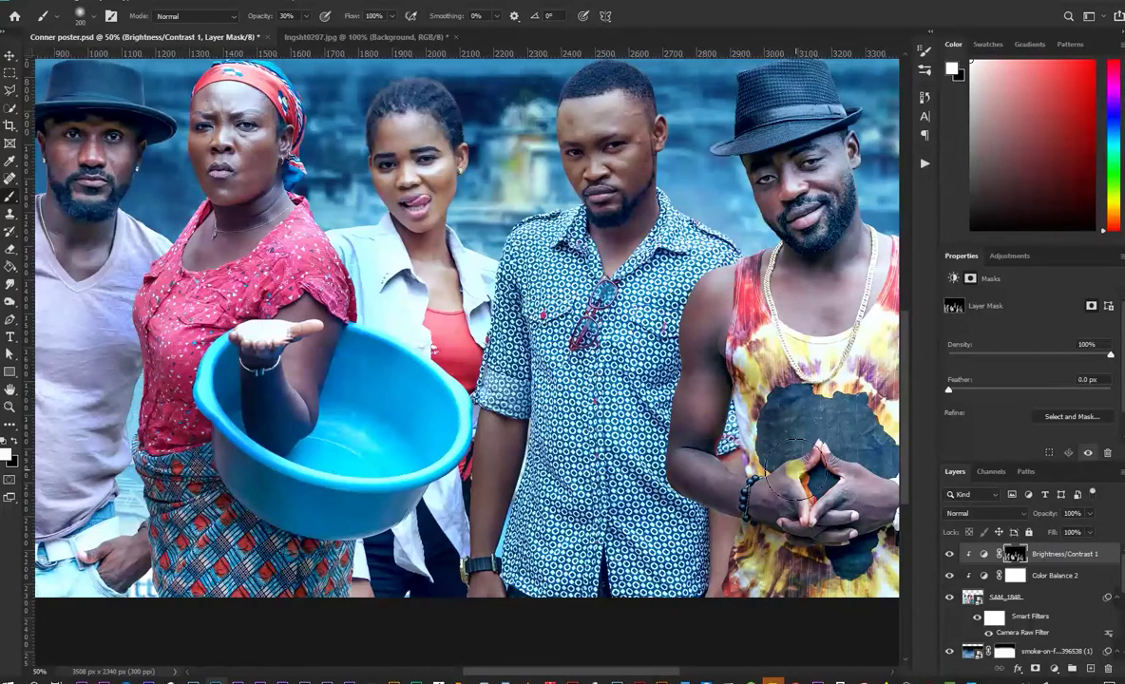
{"action": "left_click_drag", "start_coordinate": [767, 525], "coordinate": [535, 511]}
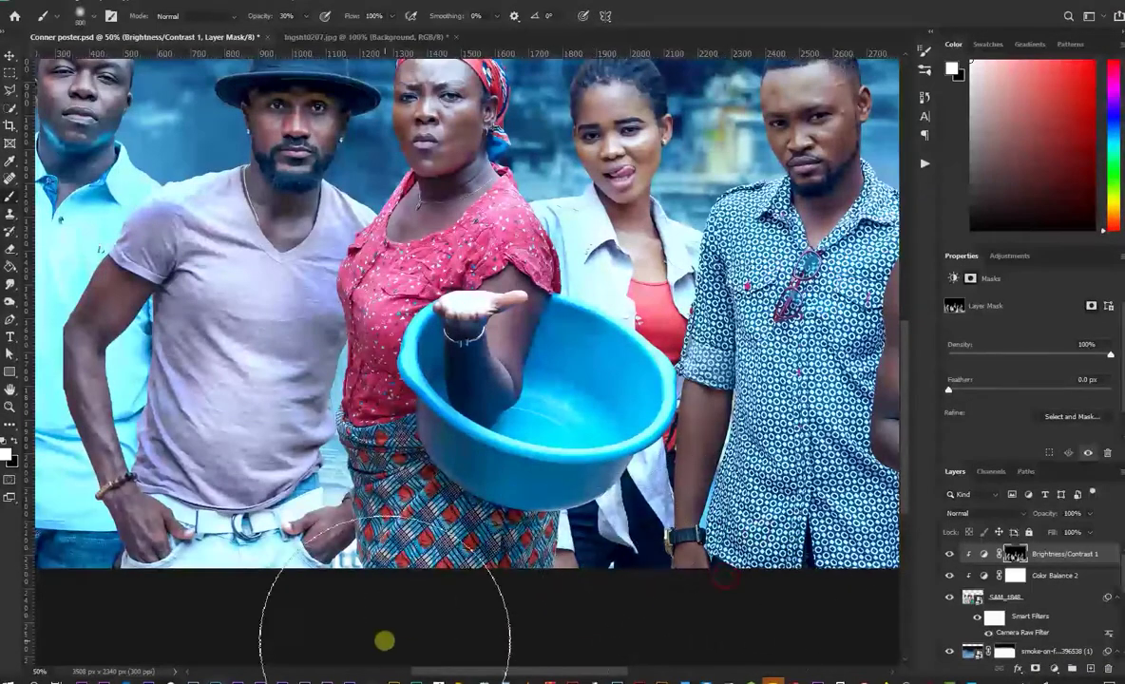
{"action": "key", "text": "ctrl+minus"}
{"action": "key", "text": "ctrl+minus"}
{"action": "key", "text": "ctrl+minus"}
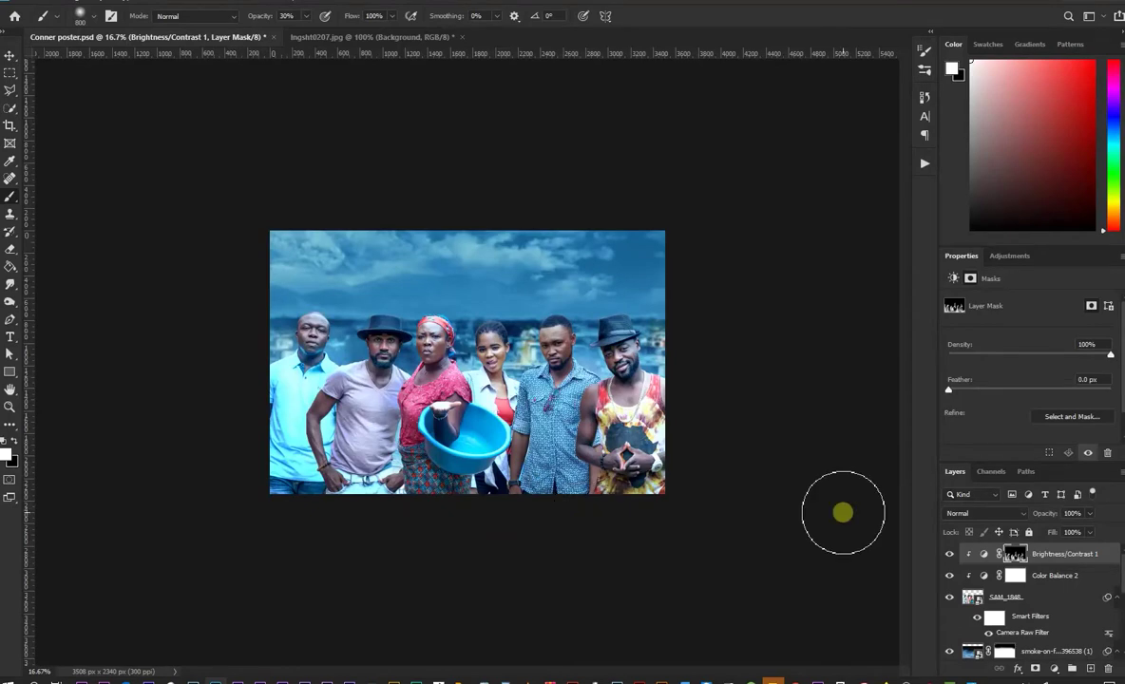
{"action": "key", "text": "ctrl+plus"}
Step: Add a Brightness/Contrast 2 at brightness 89 and invert its mask to hide it
{"action": "left_click", "coordinate": [1074, 554]}
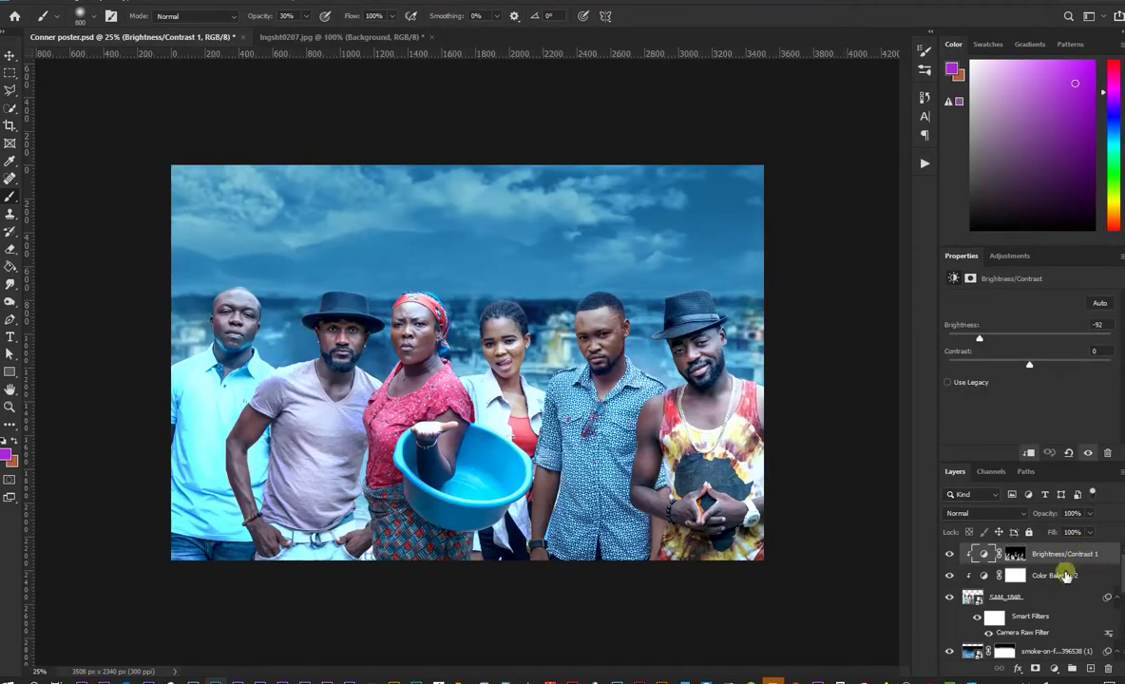
{"action": "left_click", "coordinate": [1054, 669]}
{"action": "left_click", "coordinate": [1054, 468]}
{"action": "left_click_drag", "start_coordinate": [1029, 337], "coordinate": [1078, 342]}
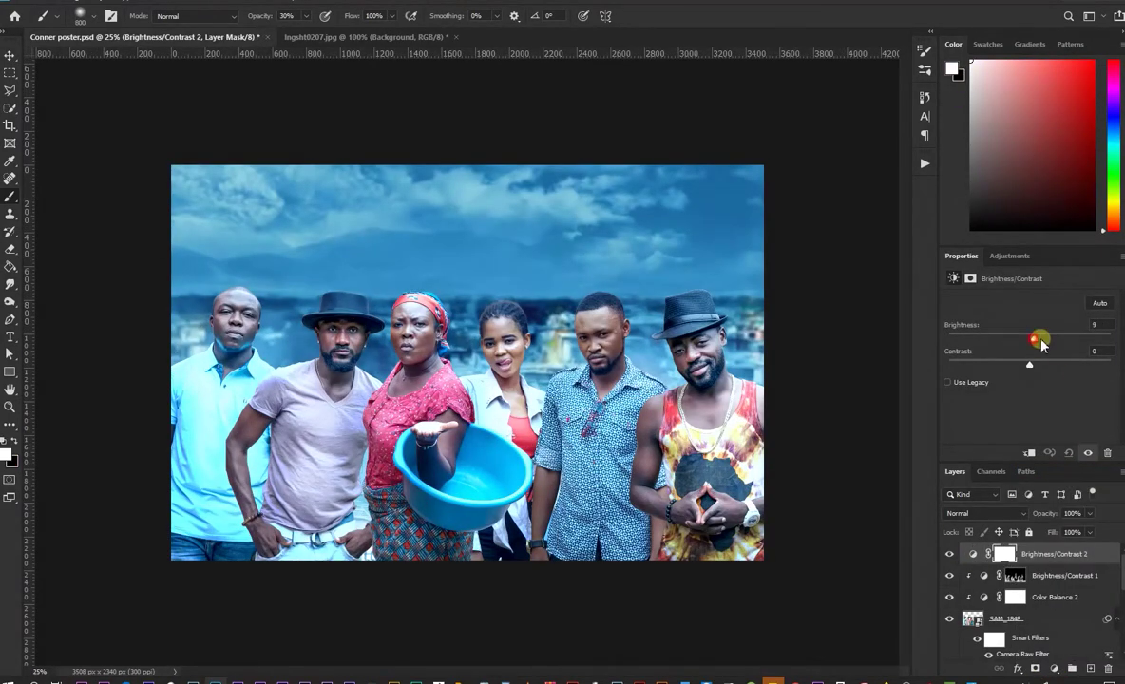
{"action": "left_click", "coordinate": [1004, 555]}
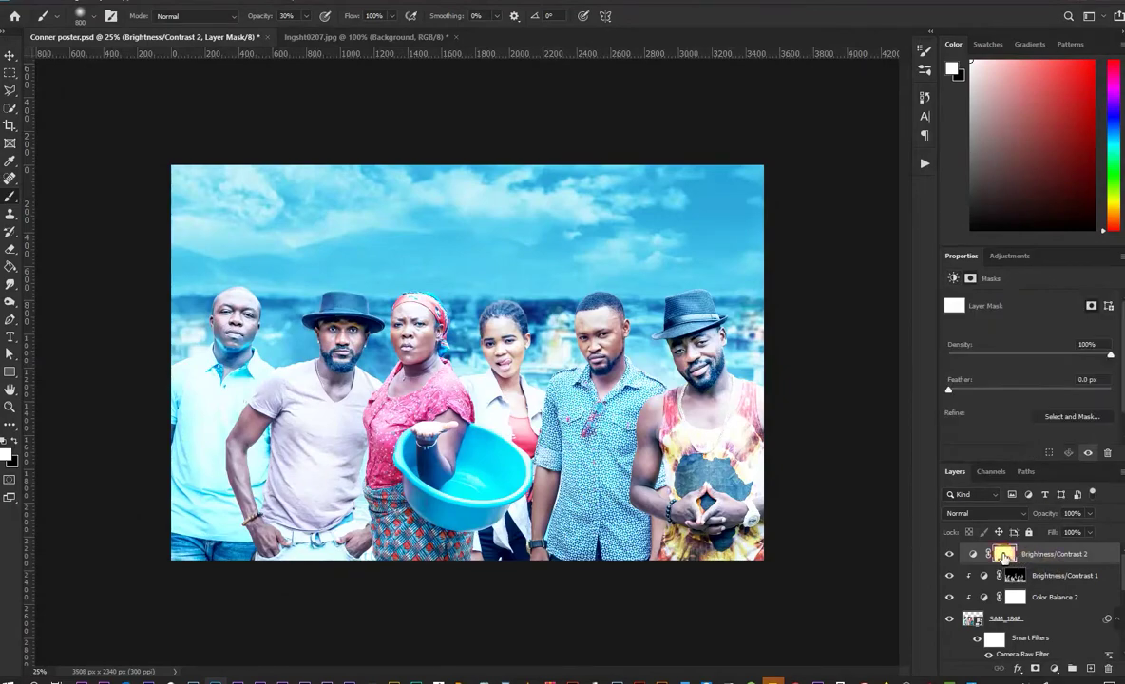
{"action": "key", "text": "ctrl+i"}
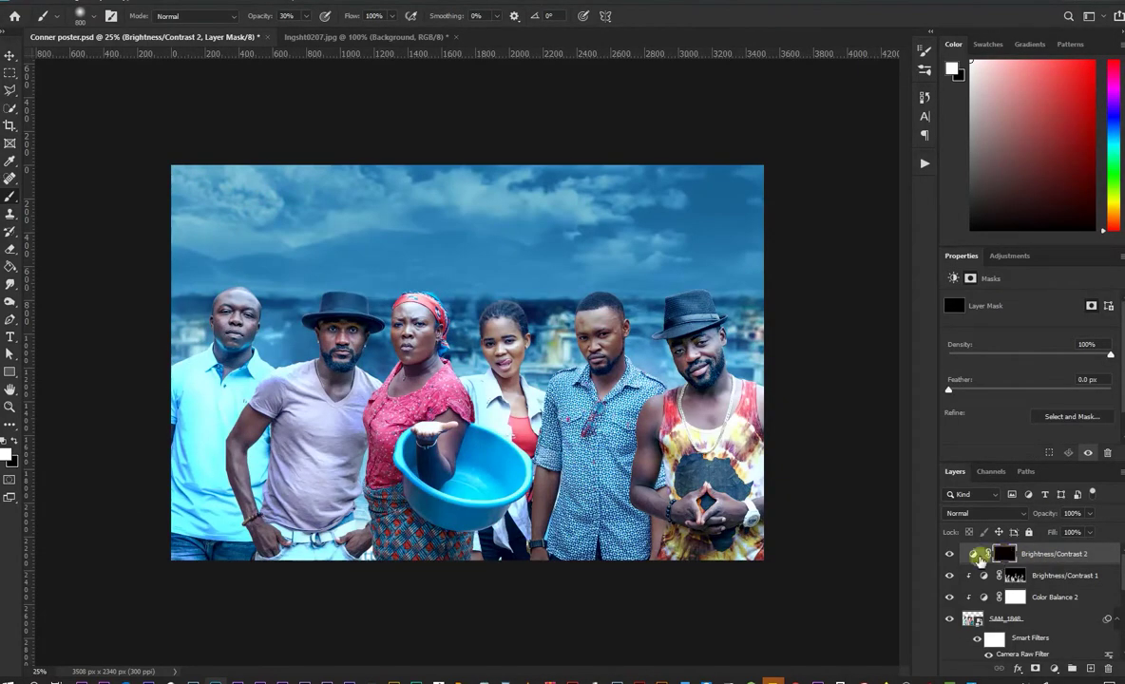
Step: Zoom in on the left cast members, shrink the brush, and clip the brightening to the cast
{"action": "scroll", "coordinate": [269, 327], "scroll_direction": "up", "scroll_amount": 3}
{"action": "left_click_drag", "start_coordinate": [190, 304], "coordinate": [520, 390]}
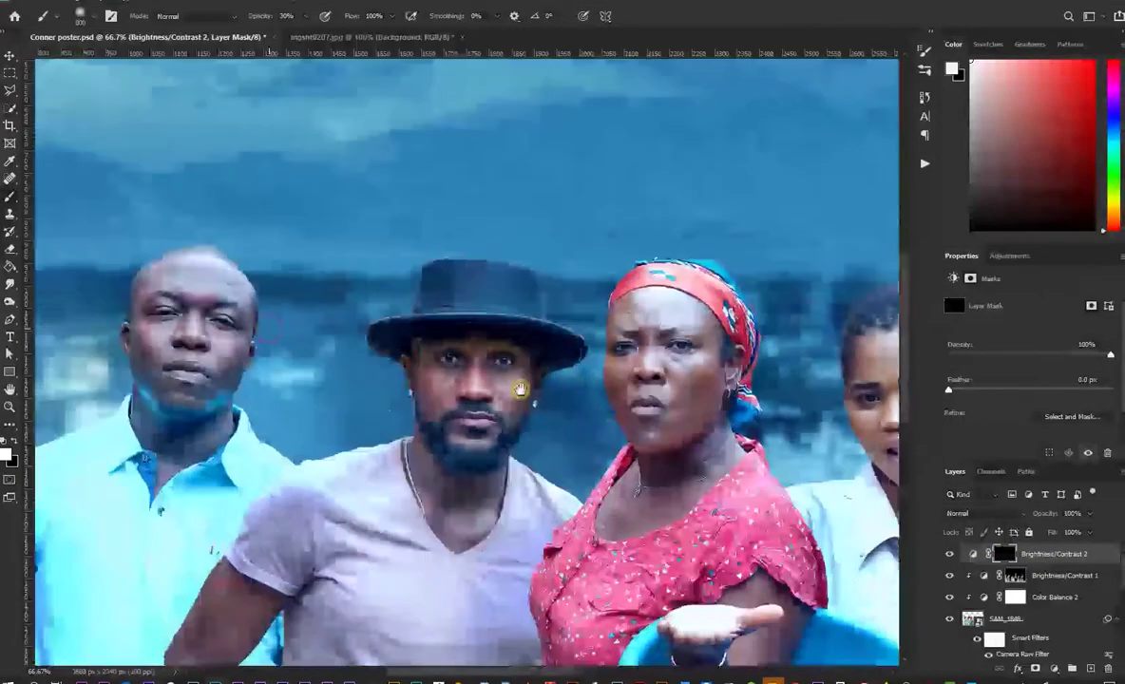
{"action": "scroll", "coordinate": [442, 333], "scroll_direction": "up", "scroll_amount": 3}
{"action": "scroll", "coordinate": [442, 332], "scroll_direction": "down", "scroll_amount": 1}
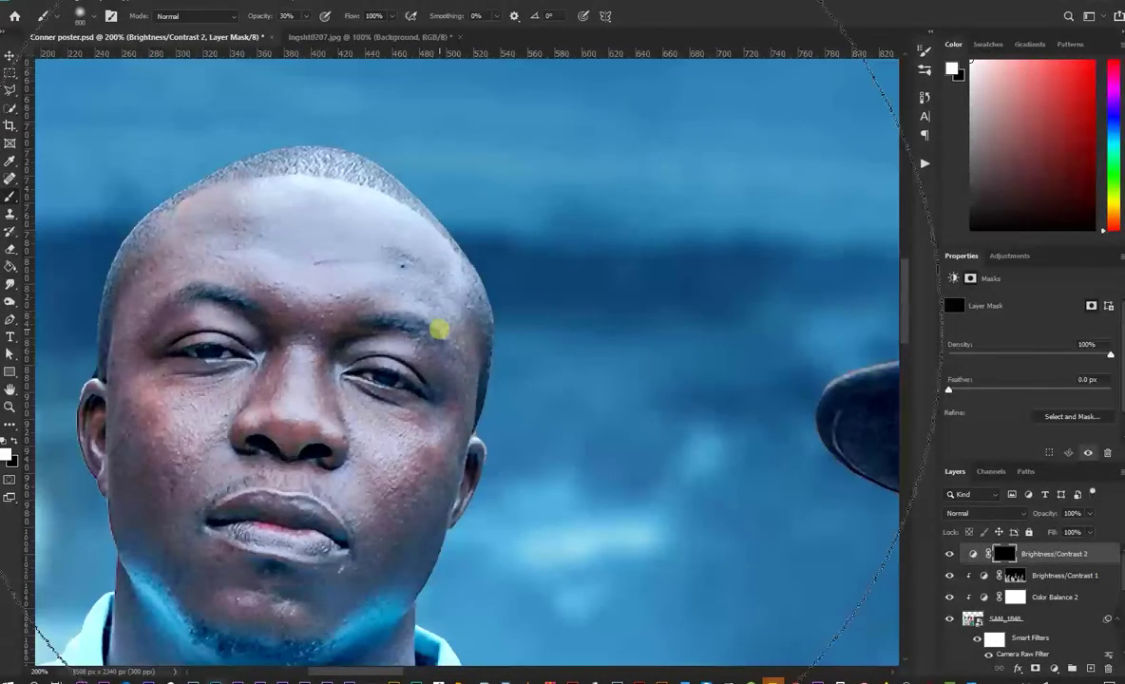
{"action": "key", "text": "bracketleft"}
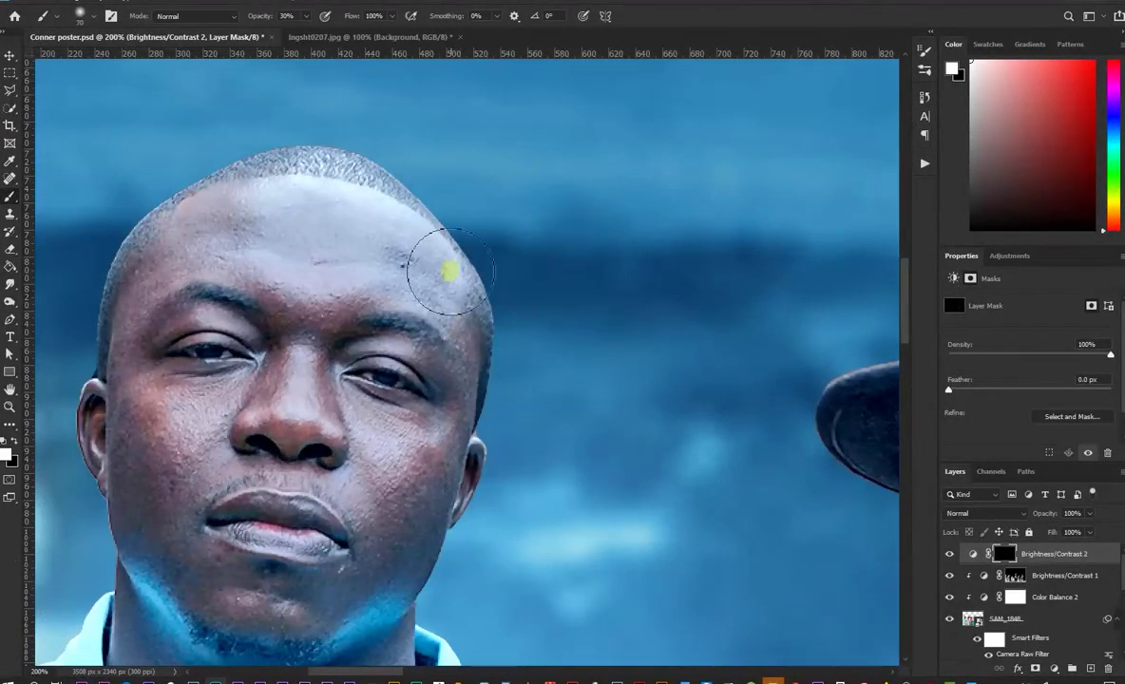
{"action": "key", "text": "bracketleft"}
{"action": "key", "text": "bracketleft"}
{"action": "key", "text": "bracketleft"}
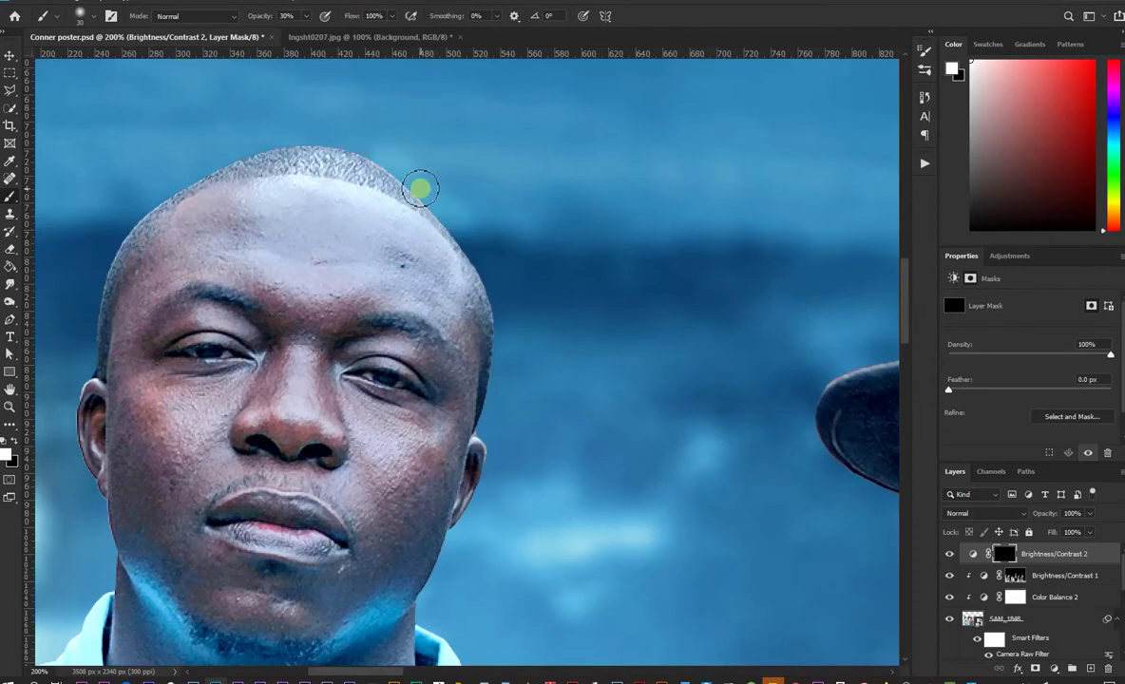
{"action": "left_click", "coordinate": [972, 554]}
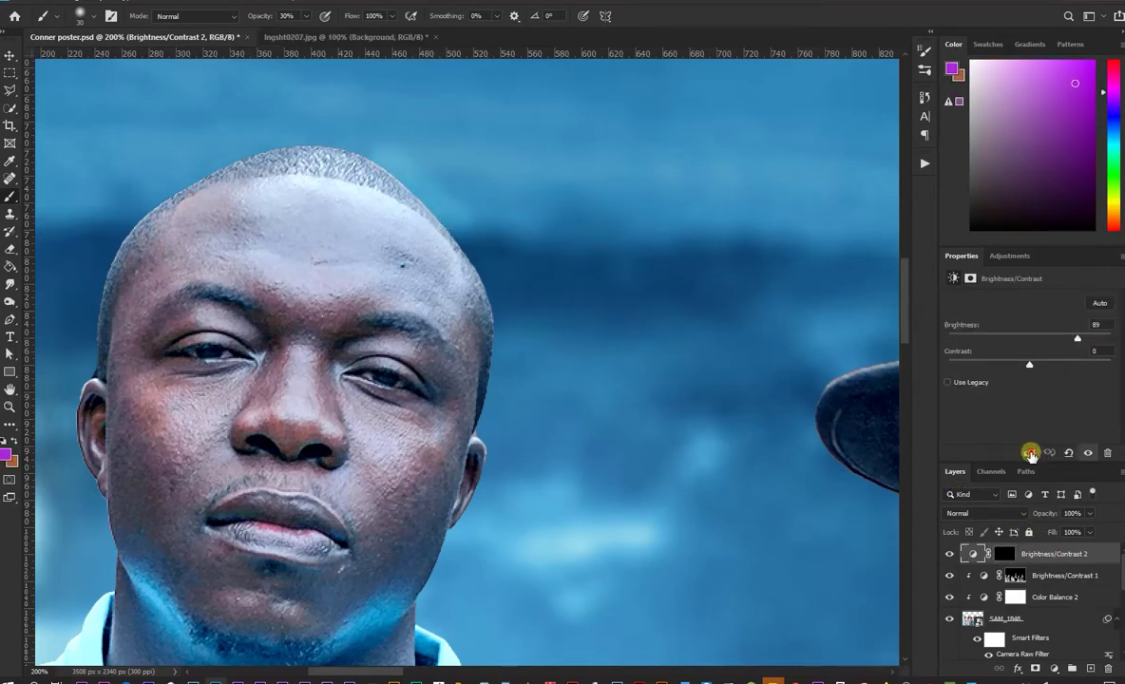
{"action": "left_click", "coordinate": [1030, 453]}
Step: Paint white on the Brightness/Contrast 2 mask along the left man's jaw and chin
{"action": "left_click", "coordinate": [1017, 552]}
{"action": "key", "text": "d"}
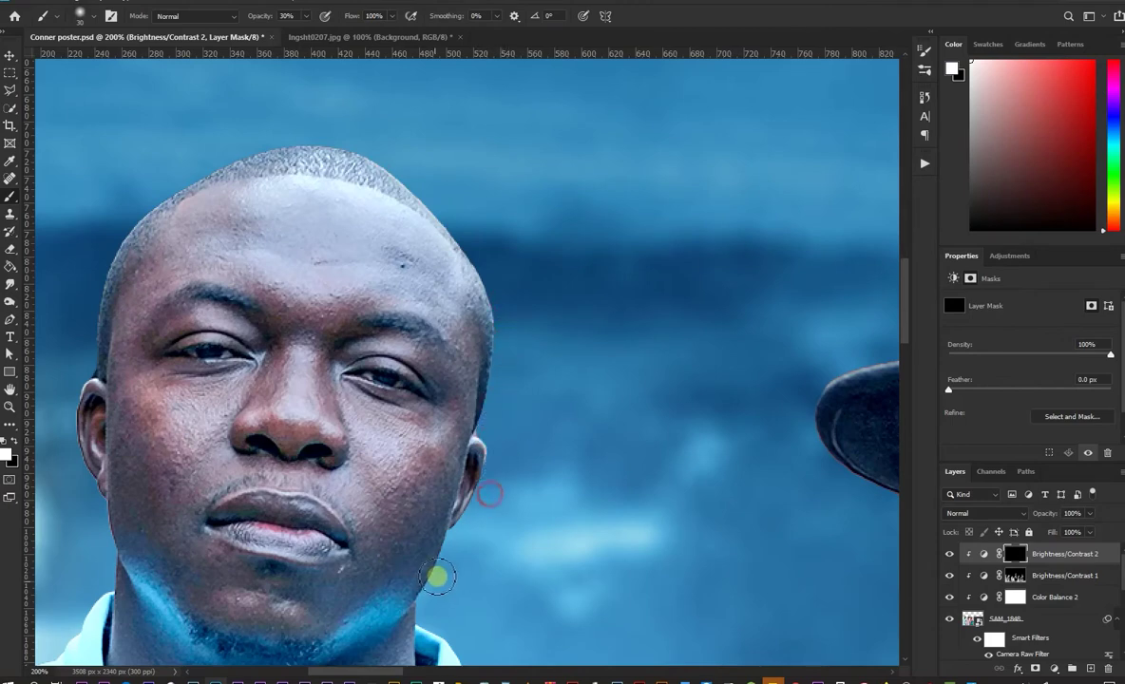
{"action": "mouse_move", "coordinate": [439, 573]}
{"action": "left_mouse_down"}
{"action": "mouse_move", "coordinate": [422, 595]}
{"action": "mouse_move", "coordinate": [378, 579]}
{"action": "left_mouse_up"}
{"action": "scroll", "coordinate": [494, 475], "scroll_direction": "down", "scroll_amount": 3}
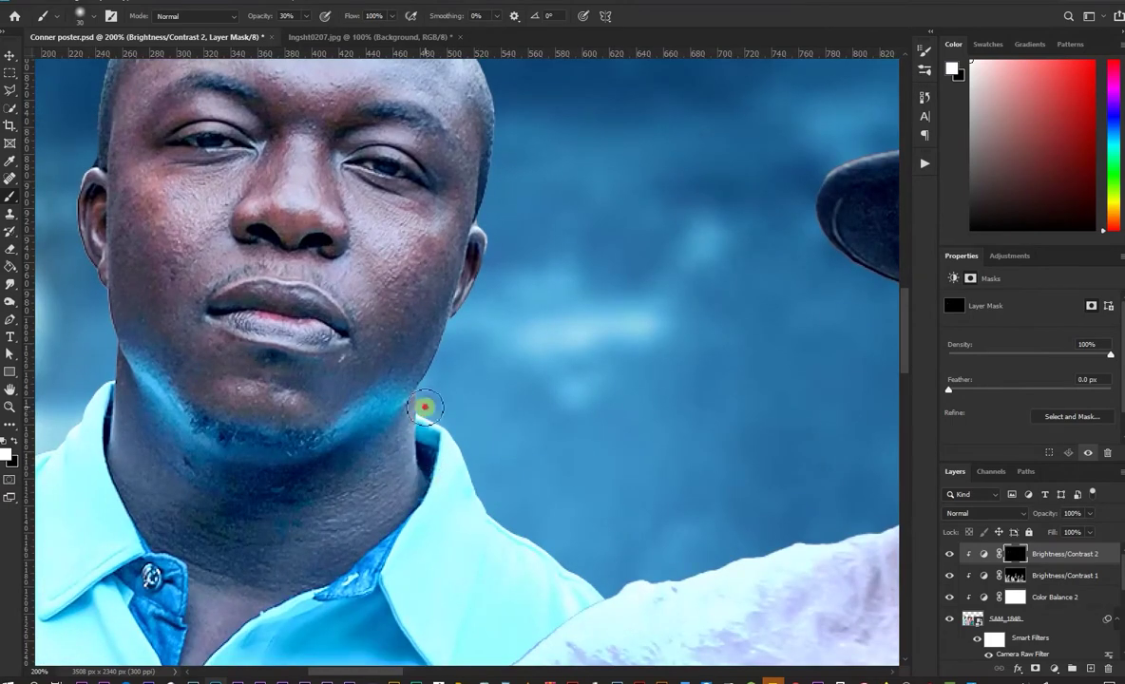
Step: Brighten the edges of the left man's neck, collar, jaw and head
{"action": "left_click_drag", "start_coordinate": [418, 418], "coordinate": [419, 548]}
{"action": "left_click_drag", "start_coordinate": [490, 527], "coordinate": [478, 453]}
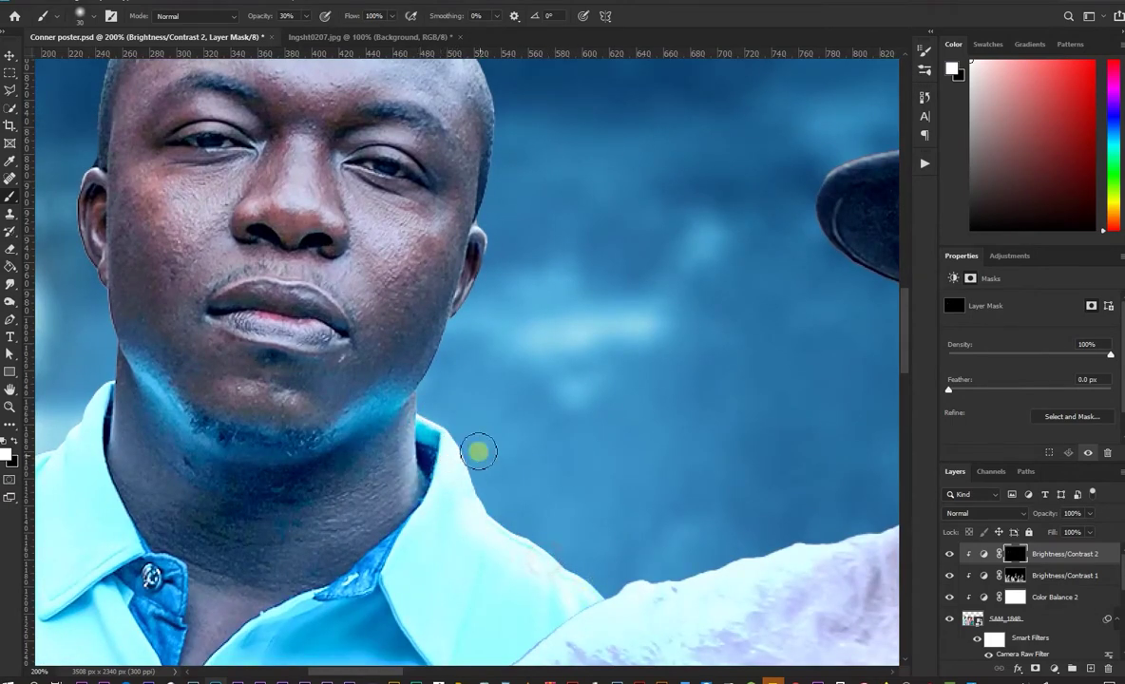
{"action": "left_click_drag", "start_coordinate": [420, 395], "coordinate": [460, 314]}
{"action": "mouse_move", "coordinate": [495, 145]}
{"action": "left_mouse_down"}
{"action": "mouse_move", "coordinate": [422, 355]}
{"action": "mouse_move", "coordinate": [502, 105]}
{"action": "left_mouse_up"}
{"action": "scroll", "coordinate": [585, 281], "scroll_direction": "up", "scroll_amount": 2}
{"action": "scroll", "coordinate": [471, 177], "scroll_direction": "up", "scroll_amount": 1}
{"action": "left_click_drag", "start_coordinate": [471, 178], "coordinate": [494, 361]}
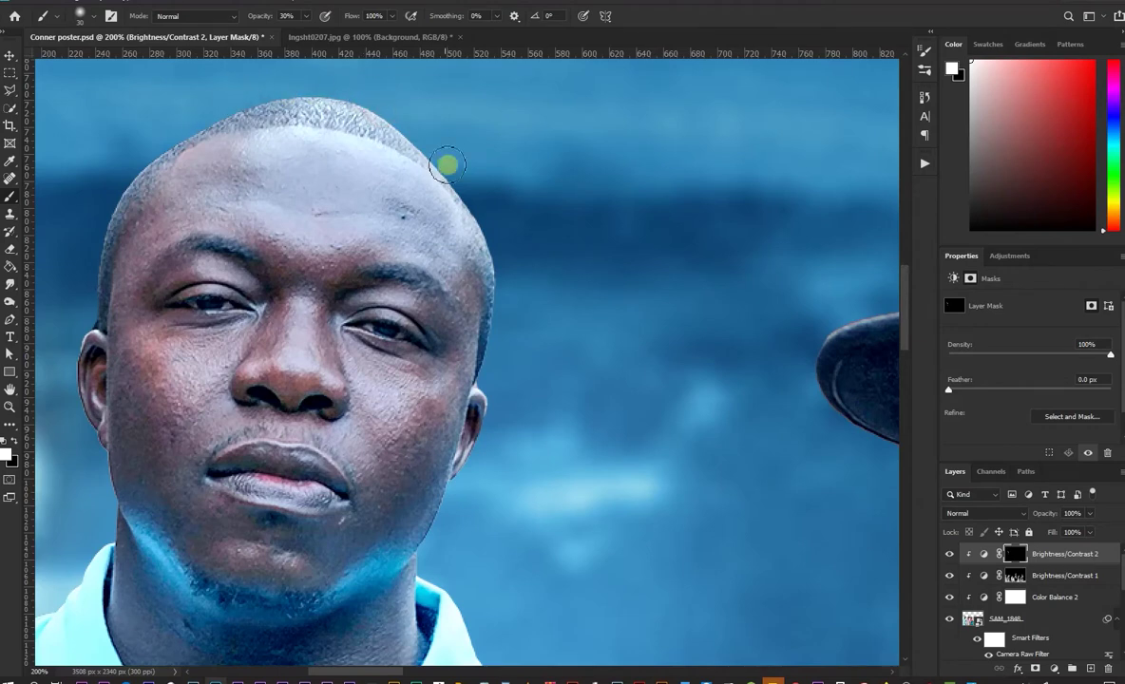
Step: Brighten around the hat man's hat top, brim and shoulder edge
{"action": "left_click_drag", "start_coordinate": [688, 396], "coordinate": [460, 356]}
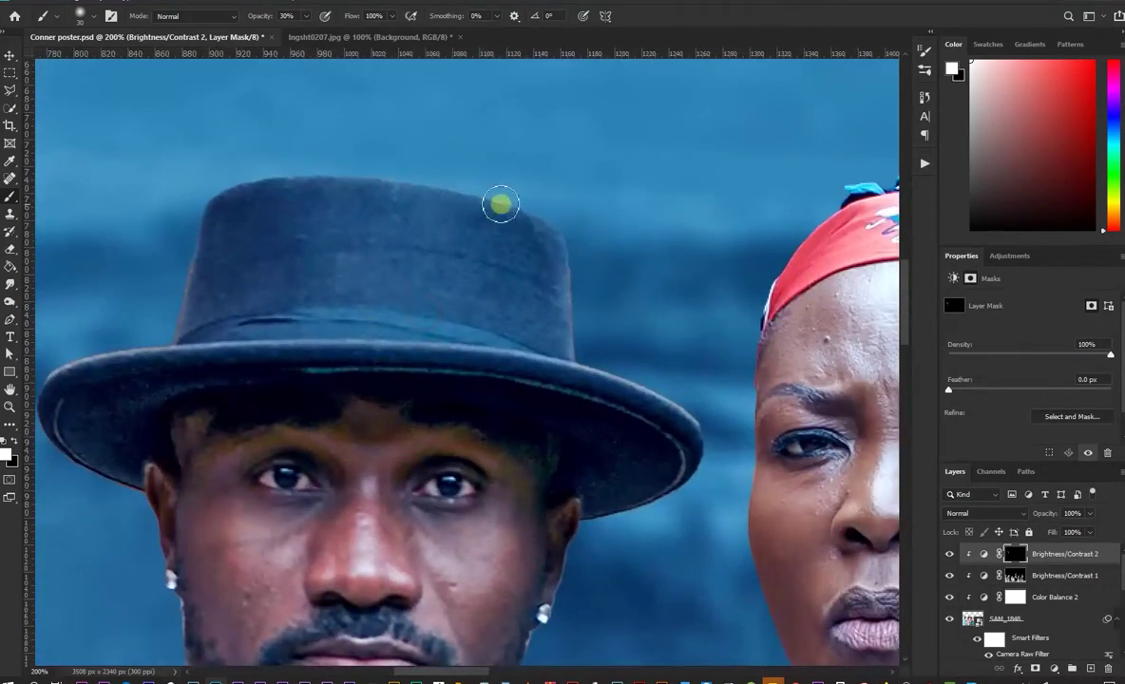
{"action": "left_click_drag", "start_coordinate": [533, 206], "coordinate": [585, 350]}
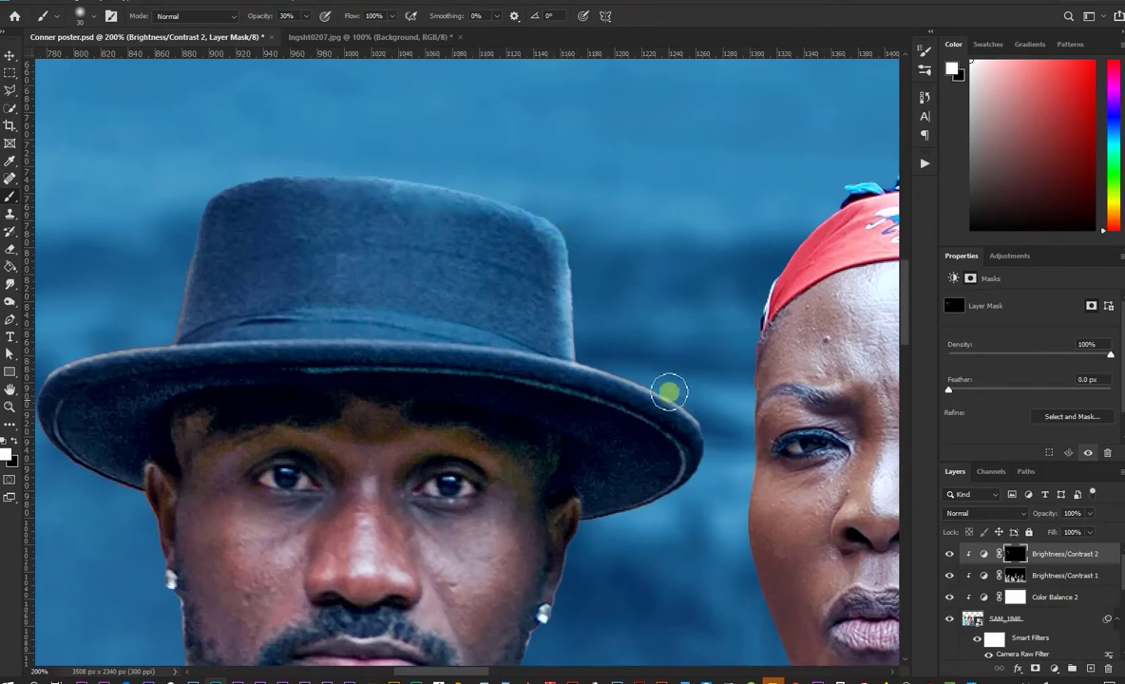
{"action": "left_click_drag", "start_coordinate": [640, 377], "coordinate": [713, 459]}
{"action": "scroll", "coordinate": [602, 565], "scroll_direction": "down", "scroll_amount": 3}
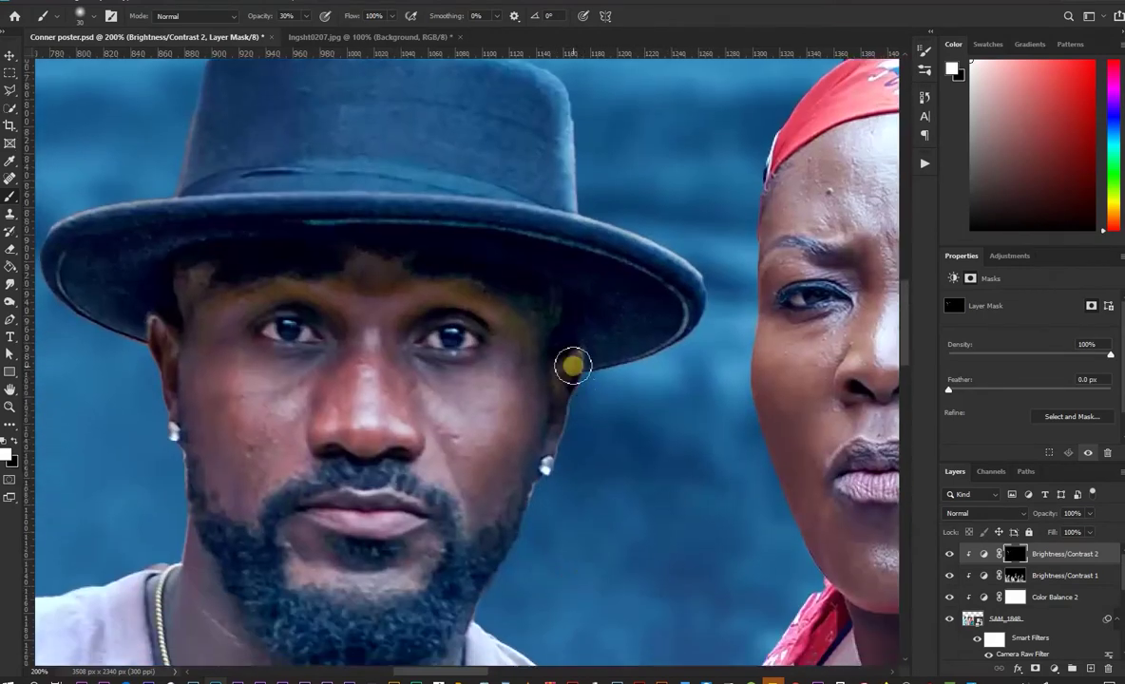
{"action": "mouse_move", "coordinate": [578, 359]}
{"action": "left_mouse_down"}
{"action": "mouse_move", "coordinate": [551, 326]}
{"action": "mouse_move", "coordinate": [544, 466]}
{"action": "left_mouse_up"}
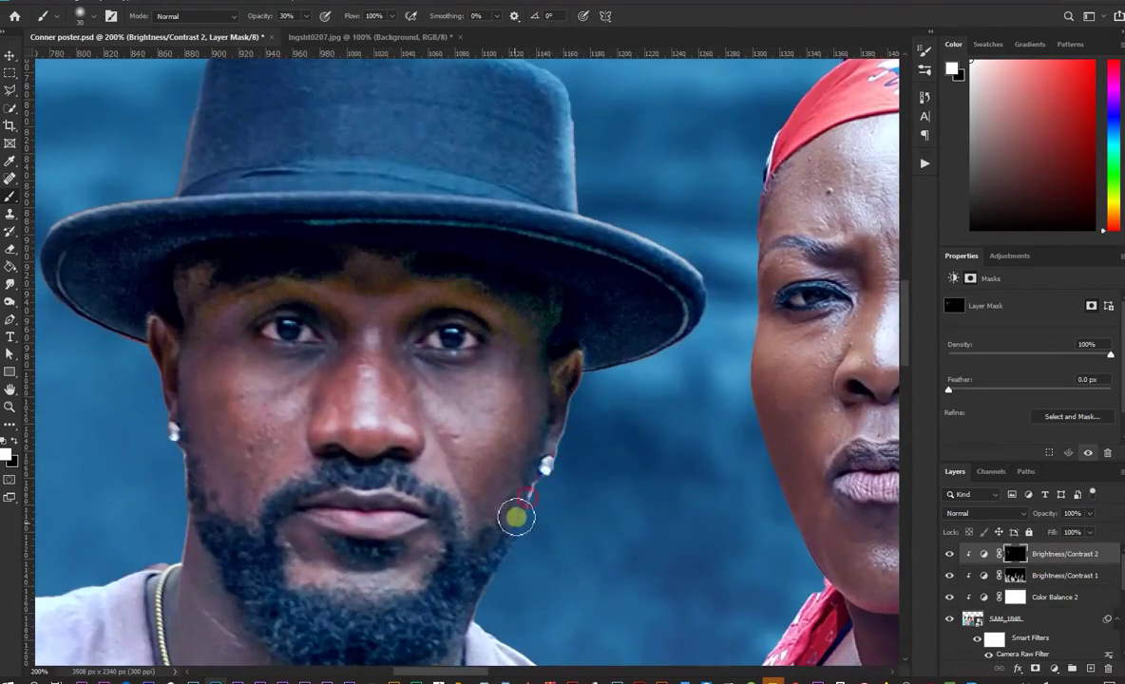
{"action": "scroll", "coordinate": [534, 585], "scroll_direction": "down", "scroll_amount": 6}
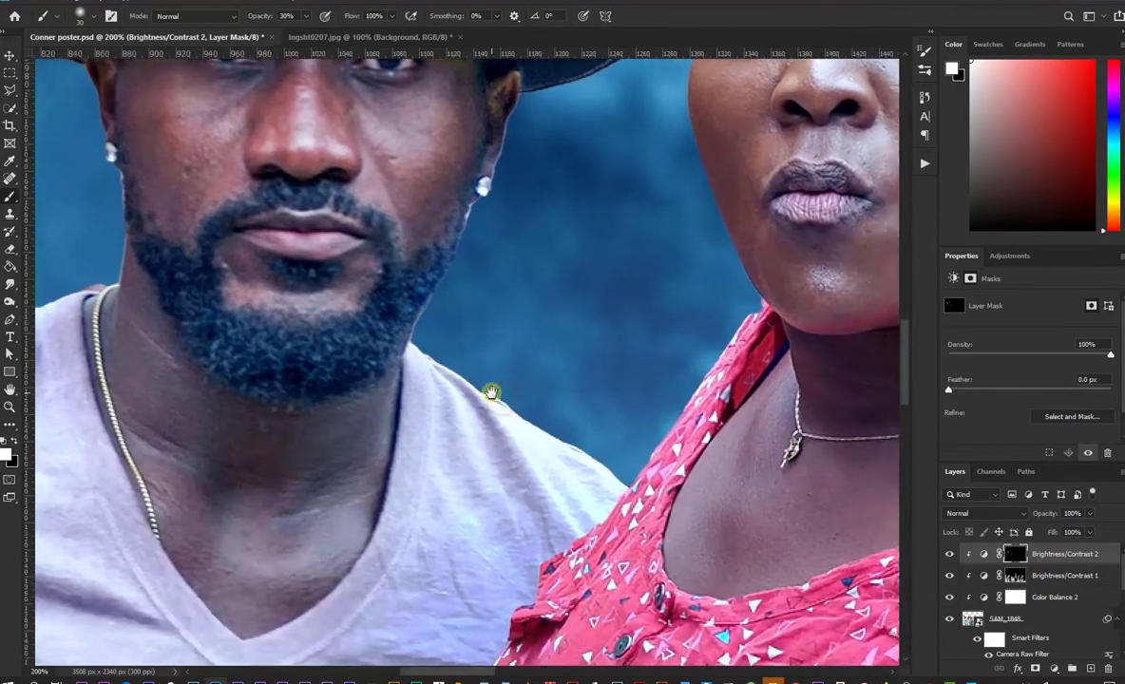
{"action": "left_click_drag", "start_coordinate": [451, 371], "coordinate": [484, 411]}
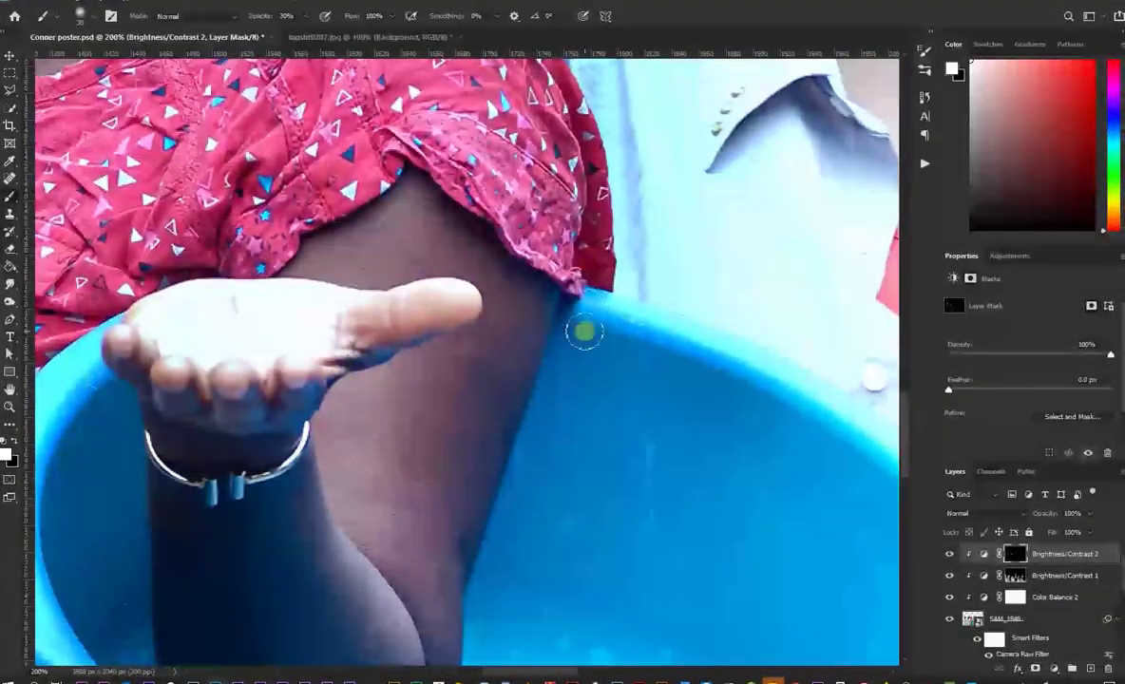
{"action": "scroll", "coordinate": [585, 332], "scroll_direction": "up", "scroll_amount": 10}
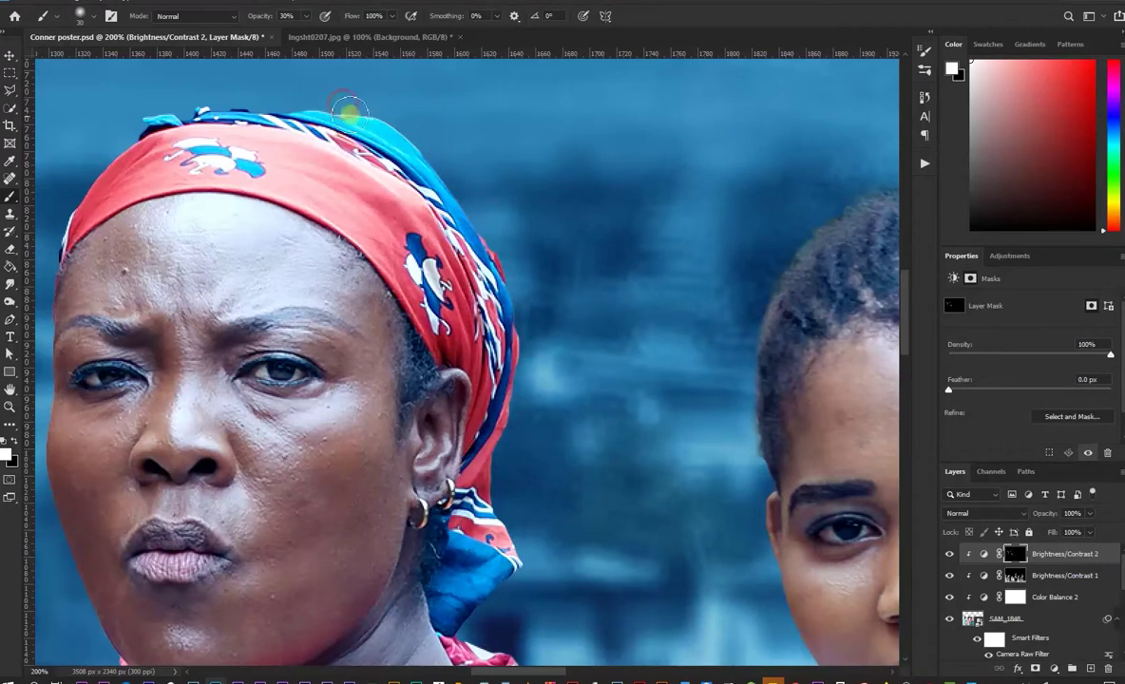
Step: At 70% brush opacity, brighten the background around the woman's headwrap, scarf and neck
{"action": "mouse_move", "coordinate": [347, 105]}
{"action": "left_mouse_down"}
{"action": "mouse_move", "coordinate": [528, 349]}
{"action": "mouse_move", "coordinate": [500, 484]}
{"action": "left_mouse_up"}
{"action": "key", "text": "7"}
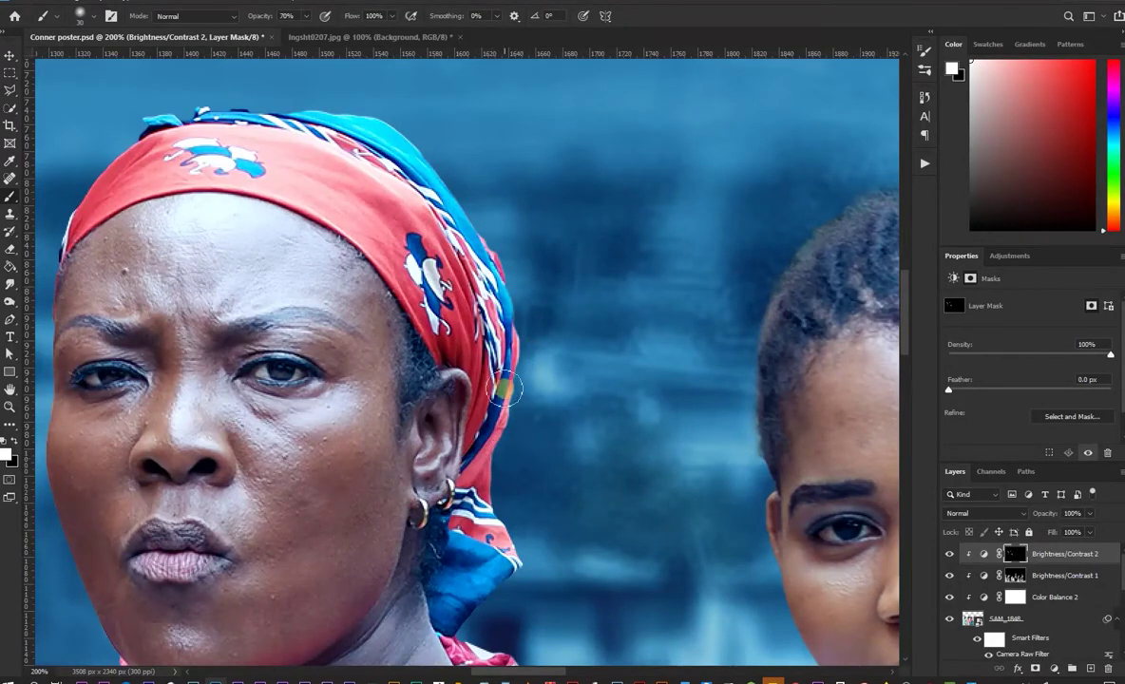
{"action": "mouse_move", "coordinate": [314, 112]}
{"action": "left_mouse_down"}
{"action": "mouse_move", "coordinate": [445, 249]}
{"action": "mouse_move", "coordinate": [494, 551]}
{"action": "mouse_move", "coordinate": [480, 623]}
{"action": "left_mouse_up"}
{"action": "mouse_move", "coordinate": [352, 176]}
{"action": "left_mouse_down"}
{"action": "mouse_move", "coordinate": [440, 228]}
{"action": "mouse_move", "coordinate": [517, 462]}
{"action": "left_mouse_up"}
{"action": "left_click_drag", "start_coordinate": [439, 389], "coordinate": [447, 504]}
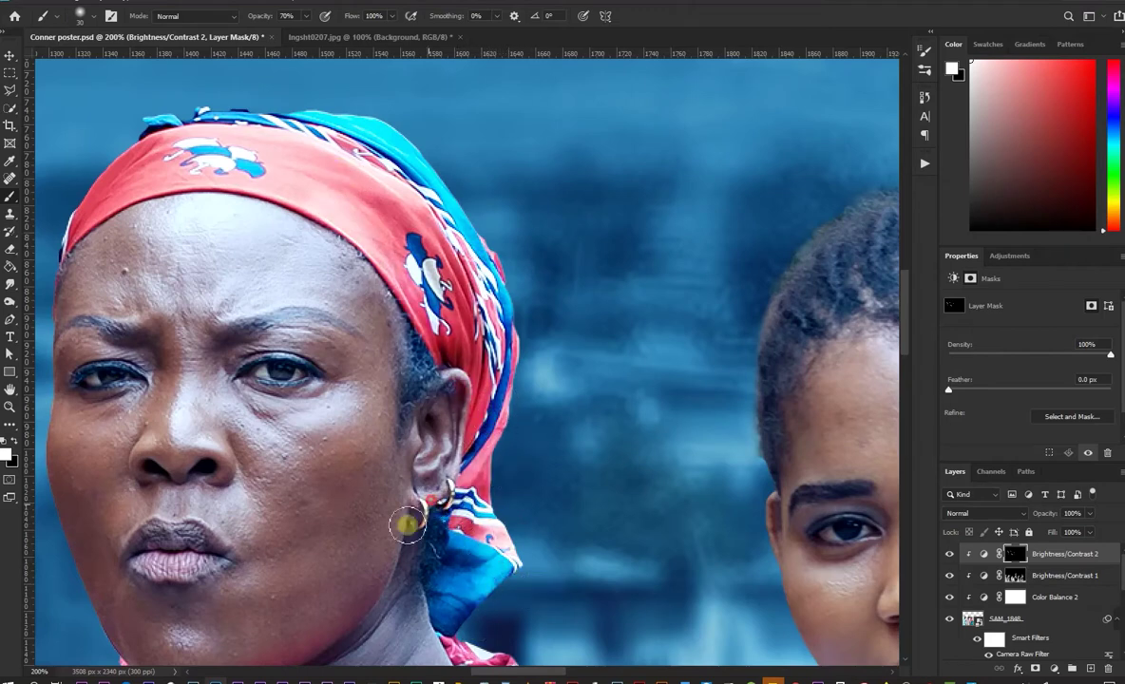
{"action": "left_click_drag", "start_coordinate": [524, 577], "coordinate": [671, 358]}
{"action": "mouse_move", "coordinate": [523, 285]}
{"action": "left_mouse_down"}
{"action": "mouse_move", "coordinate": [497, 444]}
{"action": "mouse_move", "coordinate": [562, 326]}
{"action": "mouse_move", "coordinate": [625, 411]}
{"action": "mouse_move", "coordinate": [696, 473]}
{"action": "mouse_move", "coordinate": [736, 579]}
{"action": "mouse_move", "coordinate": [596, 397]}
{"action": "mouse_move", "coordinate": [583, 350]}
{"action": "mouse_move", "coordinate": [196, 439]}
{"action": "left_mouse_up"}
Step: Brighten the edges around the second woman's hair, jaw and neck
{"action": "left_click_drag", "start_coordinate": [589, 243], "coordinate": [485, 486]}
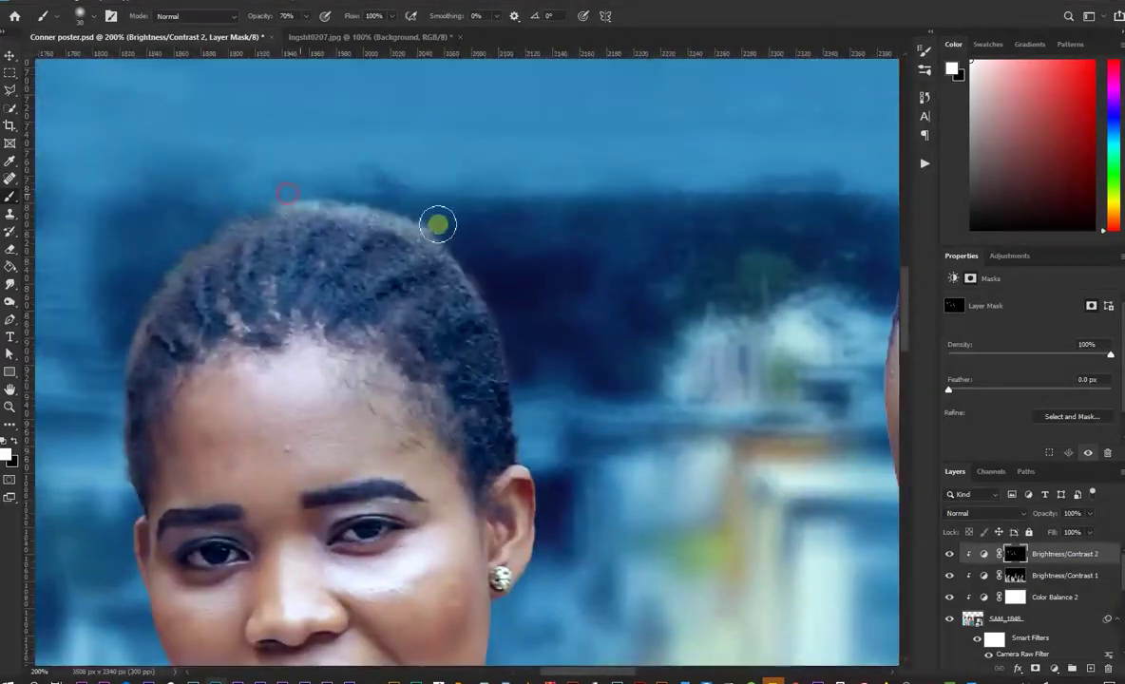
{"action": "mouse_move", "coordinate": [458, 240]}
{"action": "left_mouse_down"}
{"action": "mouse_move", "coordinate": [506, 336]}
{"action": "mouse_move", "coordinate": [517, 401]}
{"action": "mouse_move", "coordinate": [504, 326]}
{"action": "mouse_move", "coordinate": [543, 535]}
{"action": "mouse_move", "coordinate": [561, 364]}
{"action": "left_mouse_up"}
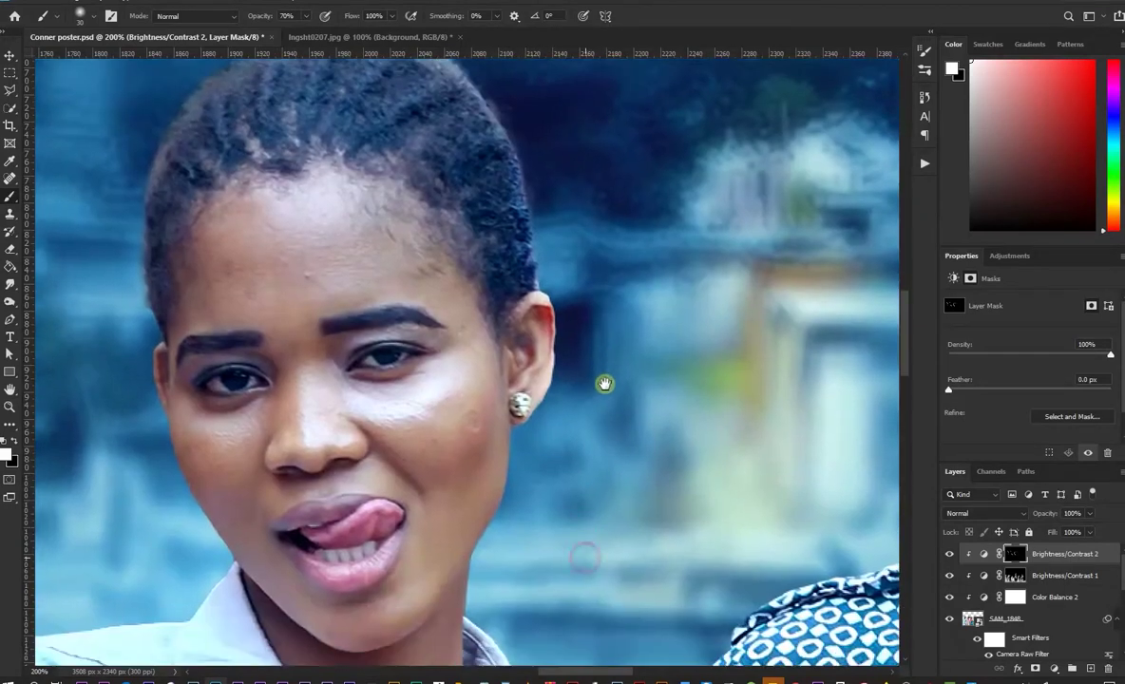
{"action": "left_click_drag", "start_coordinate": [515, 443], "coordinate": [492, 550]}
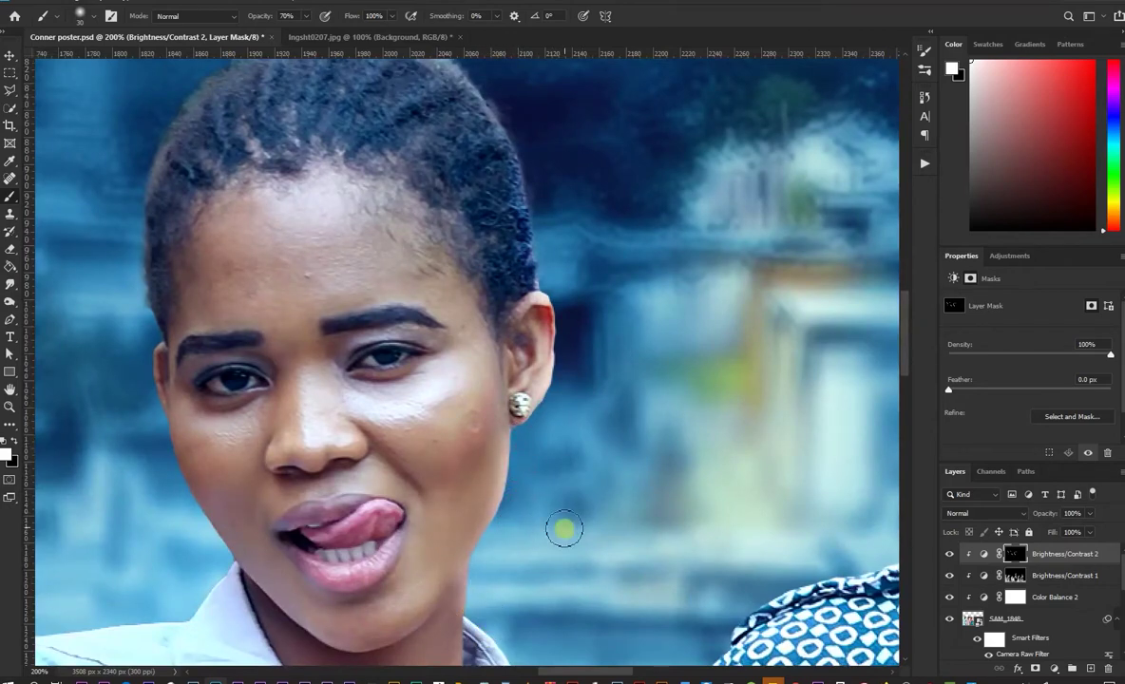
{"action": "mouse_move", "coordinate": [563, 527]}
{"action": "left_mouse_down"}
{"action": "mouse_move", "coordinate": [541, 377]}
{"action": "mouse_move", "coordinate": [502, 432]}
{"action": "mouse_move", "coordinate": [538, 494]}
{"action": "left_mouse_up"}
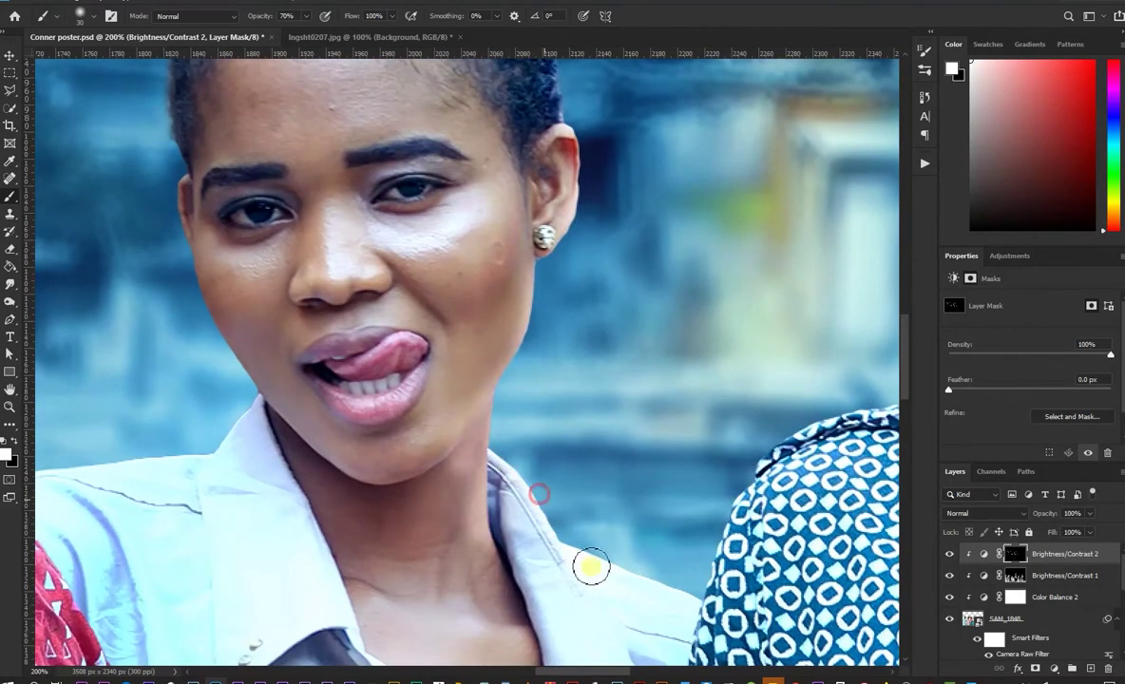
Step: Brighten the edge along the next man's shoulder and shirt
{"action": "mouse_move", "coordinate": [558, 352]}
{"action": "left_mouse_down"}
{"action": "mouse_move", "coordinate": [469, 270]}
{"action": "mouse_move", "coordinate": [478, 342]}
{"action": "left_mouse_up"}
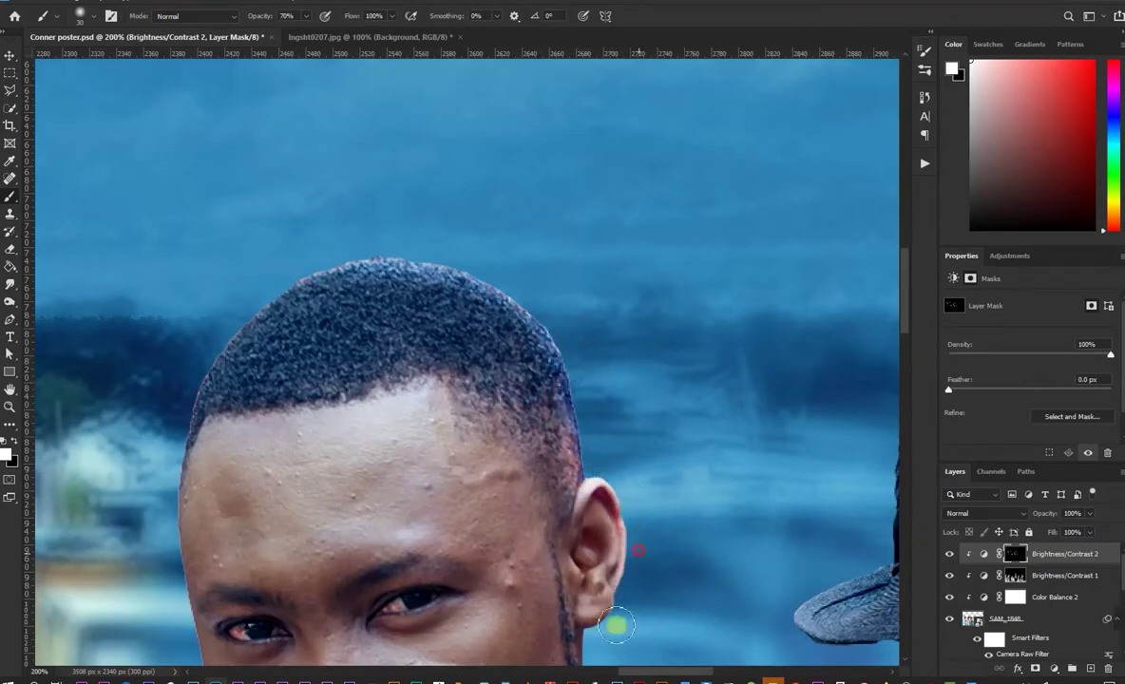
{"action": "left_click_drag", "start_coordinate": [594, 633], "coordinate": [657, 347]}
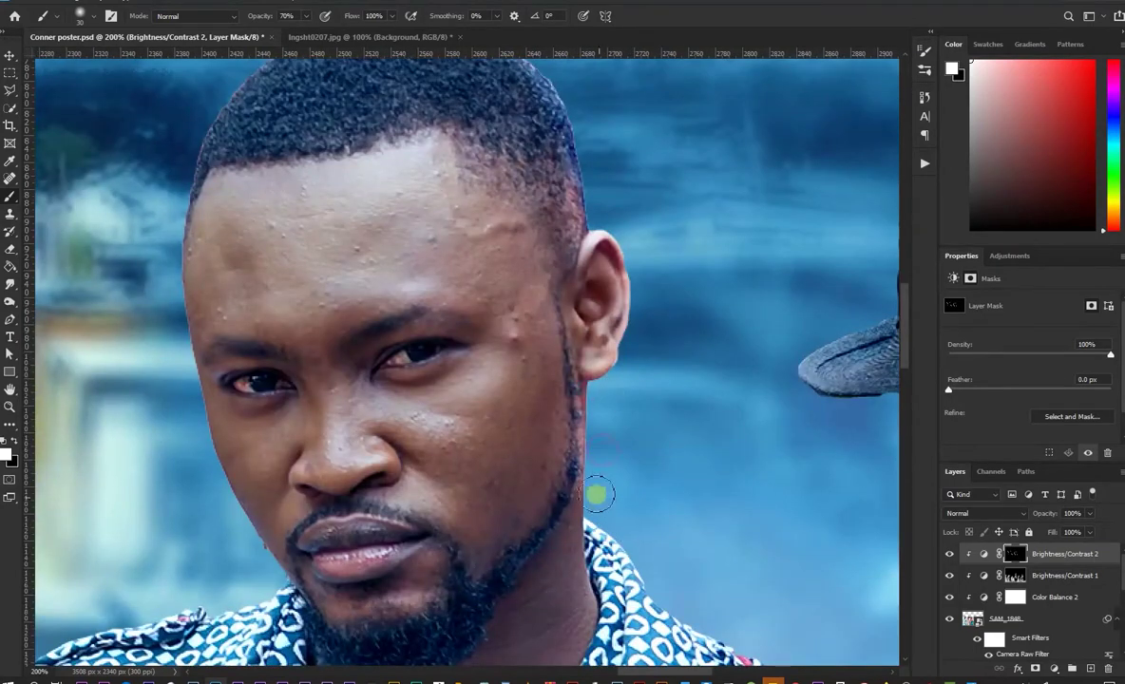
{"action": "mouse_move", "coordinate": [648, 583]}
{"action": "left_mouse_down"}
{"action": "mouse_move", "coordinate": [586, 393]}
{"action": "mouse_move", "coordinate": [798, 561]}
{"action": "left_mouse_up"}
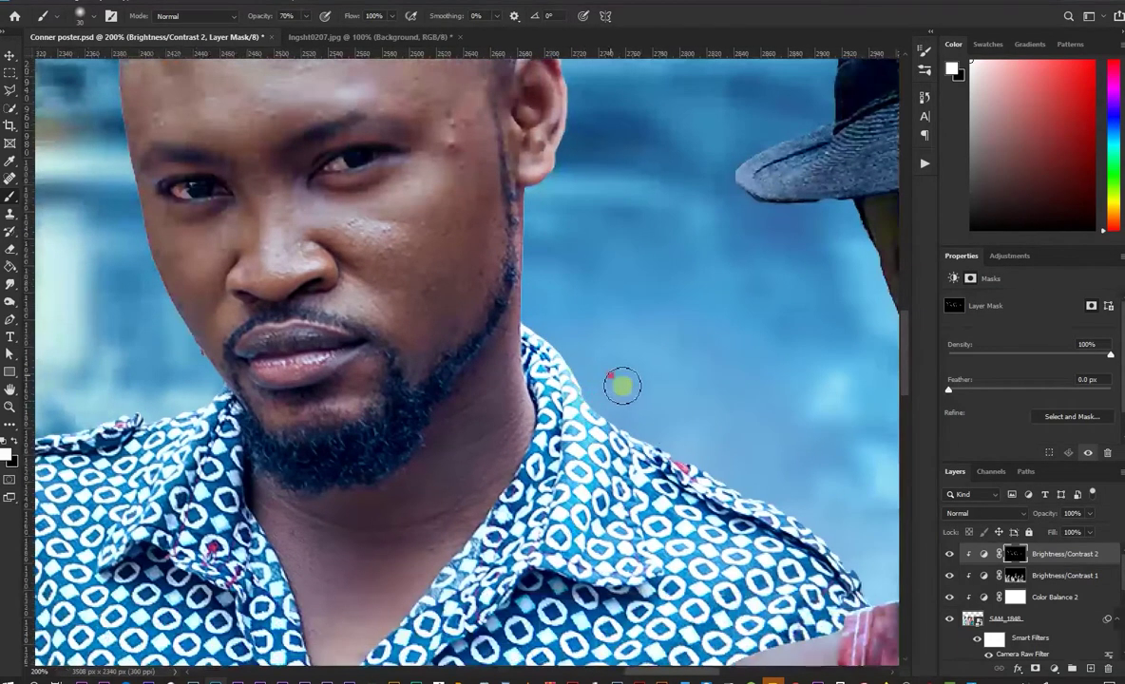
{"action": "left_click_drag", "start_coordinate": [680, 521], "coordinate": [689, 400]}
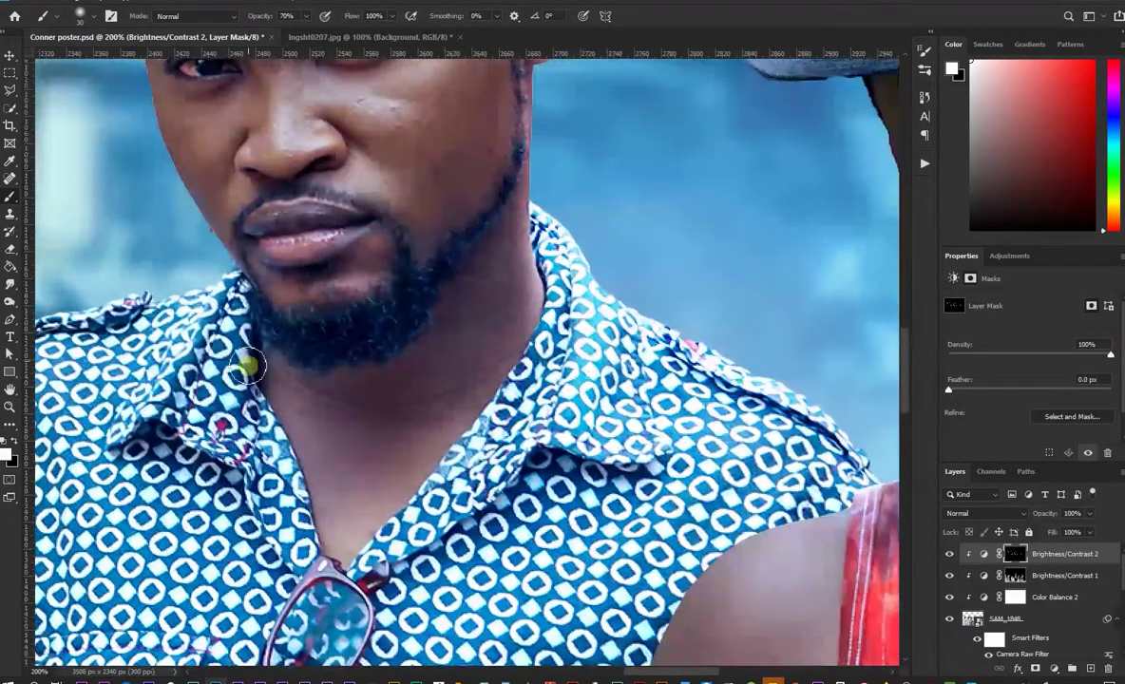
{"action": "left_click_drag", "start_coordinate": [436, 463], "coordinate": [388, 339]}
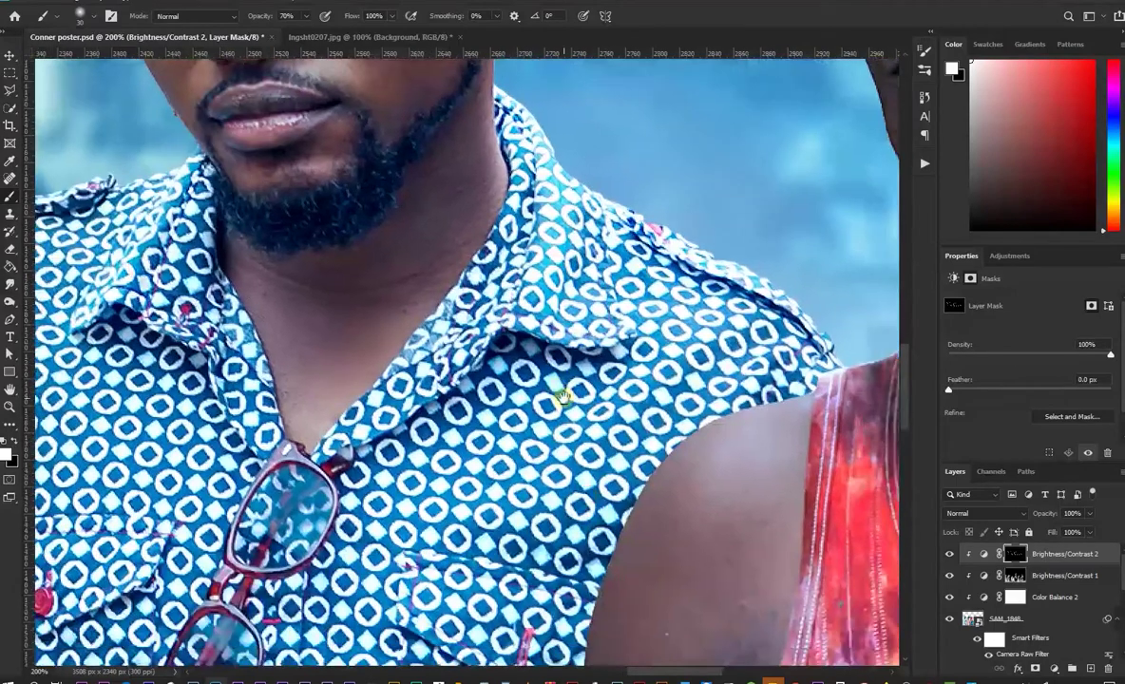
{"action": "left_click_drag", "start_coordinate": [375, 227], "coordinate": [357, 383]}
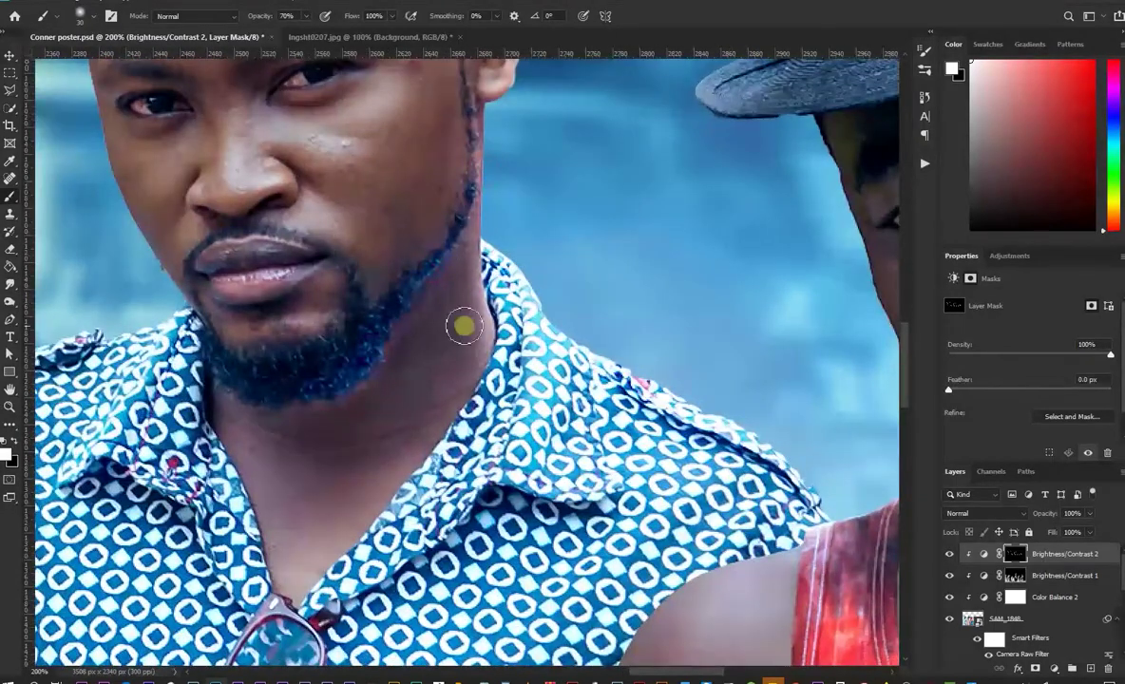
Step: Brighten the right hat man's hat, ear, neck and beard edges, then zoom out
{"action": "scroll", "coordinate": [294, 333], "scroll_direction": "right", "scroll_amount": 10}
{"action": "scroll", "coordinate": [469, 375], "scroll_direction": "up", "scroll_amount": 10}
{"action": "mouse_move", "coordinate": [407, 254]}
{"action": "left_mouse_down"}
{"action": "mouse_move", "coordinate": [581, 468]}
{"action": "mouse_move", "coordinate": [532, 513]}
{"action": "left_mouse_up"}
{"action": "scroll", "coordinate": [547, 357], "scroll_direction": "down", "scroll_amount": 3}
{"action": "mouse_move", "coordinate": [459, 397]}
{"action": "left_mouse_down"}
{"action": "mouse_move", "coordinate": [522, 501]}
{"action": "mouse_move", "coordinate": [490, 334]}
{"action": "mouse_move", "coordinate": [485, 394]}
{"action": "mouse_move", "coordinate": [515, 523]}
{"action": "left_mouse_up"}
{"action": "mouse_move", "coordinate": [558, 484]}
{"action": "left_mouse_down"}
{"action": "mouse_move", "coordinate": [481, 339]}
{"action": "mouse_move", "coordinate": [557, 527]}
{"action": "left_mouse_up"}
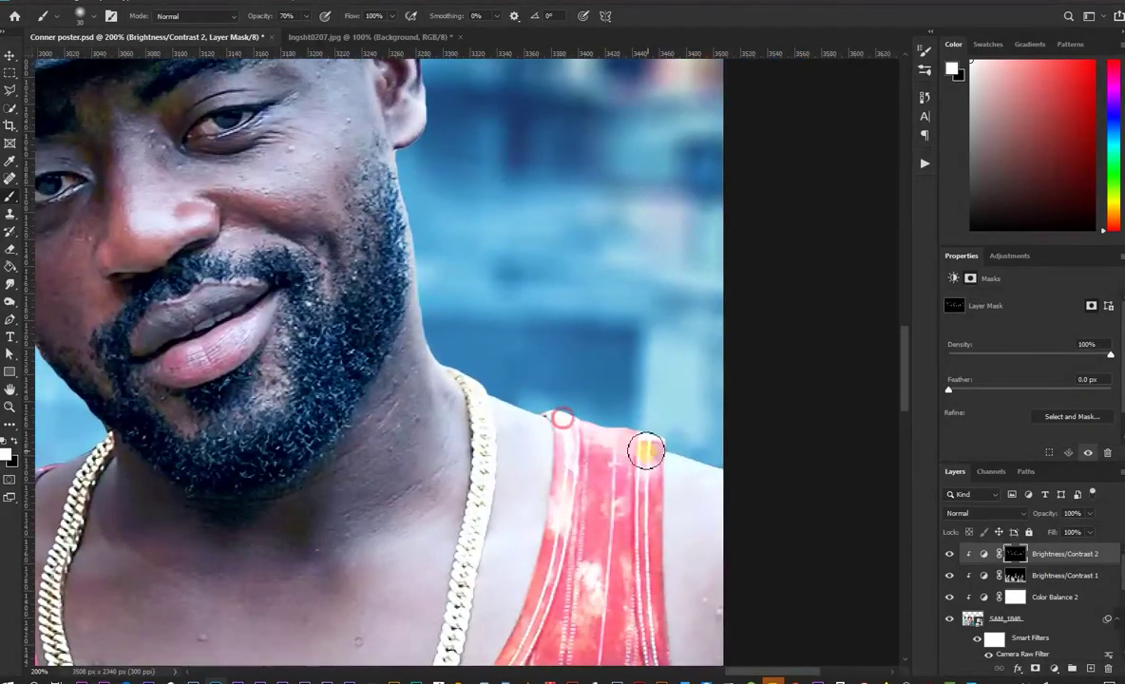
{"action": "left_click_drag", "start_coordinate": [382, 221], "coordinate": [318, 459]}
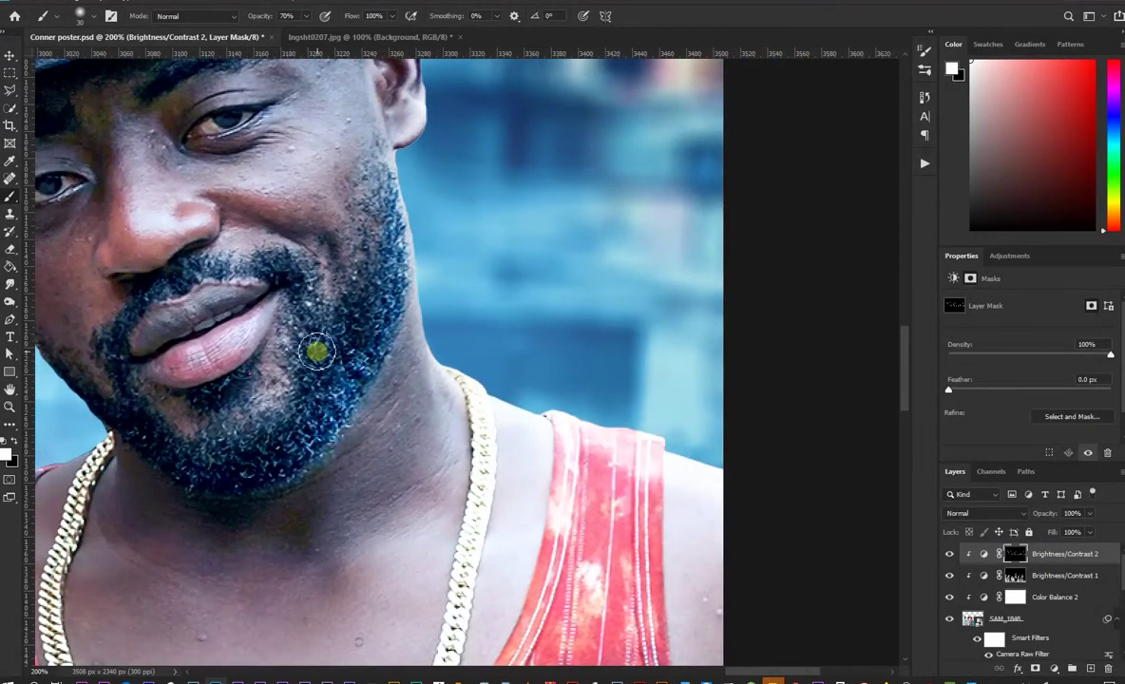
{"action": "scroll", "coordinate": [529, 407], "scroll_direction": "up", "scroll_amount": 3}
{"action": "key", "text": "ctrl+minus"}
{"action": "key", "text": "ctrl+minus"}
{"action": "key", "text": "ctrl+minus"}
{"action": "key", "text": "ctrl+minus"}
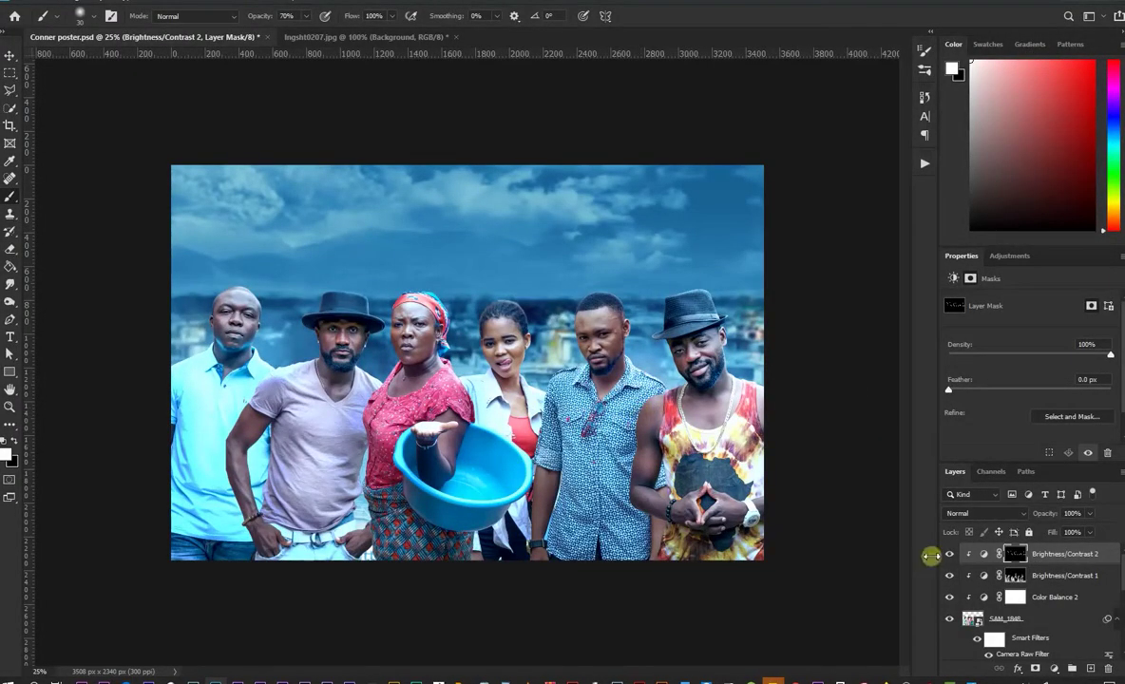
Step: Add a Solid Color fill layer and temporarily hide it to see the photo
{"action": "left_click", "coordinate": [1054, 669]}
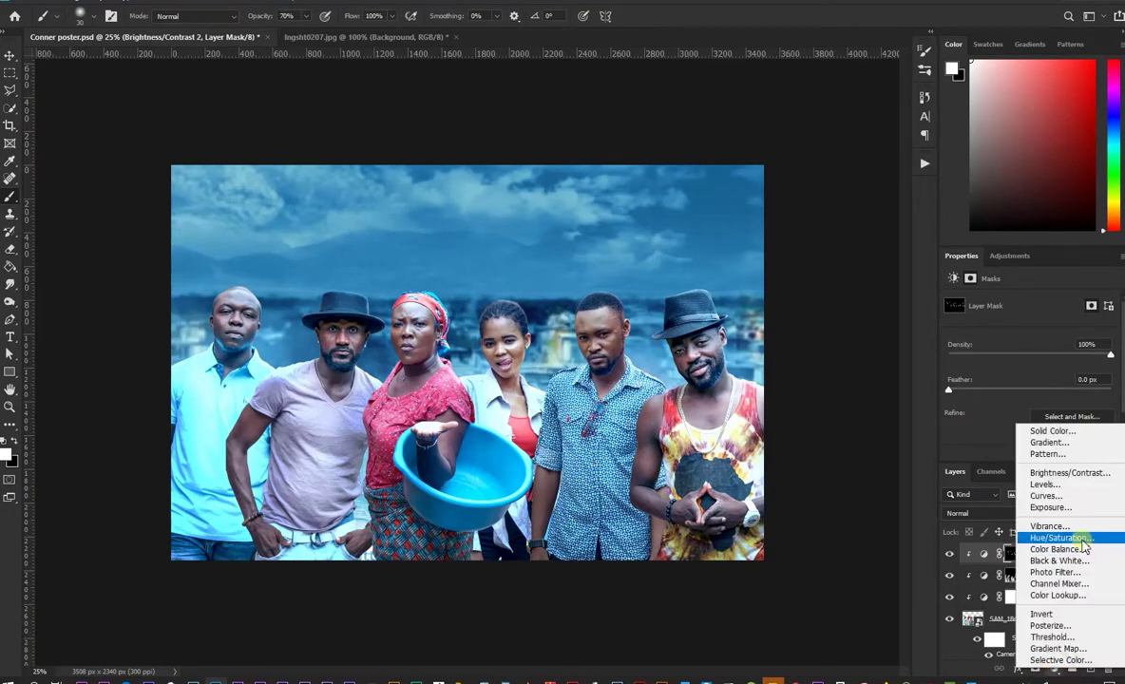
{"action": "left_click", "coordinate": [1052, 432]}
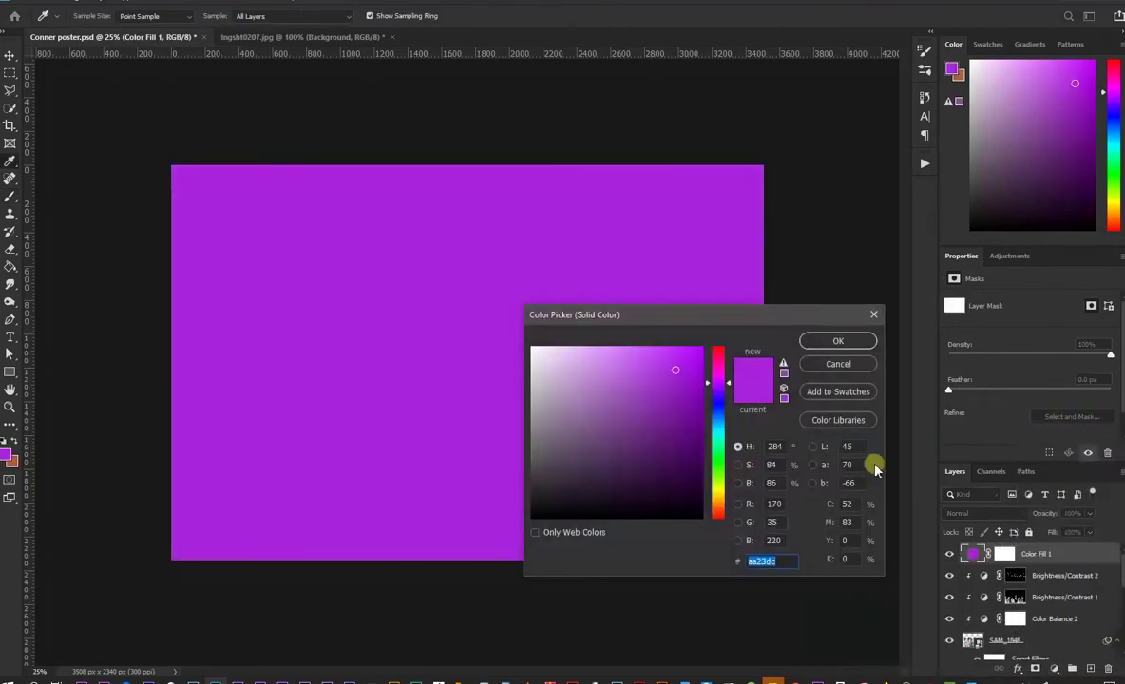
{"action": "left_click", "coordinate": [836, 342]}
{"action": "left_click", "coordinate": [948, 553]}
Step: Recolour Color Fill 1 to a light cyan (aefffc) sampled from the sky, and show it
{"action": "double_click", "coordinate": [970, 553]}
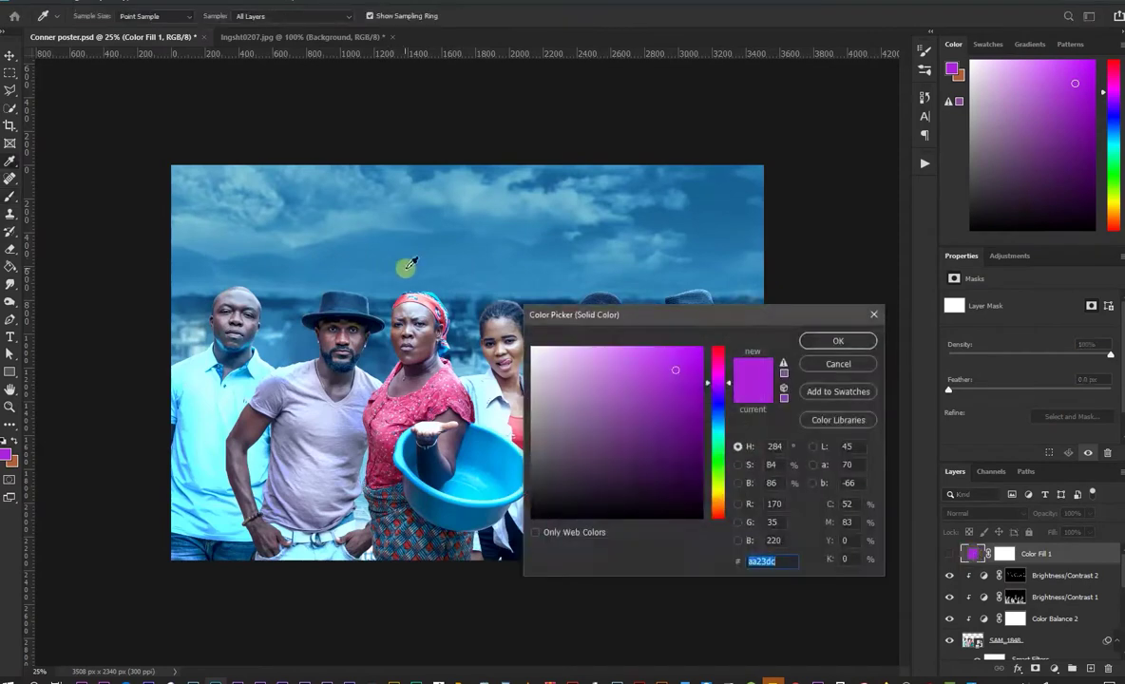
{"action": "left_click", "coordinate": [472, 408]}
{"action": "left_click", "coordinate": [707, 429]}
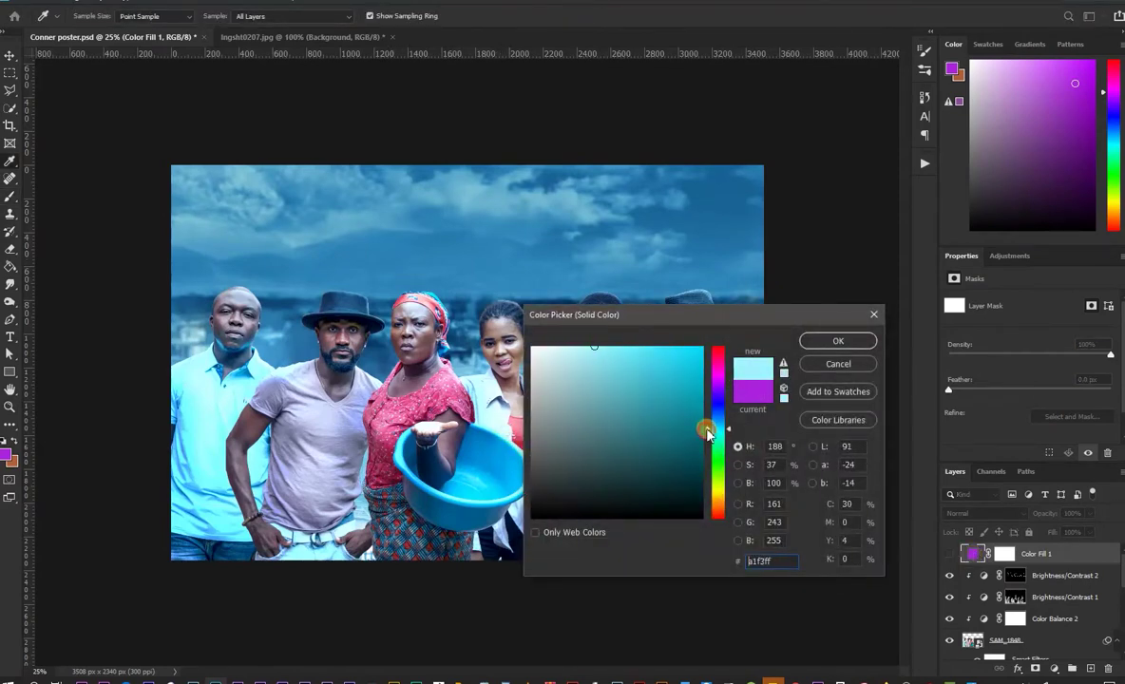
{"action": "left_click", "coordinate": [708, 433]}
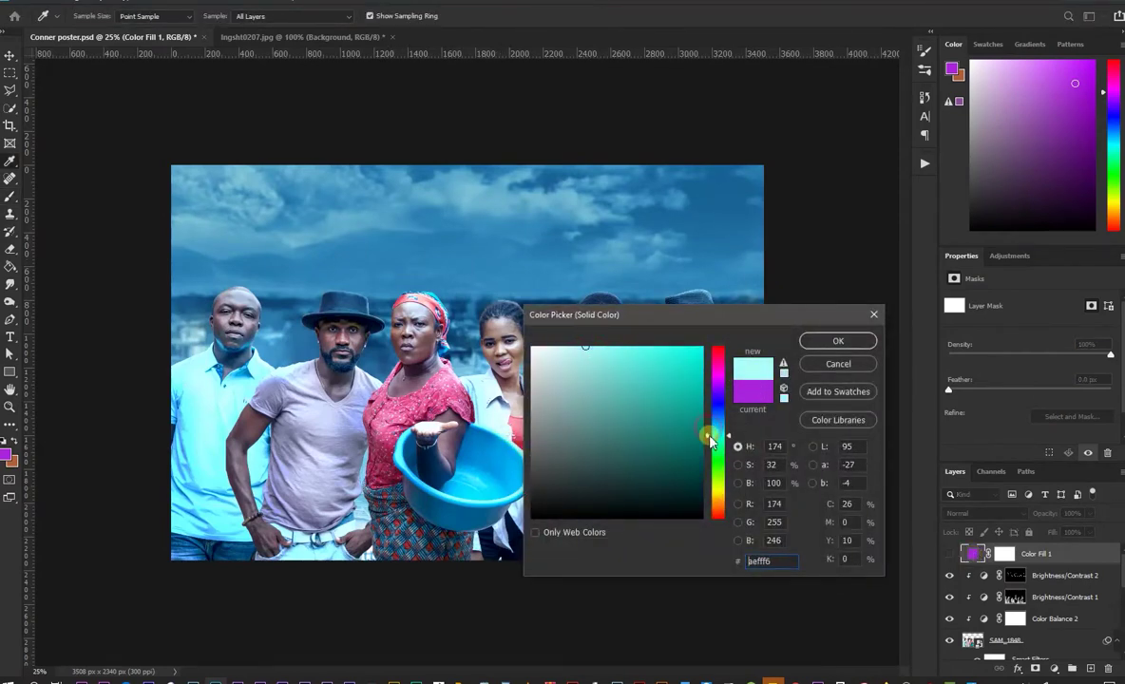
{"action": "left_click", "coordinate": [836, 340]}
{"action": "left_click", "coordinate": [948, 553]}
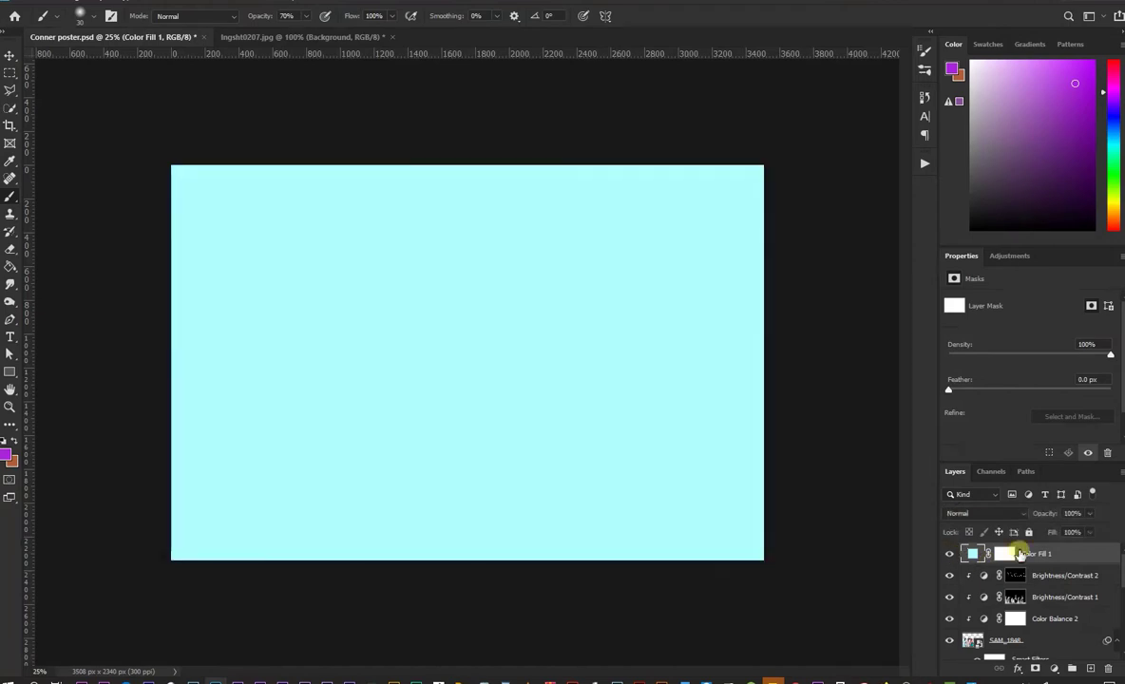
{"action": "left_click", "coordinate": [1005, 553]}
{"action": "double_click", "coordinate": [1094, 551]}
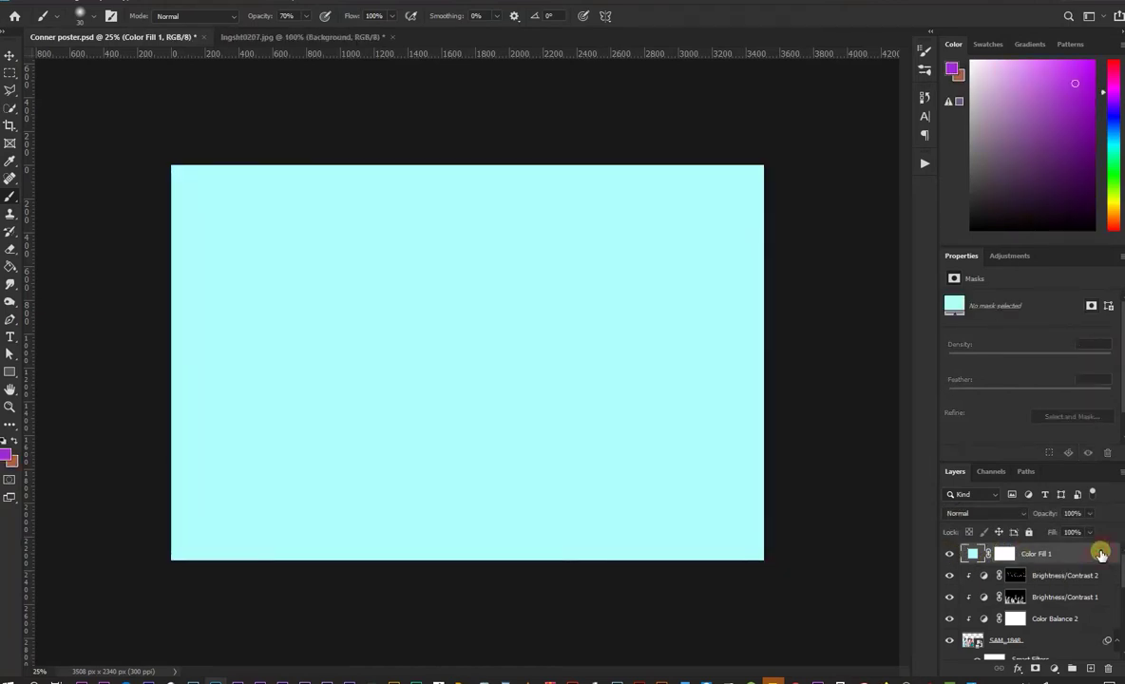
Step: Split Color Fill 1's Underlying Layer Blend If sliders to 0/223/255 for a pale cyan wash
{"action": "mouse_move", "coordinate": [756, 472]}
{"action": "left_mouse_down"}
{"action": "mouse_move", "coordinate": [901, 477]}
{"action": "mouse_move", "coordinate": [667, 487]}
{"action": "mouse_move", "coordinate": [758, 469]}
{"action": "mouse_move", "coordinate": [895, 469]}
{"action": "mouse_move", "coordinate": [903, 484]}
{"action": "mouse_move", "coordinate": [630, 484]}
{"action": "mouse_move", "coordinate": [896, 484]}
{"action": "mouse_move", "coordinate": [854, 484]}
{"action": "mouse_move", "coordinate": [999, 469]}
{"action": "left_mouse_up"}
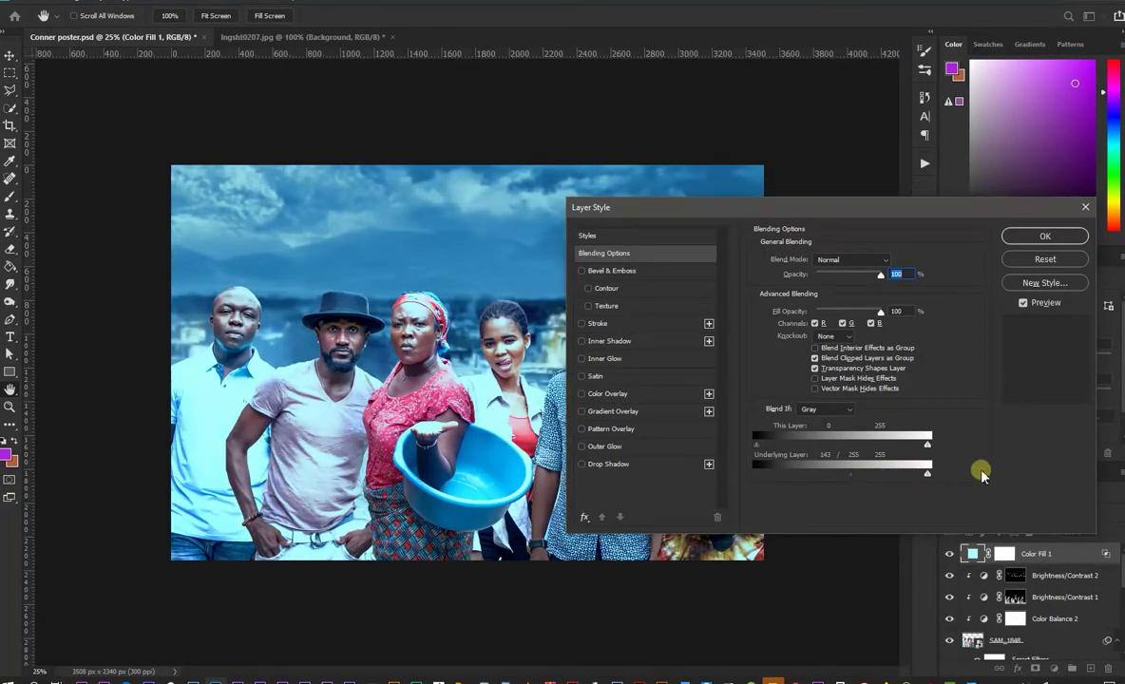
{"action": "left_click_drag", "start_coordinate": [849, 472], "coordinate": [876, 473]}
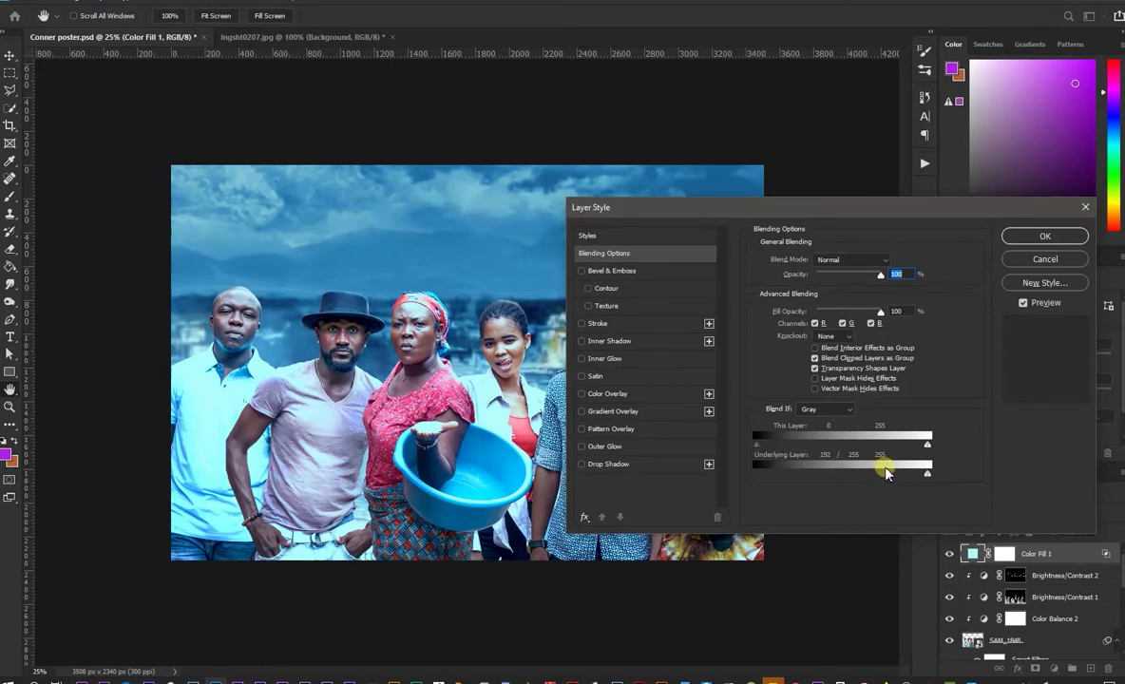
{"action": "mouse_move", "coordinate": [731, 209]}
{"action": "left_mouse_down"}
{"action": "mouse_move", "coordinate": [1000, 228]}
{"action": "mouse_move", "coordinate": [904, 259]}
{"action": "mouse_move", "coordinate": [585, 256]}
{"action": "left_mouse_up"}
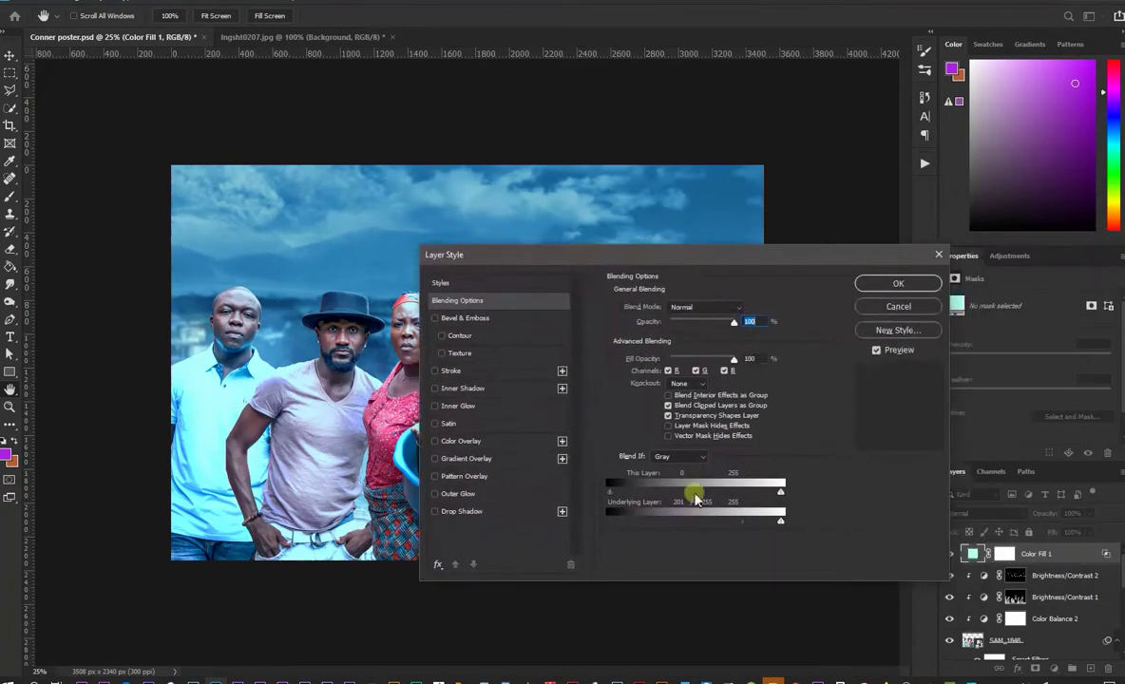
{"action": "left_click_drag", "start_coordinate": [742, 519], "coordinate": [532, 520]}
{"action": "mouse_move", "coordinate": [589, 254]}
{"action": "left_mouse_down"}
{"action": "mouse_move", "coordinate": [764, 218]}
{"action": "mouse_move", "coordinate": [783, 193]}
{"action": "left_mouse_up"}
{"action": "mouse_move", "coordinate": [975, 464]}
{"action": "left_mouse_down"}
{"action": "mouse_move", "coordinate": [930, 460]}
{"action": "mouse_move", "coordinate": [963, 466]}
{"action": "left_mouse_up"}
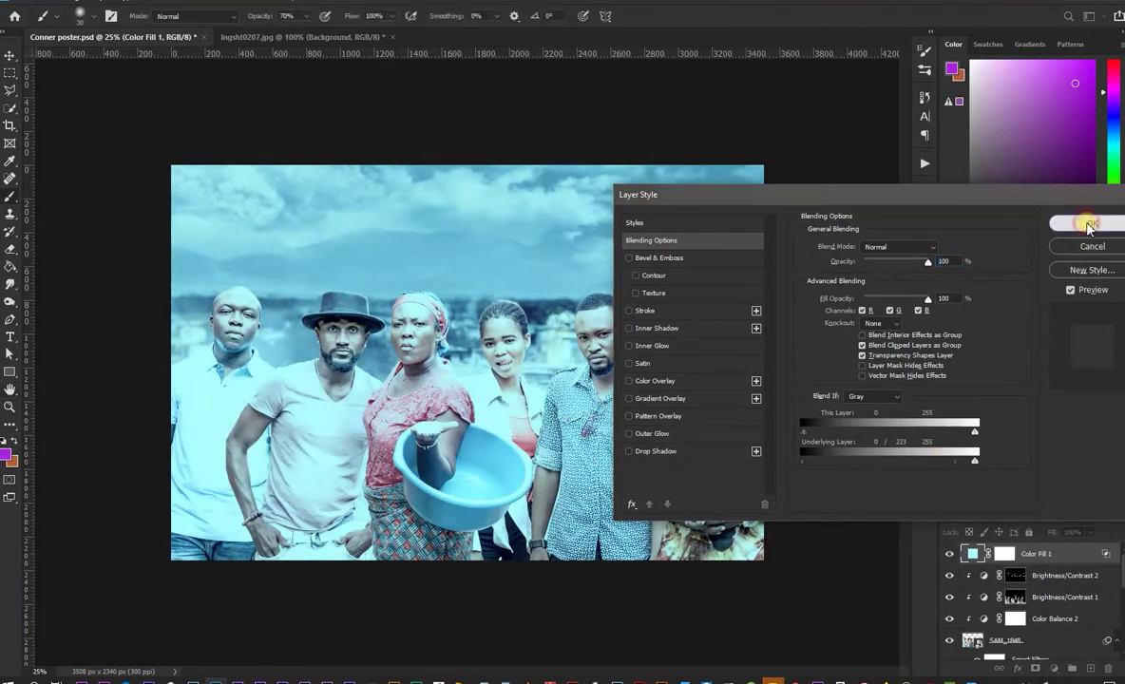
{"action": "left_click", "coordinate": [1091, 222]}
Step: Target the Color Fill 1 mask and reset colours to default black and white
{"action": "left_click", "coordinate": [1005, 555]}
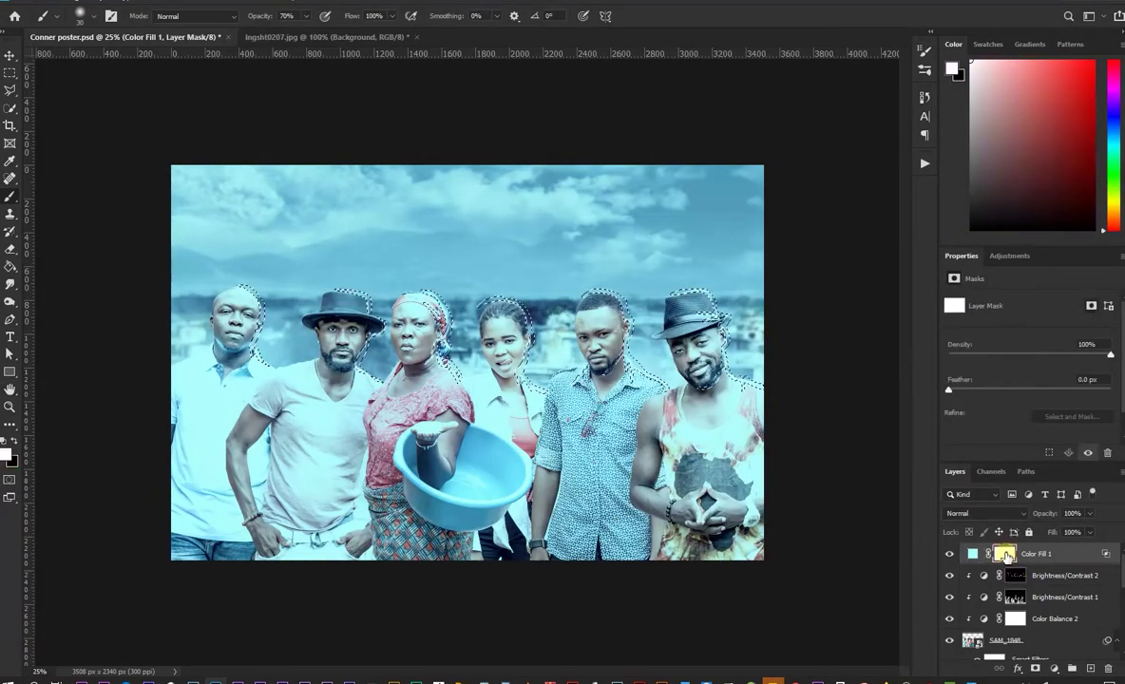
{"action": "left_click", "coordinate": [1050, 551]}
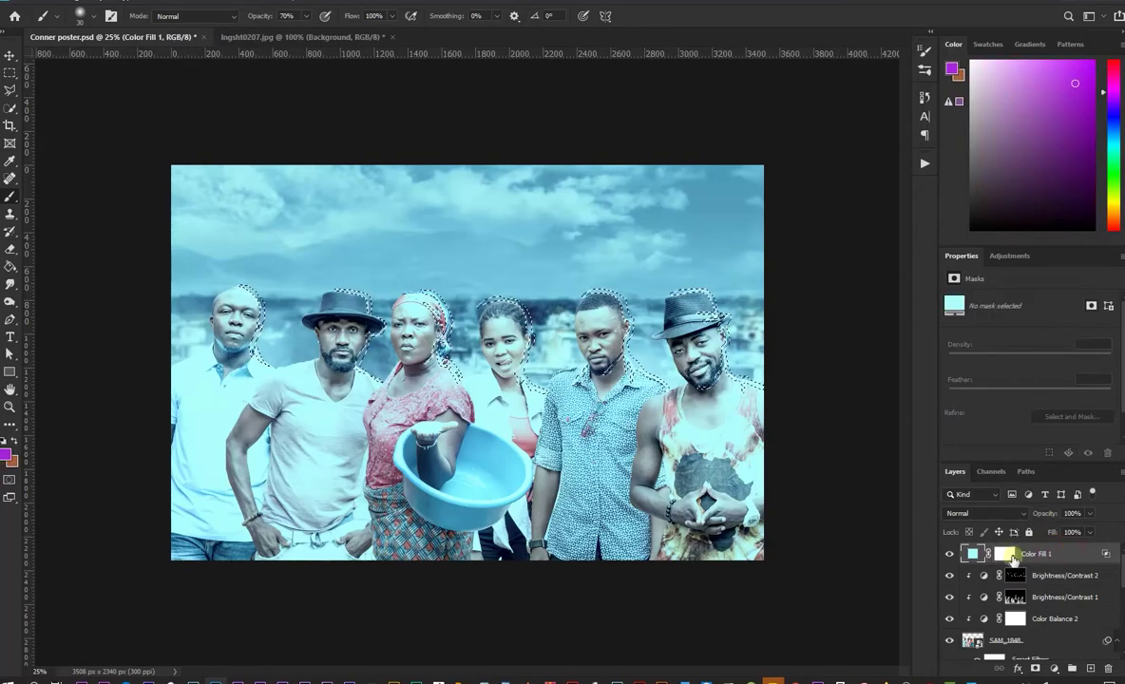
{"action": "left_click", "coordinate": [969, 555]}
{"action": "left_click", "coordinate": [1017, 557]}
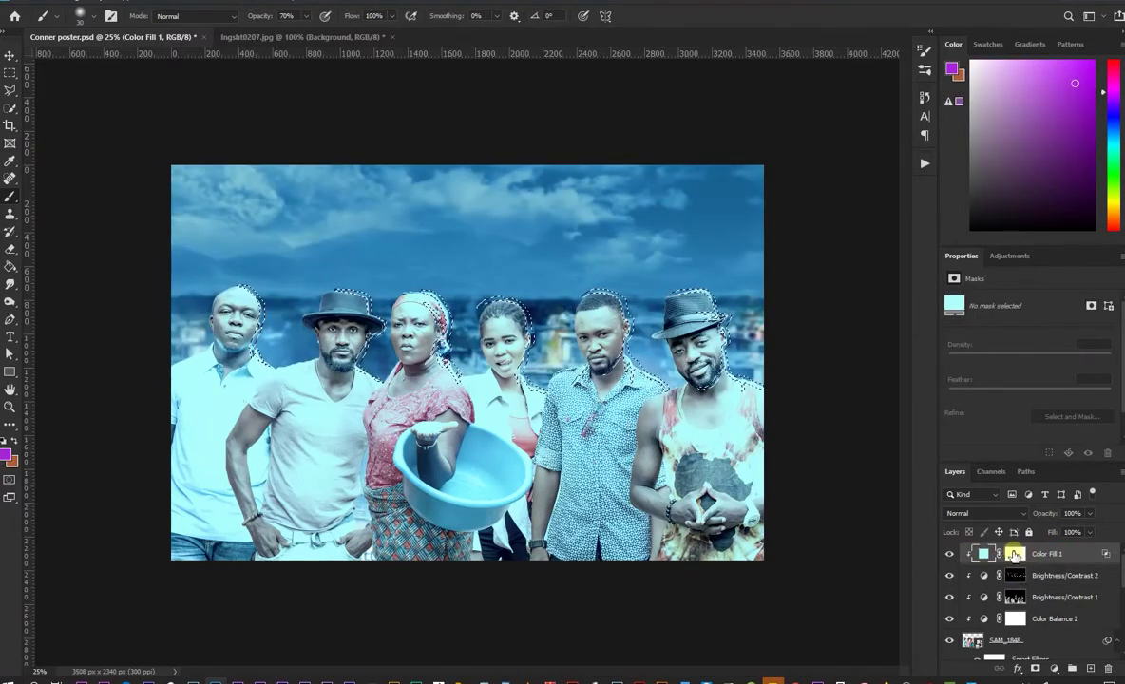
{"action": "left_click", "coordinate": [1014, 554]}
{"action": "left_click", "coordinate": [16, 443]}
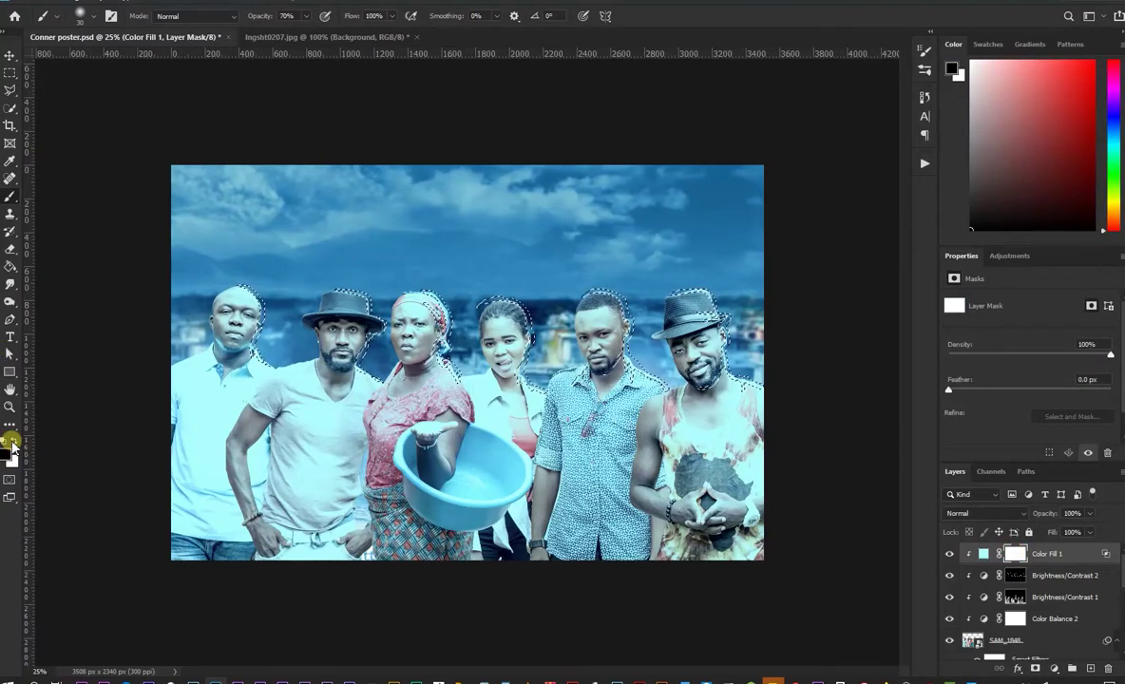
Step: Invert the Color Fill 1 mask to hide the cyan and set the layer to Linear Dodge (Add)
{"action": "left_click", "coordinate": [984, 551]}
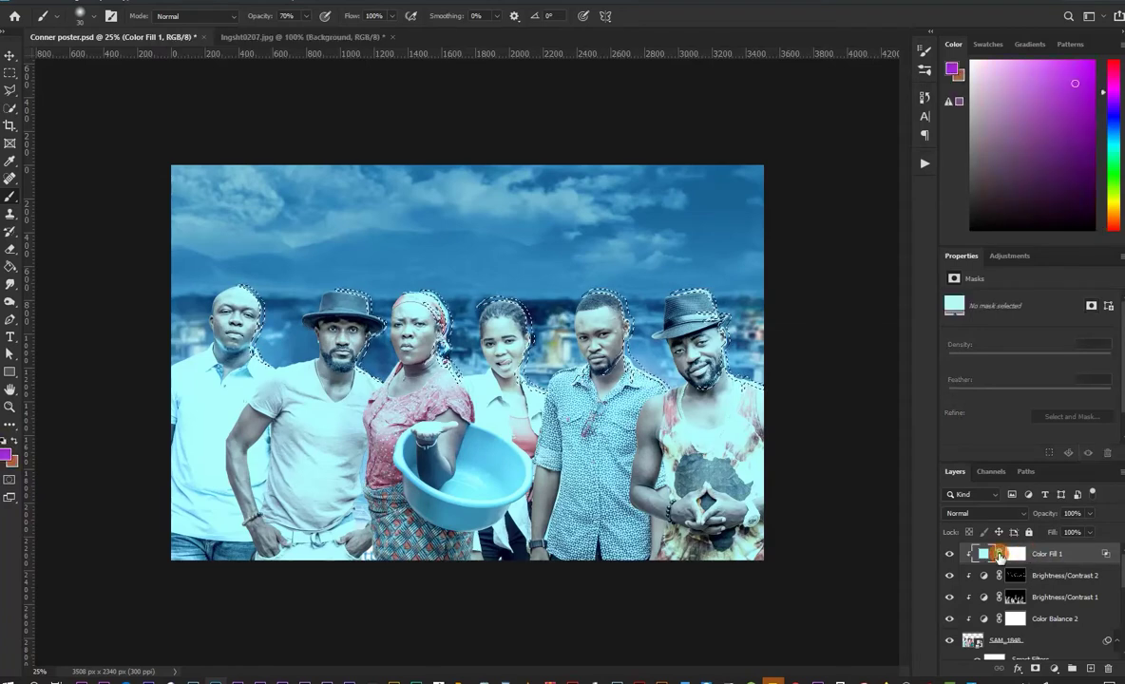
{"action": "left_click", "coordinate": [9, 267]}
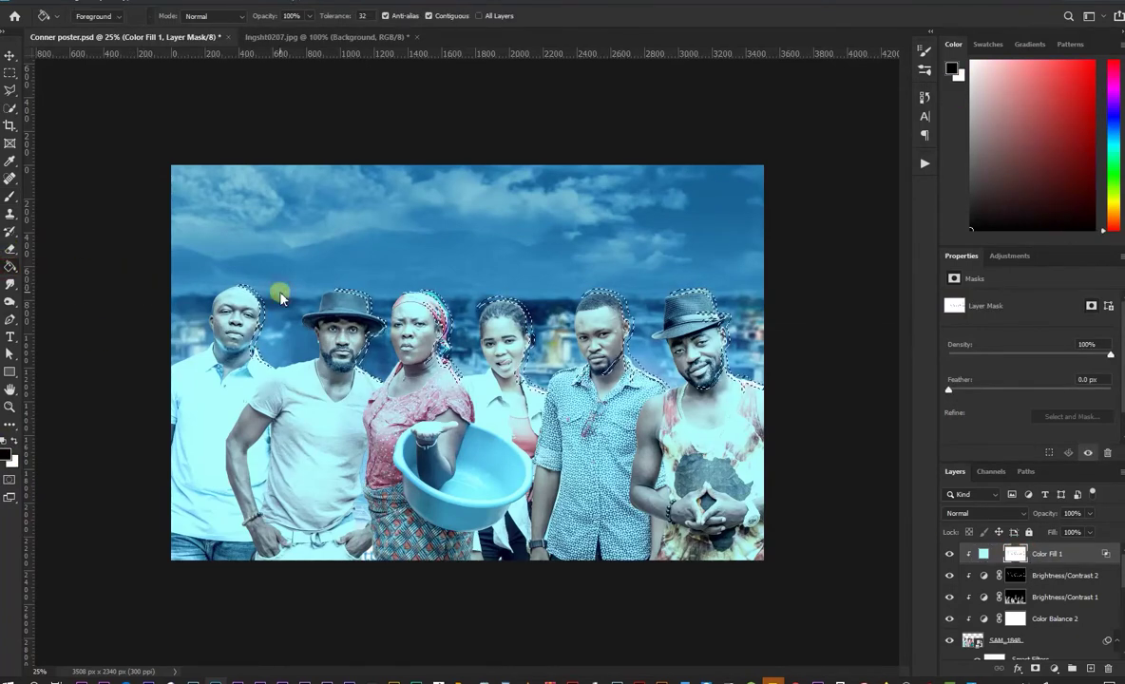
{"action": "left_click", "coordinate": [1015, 555]}
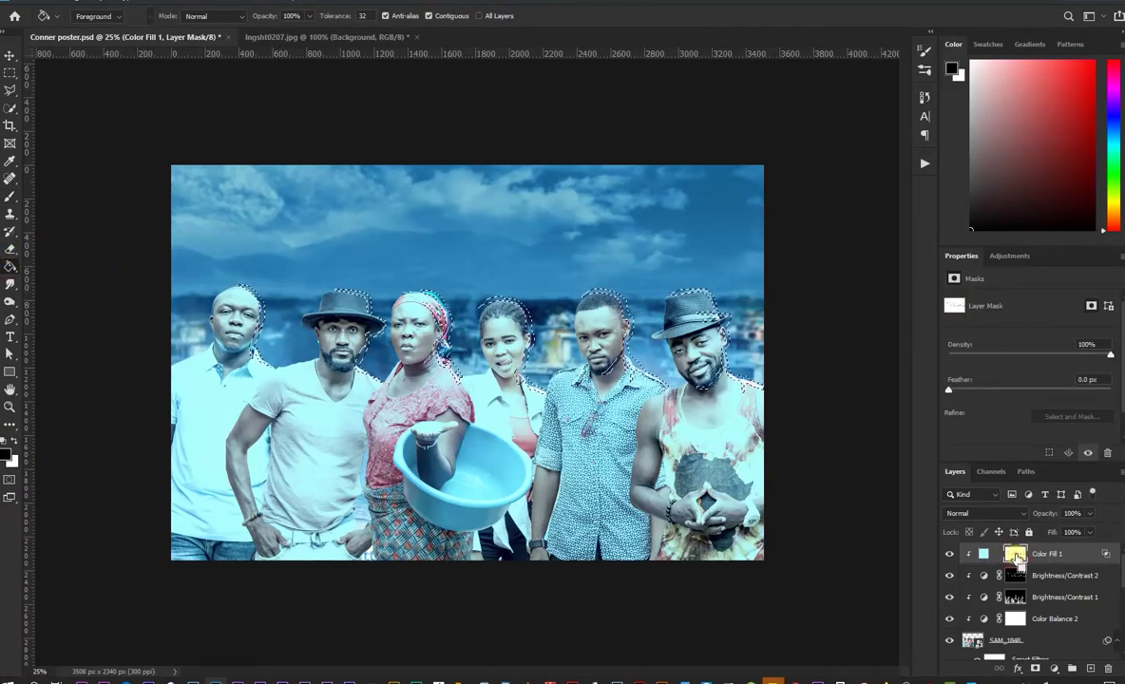
{"action": "key", "text": "ctrl+i"}
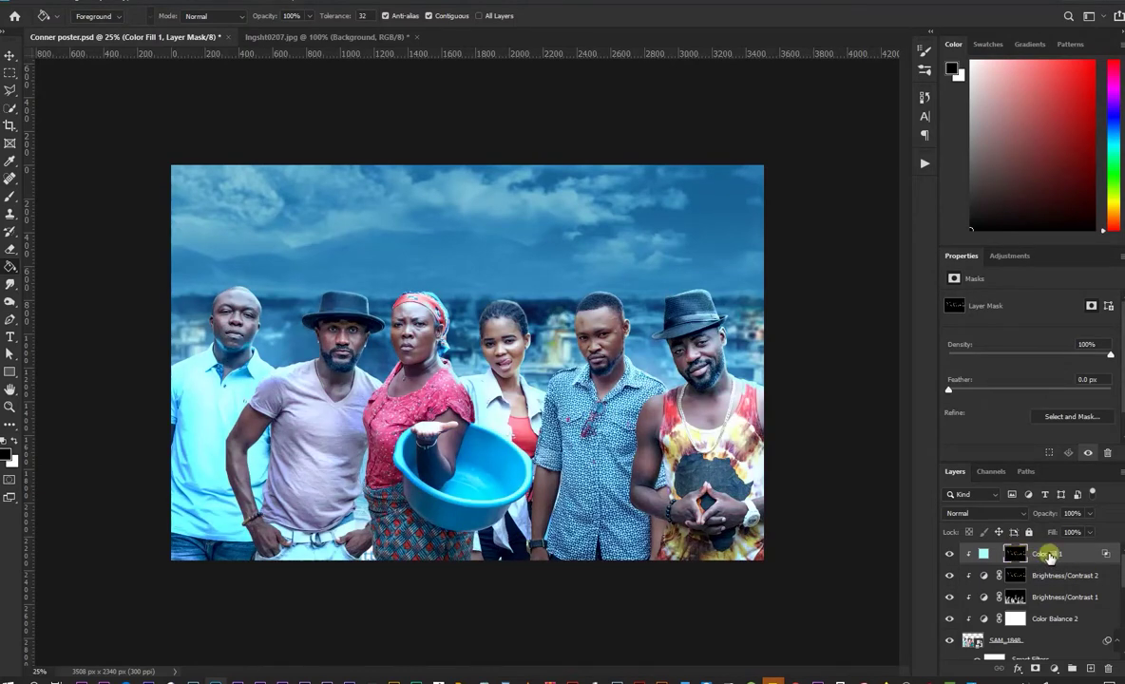
{"action": "left_click", "coordinate": [986, 513]}
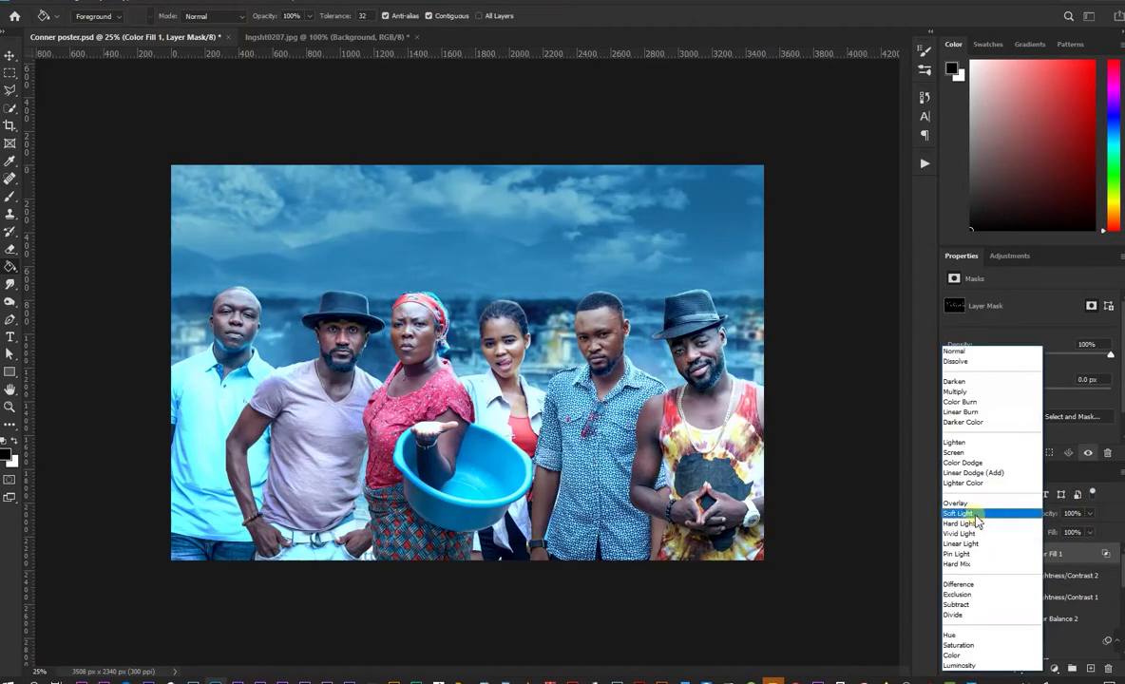
{"action": "left_click", "coordinate": [956, 473]}
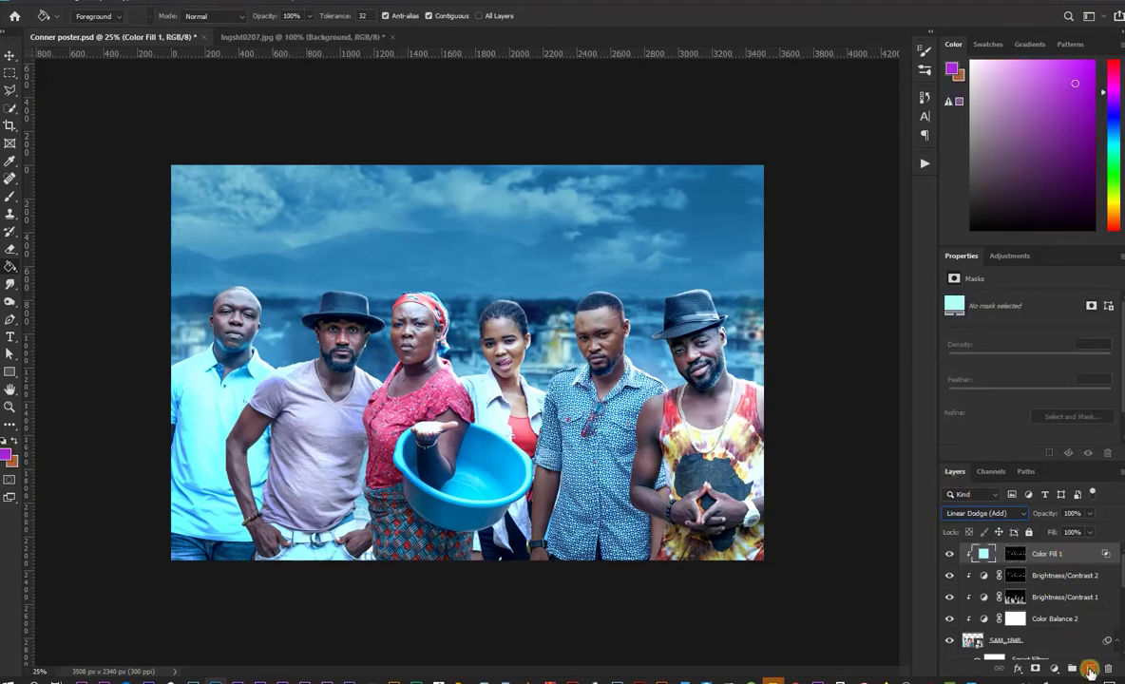
Step: Paint a sampled pale cyan haze over the upper right with a soft brush, in Soft Light mode
{"action": "key", "text": "b"}
{"action": "left_click", "coordinate": [8, 460]}
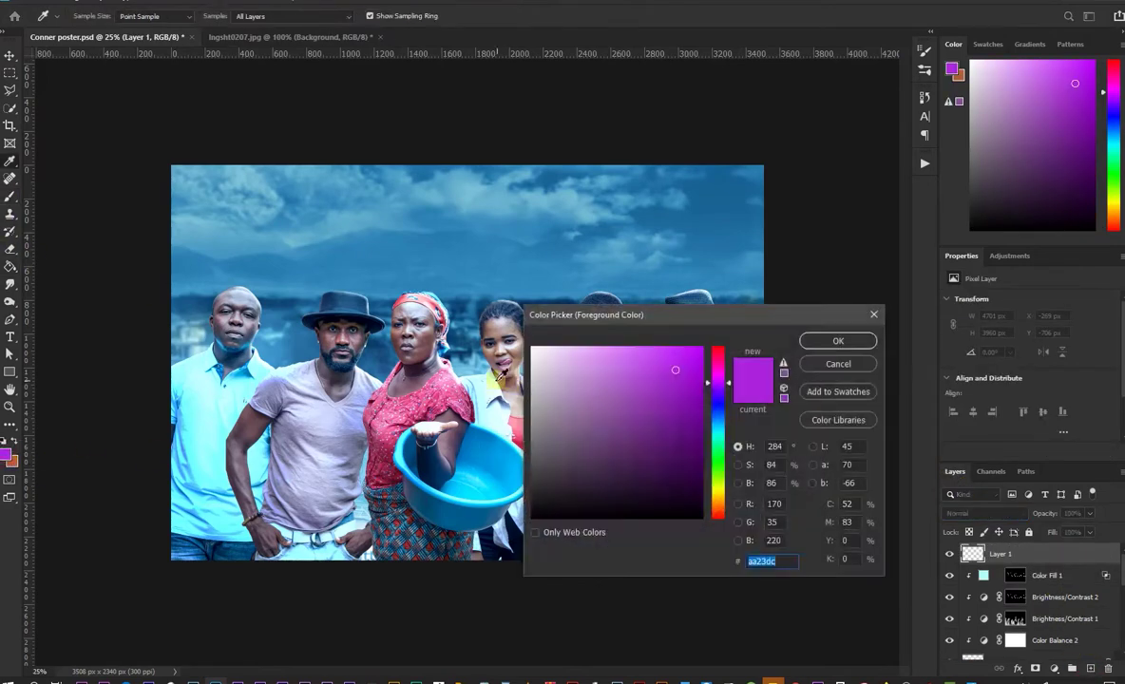
{"action": "left_click", "coordinate": [488, 372]}
{"action": "left_click", "coordinate": [812, 340]}
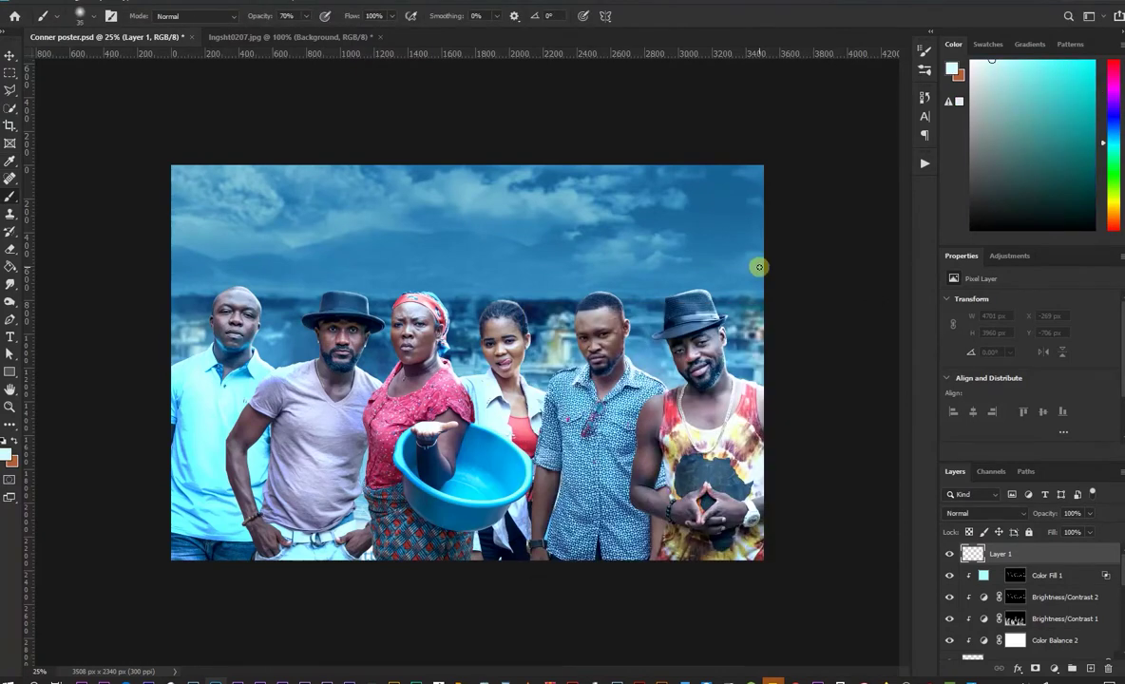
{"action": "left_click_drag", "start_coordinate": [746, 279], "coordinate": [723, 249]}
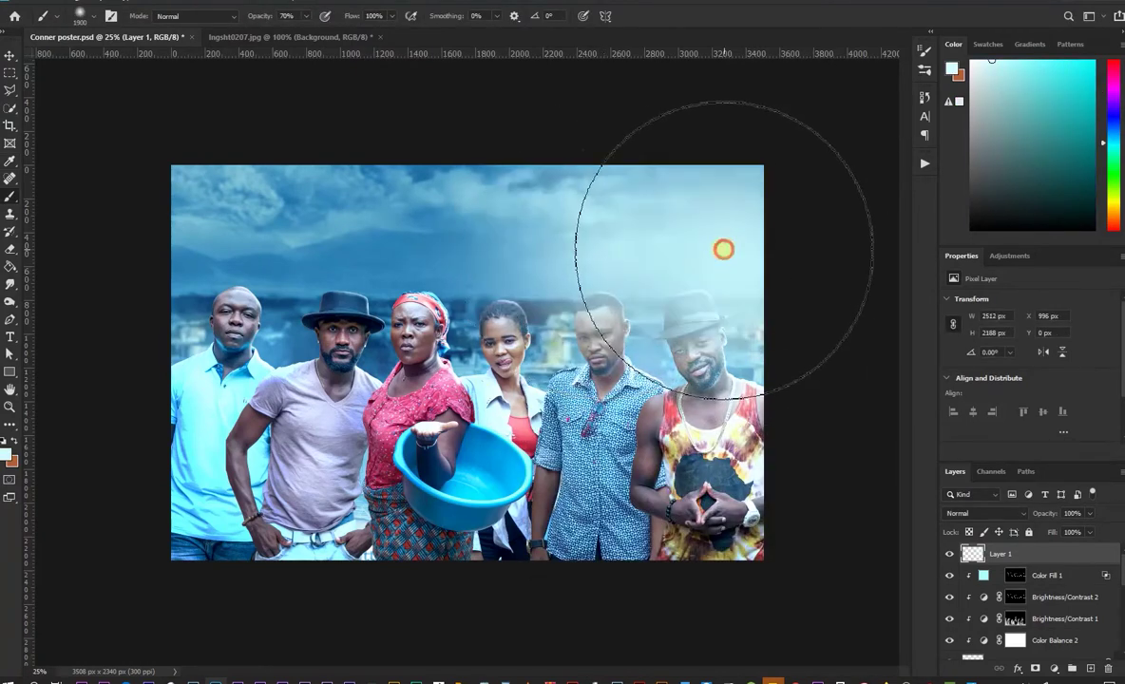
{"action": "left_click", "coordinate": [743, 243]}
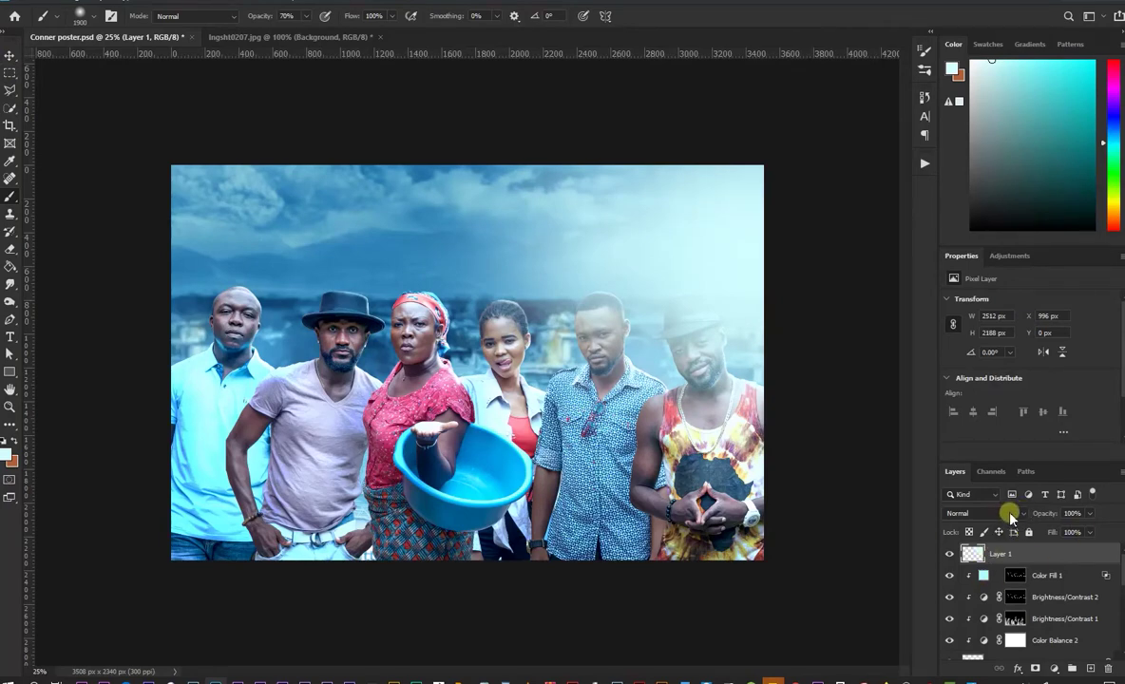
{"action": "left_click", "coordinate": [1010, 514]}
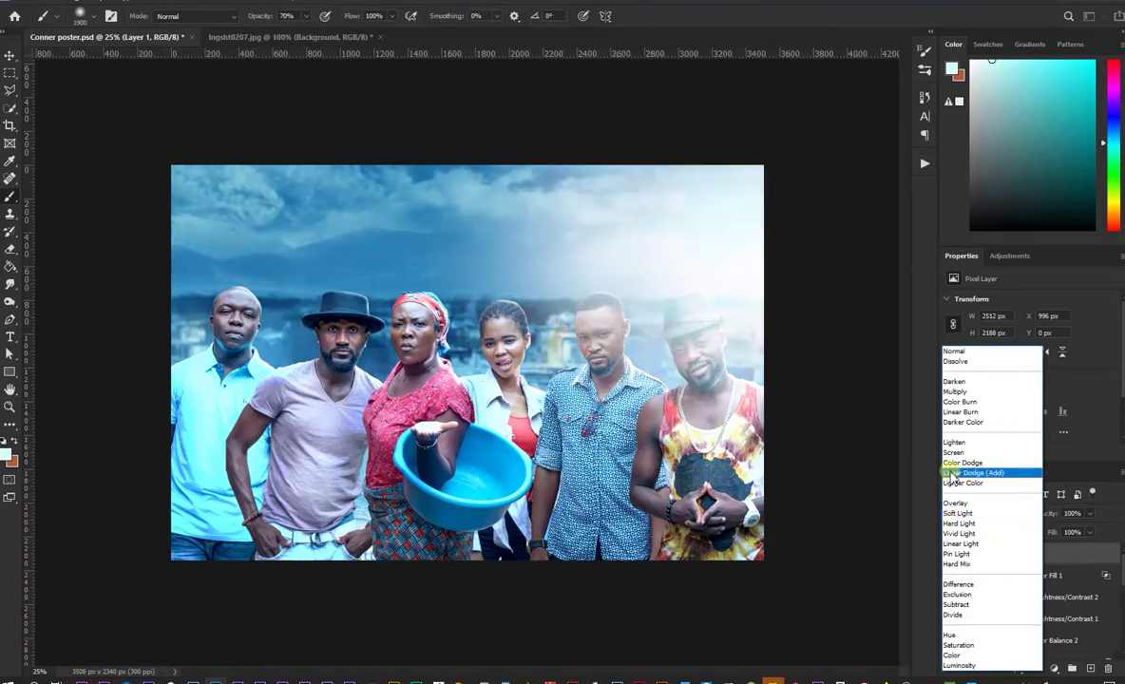
{"action": "left_click", "coordinate": [957, 513]}
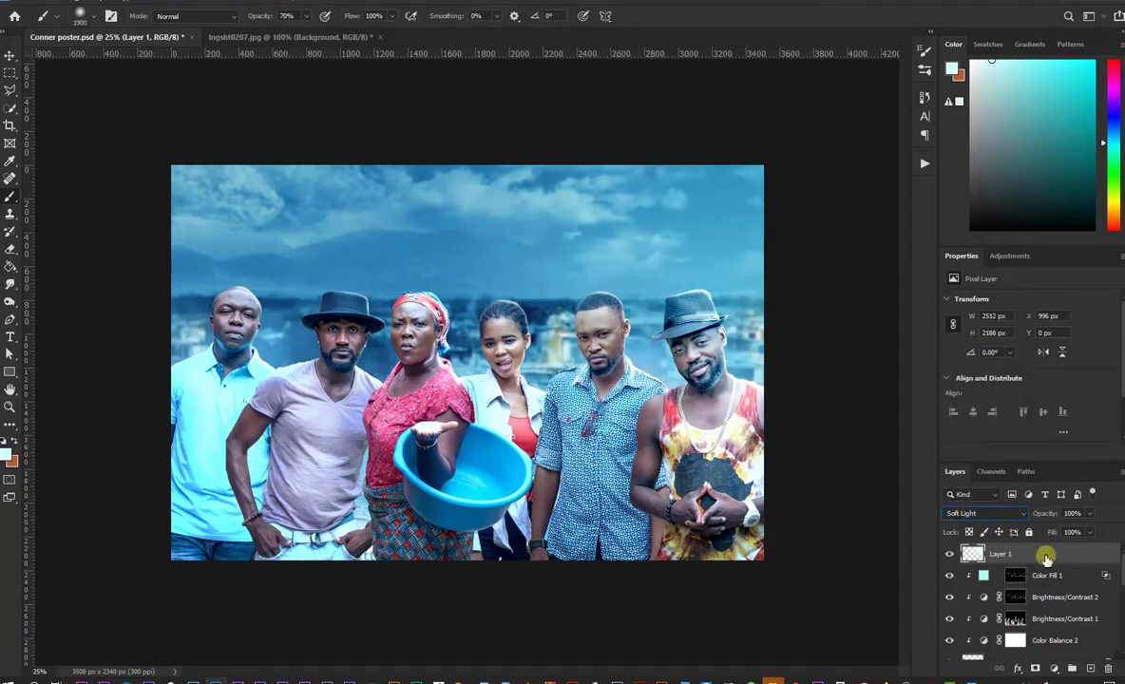
Step: Switch the Color Fill 1 layer's blend mode to Hard Light
{"action": "left_click", "coordinate": [1059, 575]}
{"action": "left_click", "coordinate": [988, 513]}
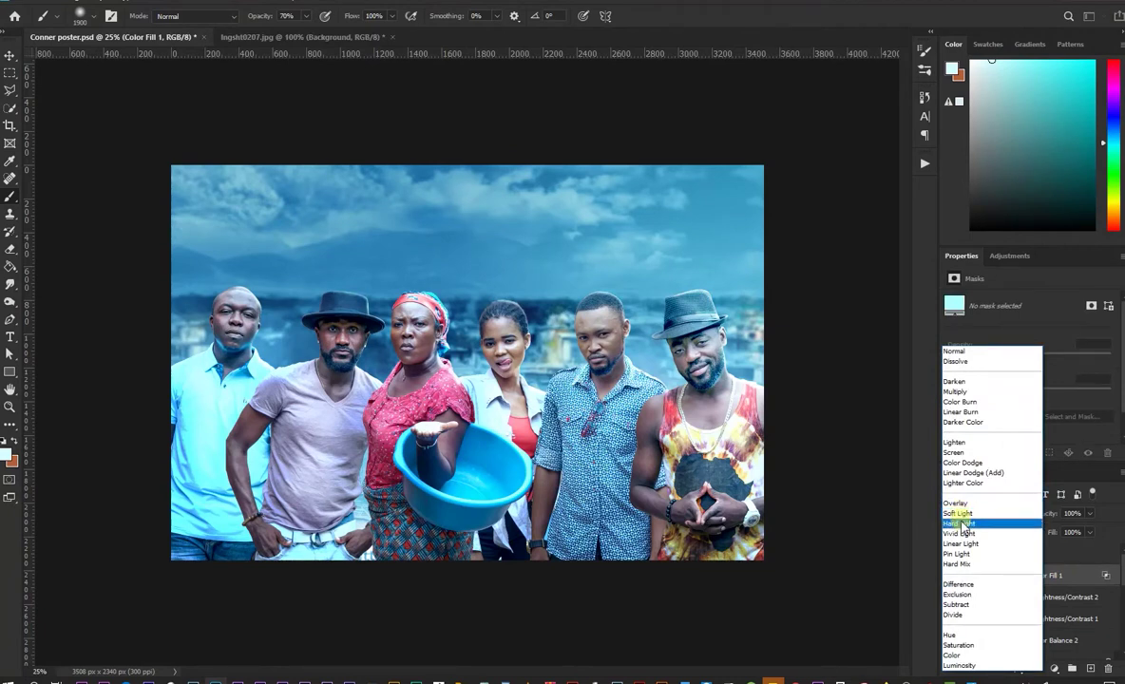
{"action": "left_click", "coordinate": [961, 523]}
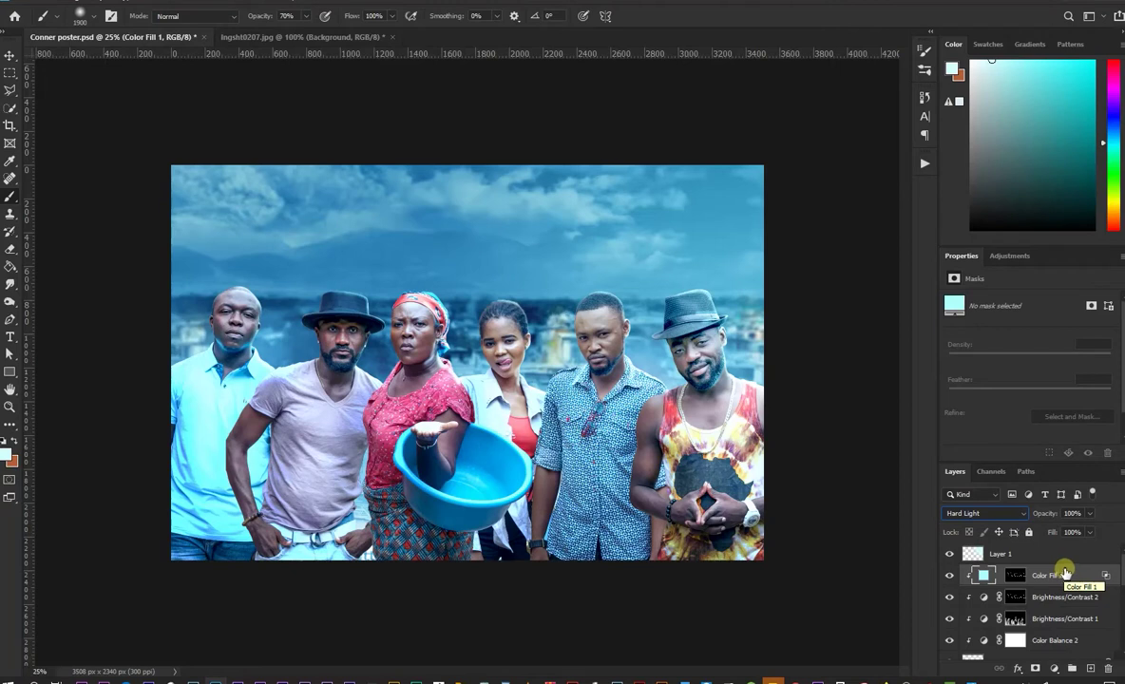
Step: Add an Exposure adjustment above Color Balance 1 with exposure +0.17 and gamma 0.92
{"action": "scroll", "coordinate": [1074, 589], "scroll_direction": "down", "scroll_amount": 3}
{"action": "scroll", "coordinate": [1078, 602], "scroll_direction": "down", "scroll_amount": 2}
{"action": "left_click", "coordinate": [1049, 593]}
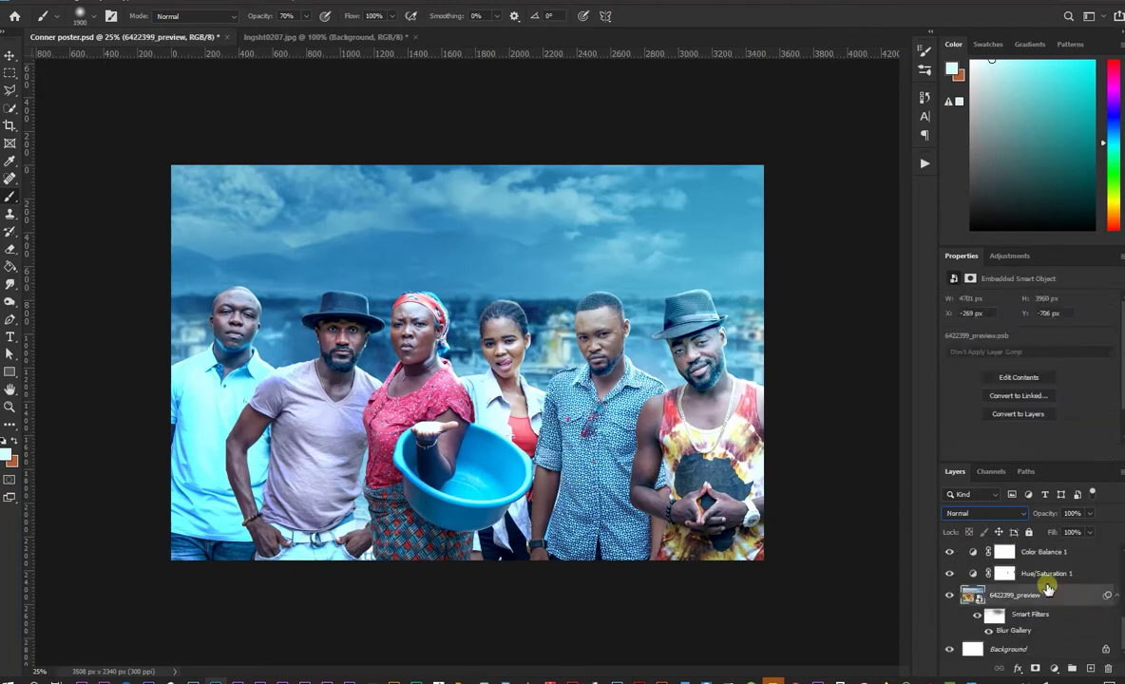
{"action": "scroll", "coordinate": [1055, 603], "scroll_direction": "up", "scroll_amount": 1}
{"action": "scroll", "coordinate": [1066, 614], "scroll_direction": "up", "scroll_amount": 2}
{"action": "scroll", "coordinate": [1068, 619], "scroll_direction": "down", "scroll_amount": 2}
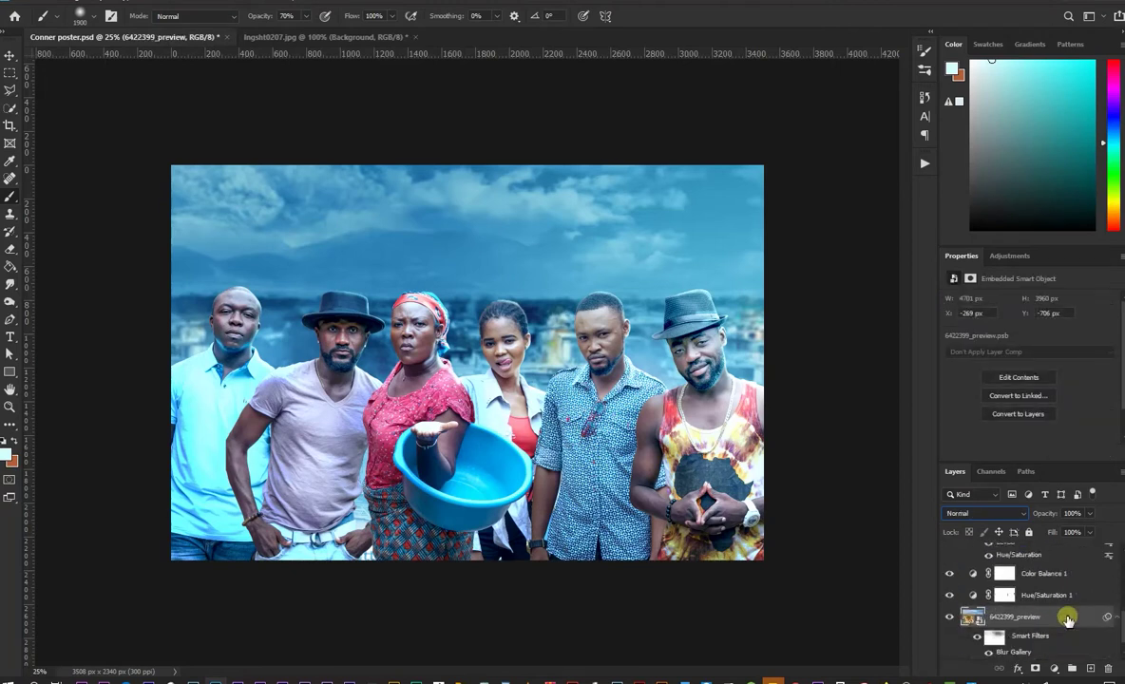
{"action": "scroll", "coordinate": [1060, 625], "scroll_direction": "up", "scroll_amount": 1}
{"action": "left_click", "coordinate": [1045, 595]}
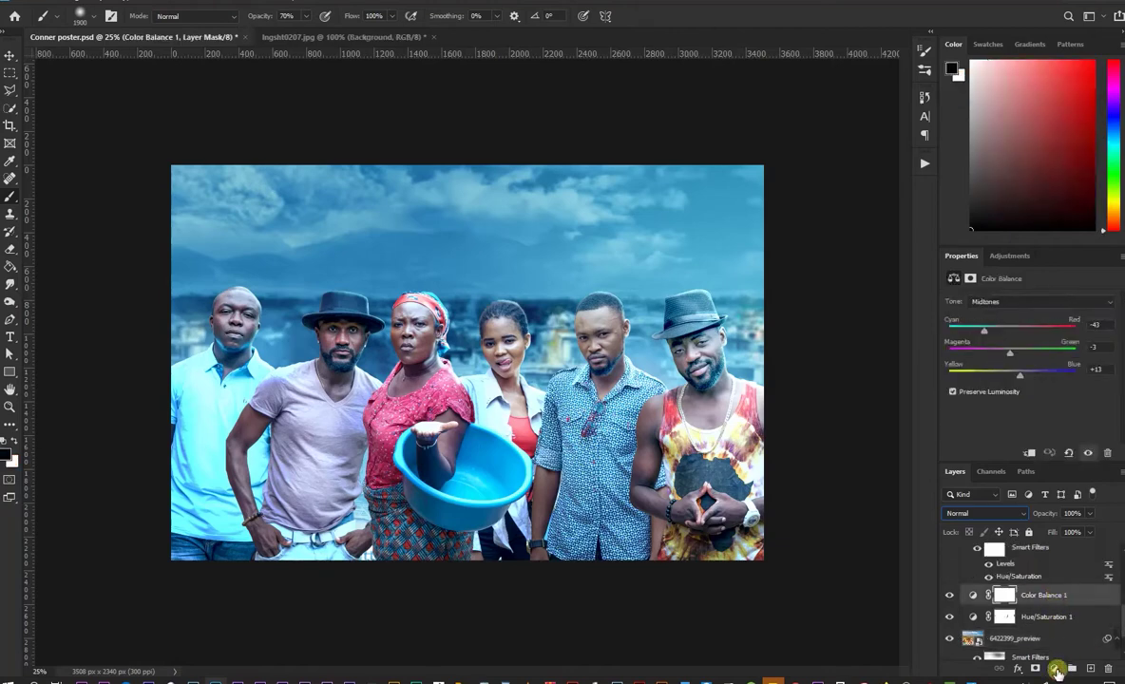
{"action": "left_click", "coordinate": [1053, 668]}
{"action": "left_click", "coordinate": [1049, 506]}
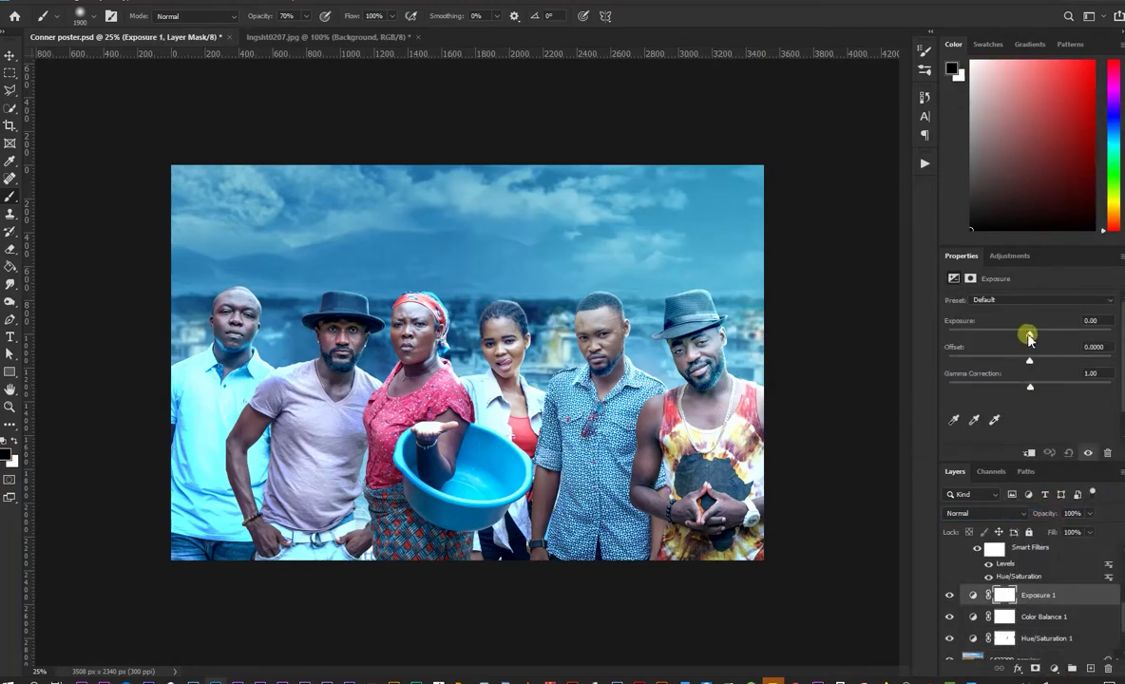
{"action": "left_click_drag", "start_coordinate": [1029, 334], "coordinate": [1029, 334]}
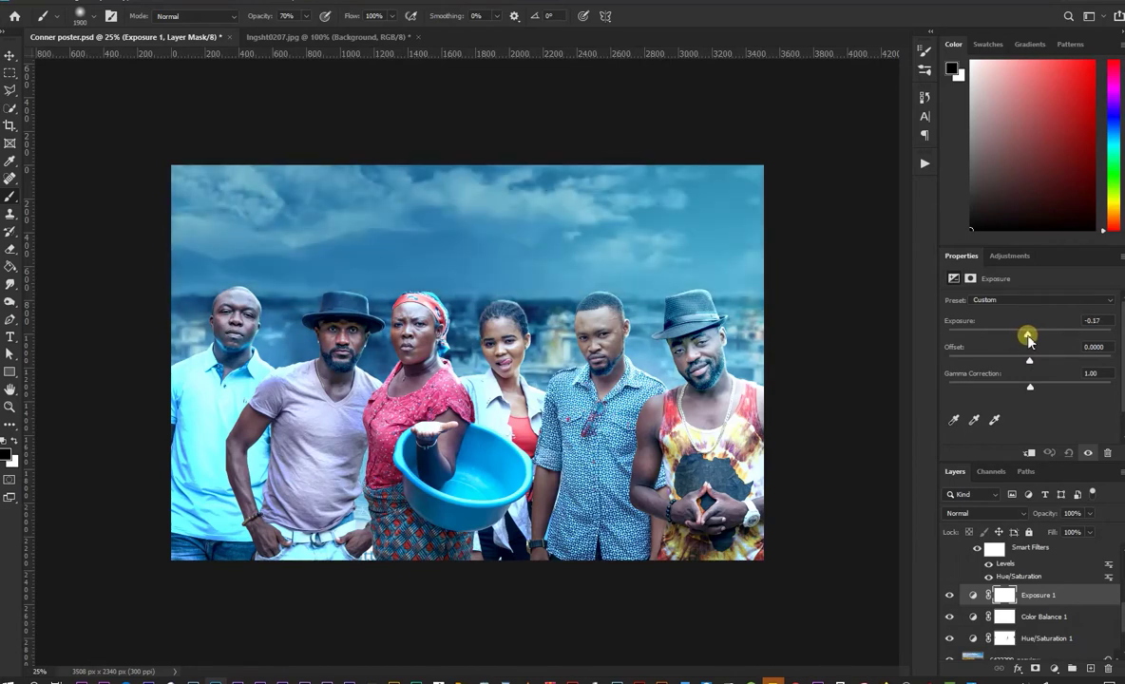
{"action": "mouse_move", "coordinate": [1030, 388]}
{"action": "left_mouse_down"}
{"action": "mouse_move", "coordinate": [1044, 382]}
{"action": "mouse_move", "coordinate": [1035, 387]}
{"action": "left_mouse_up"}
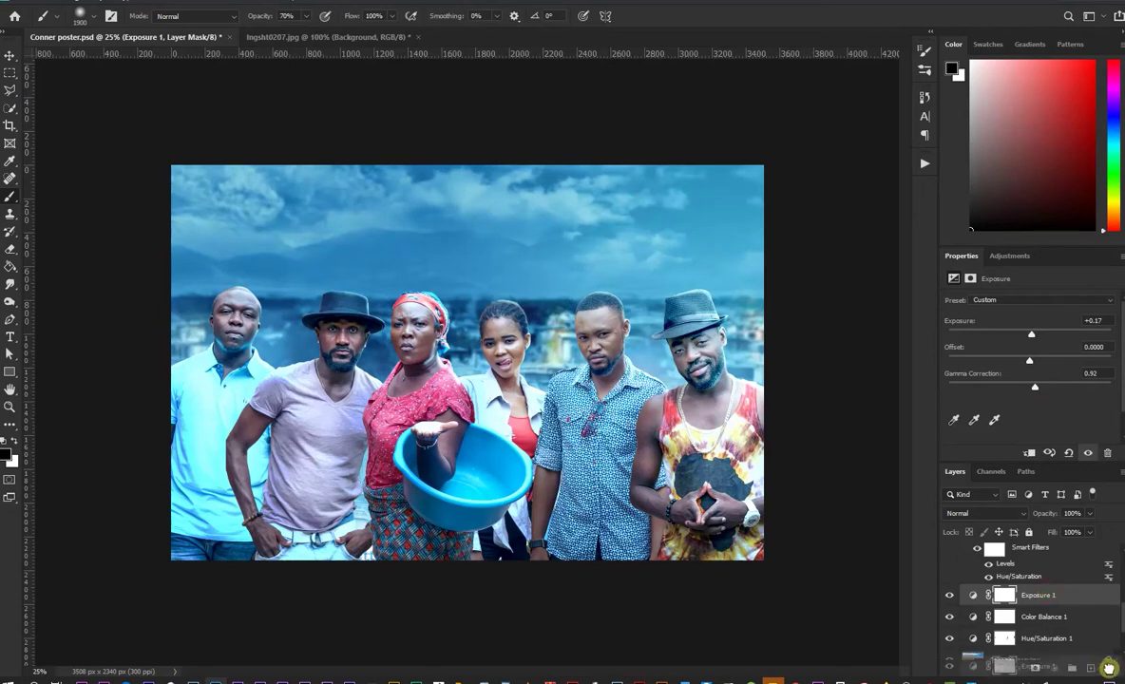
Step: Add a Levels adjustment with input levels 35 / 0.93 / 255 and lowered output white
{"action": "left_click", "coordinate": [1024, 616]}
{"action": "left_click", "coordinate": [1053, 669]}
{"action": "left_click", "coordinate": [1044, 485]}
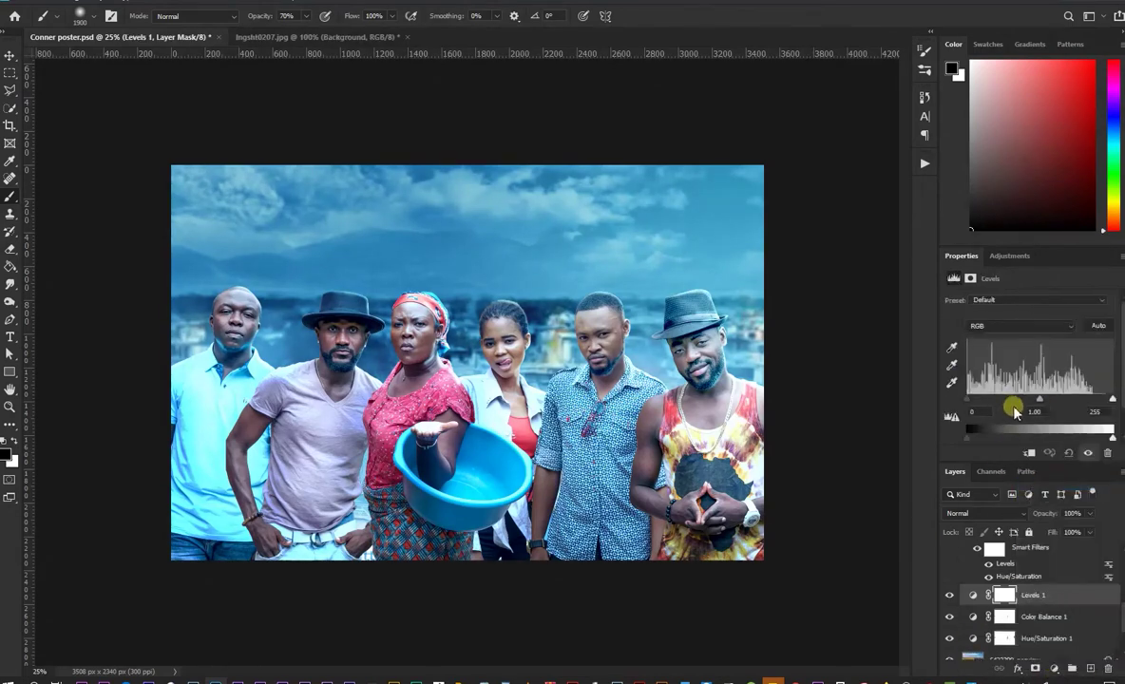
{"action": "mouse_move", "coordinate": [1035, 402]}
{"action": "left_mouse_down"}
{"action": "mouse_move", "coordinate": [1010, 410]}
{"action": "mouse_move", "coordinate": [979, 399]}
{"action": "mouse_move", "coordinate": [988, 405]}
{"action": "left_mouse_up"}
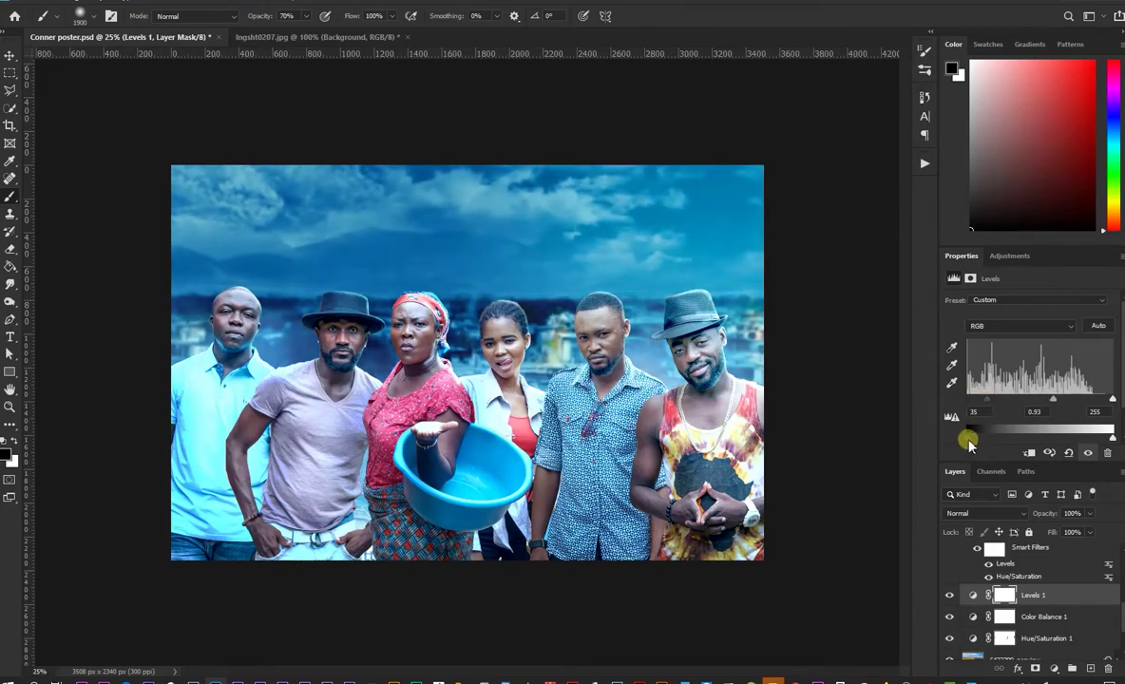
{"action": "left_click_drag", "start_coordinate": [967, 442], "coordinate": [962, 442]}
{"action": "left_click_drag", "start_coordinate": [1119, 434], "coordinate": [1086, 441]}
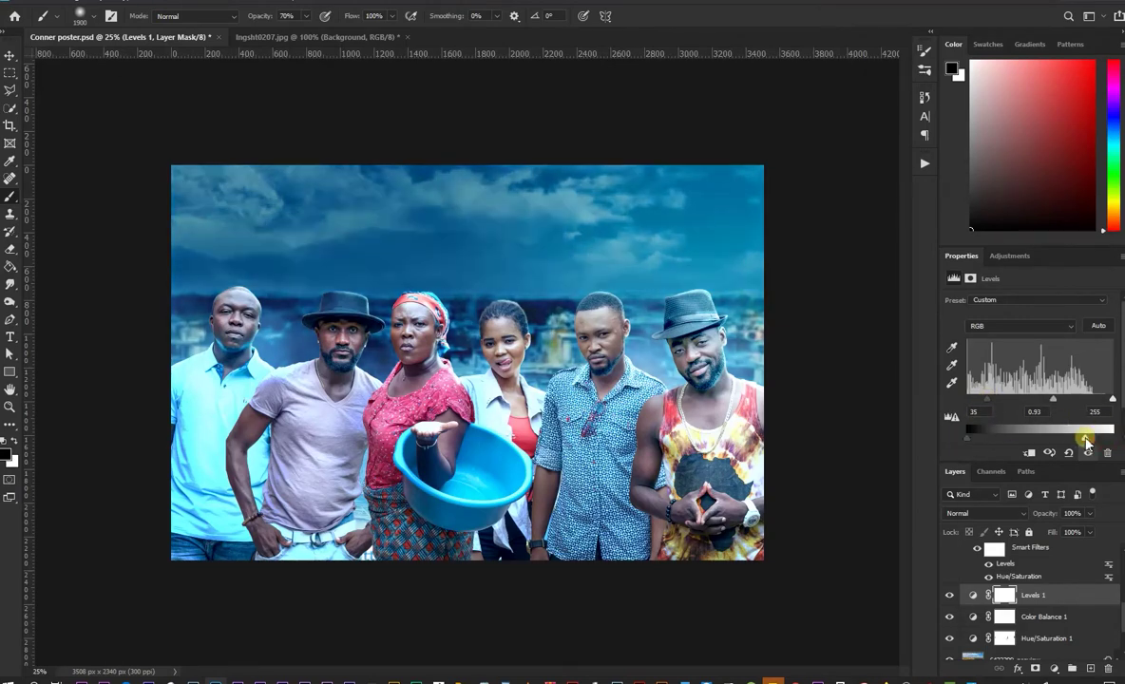
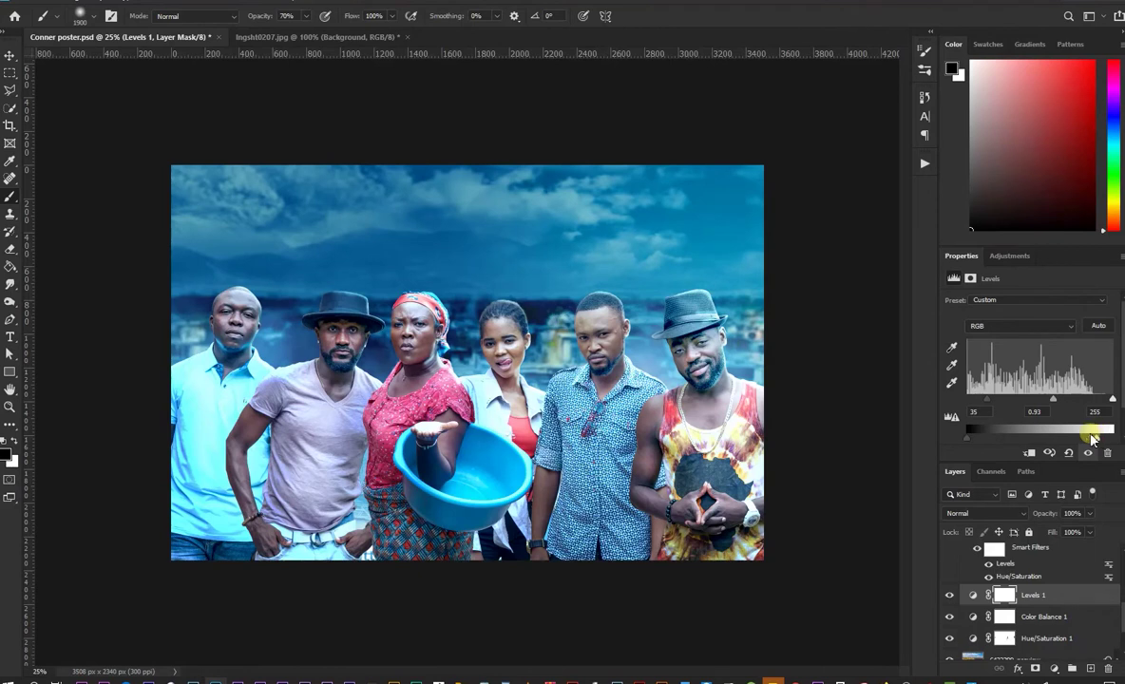
Step: Darken the top of the sky, then drag the title logo from Ingsh0207 onto the poster
{"action": "left_click_drag", "start_coordinate": [1086, 443], "coordinate": [1070, 447]}
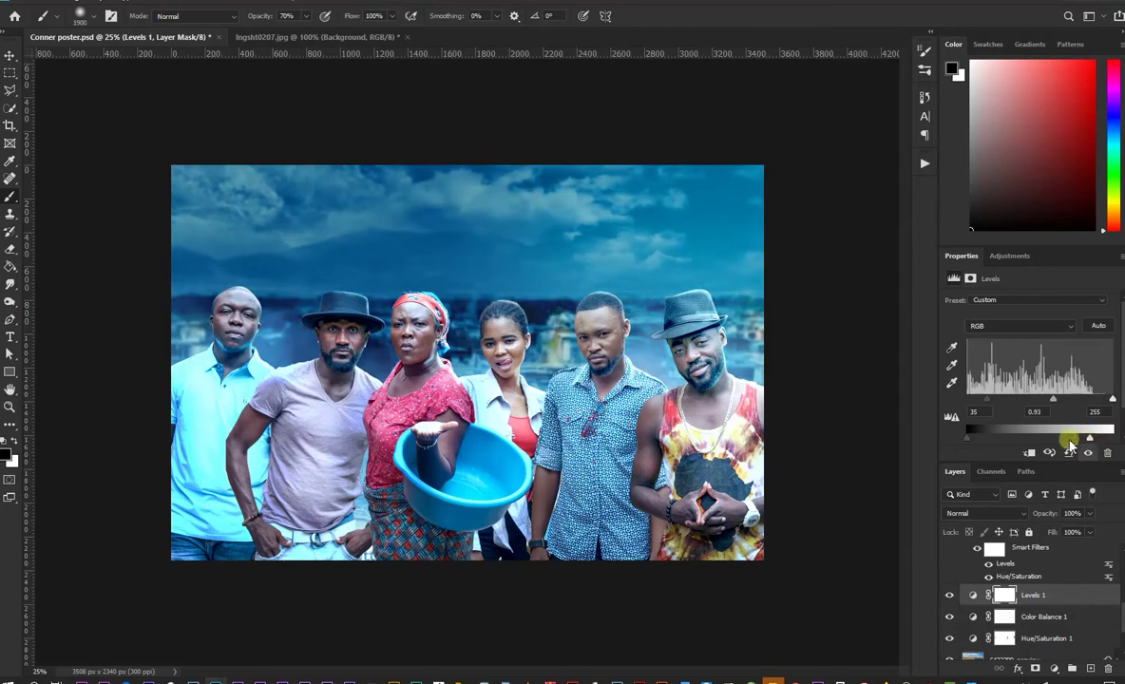
{"action": "left_click", "coordinate": [11, 56]}
{"action": "left_click", "coordinate": [242, 36]}
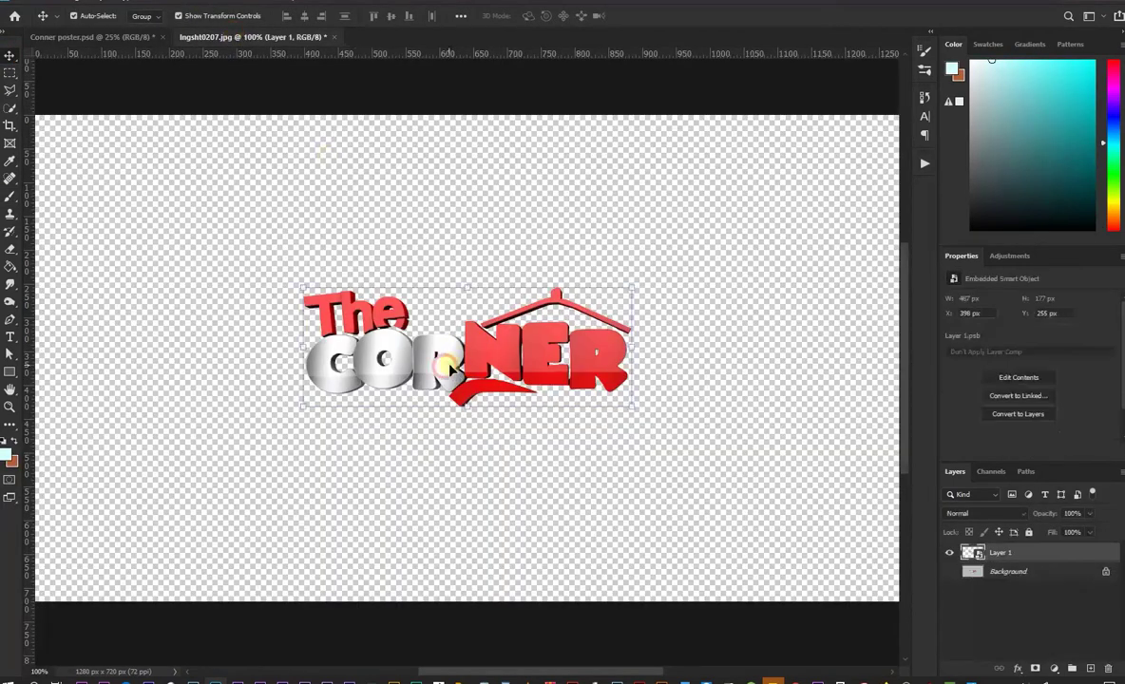
{"action": "mouse_move", "coordinate": [447, 365]}
{"action": "left_mouse_down"}
{"action": "mouse_move", "coordinate": [126, 49]}
{"action": "mouse_move", "coordinate": [308, 246]}
{"action": "mouse_move", "coordinate": [517, 211]}
{"action": "mouse_move", "coordinate": [401, 217]}
{"action": "left_mouse_up"}
Step: Free-transform the dropped 'The CORNER' logo to a larger size and commit it
{"action": "key", "text": "ctrl+t"}
{"action": "mouse_move", "coordinate": [508, 174]}
{"action": "left_mouse_down"}
{"action": "mouse_move", "coordinate": [454, 191]}
{"action": "mouse_move", "coordinate": [548, 245]}
{"action": "left_mouse_up"}
{"action": "left_click_drag", "start_coordinate": [575, 186], "coordinate": [615, 173]}
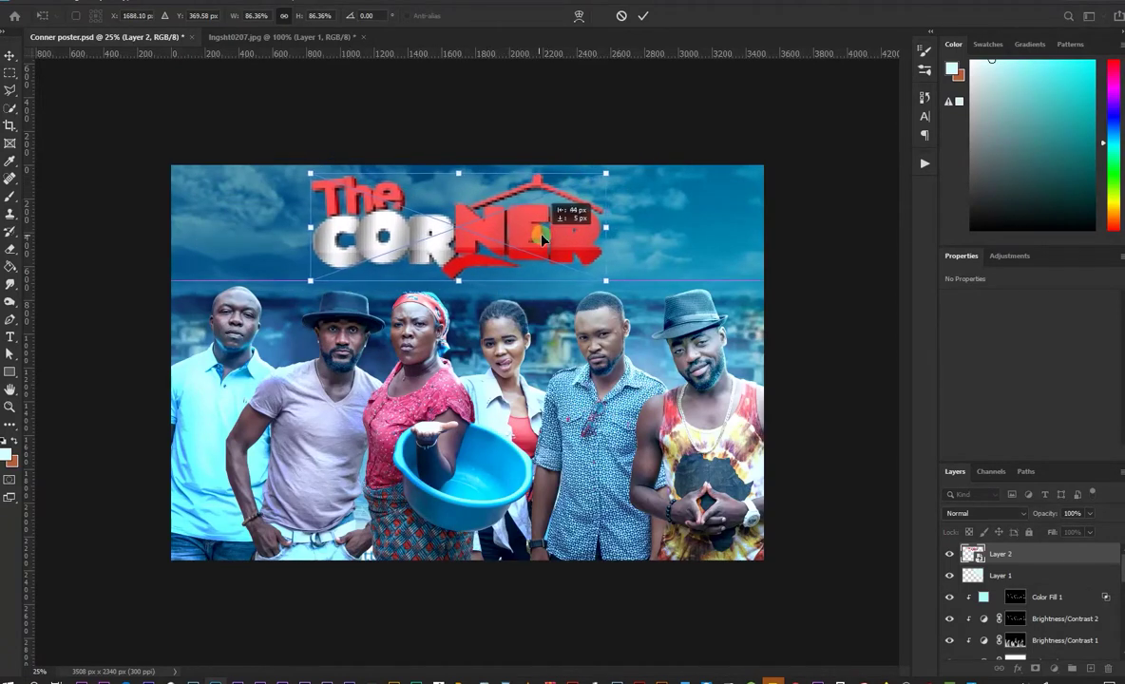
{"action": "left_click", "coordinate": [643, 15]}
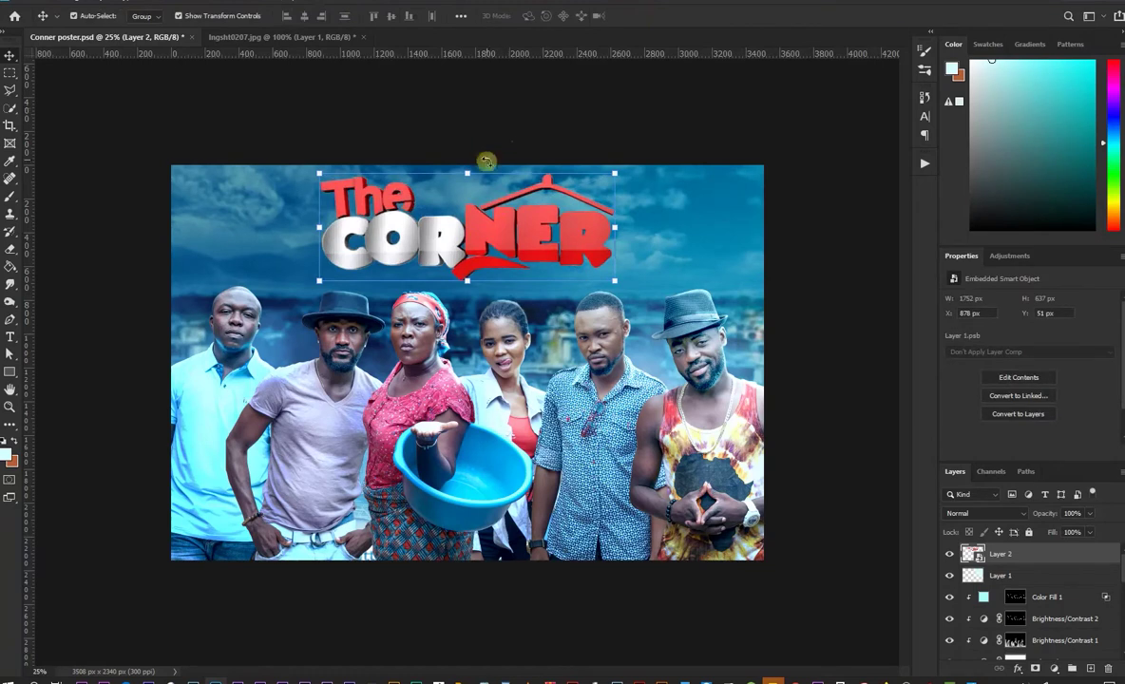
Step: Position the title logo across the top of the poster above the cast
{"action": "left_click_drag", "start_coordinate": [477, 239], "coordinate": [470, 245]}
{"action": "left_click", "coordinate": [558, 142]}
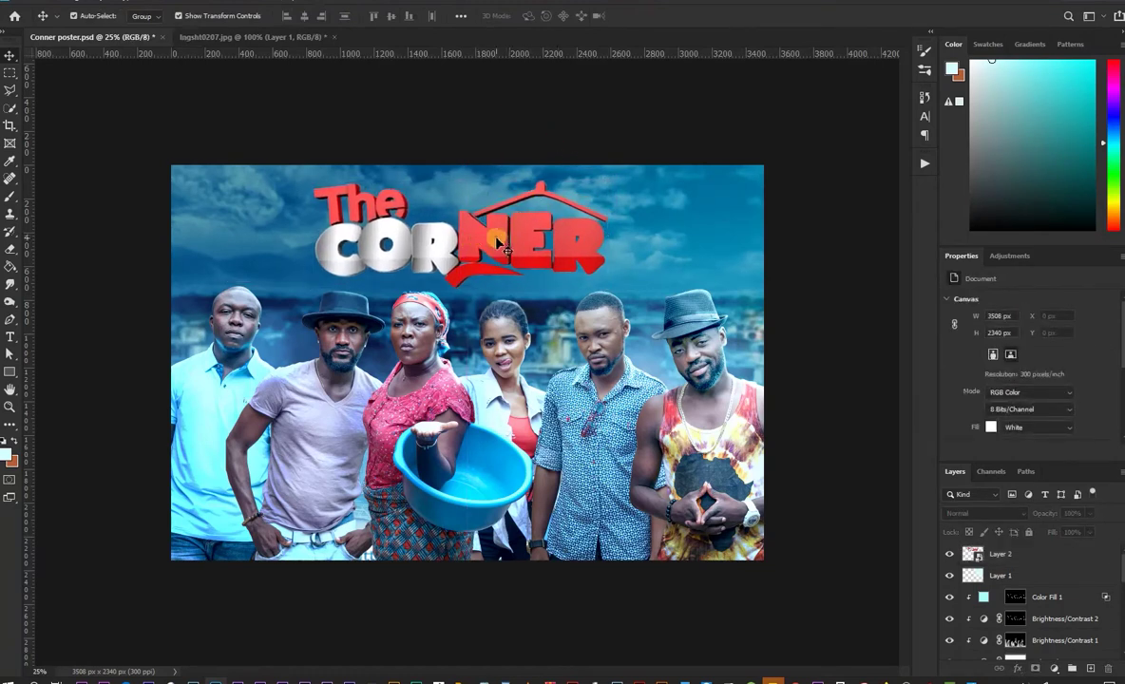
{"action": "left_click_drag", "start_coordinate": [473, 224], "coordinate": [466, 222]}
{"action": "left_click", "coordinate": [491, 104]}
{"action": "left_click", "coordinate": [484, 256]}
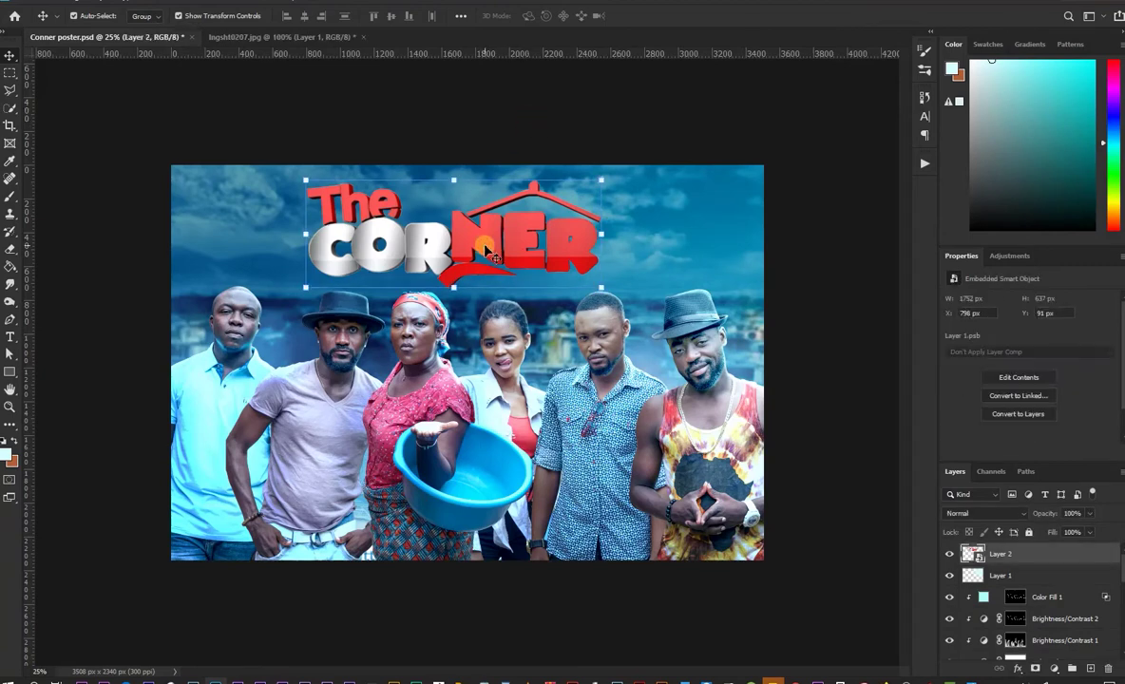
Step: Apply Levels to the title logo with input midtone 1.39 and output black about 24
{"action": "key", "text": "ctrl+l"}
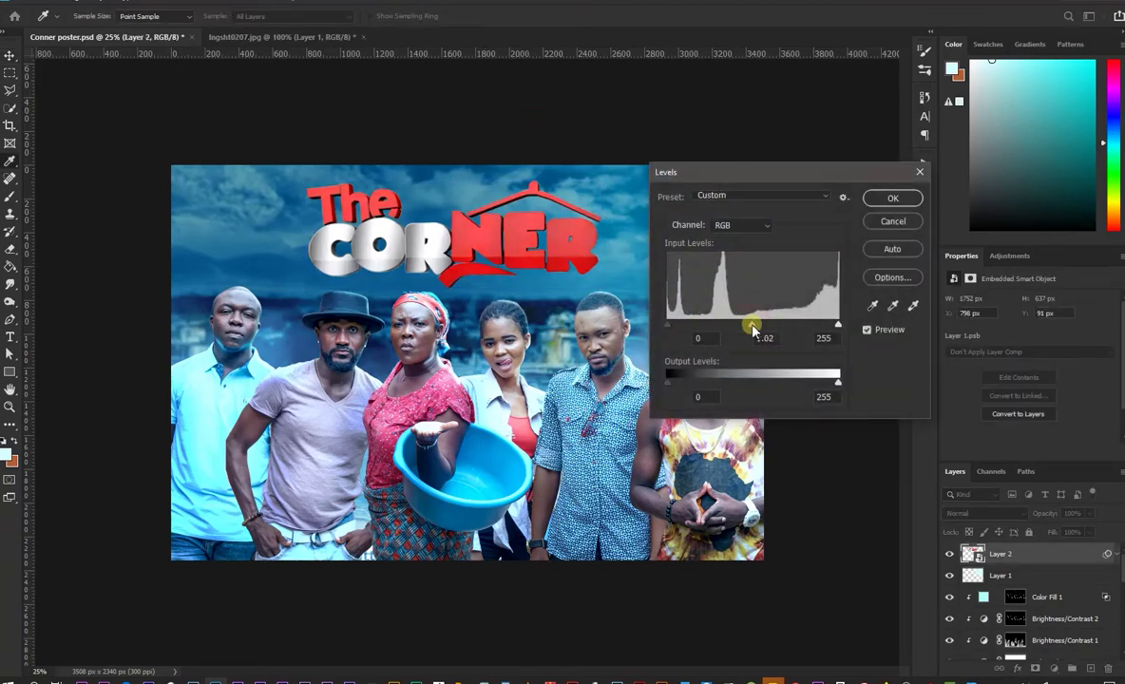
{"action": "left_click_drag", "start_coordinate": [751, 328], "coordinate": [671, 326]}
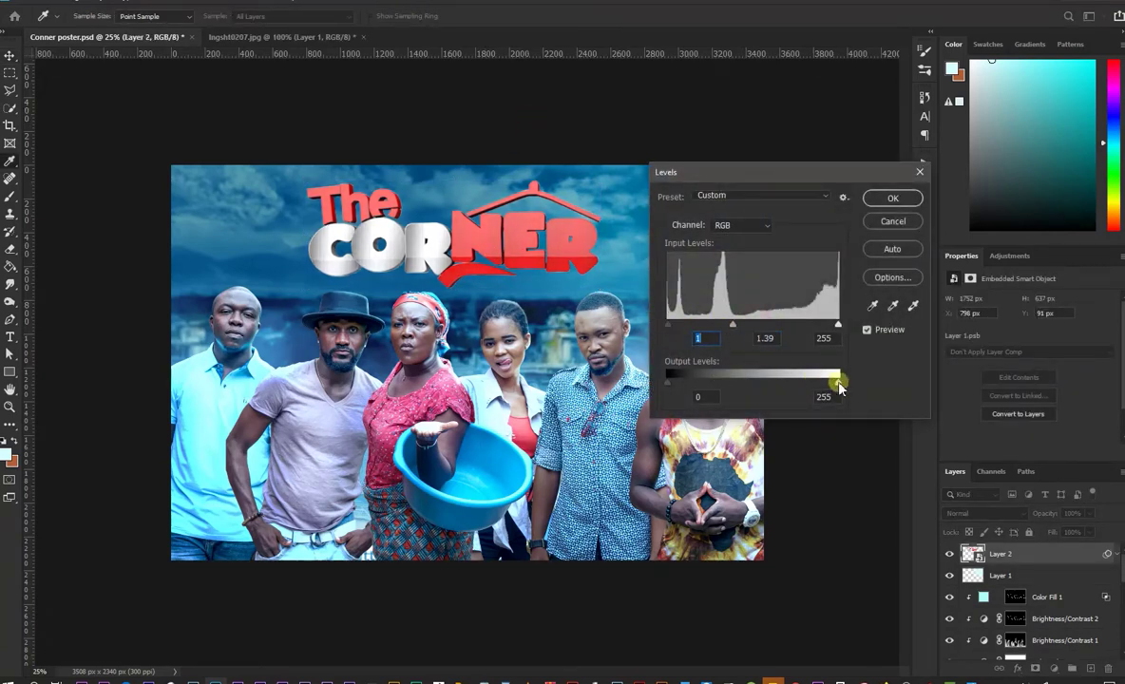
{"action": "left_click_drag", "start_coordinate": [836, 381], "coordinate": [838, 381]}
{"action": "left_click_drag", "start_coordinate": [667, 387], "coordinate": [684, 391]}
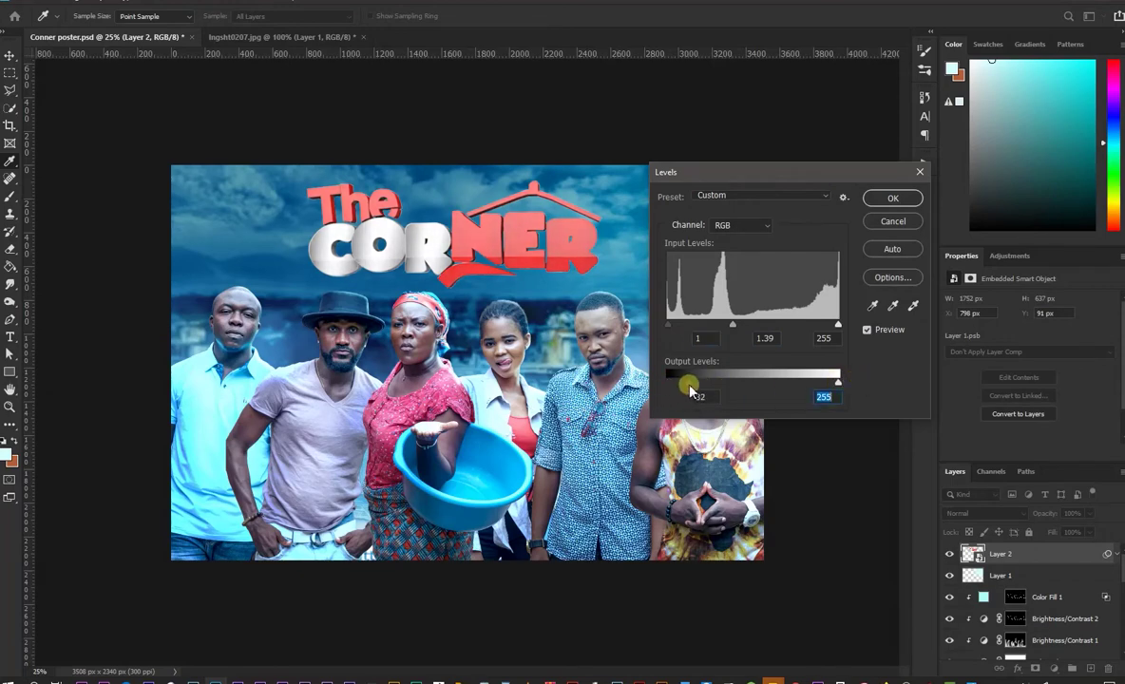
{"action": "left_click", "coordinate": [879, 196]}
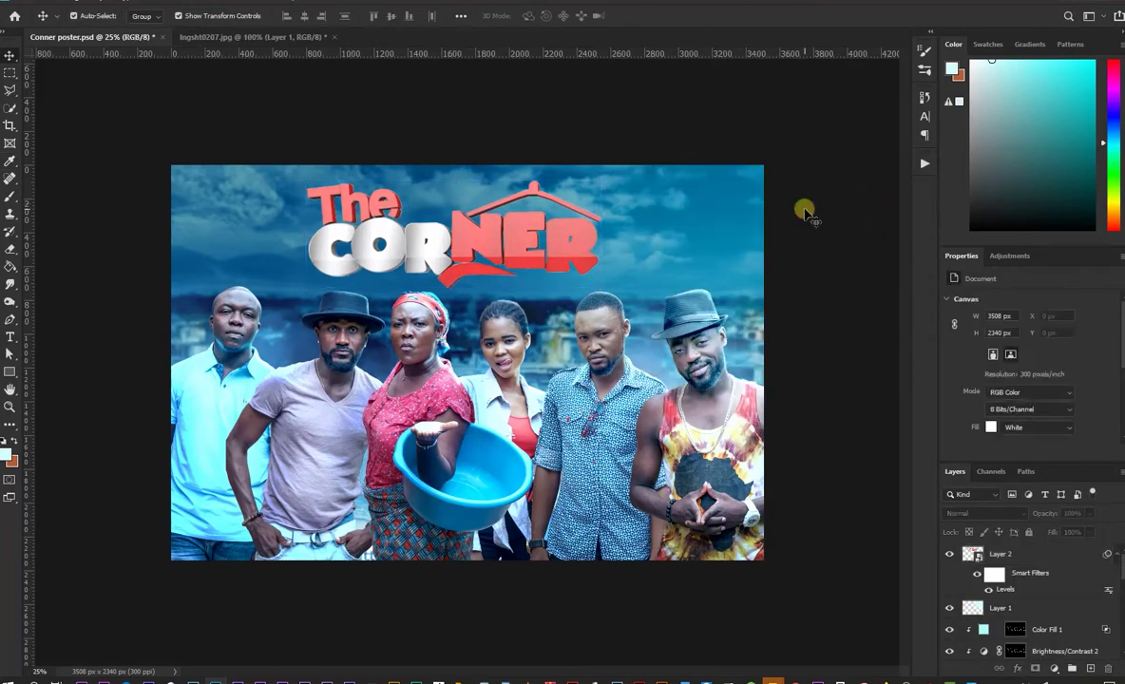
Step: Review the Levels 1 adjustment, then select the SAM_1848 cast photo layer
{"action": "scroll", "coordinate": [1035, 608], "scroll_direction": "down", "scroll_amount": 5}
{"action": "scroll", "coordinate": [1037, 613], "scroll_direction": "down", "scroll_amount": 3}
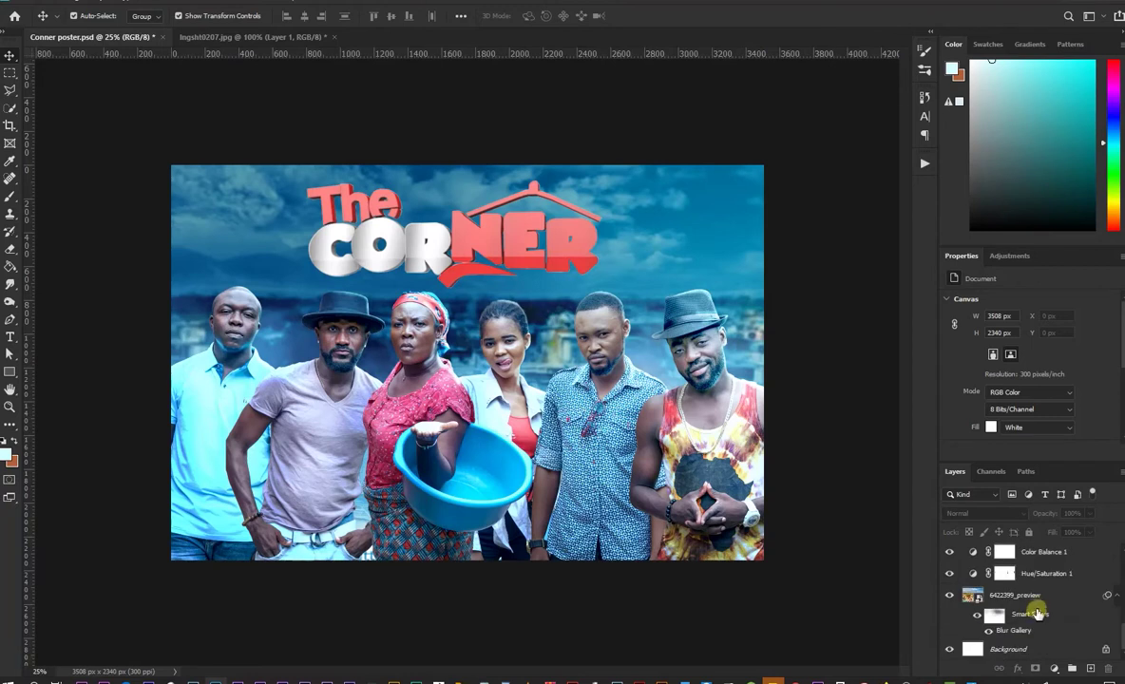
{"action": "scroll", "coordinate": [1031, 613], "scroll_direction": "up", "scroll_amount": 4}
{"action": "left_click", "coordinate": [1039, 639]}
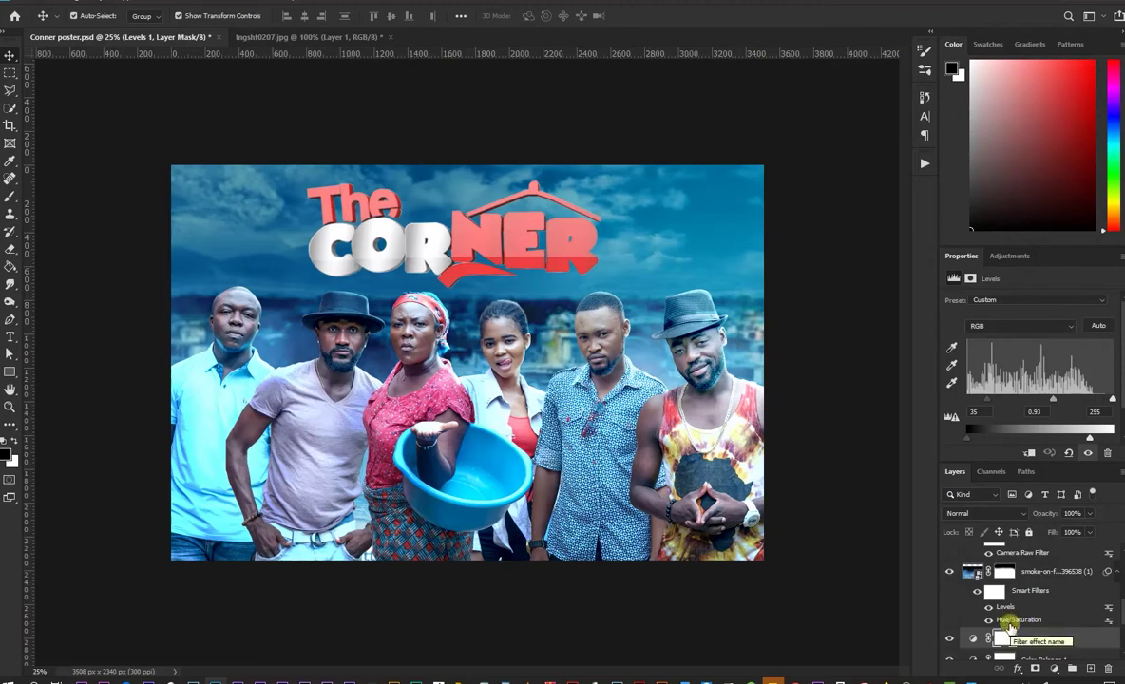
{"action": "scroll", "coordinate": [1044, 623], "scroll_direction": "down", "scroll_amount": 3}
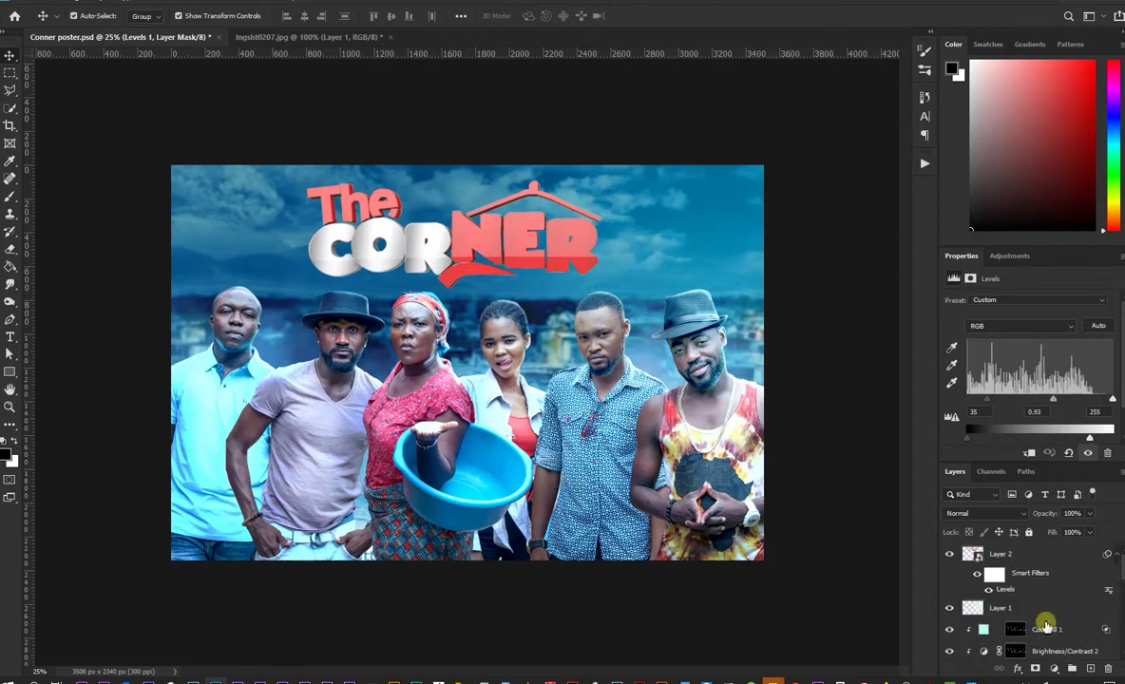
{"action": "scroll", "coordinate": [1044, 622], "scroll_direction": "down", "scroll_amount": 3}
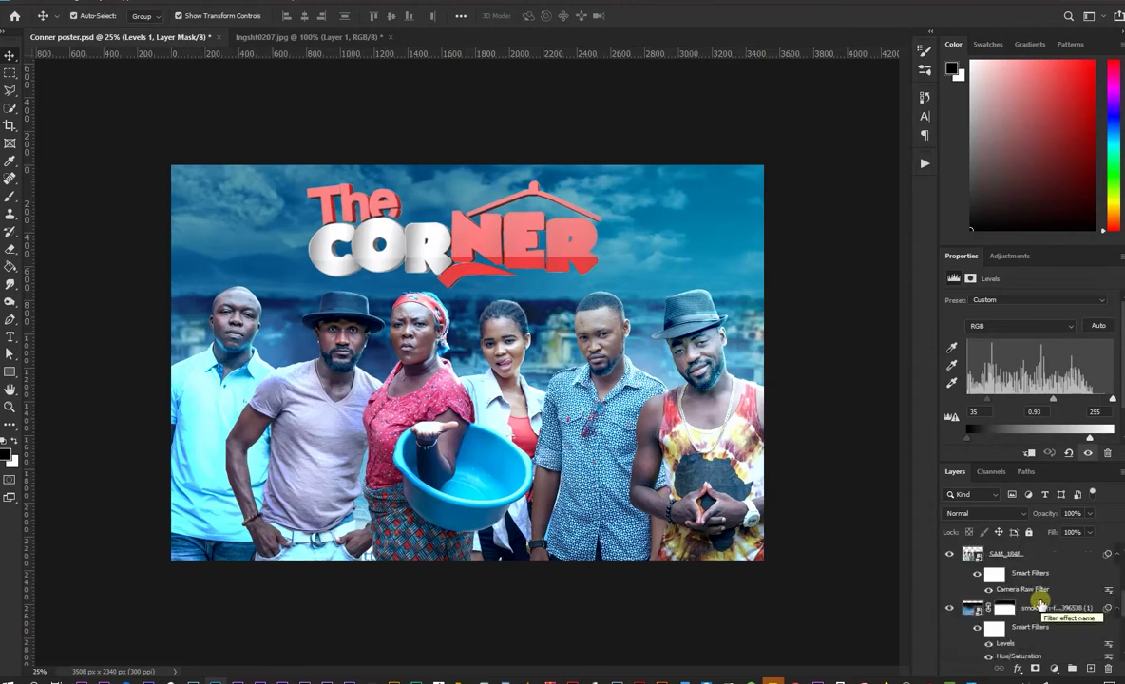
{"action": "left_click", "coordinate": [1045, 613]}
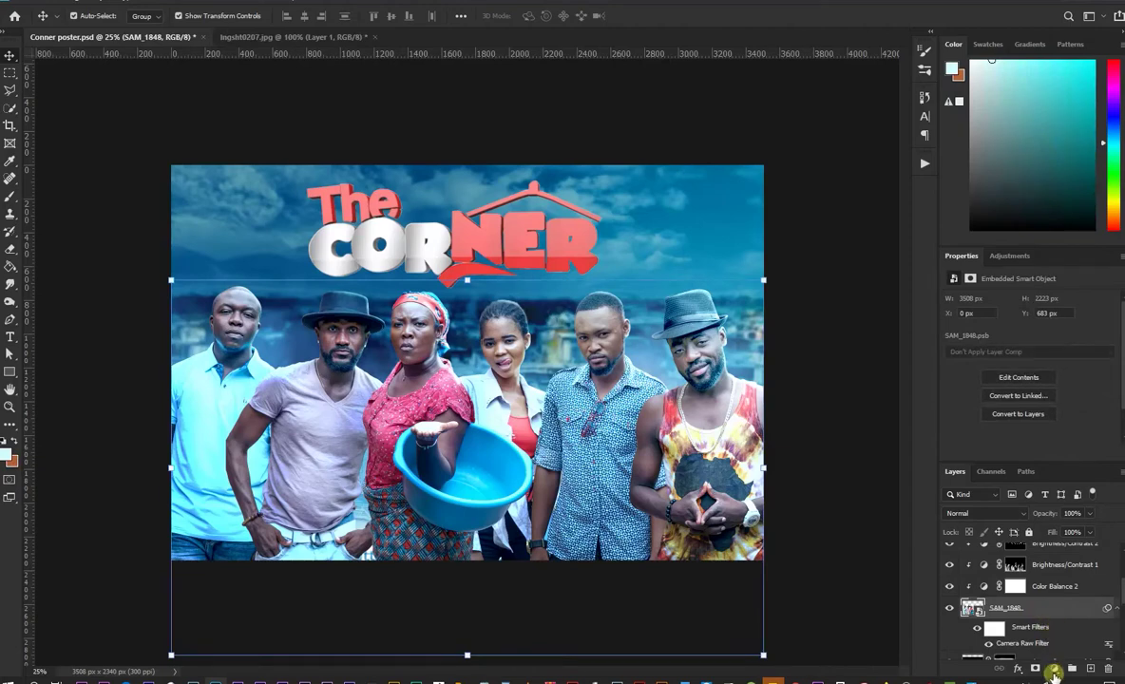
Step: Add a Black & White adjustment with a tweaked Yellows slider, faded to 15% opacity
{"action": "left_click", "coordinate": [1055, 669]}
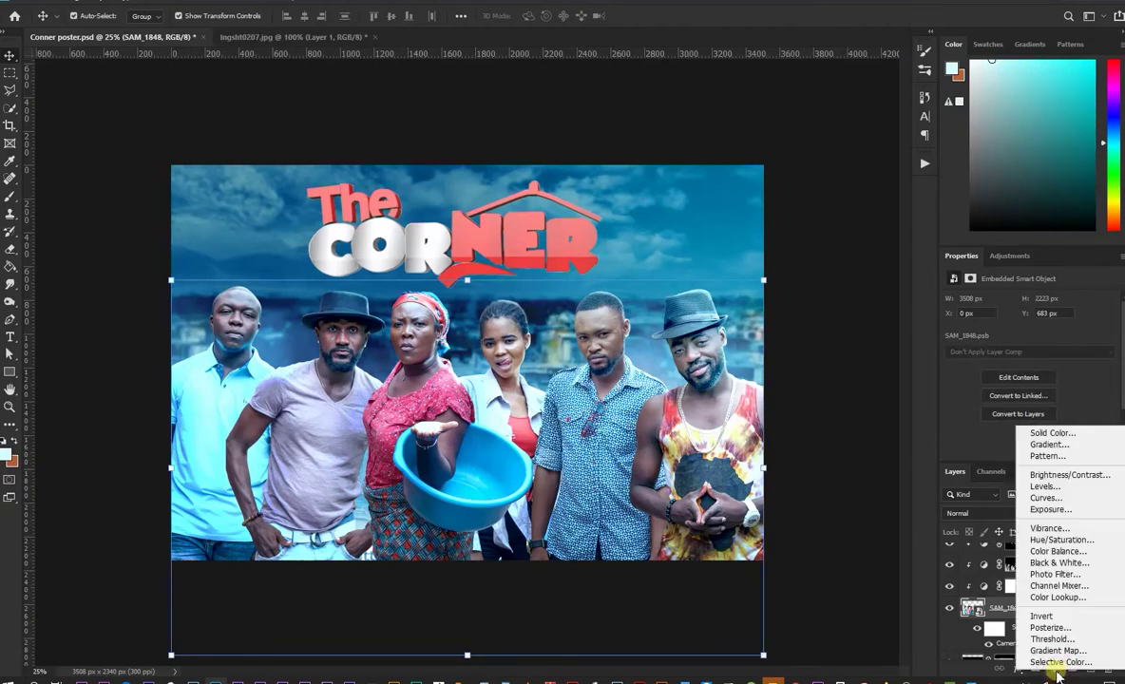
{"action": "left_click", "coordinate": [1056, 564]}
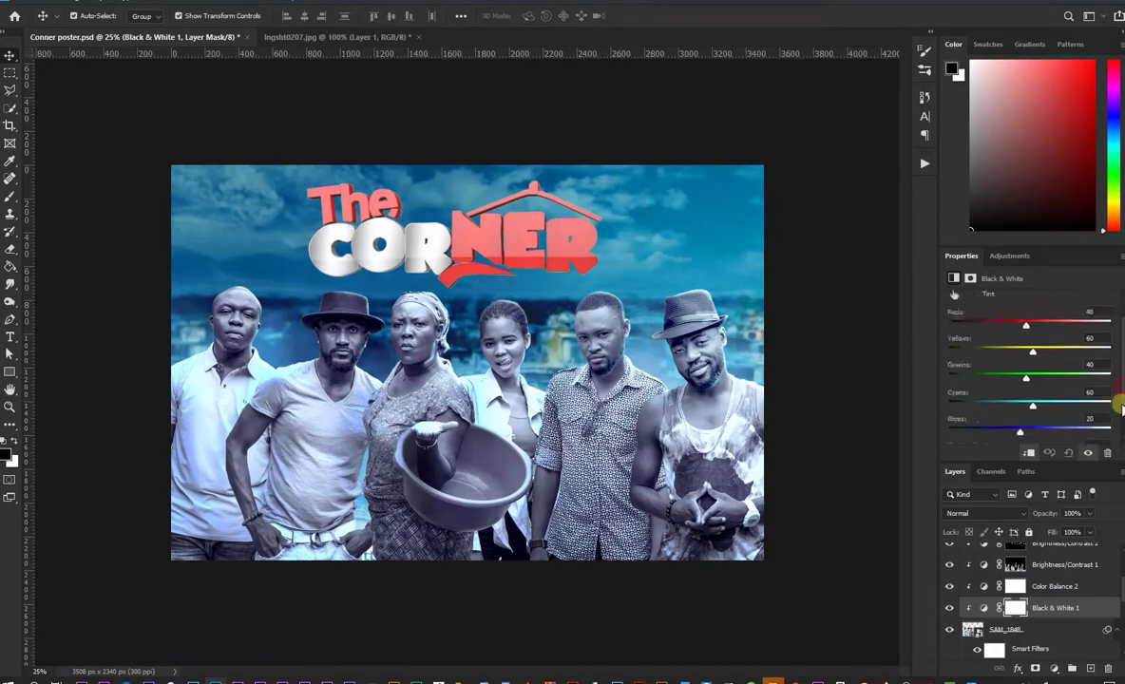
{"action": "mouse_move", "coordinate": [1031, 377]}
{"action": "left_mouse_down"}
{"action": "mouse_move", "coordinate": [1087, 373]}
{"action": "mouse_move", "coordinate": [984, 378]}
{"action": "mouse_move", "coordinate": [1049, 378]}
{"action": "left_mouse_up"}
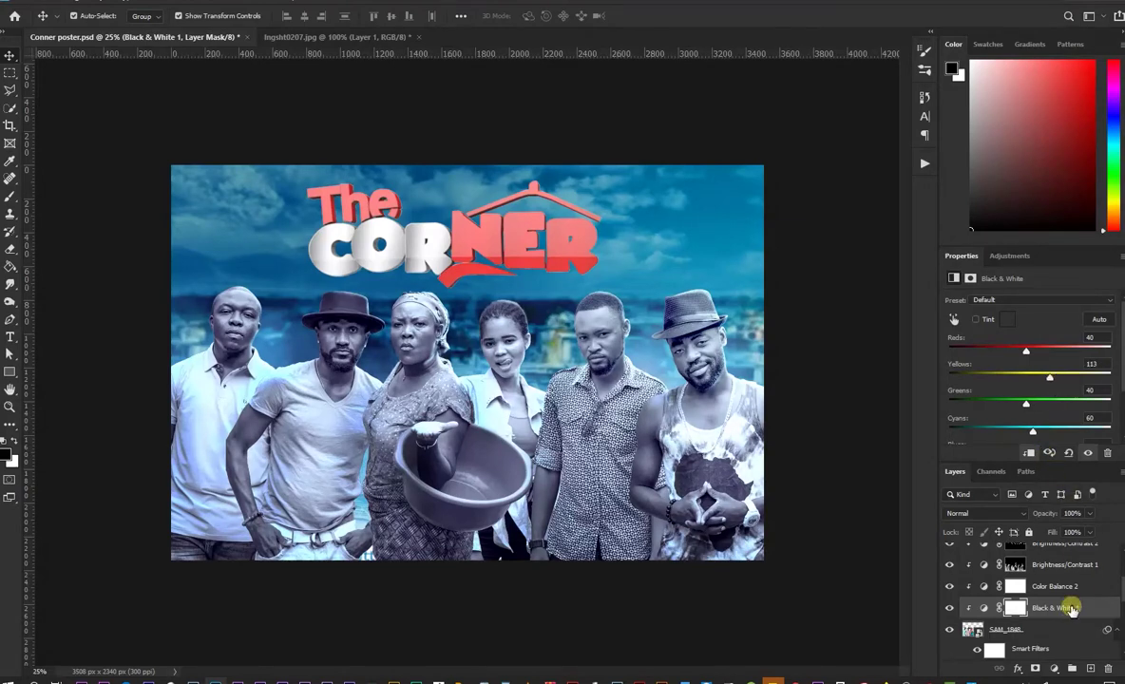
{"action": "left_click", "coordinate": [1089, 513]}
{"action": "left_click_drag", "start_coordinate": [1093, 528], "coordinate": [1058, 532]}
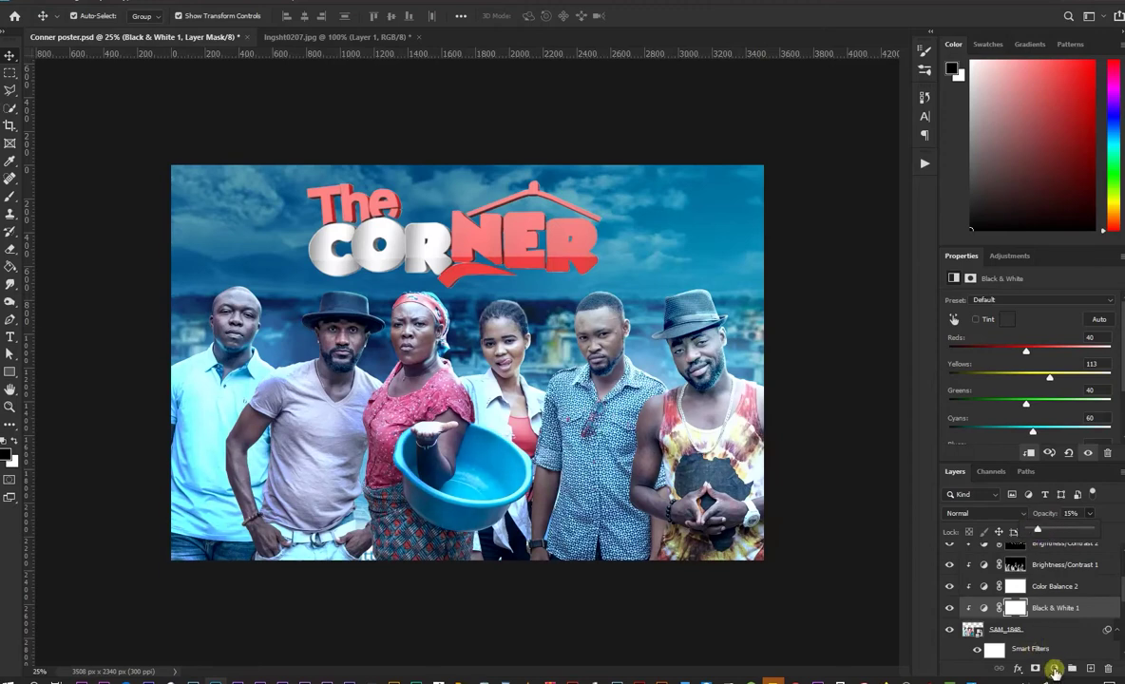
{"action": "left_click", "coordinate": [1055, 671]}
Step: Add a Levels 2 adjustment that darkens the midtones and deepens the shadows
{"action": "left_click", "coordinate": [1092, 482]}
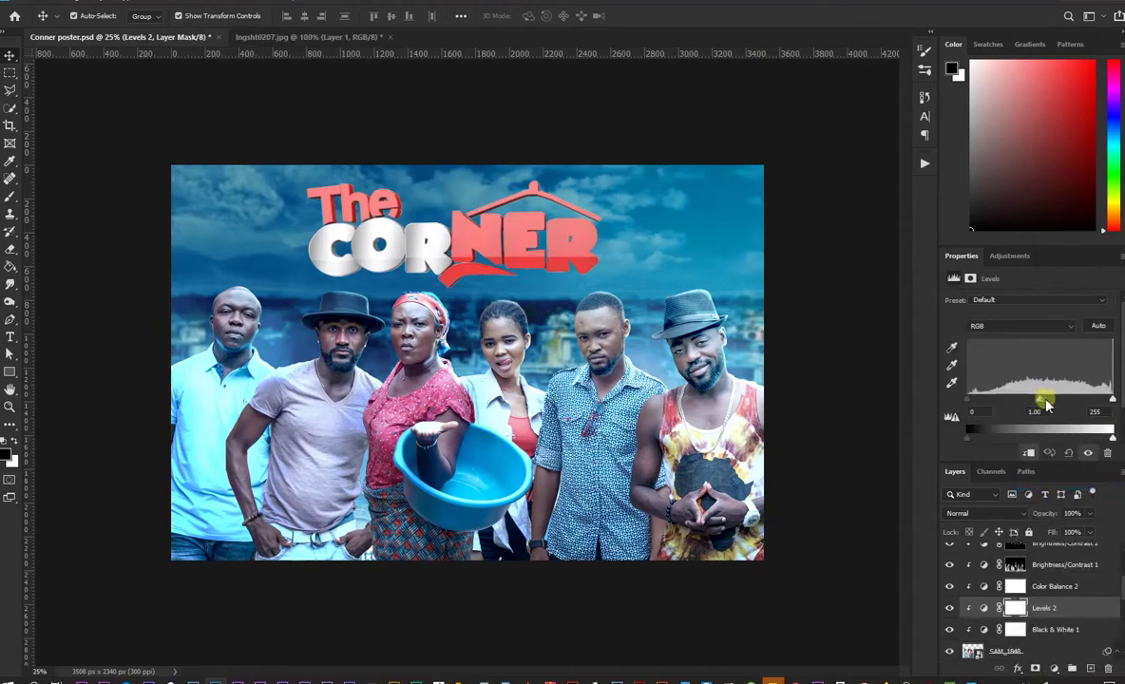
{"action": "mouse_move", "coordinate": [1045, 402]}
{"action": "left_mouse_down"}
{"action": "mouse_move", "coordinate": [1054, 397]}
{"action": "mouse_move", "coordinate": [1042, 401]}
{"action": "left_mouse_up"}
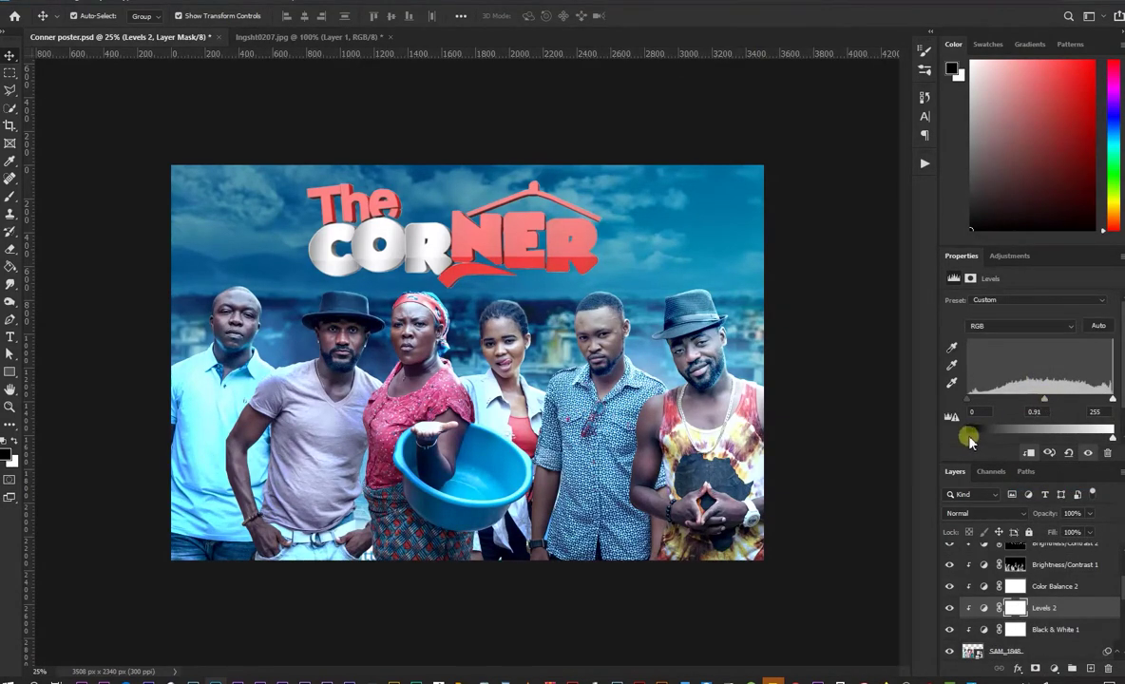
{"action": "left_click_drag", "start_coordinate": [969, 436], "coordinate": [1085, 440]}
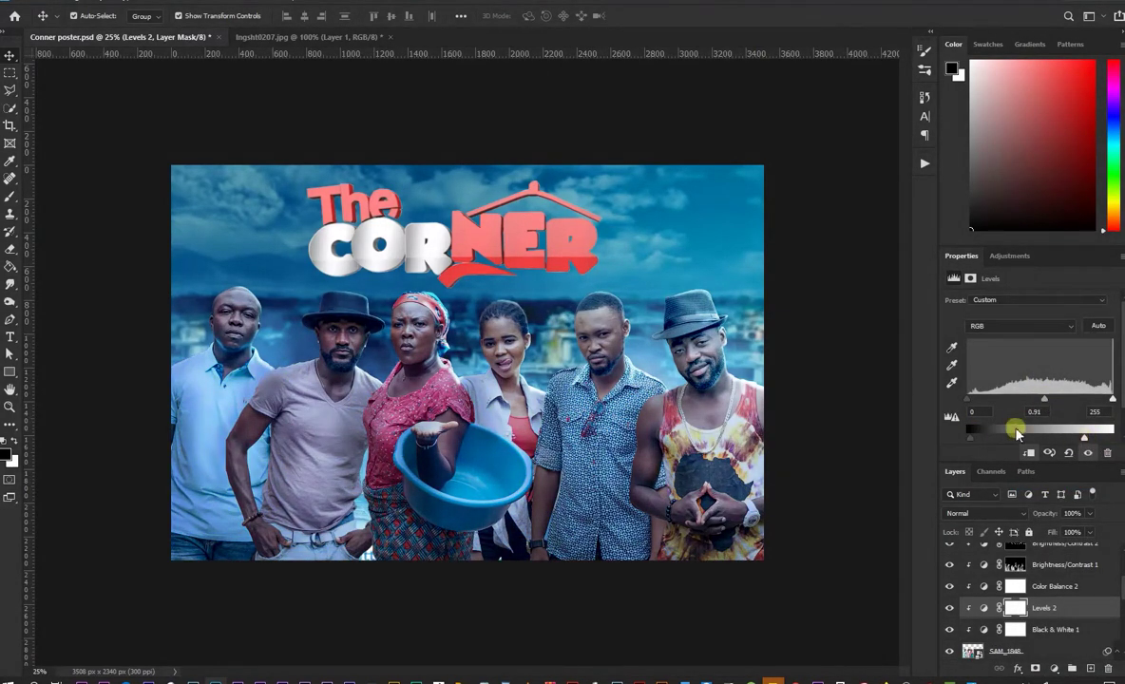
{"action": "left_click_drag", "start_coordinate": [968, 398], "coordinate": [987, 407]}
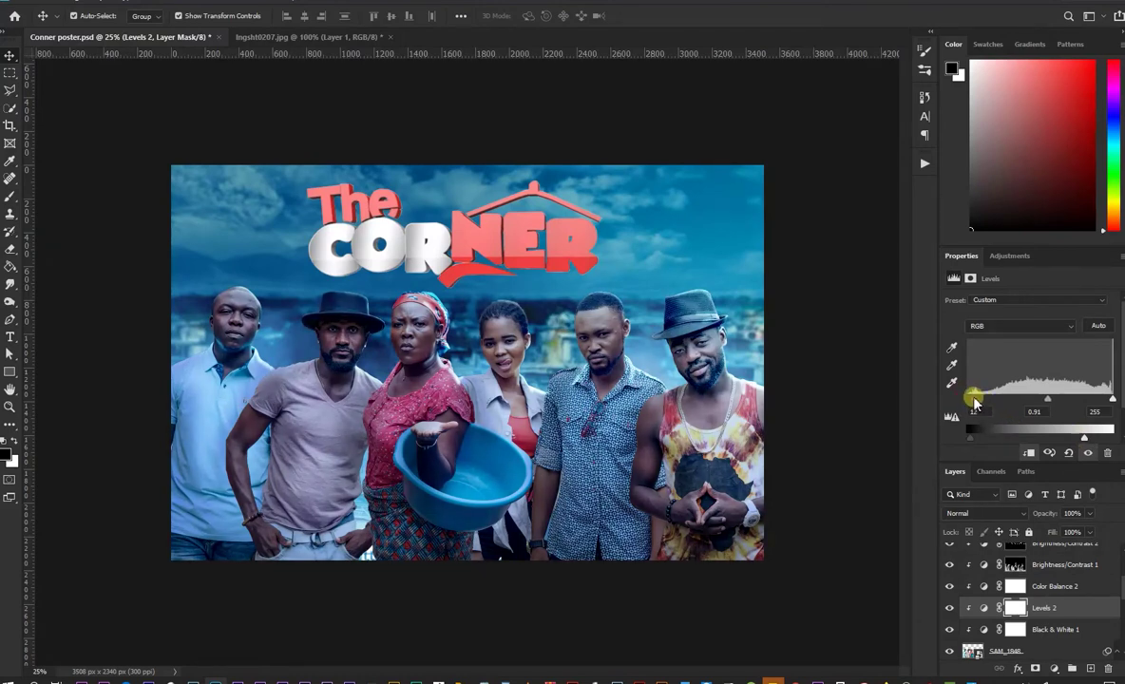
Step: Paint the Levels 2 mask across the cast with a 700 px brush at 70% opacity
{"action": "left_click", "coordinate": [1015, 607]}
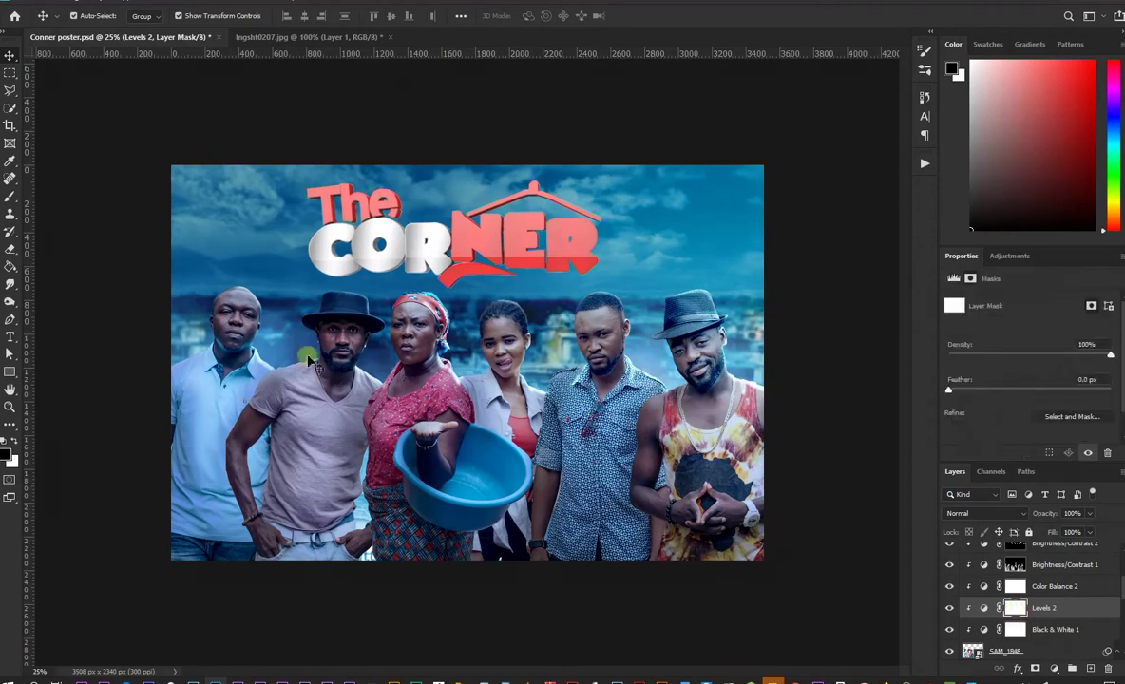
{"action": "left_click", "coordinate": [10, 197]}
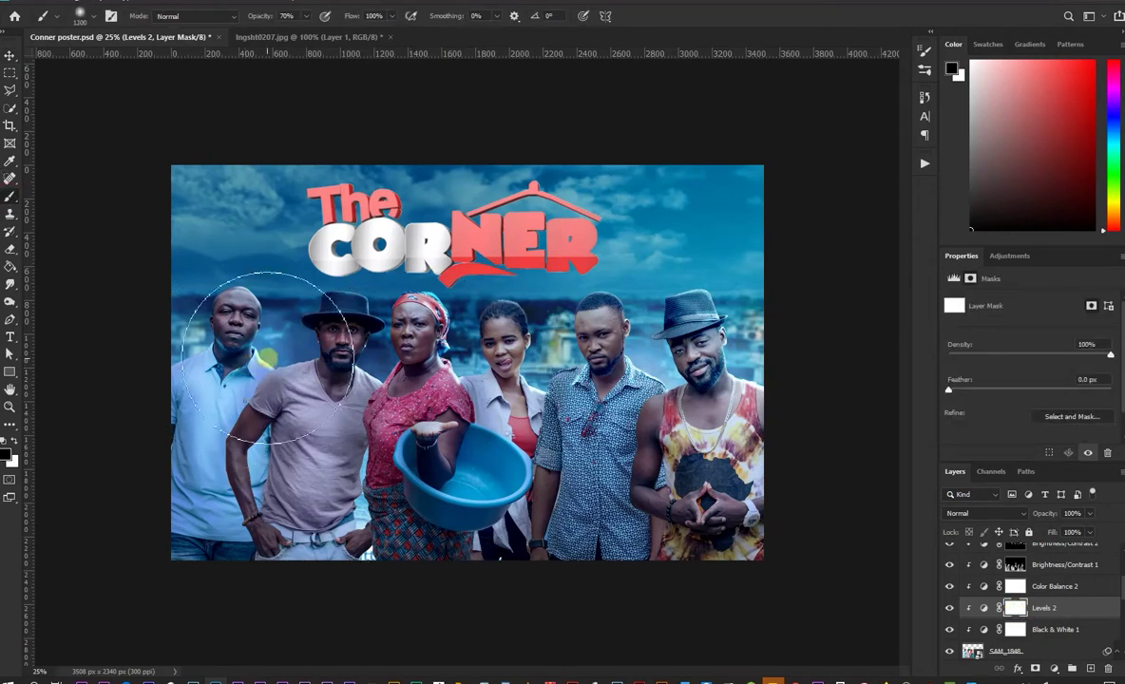
{"action": "key", "text": "bracketright"}
{"action": "mouse_move", "coordinate": [257, 359]}
{"action": "left_mouse_down"}
{"action": "mouse_move", "coordinate": [675, 373]}
{"action": "mouse_move", "coordinate": [670, 418]}
{"action": "left_mouse_up"}
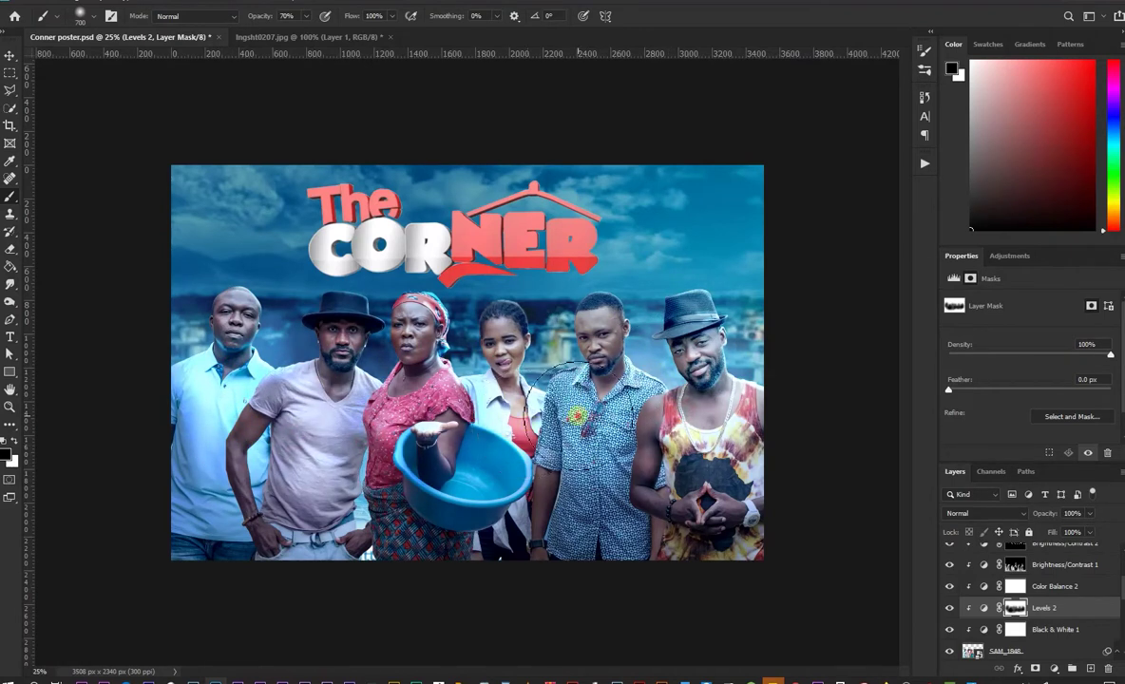
{"action": "mouse_move", "coordinate": [652, 418]}
{"action": "left_mouse_down"}
{"action": "mouse_move", "coordinate": [237, 389]}
{"action": "mouse_move", "coordinate": [598, 359]}
{"action": "mouse_move", "coordinate": [532, 426]}
{"action": "left_mouse_up"}
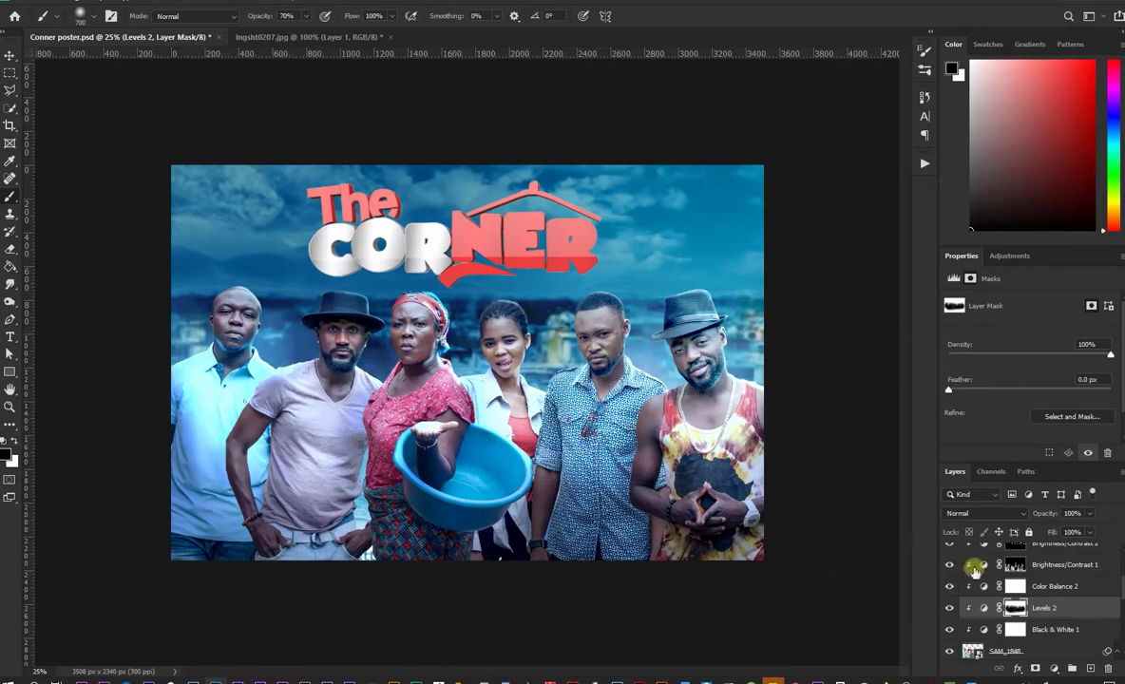
Step: Toggle Layer 1's visibility to compare, then select the 6422399_preview background layer
{"action": "scroll", "coordinate": [1026, 591], "scroll_direction": "up", "scroll_amount": 5}
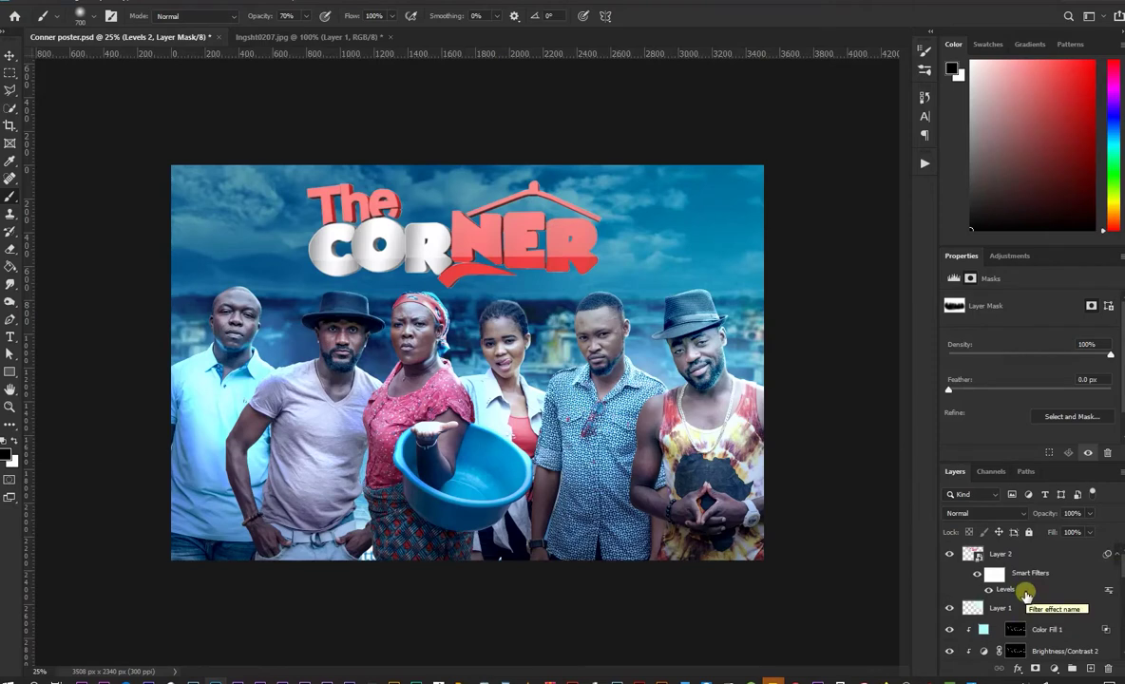
{"action": "left_click", "coordinate": [988, 608]}
{"action": "left_click", "coordinate": [949, 608]}
{"action": "left_click", "coordinate": [949, 608]}
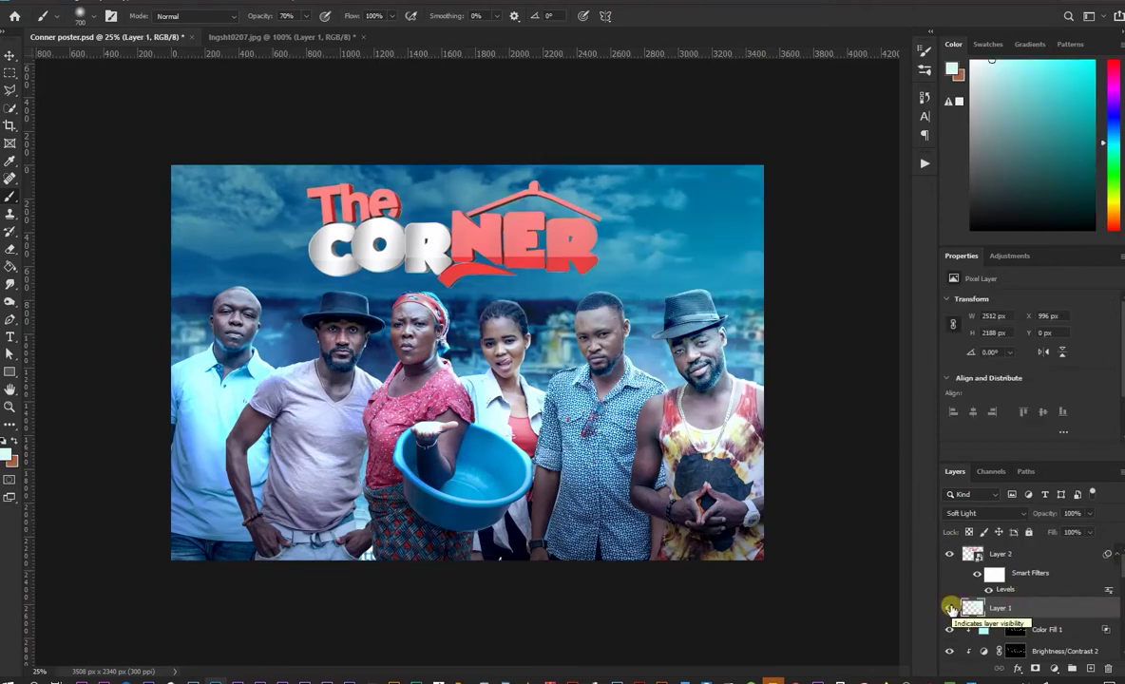
{"action": "left_click", "coordinate": [951, 608]}
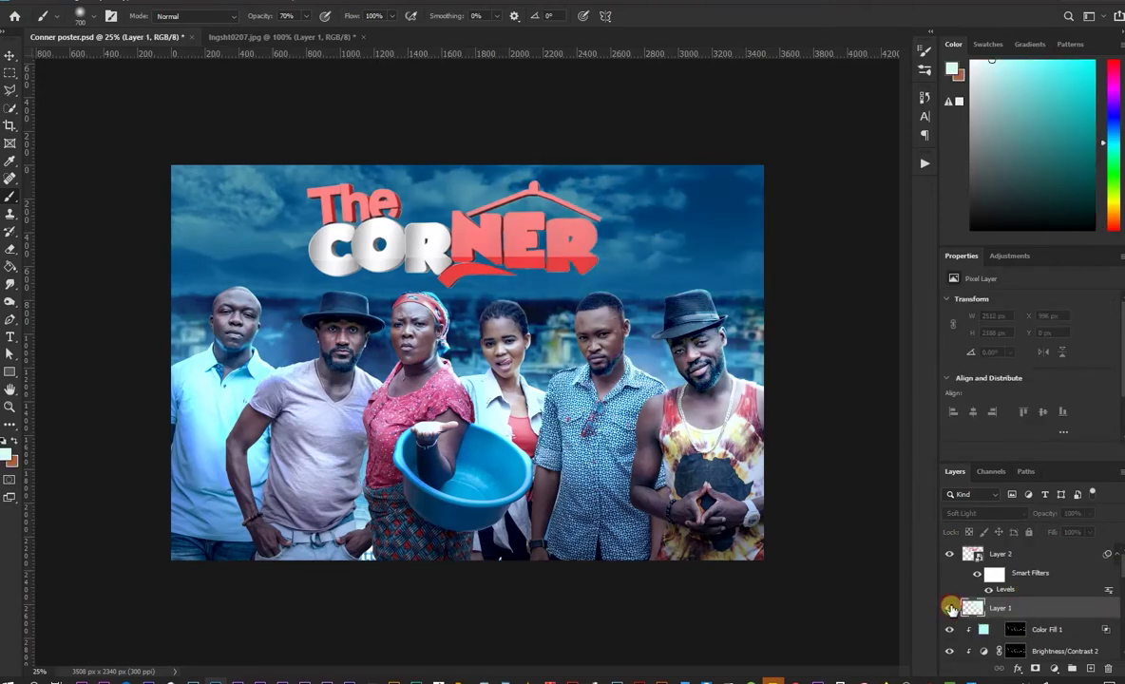
{"action": "left_click", "coordinate": [951, 608]}
{"action": "scroll", "coordinate": [1018, 616], "scroll_direction": "down", "scroll_amount": 5}
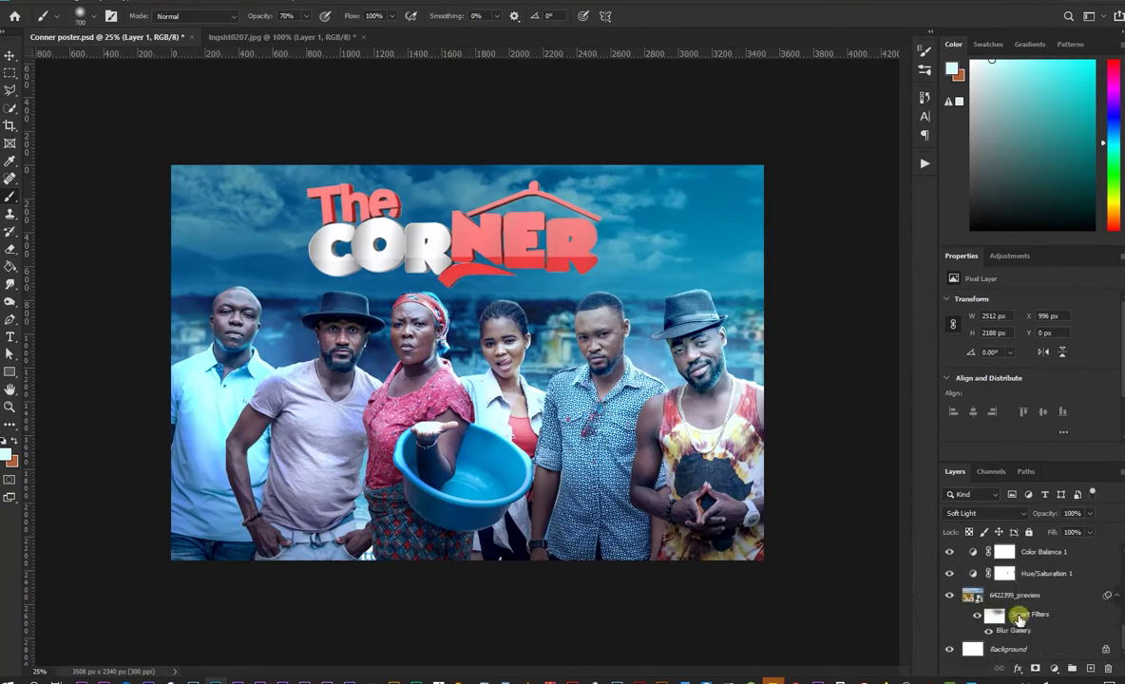
{"action": "left_click", "coordinate": [1015, 594]}
Step: On a new Layer 3, paint sampled sky blue across the scene
{"action": "left_click", "coordinate": [1071, 668]}
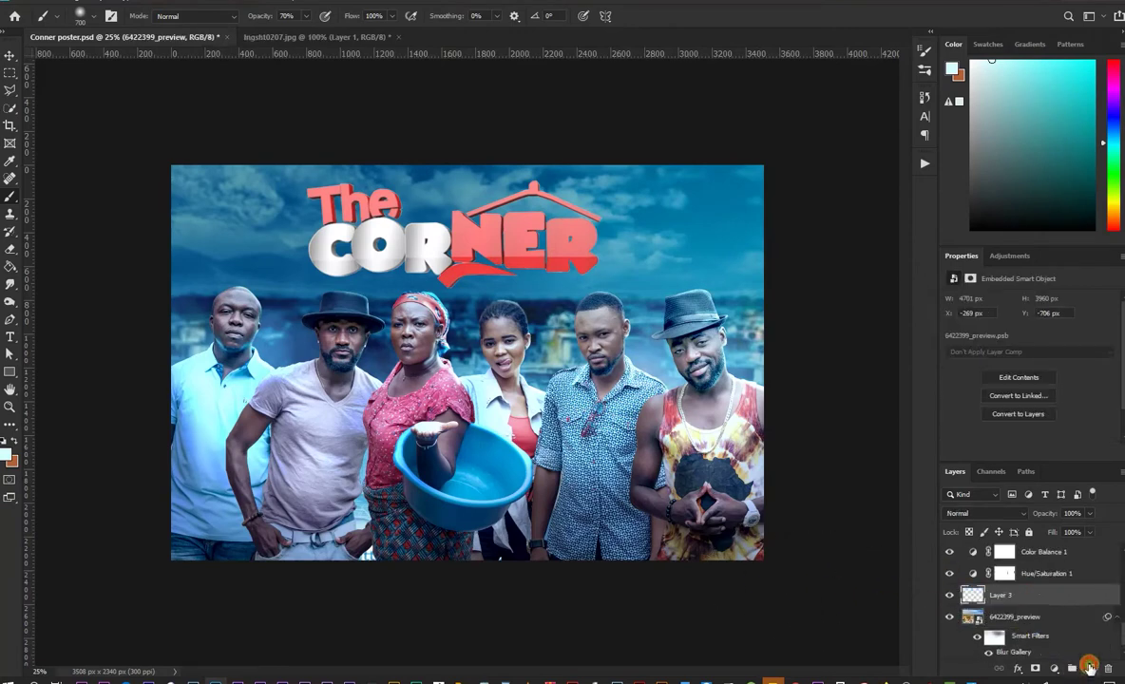
{"action": "left_click", "coordinate": [8, 453]}
{"action": "left_click", "coordinate": [482, 283]}
{"action": "left_click", "coordinate": [836, 340]}
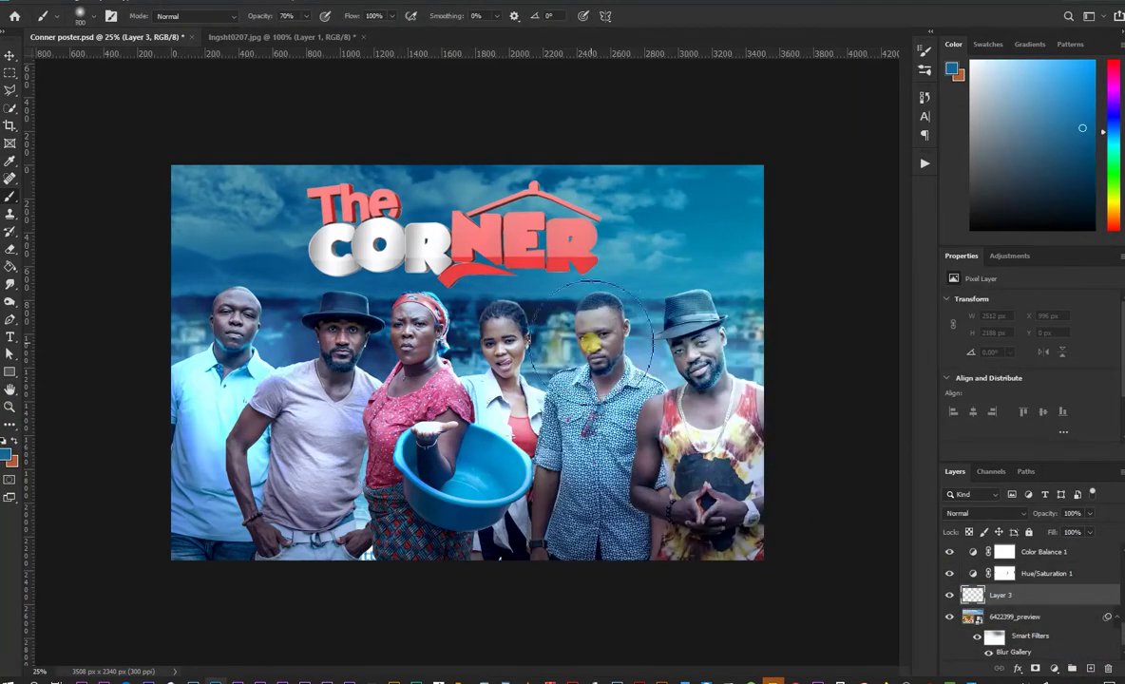
{"action": "left_click_drag", "start_coordinate": [573, 327], "coordinate": [651, 366]}
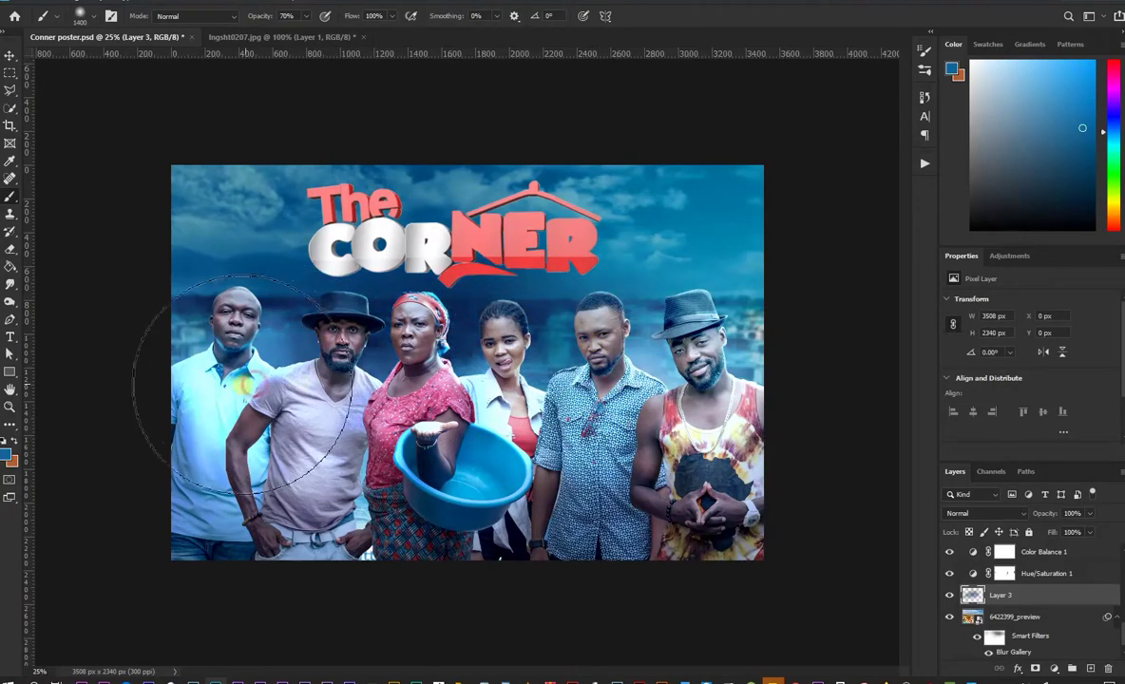
{"action": "left_click_drag", "start_coordinate": [651, 366], "coordinate": [142, 361]}
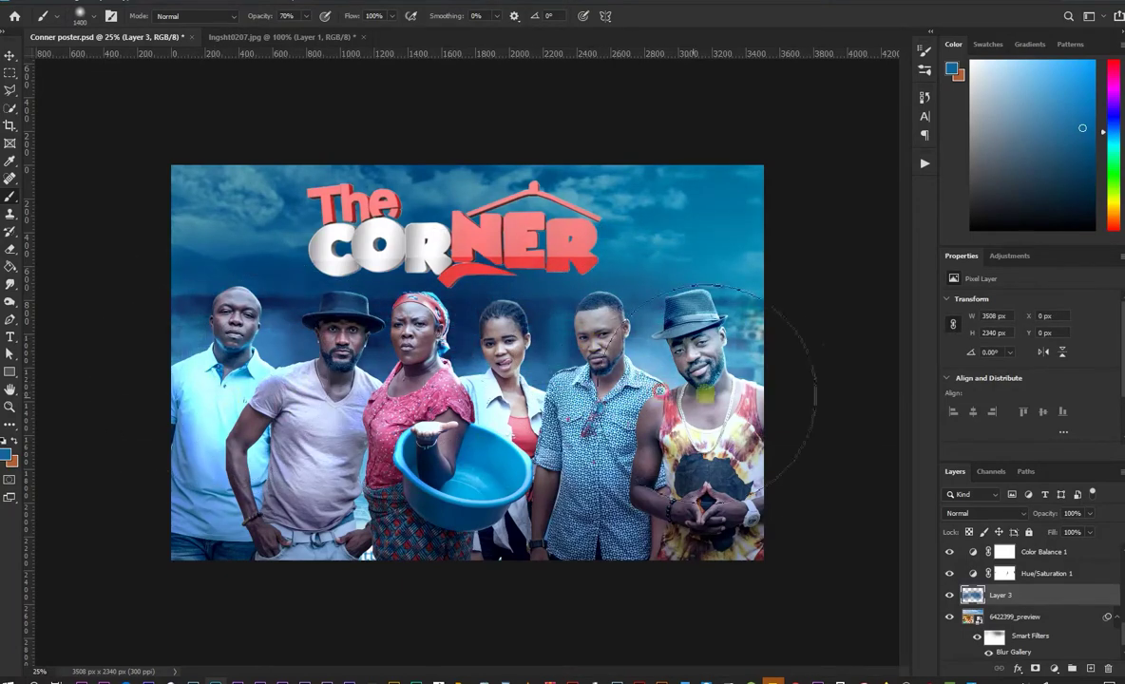
Step: Lower Layer 3's opacity to 61%
{"action": "left_click", "coordinate": [10, 55]}
{"action": "left_click", "coordinate": [1090, 513]}
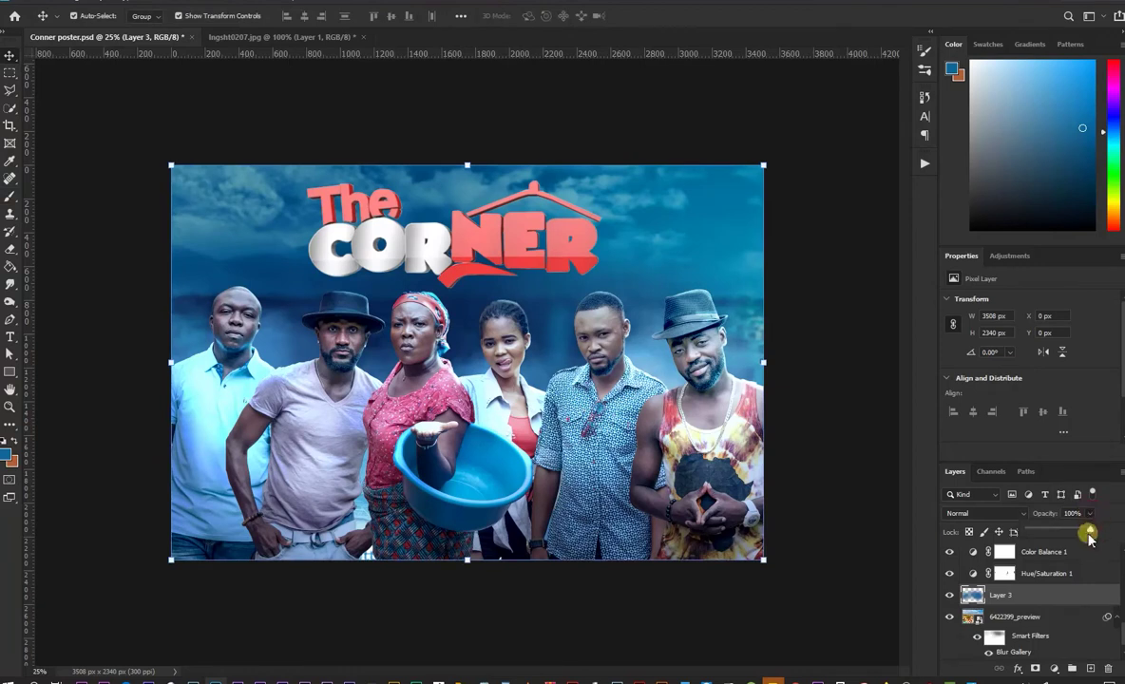
{"action": "left_click_drag", "start_coordinate": [1088, 529], "coordinate": [1069, 535]}
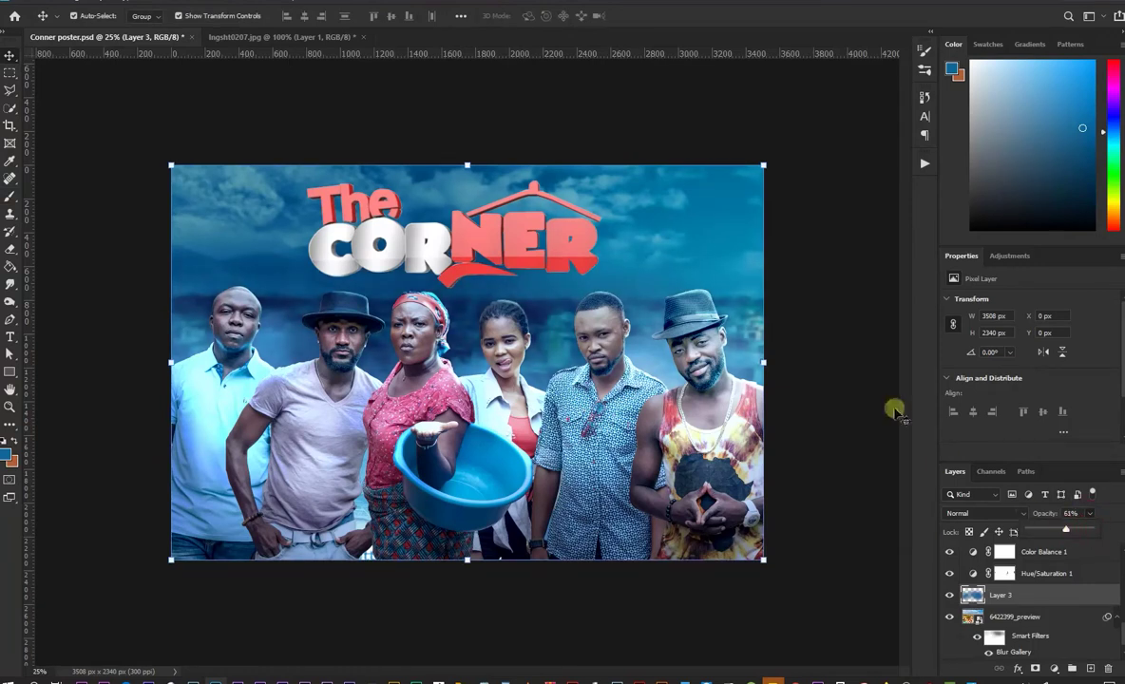
{"action": "left_click", "coordinate": [840, 323]}
Step: Scale Layer 1 to about 75.52% and shift it up and to the right
{"action": "scroll", "coordinate": [1023, 577], "scroll_direction": "down", "scroll_amount": 5}
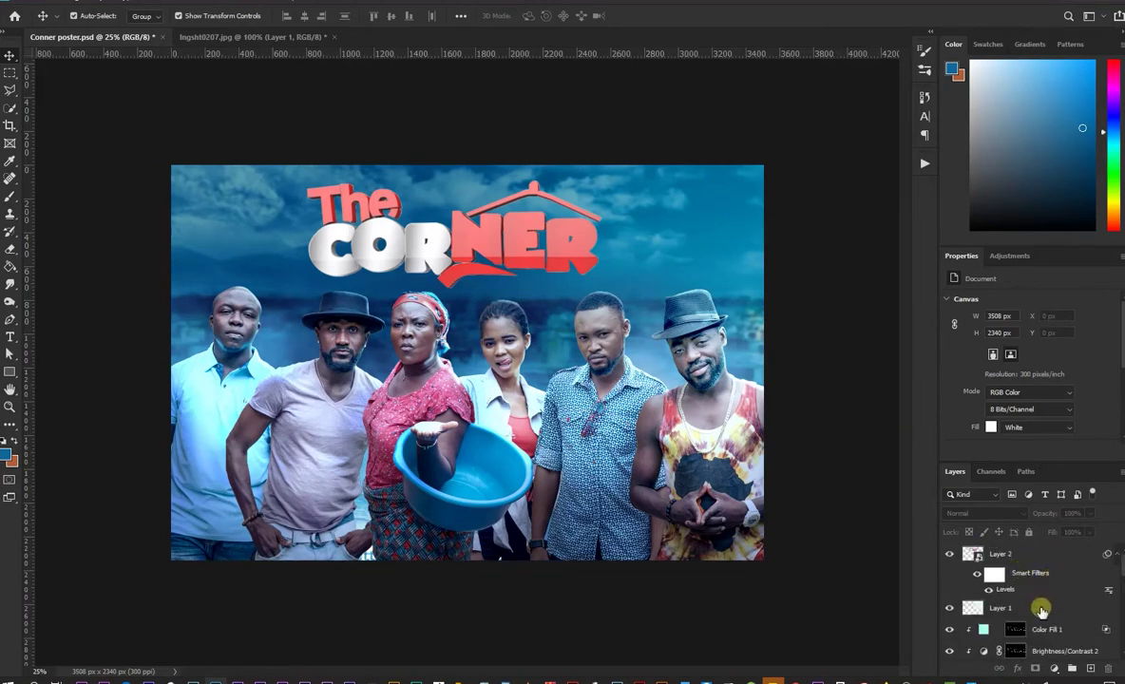
{"action": "left_click", "coordinate": [1035, 608]}
{"action": "left_click", "coordinate": [1057, 630]}
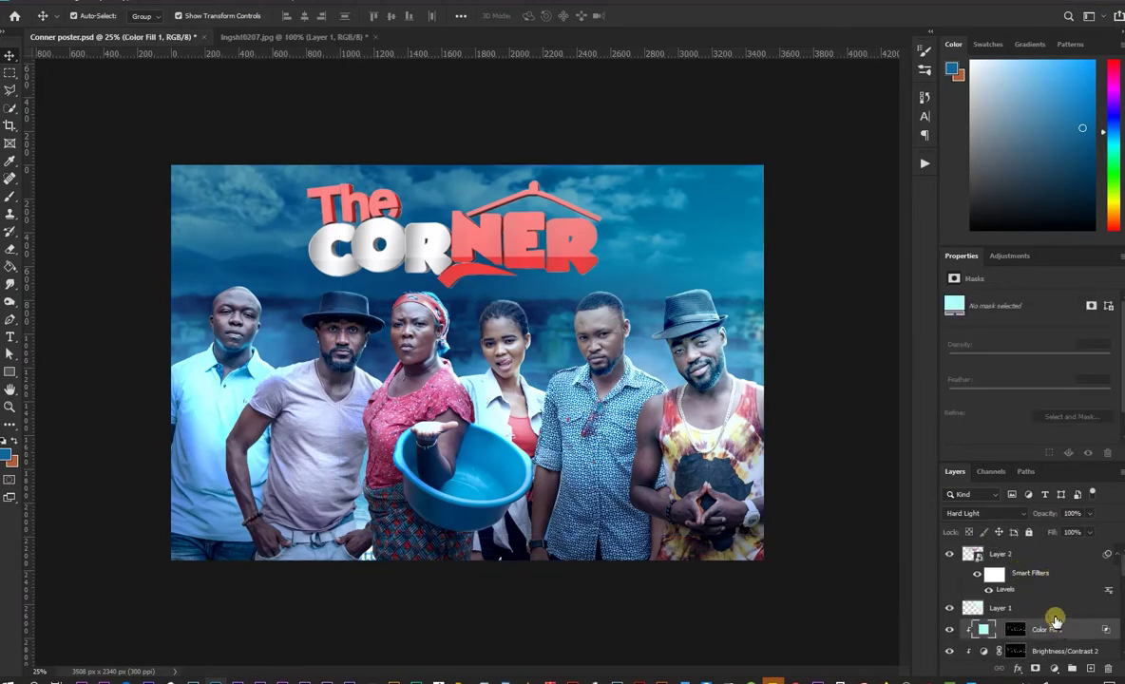
{"action": "left_click", "coordinate": [1050, 611]}
{"action": "left_click_drag", "start_coordinate": [339, 534], "coordinate": [443, 444]}
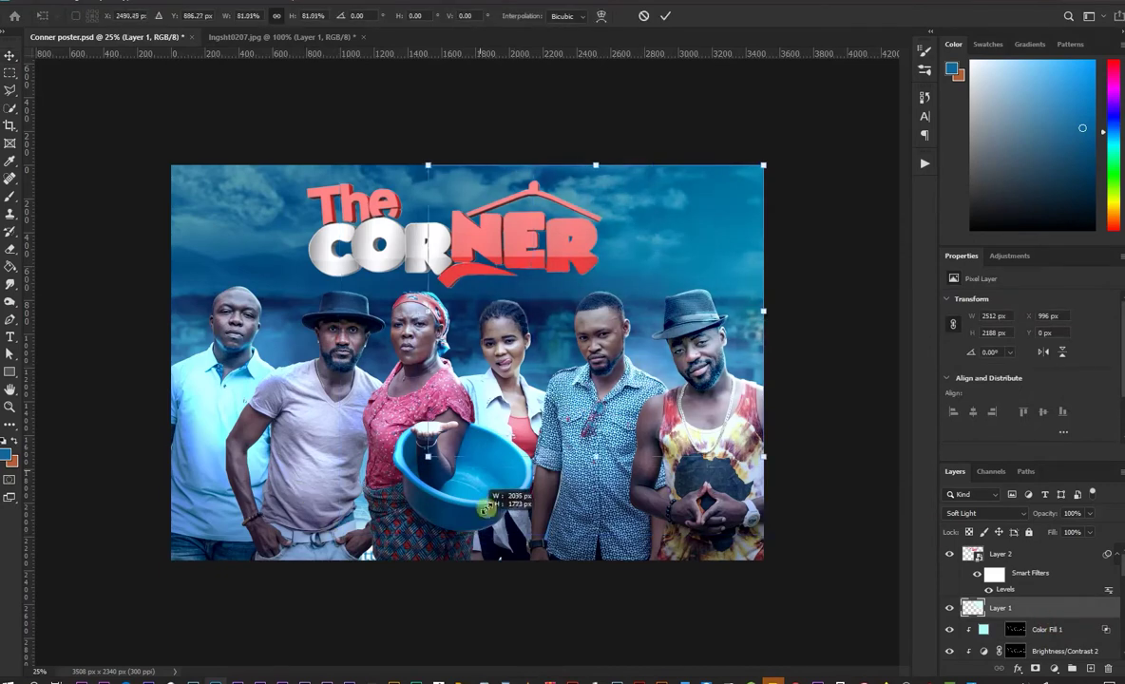
{"action": "mouse_move", "coordinate": [737, 261]}
{"action": "left_mouse_down"}
{"action": "mouse_move", "coordinate": [802, 228]}
{"action": "mouse_move", "coordinate": [775, 231]}
{"action": "left_mouse_up"}
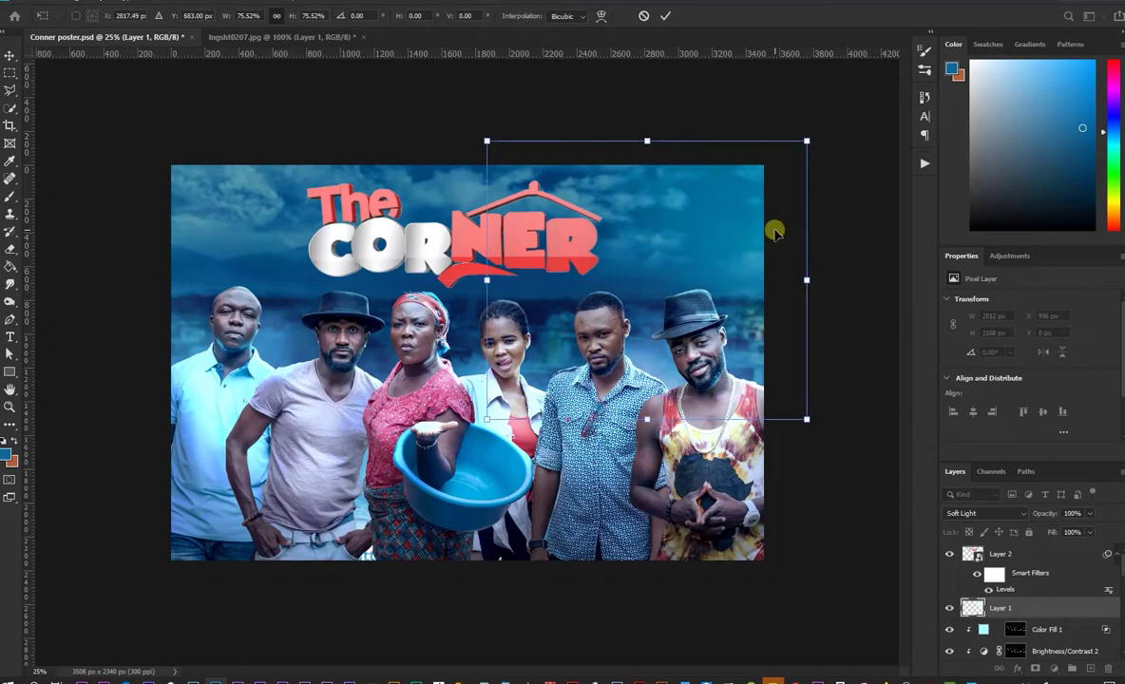
{"action": "left_click", "coordinate": [667, 14]}
Step: Stretch the smoke overlay wider to the right, to 4404 × 2220 px
{"action": "left_click", "coordinate": [649, 362]}
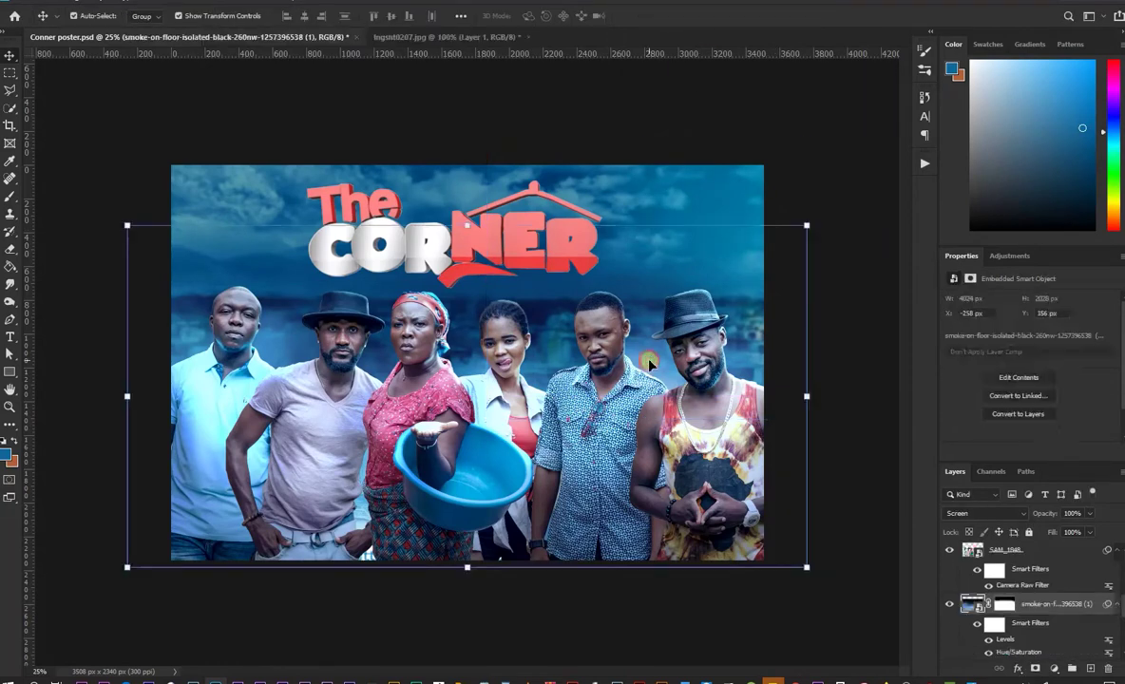
{"action": "left_click", "coordinate": [806, 400]}
{"action": "key", "text": "Return"}
{"action": "mouse_move", "coordinate": [811, 397]}
{"action": "left_mouse_down"}
{"action": "mouse_move", "coordinate": [827, 412]}
{"action": "mouse_move", "coordinate": [771, 411]}
{"action": "mouse_move", "coordinate": [977, 414]}
{"action": "mouse_move", "coordinate": [872, 399]}
{"action": "left_mouse_up"}
{"action": "left_click", "coordinate": [665, 15]}
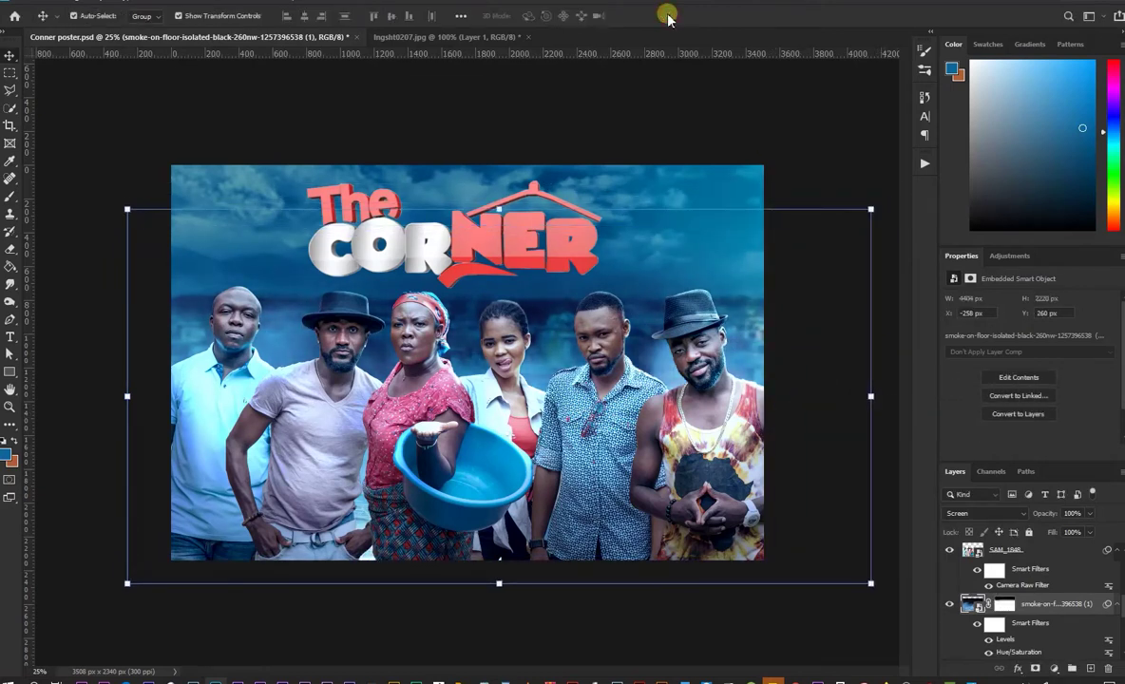
{"action": "left_click", "coordinate": [805, 302]}
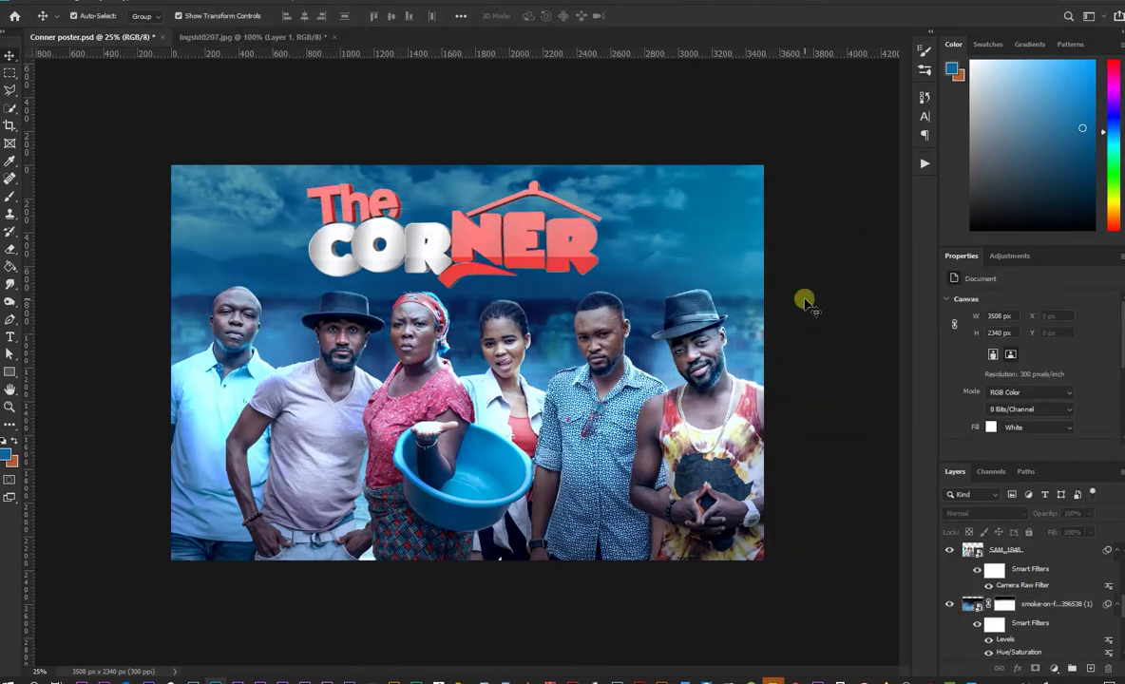
{"action": "left_click", "coordinate": [771, 350]}
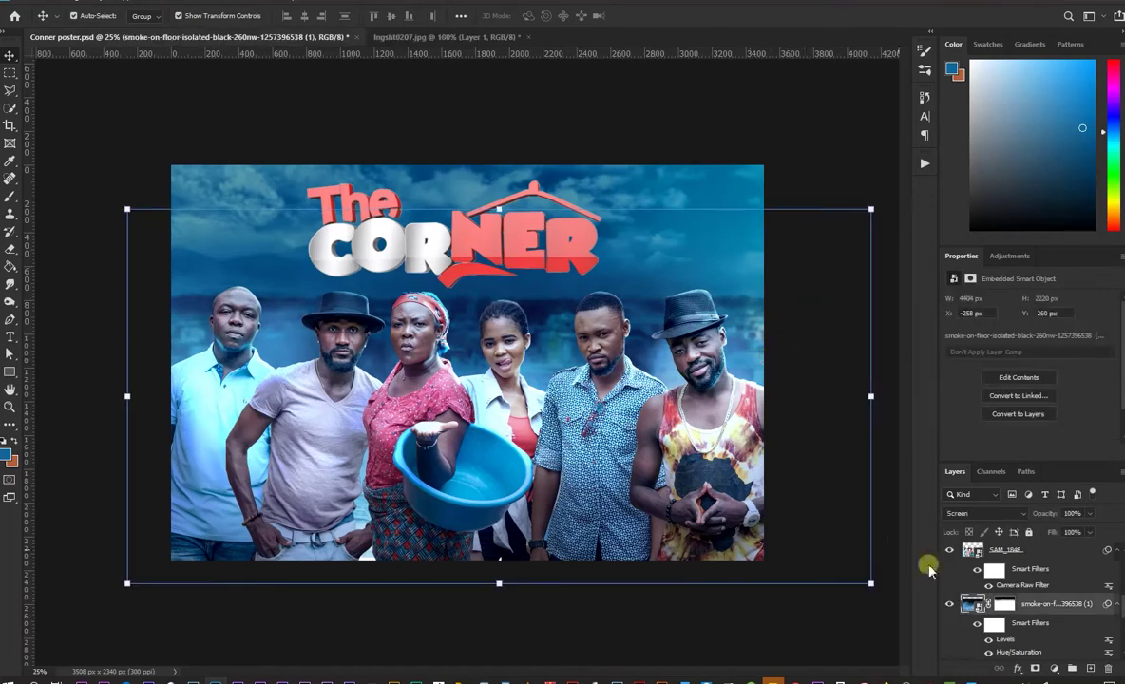
{"action": "left_click", "coordinate": [948, 605]}
{"action": "left_click", "coordinate": [948, 605]}
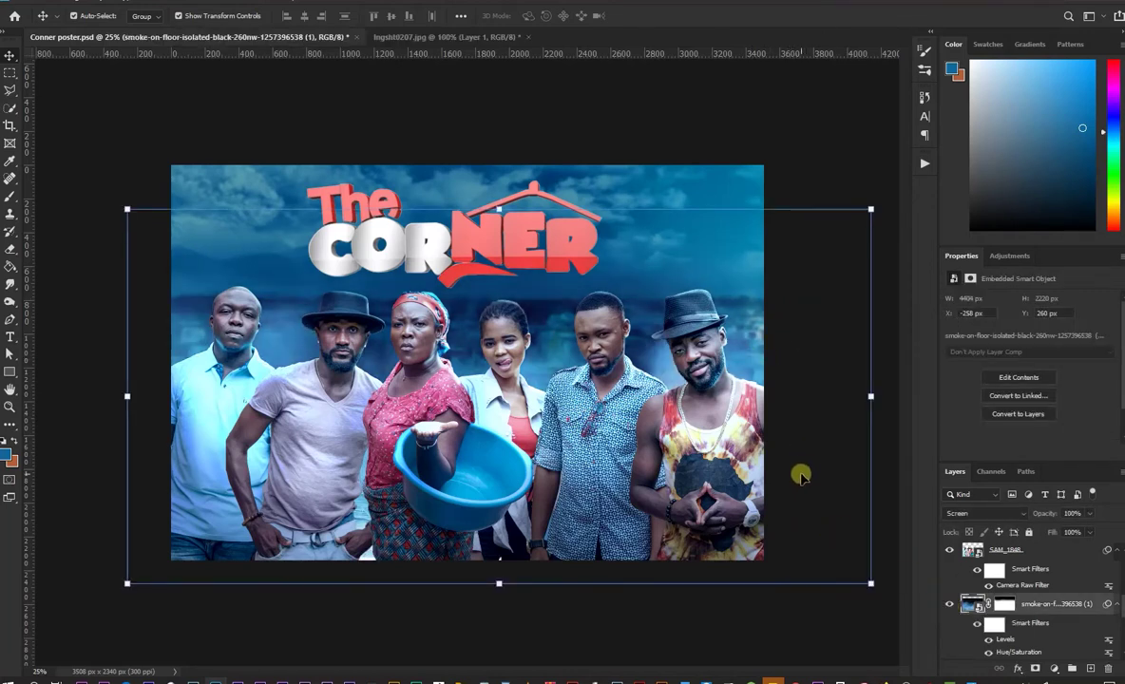
{"action": "left_click", "coordinate": [828, 336]}
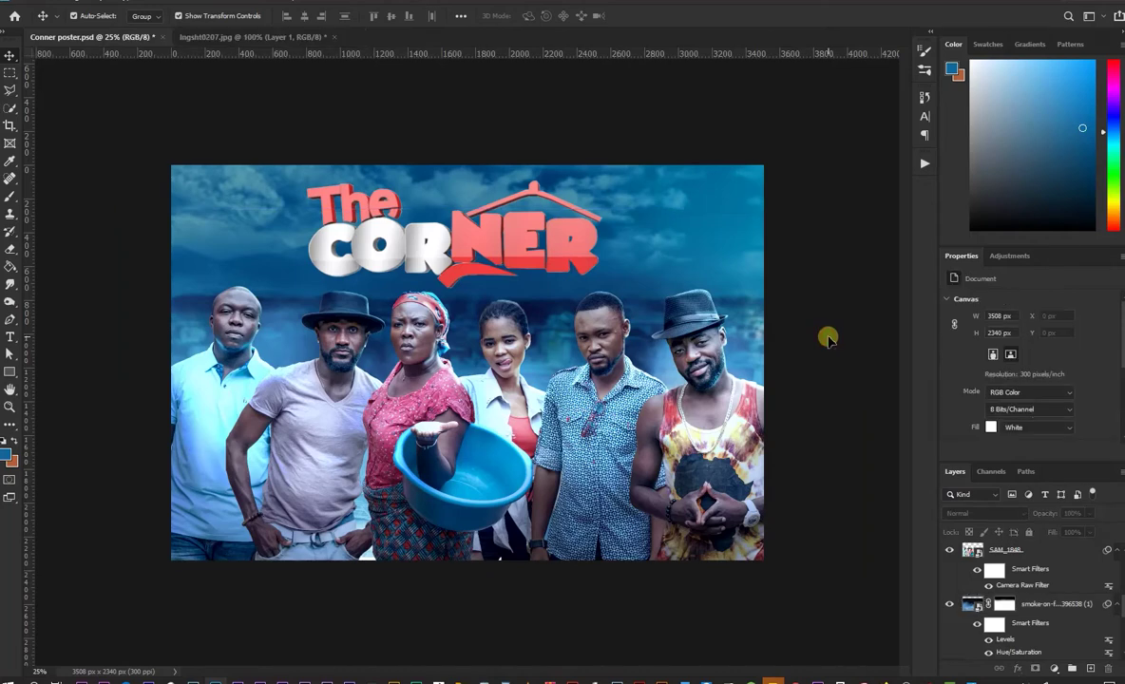
{"action": "scroll", "coordinate": [1022, 574], "scroll_direction": "up", "scroll_amount": 3}
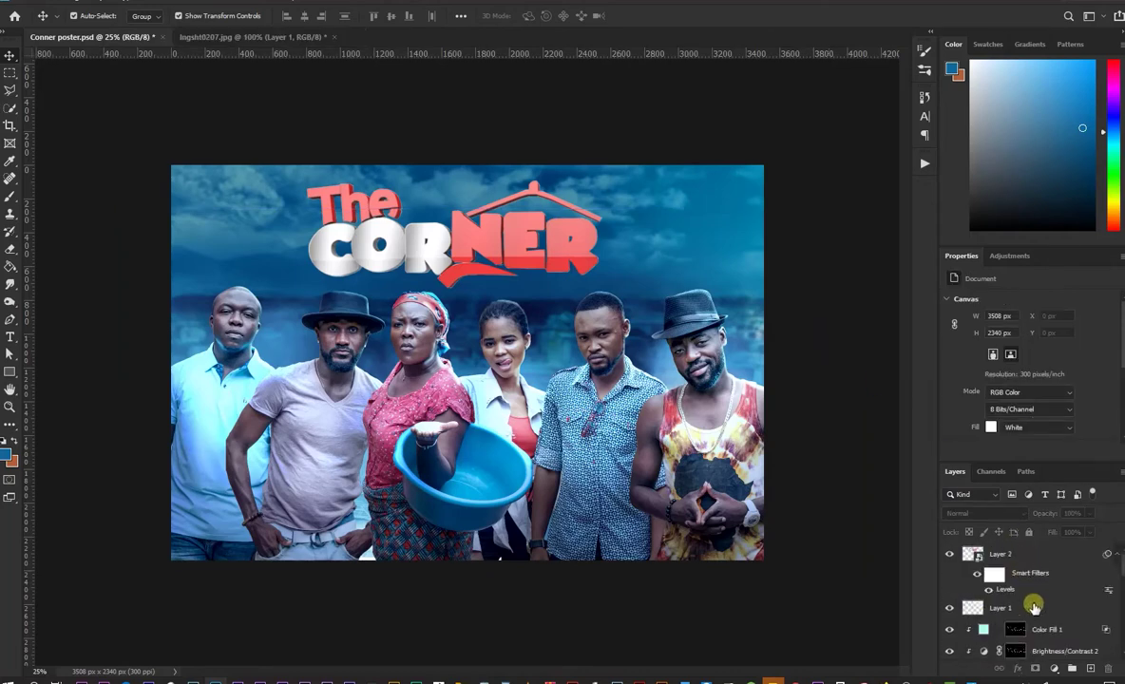
Step: Add a Levels 3 adjustment above Color Fill 1 that darkens the whole poster
{"action": "left_click", "coordinate": [1056, 629]}
{"action": "left_click", "coordinate": [1054, 670]}
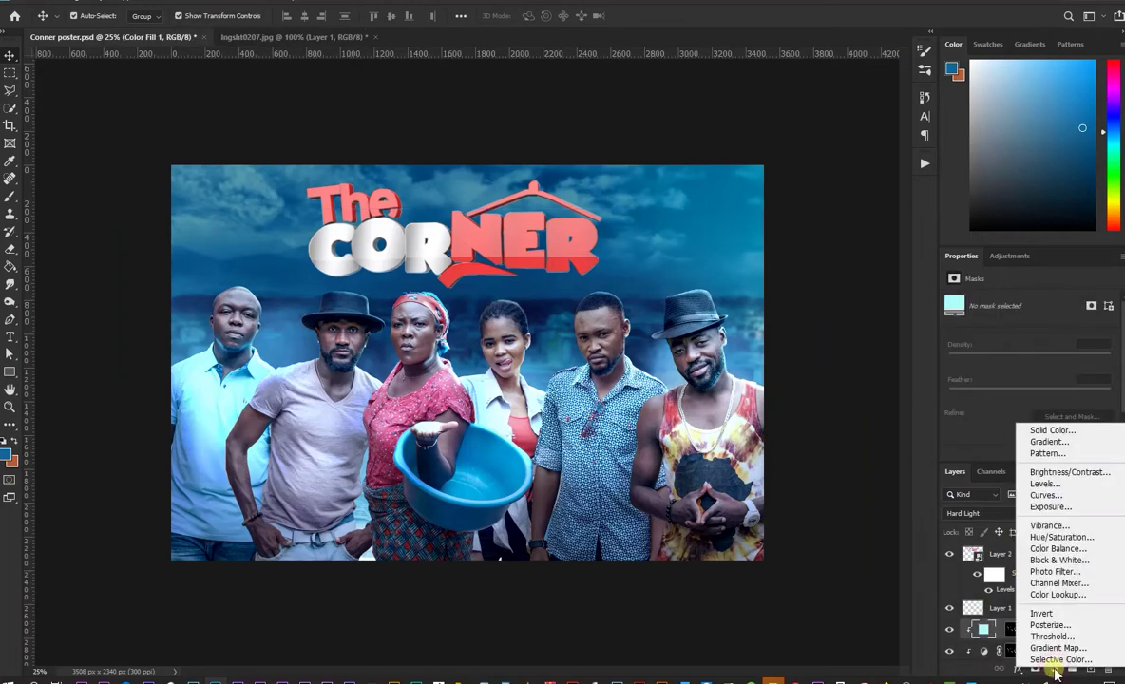
{"action": "left_click", "coordinate": [1045, 484]}
{"action": "mouse_move", "coordinate": [968, 440]}
{"action": "left_mouse_down"}
{"action": "mouse_move", "coordinate": [1083, 447]}
{"action": "mouse_move", "coordinate": [1041, 450]}
{"action": "mouse_move", "coordinate": [1056, 443]}
{"action": "mouse_move", "coordinate": [1042, 402]}
{"action": "left_mouse_up"}
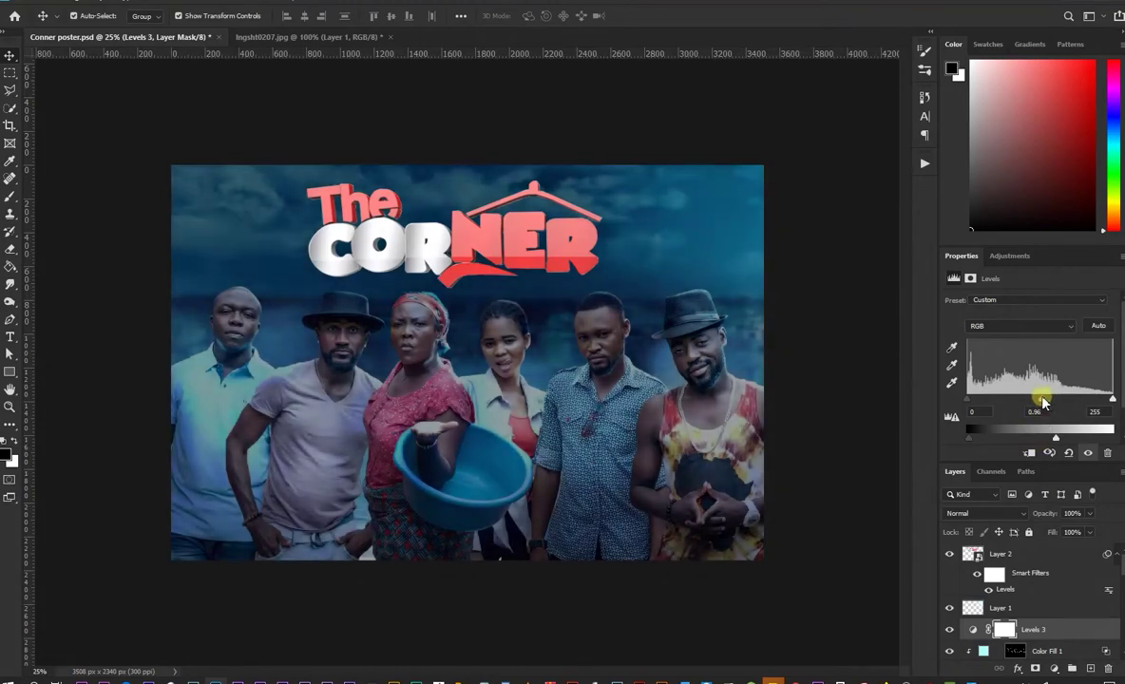
Step: Paint the Levels 3 mask with a large soft brush to restore brightness on the central cast
{"action": "left_click", "coordinate": [1045, 629]}
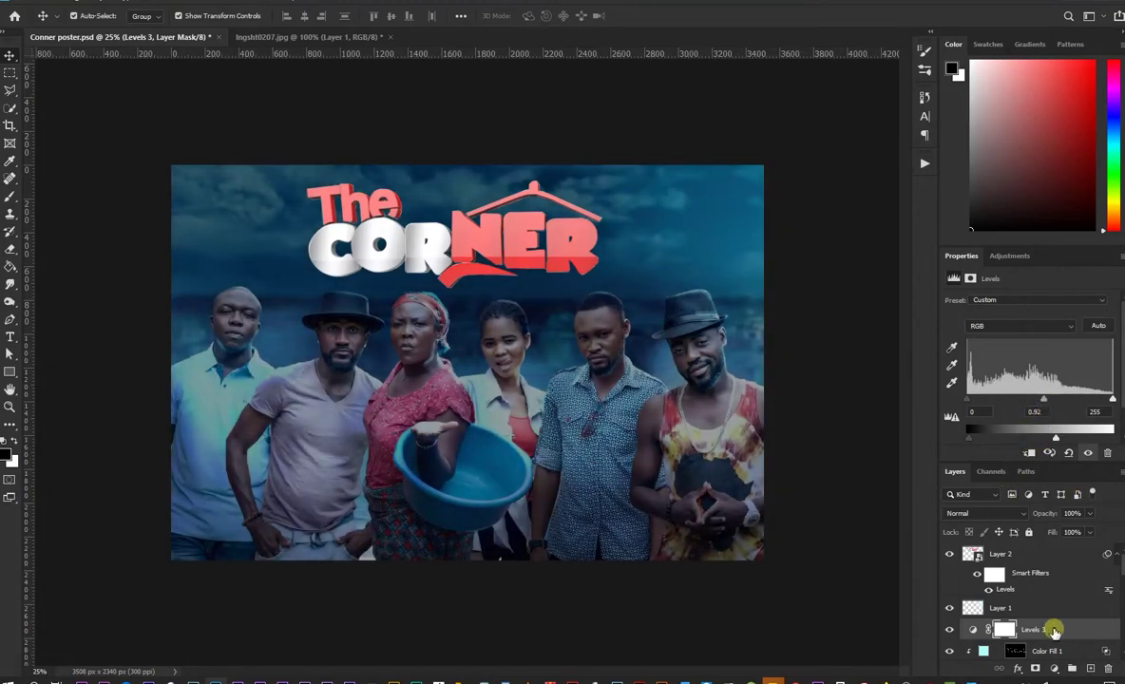
{"action": "left_click", "coordinate": [10, 195]}
{"action": "left_click", "coordinate": [1005, 629]}
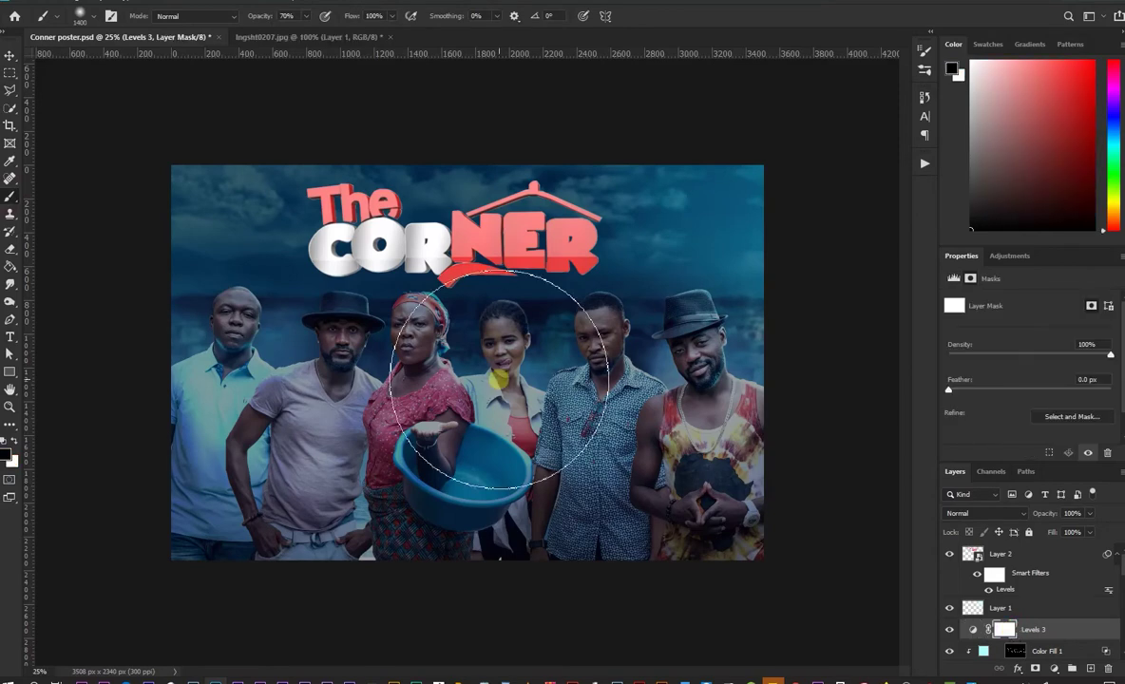
{"action": "key", "text": "bracketright"}
{"action": "key", "text": "bracketright"}
{"action": "key", "text": "bracketright"}
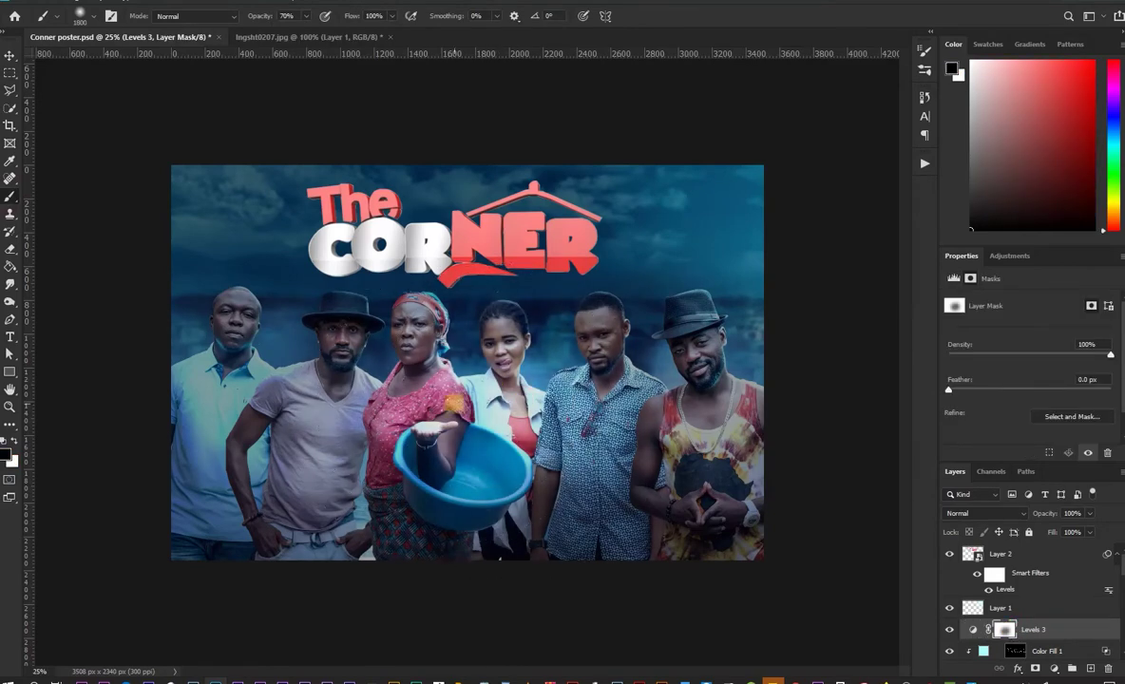
{"action": "mouse_move", "coordinate": [535, 405]}
{"action": "left_mouse_down"}
{"action": "mouse_move", "coordinate": [339, 376]}
{"action": "mouse_move", "coordinate": [608, 389]}
{"action": "mouse_move", "coordinate": [190, 410]}
{"action": "mouse_move", "coordinate": [579, 359]}
{"action": "mouse_move", "coordinate": [602, 390]}
{"action": "mouse_move", "coordinate": [402, 314]}
{"action": "mouse_move", "coordinate": [602, 394]}
{"action": "mouse_move", "coordinate": [390, 385]}
{"action": "left_mouse_up"}
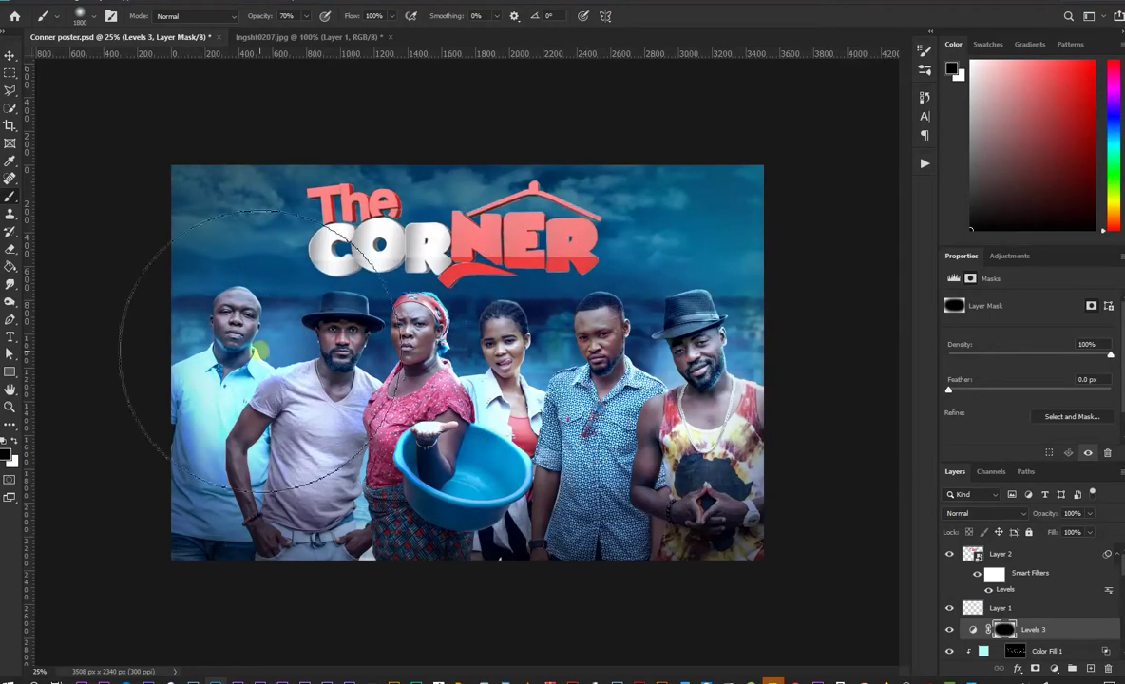
{"action": "key", "text": "v"}
{"action": "left_click", "coordinate": [95, 239]}
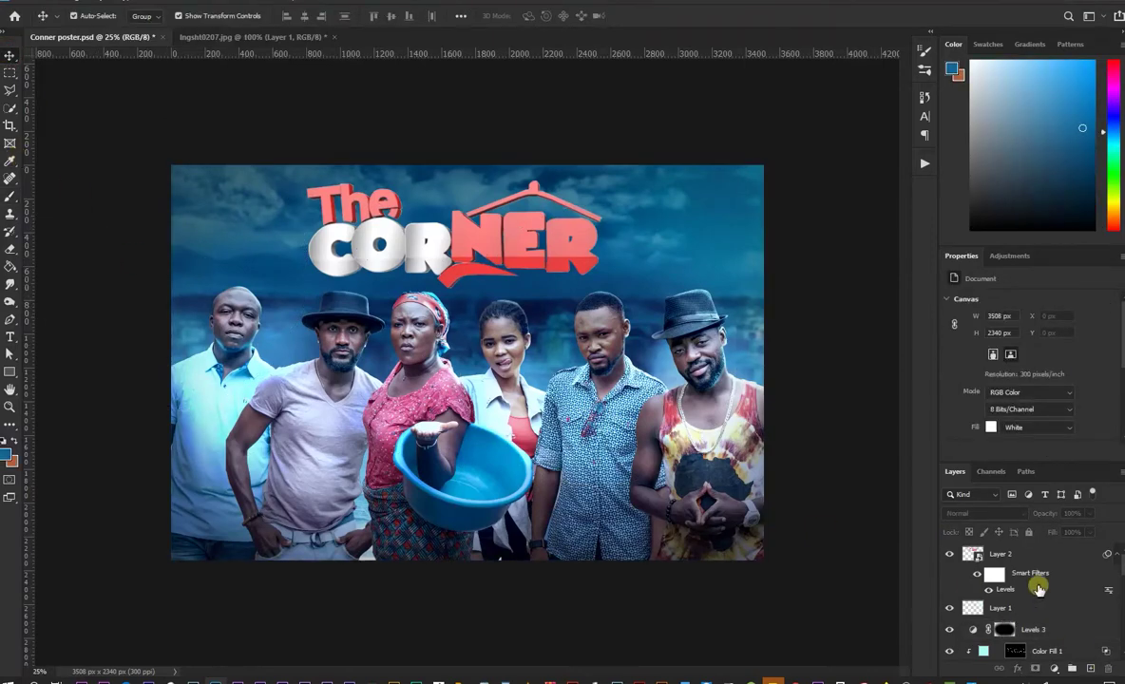
Step: Add a Color Lookup adjustment layer above Layer 1
{"action": "left_click", "coordinate": [1024, 552]}
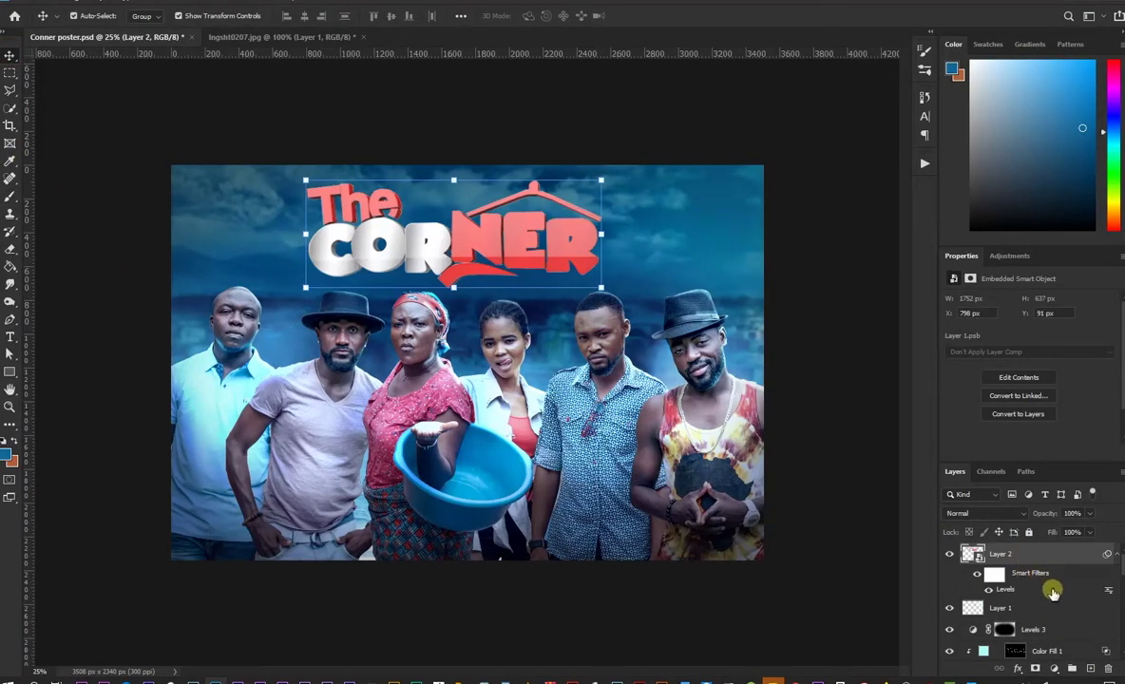
{"action": "left_click", "coordinate": [1051, 605]}
{"action": "left_click", "coordinate": [1053, 669]}
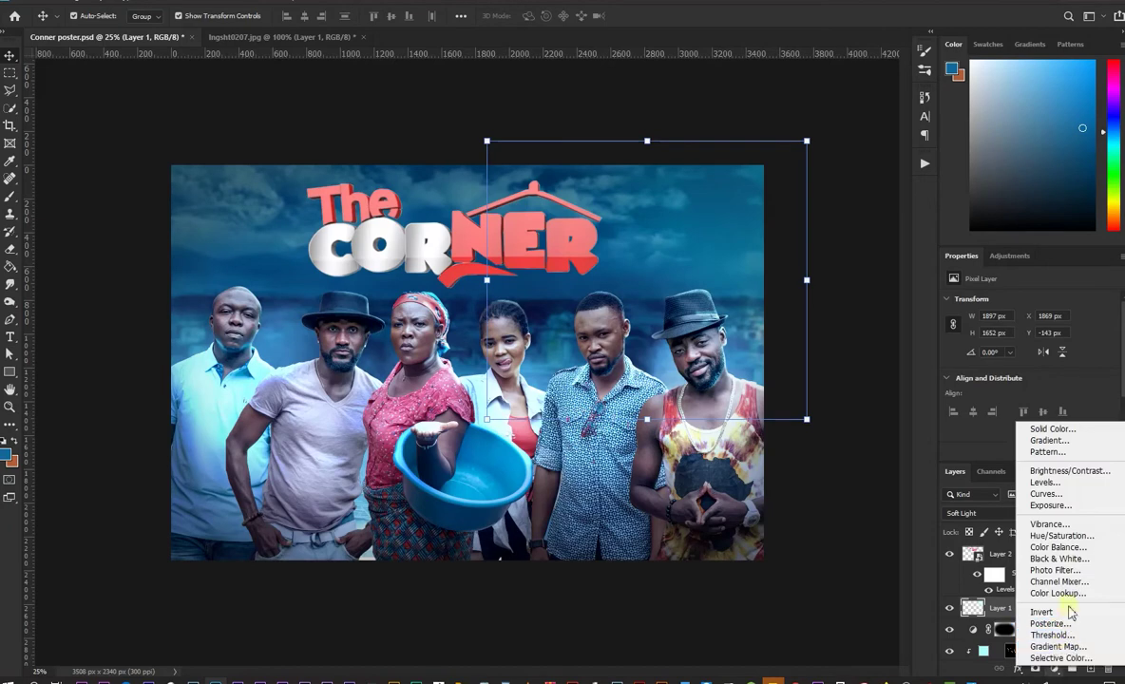
{"action": "left_click", "coordinate": [1057, 592]}
Step: Try 3DLUT presets (Crisp_Winter, filmstock_50, Fuji ETERNA, HorrorBlue), ending on Kodak 5205 Fuji 3510
{"action": "left_click", "coordinate": [1048, 303]}
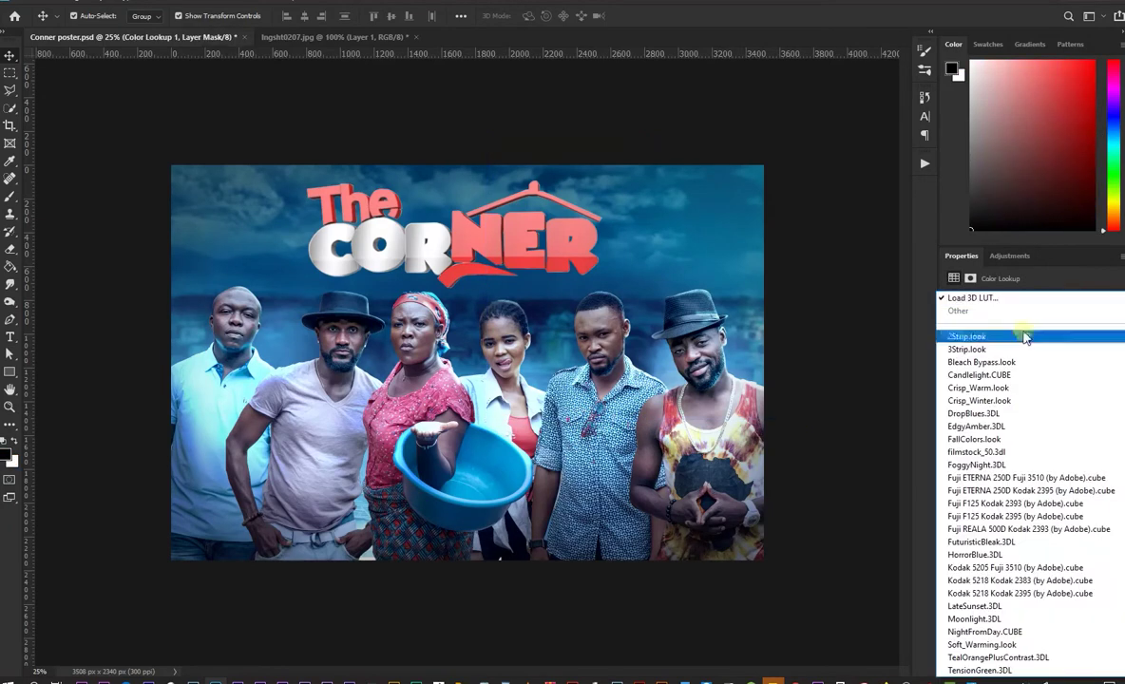
{"action": "left_click", "coordinate": [979, 400]}
{"action": "left_click", "coordinate": [1054, 302]}
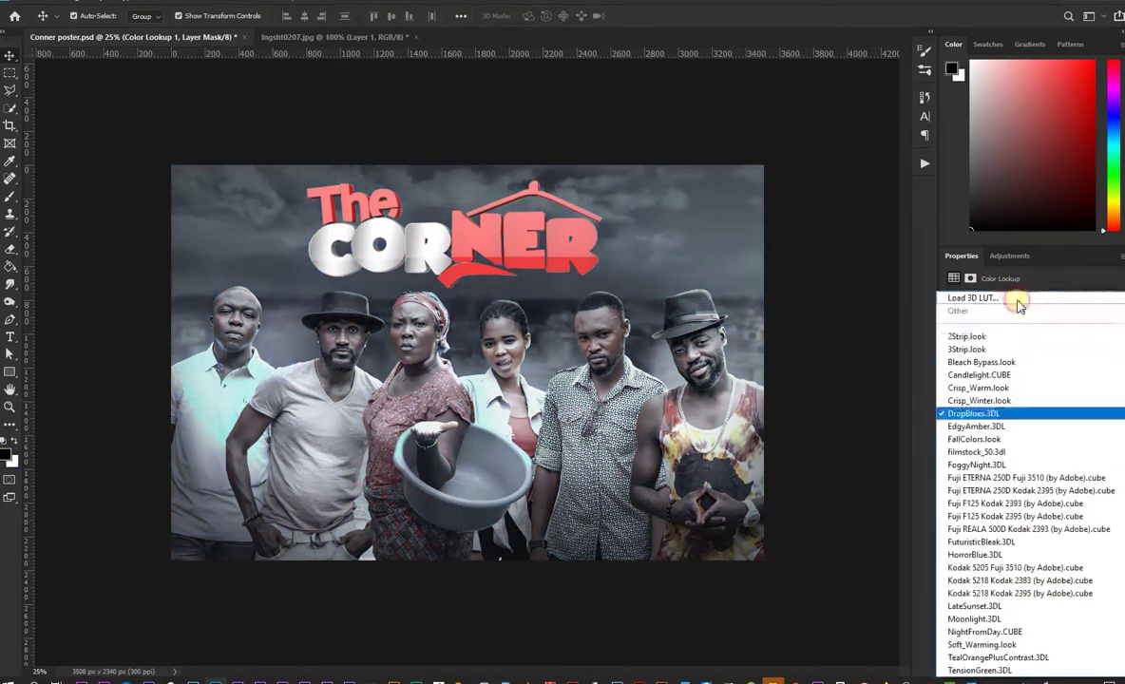
{"action": "left_click", "coordinate": [994, 402]}
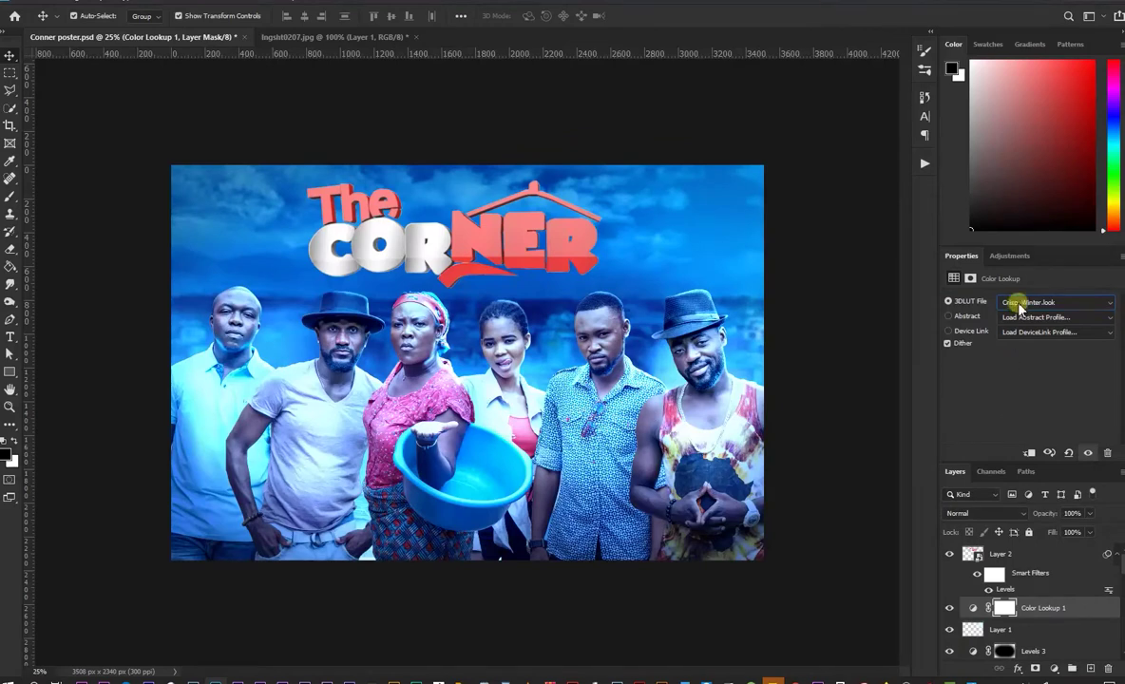
{"action": "left_click", "coordinate": [1012, 302]}
{"action": "left_click", "coordinate": [991, 453]}
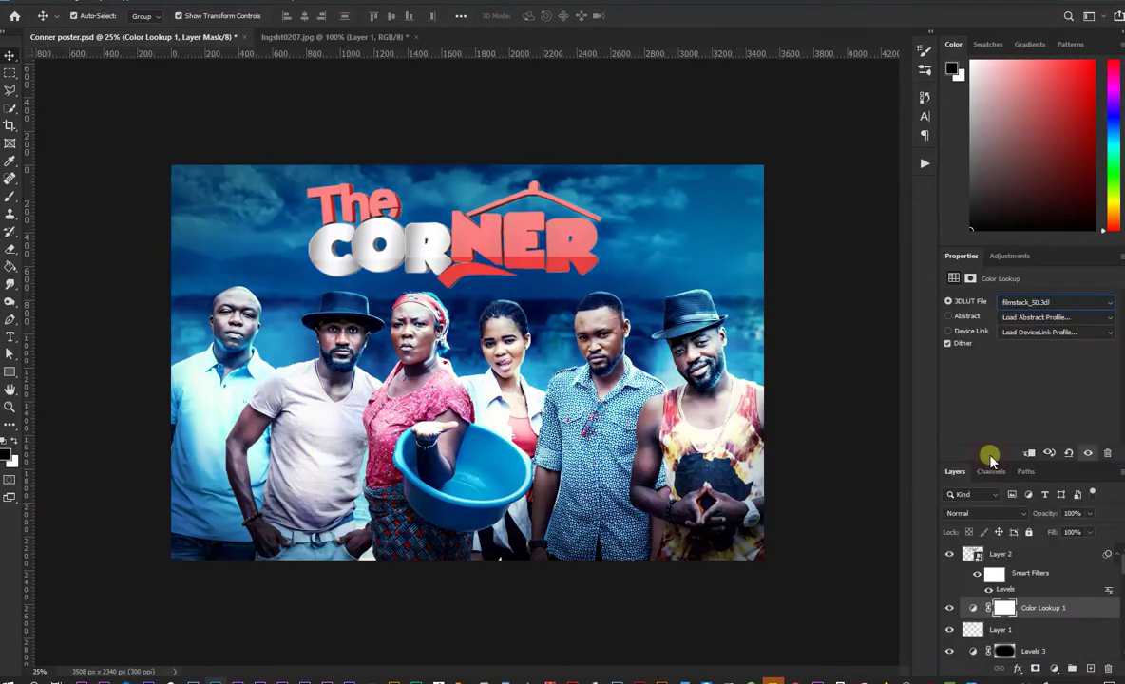
{"action": "key", "text": "Down"}
{"action": "key", "text": "Down"}
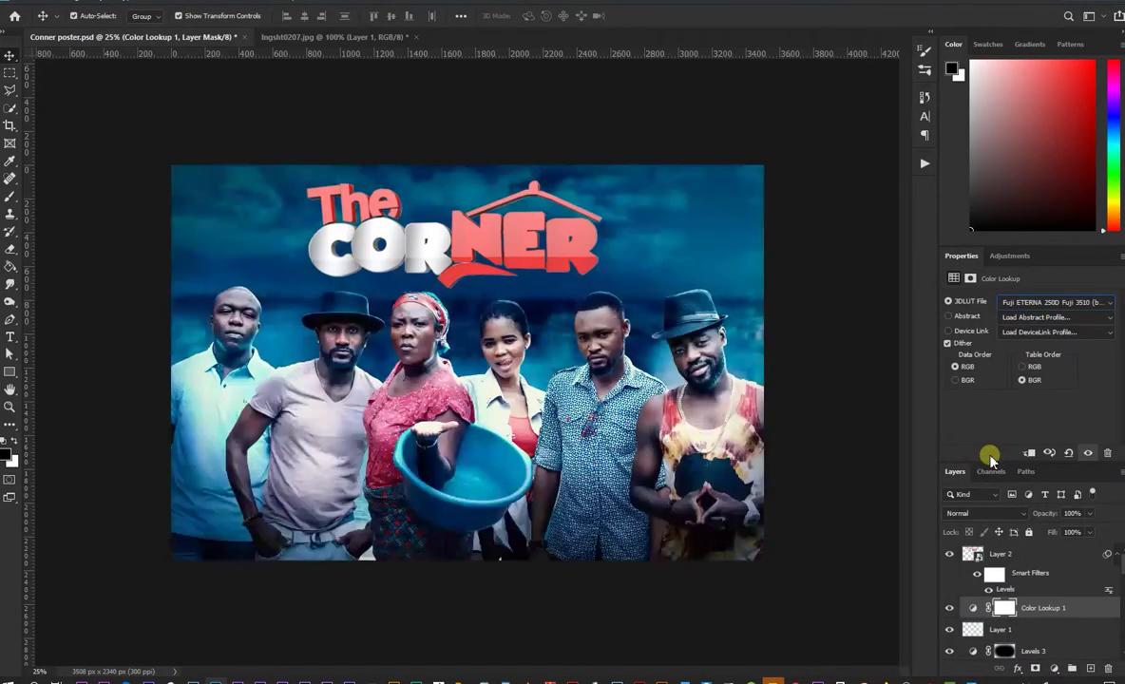
{"action": "key", "text": "Down"}
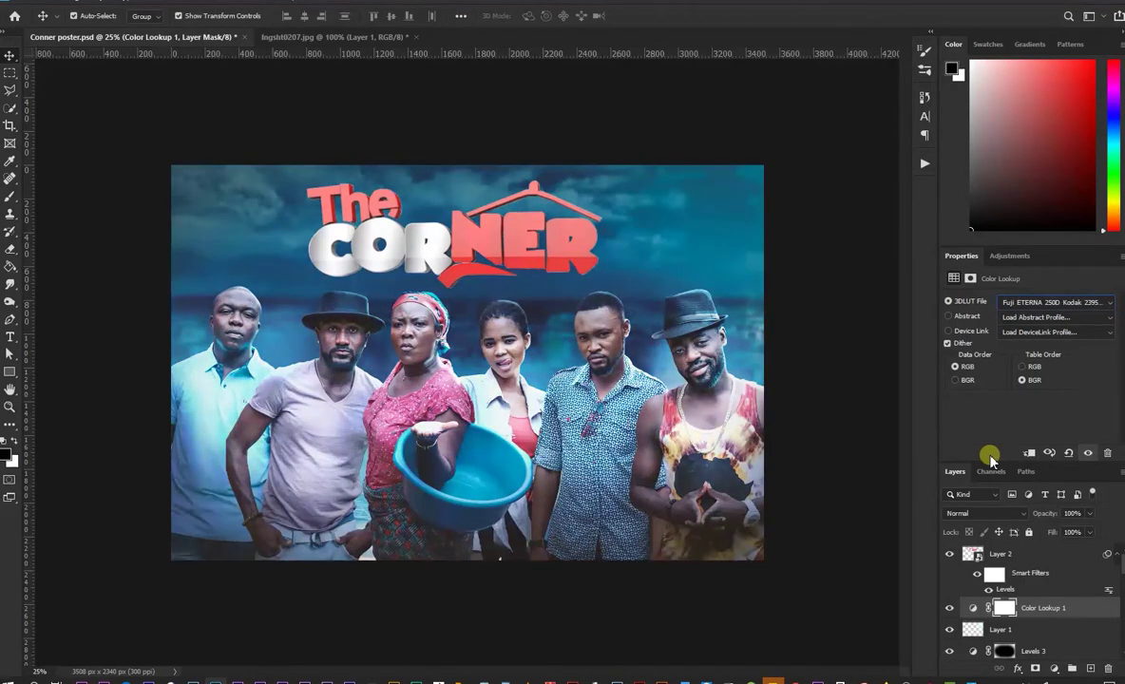
{"action": "key", "text": "Down"}
{"action": "key", "text": "Down"}
{"action": "key", "text": "Down"}
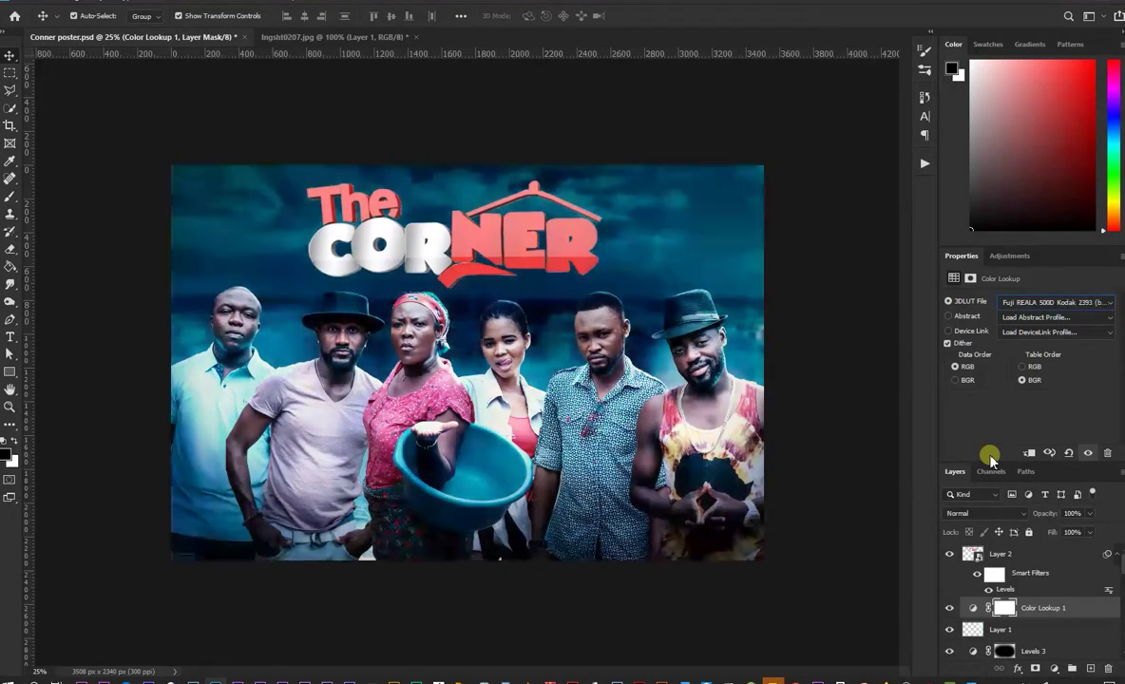
{"action": "key", "text": "Down"}
{"action": "key", "text": "Down"}
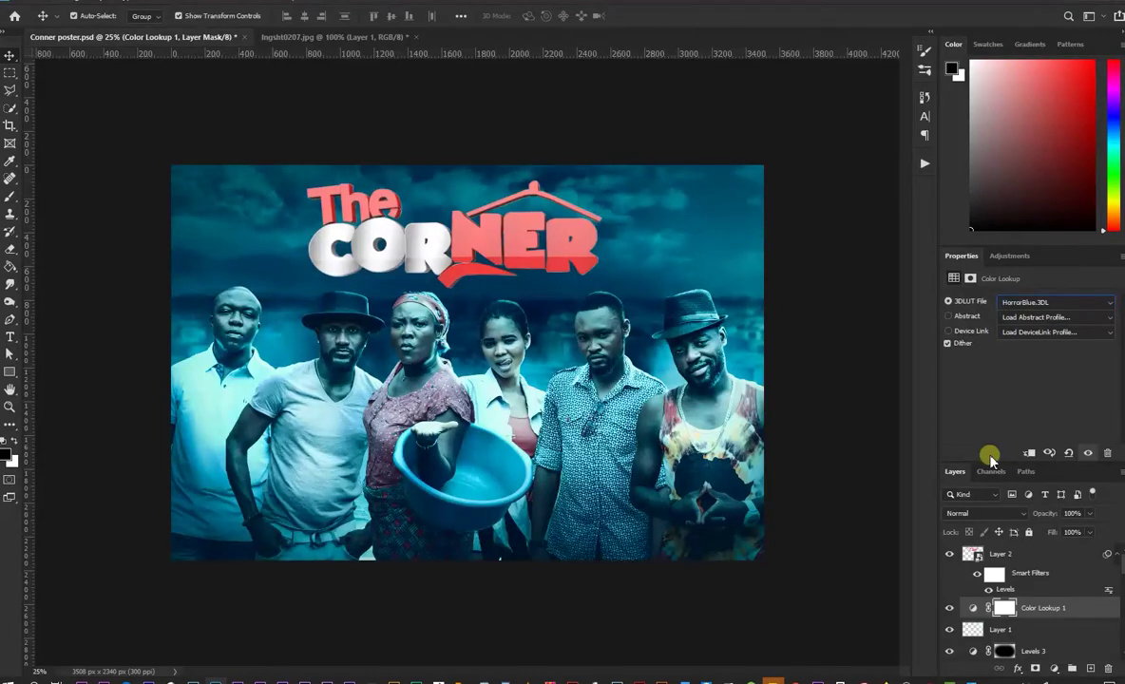
{"action": "key", "text": "Down"}
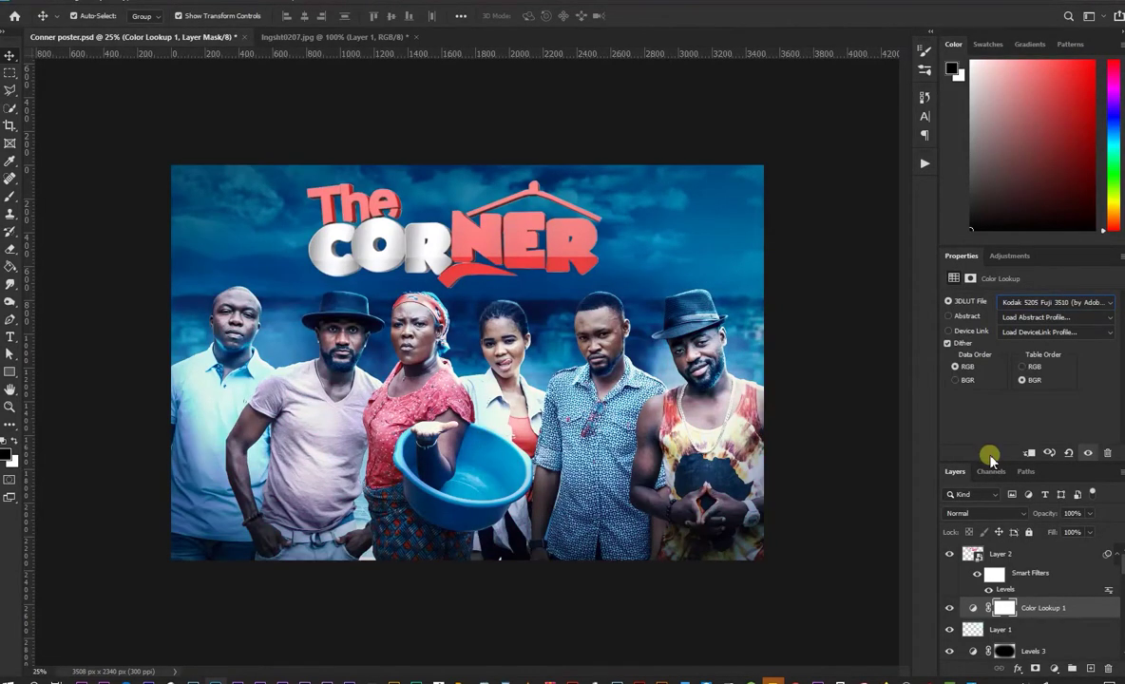
{"action": "key", "text": "Down"}
{"action": "key", "text": "Down"}
{"action": "key", "text": "Down"}
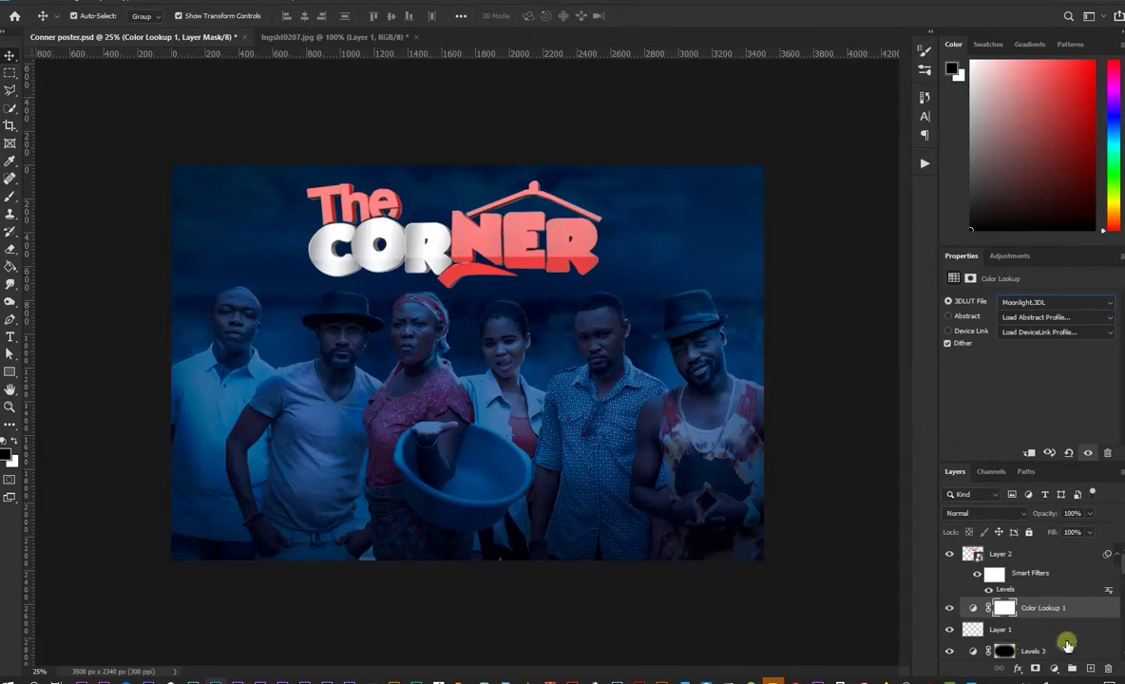
Step: Split the Underlying Layer Blend If slider on Color Lookup 1 so highlights show through
{"action": "double_click", "coordinate": [1102, 607]}
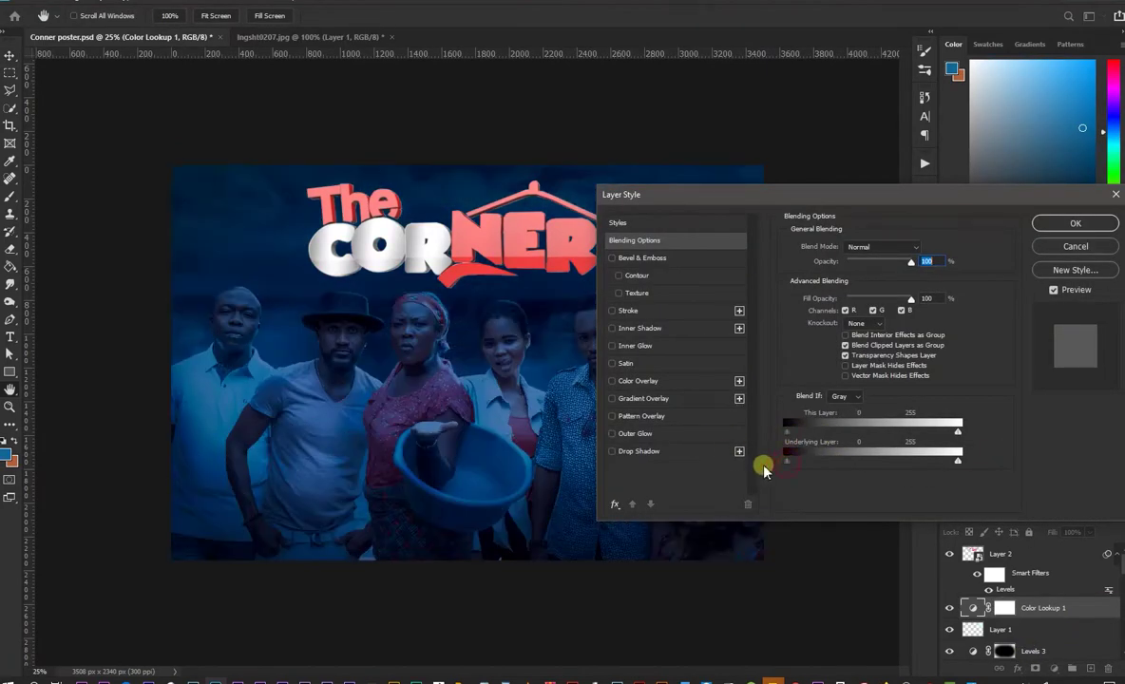
{"action": "mouse_move", "coordinate": [957, 461]}
{"action": "left_mouse_down"}
{"action": "mouse_move", "coordinate": [935, 463]}
{"action": "mouse_move", "coordinate": [1004, 465]}
{"action": "mouse_move", "coordinate": [786, 462]}
{"action": "left_mouse_up"}
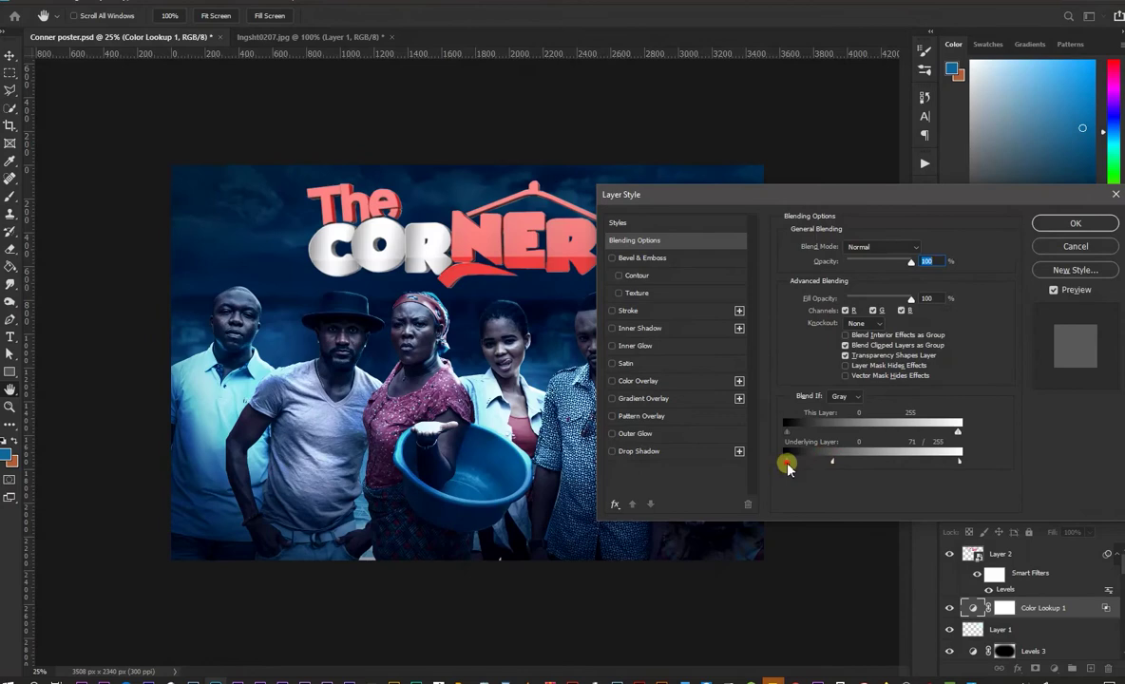
{"action": "left_click", "coordinate": [1074, 224]}
Step: Set Color Lookup 1 to Soft Light blend at 42% opacity
{"action": "left_click", "coordinate": [979, 513]}
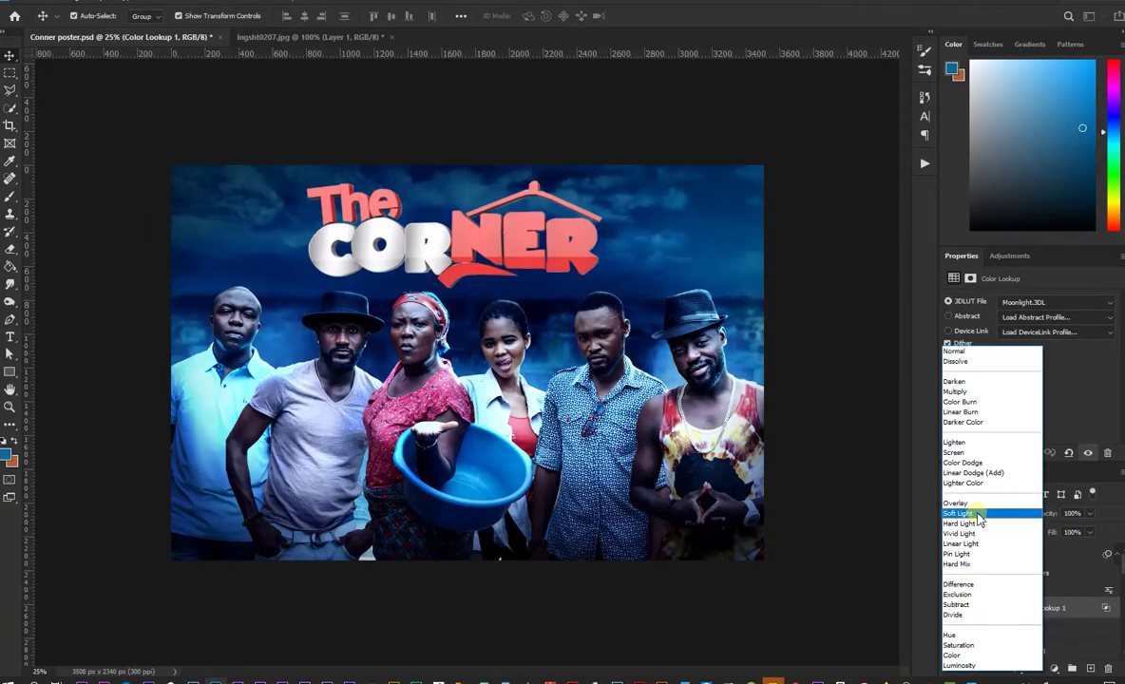
{"action": "left_click", "coordinate": [976, 514]}
{"action": "left_click", "coordinate": [1090, 513]}
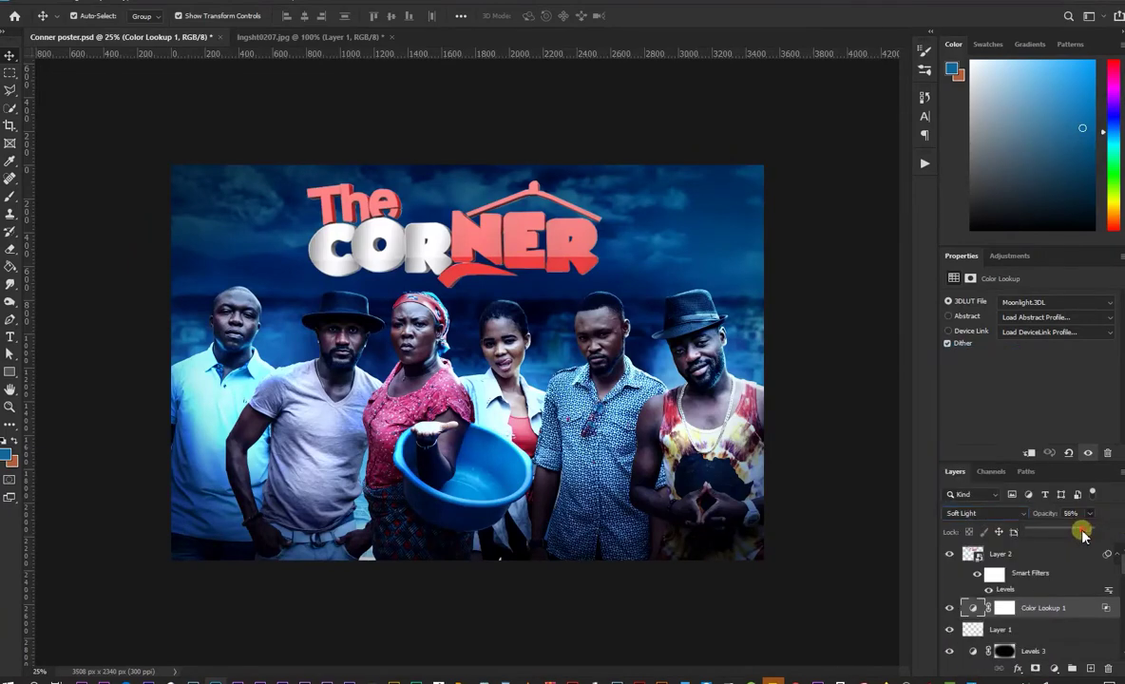
{"action": "left_click_drag", "start_coordinate": [1085, 527], "coordinate": [1058, 532]}
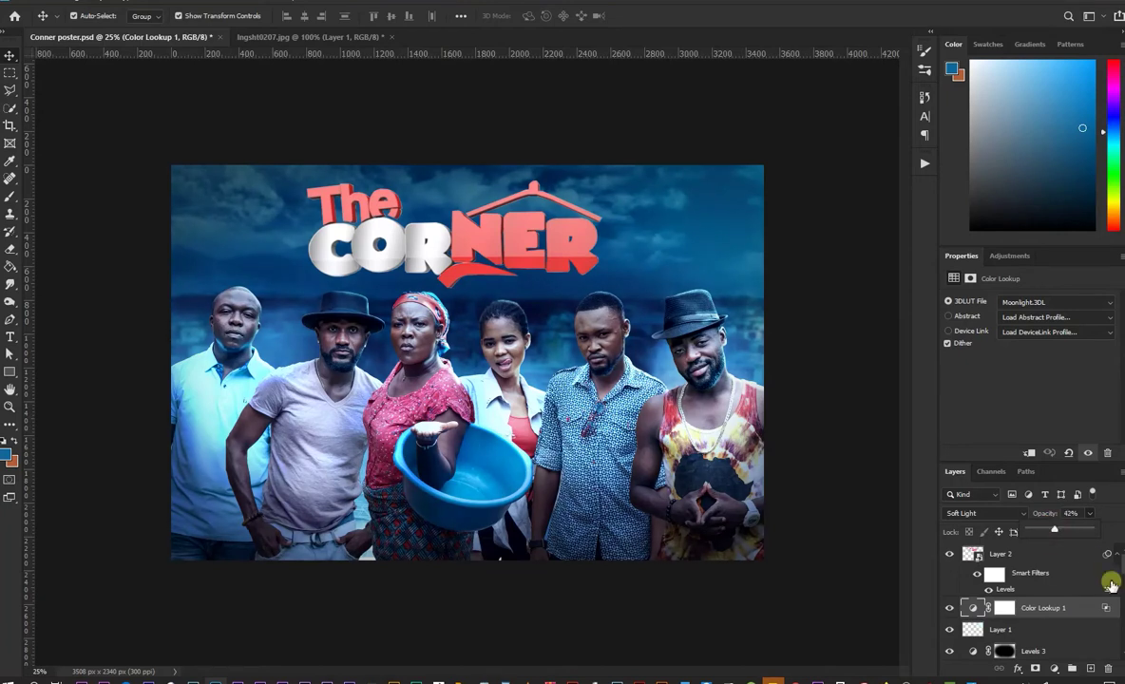
{"action": "left_click", "coordinate": [1057, 609]}
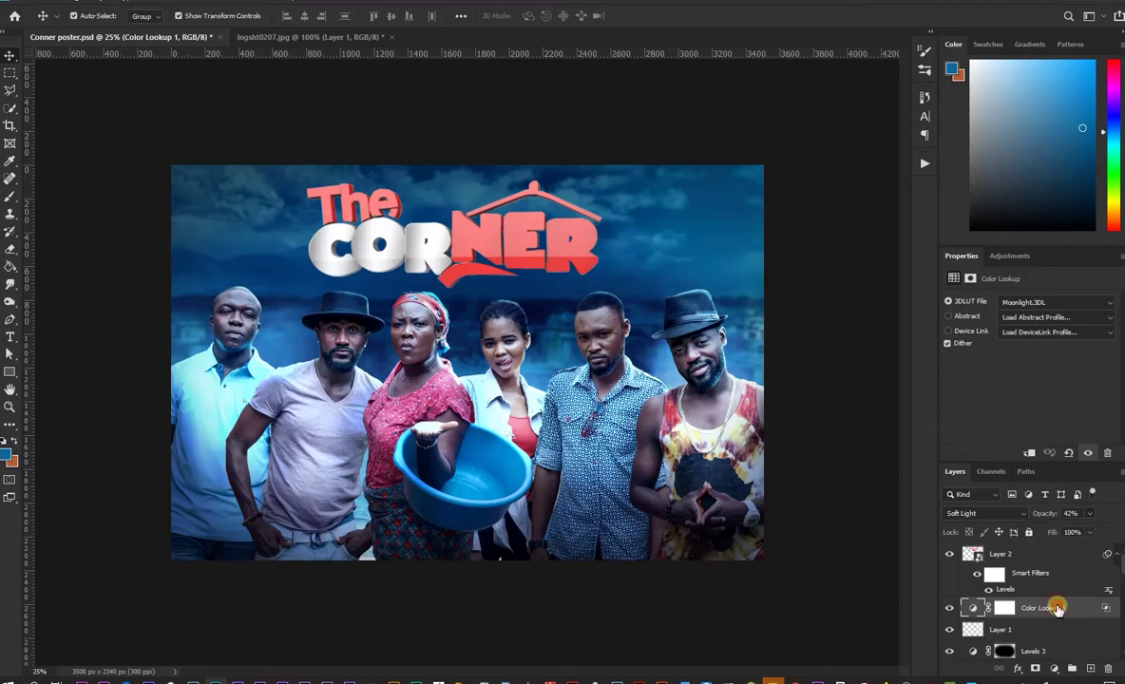
{"action": "left_click", "coordinate": [1040, 556]}
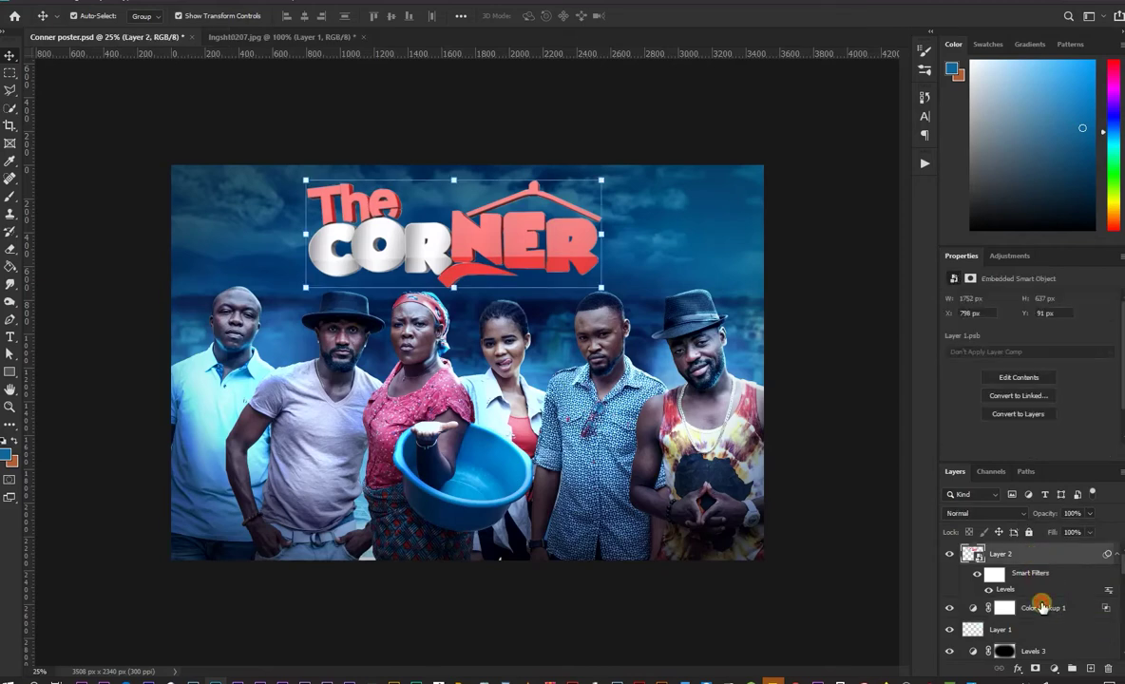
Step: Add a Color Balance layer above Color Lookup 1 and push its Shadows to +14 blue
{"action": "left_click", "coordinate": [1042, 606]}
{"action": "left_click", "coordinate": [1054, 669]}
{"action": "left_click", "coordinate": [1057, 549]}
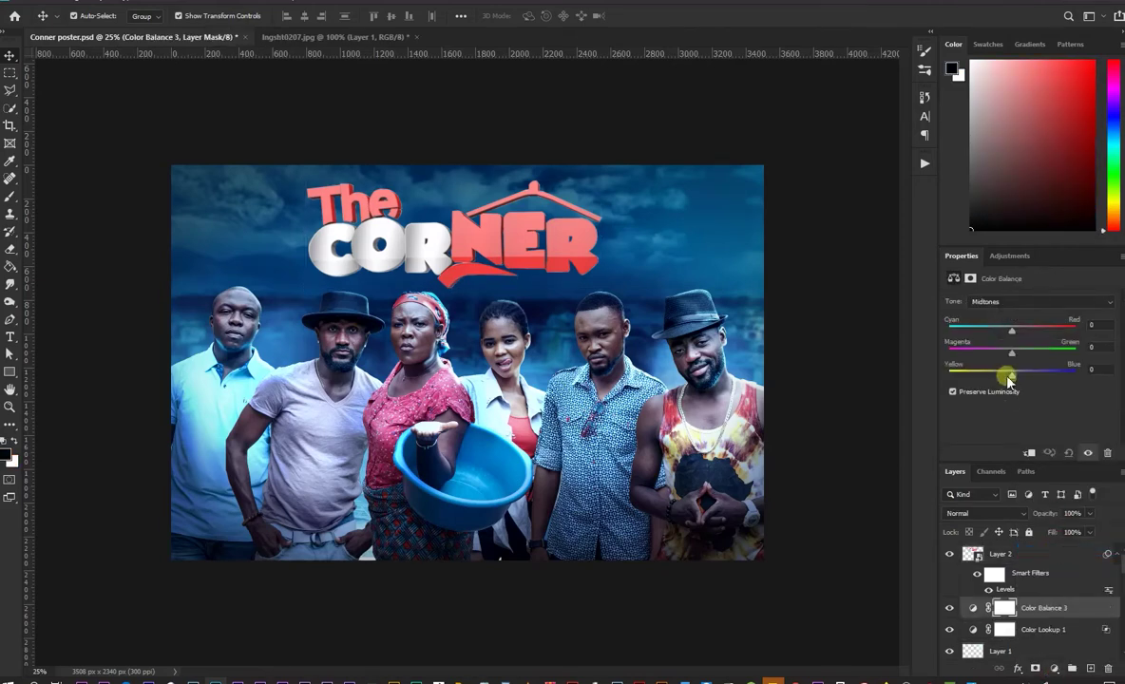
{"action": "left_click_drag", "start_coordinate": [1011, 372], "coordinate": [1009, 378]}
{"action": "left_click", "coordinate": [1016, 301]}
{"action": "left_click", "coordinate": [988, 306]}
{"action": "mouse_move", "coordinate": [1011, 374]}
{"action": "left_mouse_down"}
{"action": "mouse_move", "coordinate": [992, 382]}
{"action": "mouse_move", "coordinate": [1020, 380]}
{"action": "left_mouse_up"}
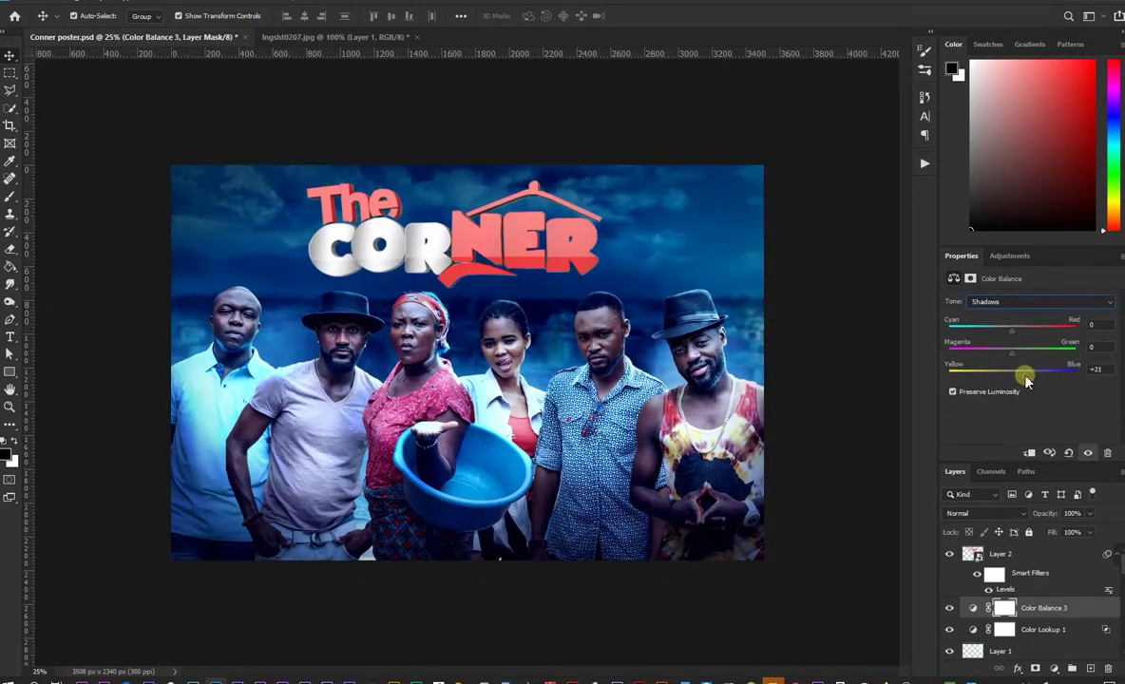
Step: Set the Color Balance Midtones to -11, -3, -6, keeping Preserve Luminosity on
{"action": "left_click", "coordinate": [966, 391]}
{"action": "left_click", "coordinate": [966, 390]}
{"action": "left_click", "coordinate": [1007, 302]}
{"action": "left_click", "coordinate": [982, 323]}
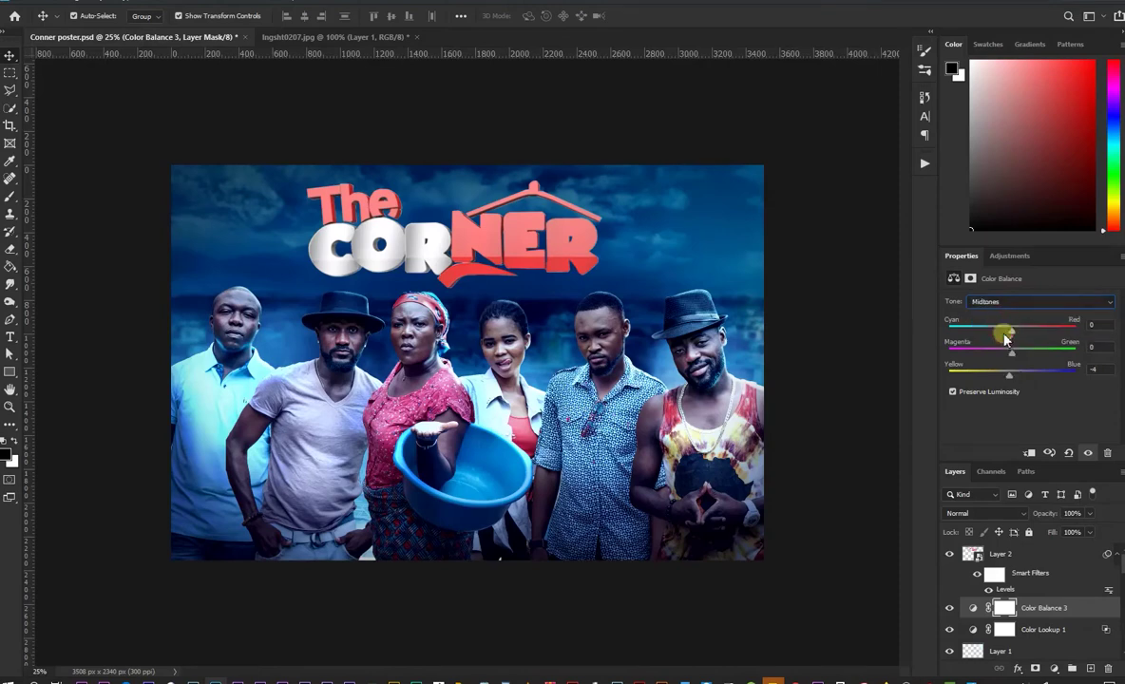
{"action": "mouse_move", "coordinate": [1007, 372]}
{"action": "left_mouse_down"}
{"action": "mouse_move", "coordinate": [997, 381]}
{"action": "mouse_move", "coordinate": [1007, 379]}
{"action": "mouse_move", "coordinate": [1006, 333]}
{"action": "left_mouse_up"}
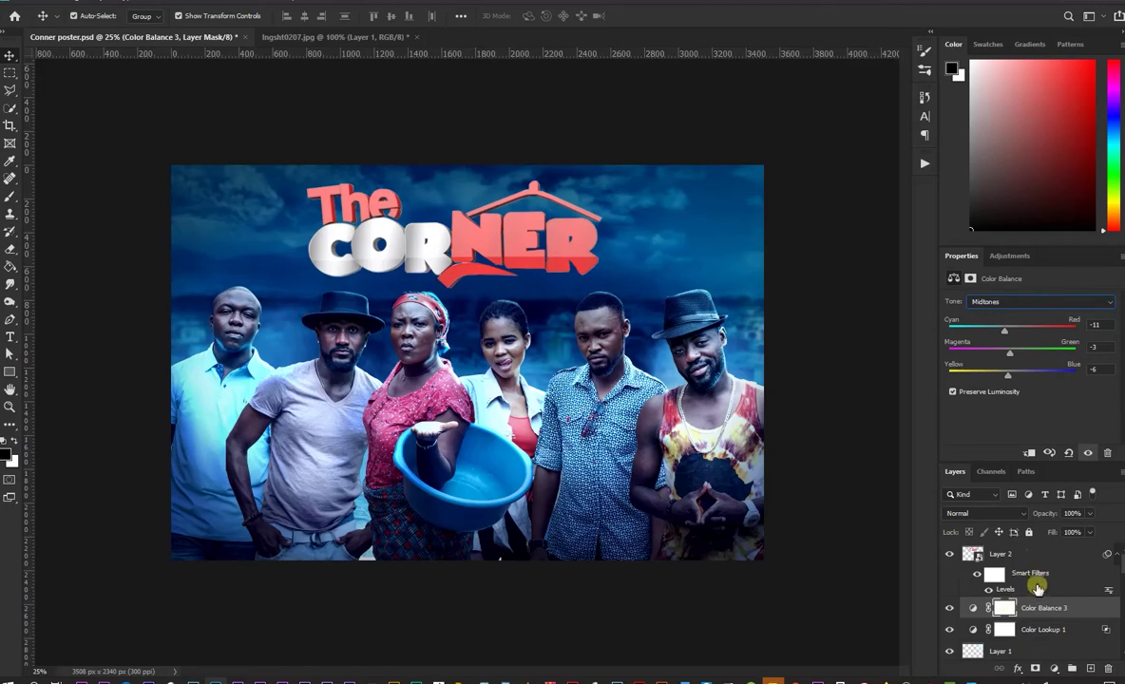
{"action": "left_click", "coordinate": [1039, 555]}
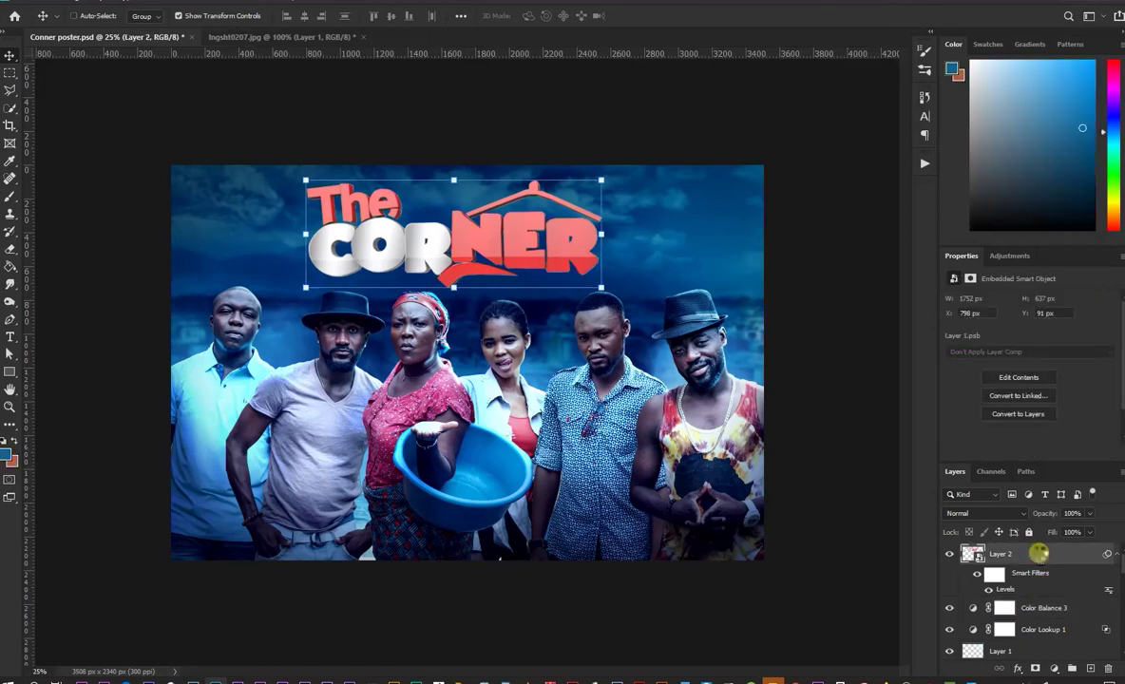
Step: Merge all visible layers into a new Layer 4 and launch Topaz Adjust 5
{"action": "key", "text": "ctrl+shift+alt+e"}
{"action": "left_click", "coordinate": [157, 4]}
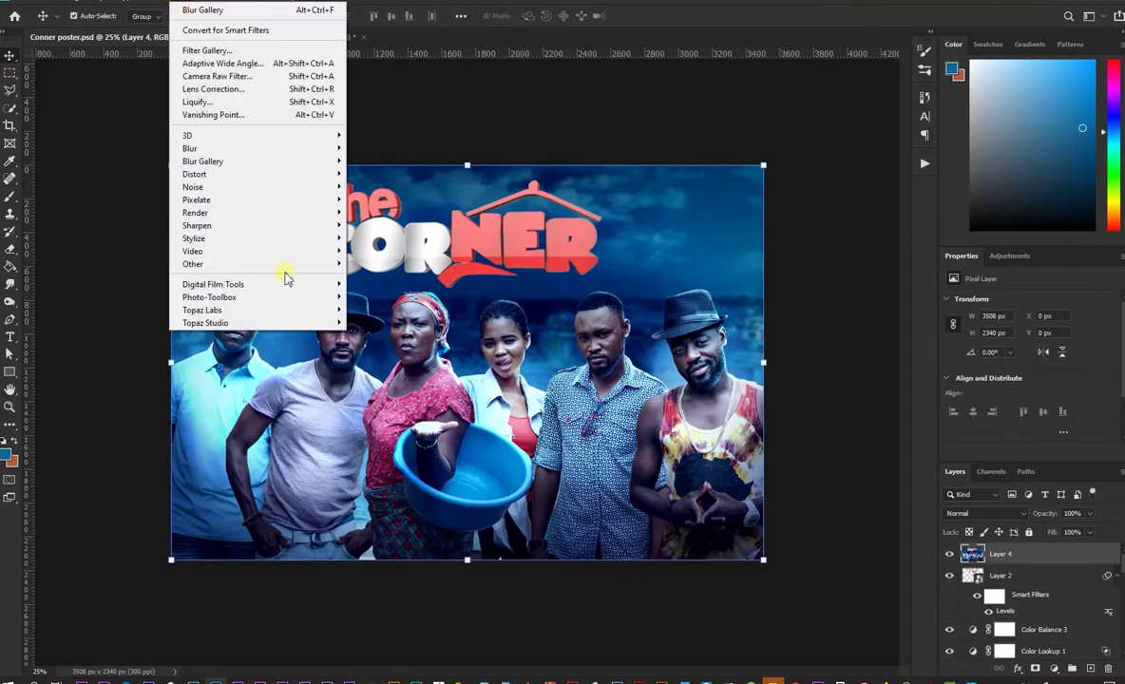
{"action": "mouse_move", "coordinate": [203, 310]}
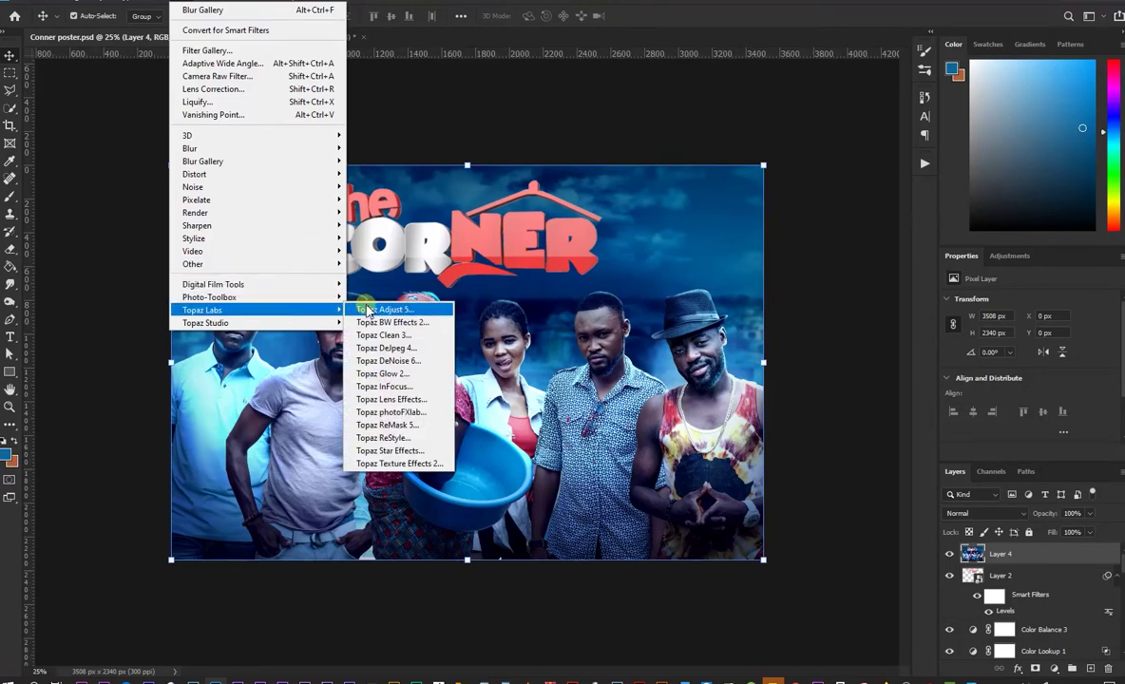
{"action": "left_click", "coordinate": [367, 311]}
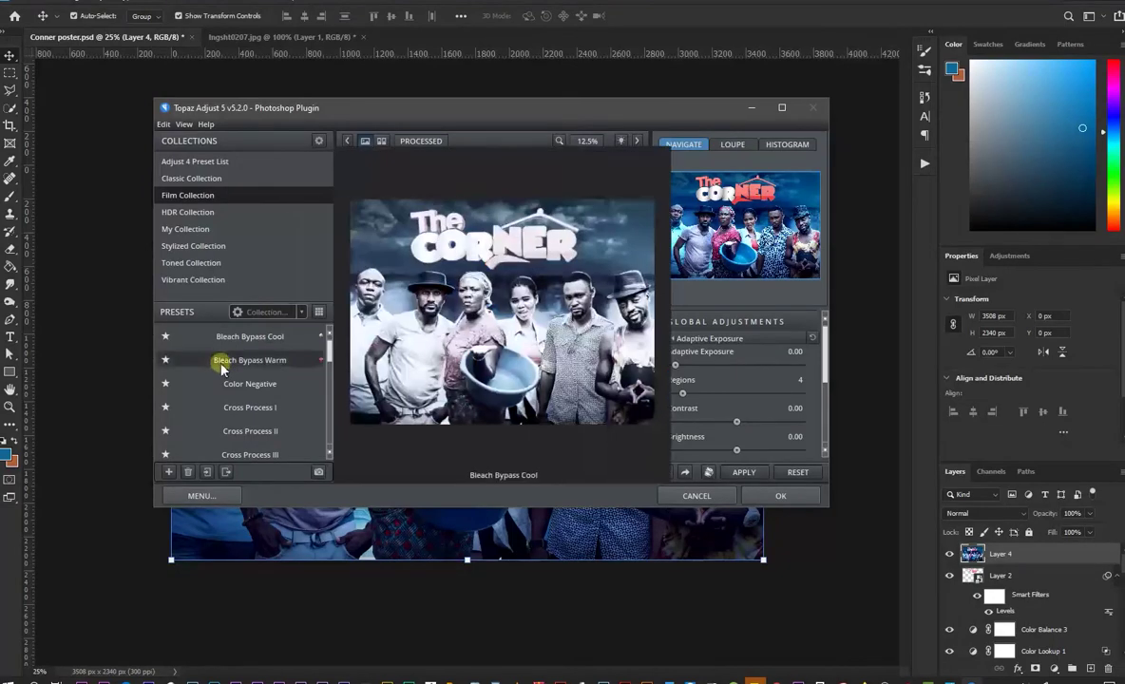
Step: Browse the Topaz Adjust presets and try a vintage grunge look on the poster
{"action": "scroll", "coordinate": [242, 375], "scroll_direction": "down", "scroll_amount": 1}
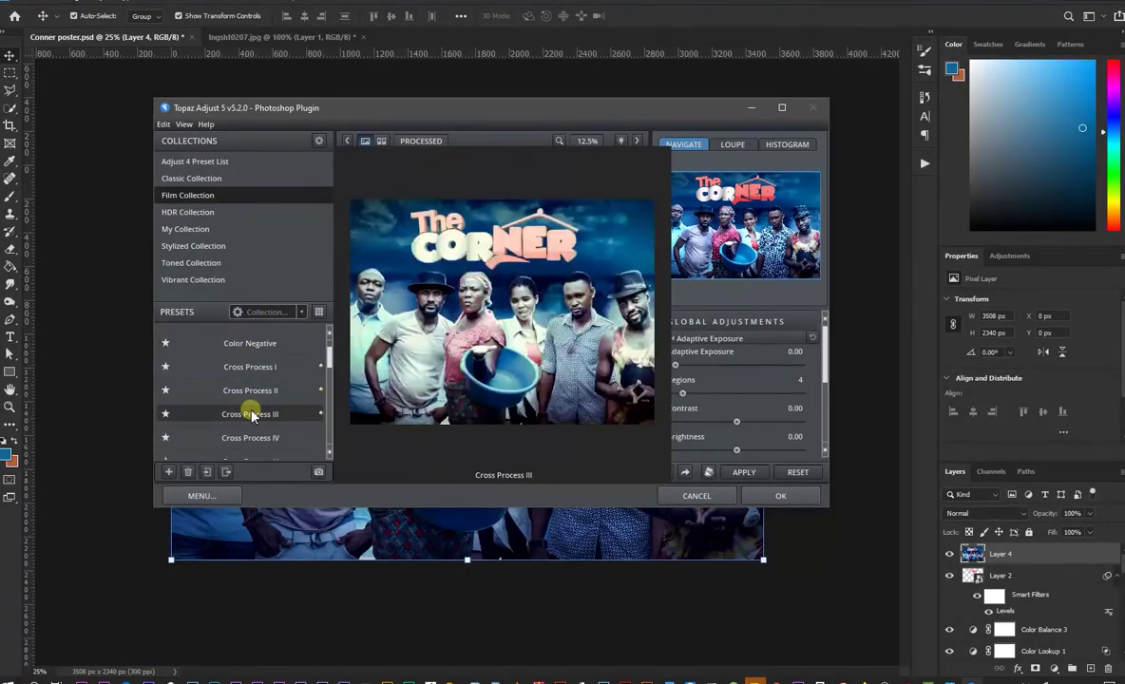
{"action": "scroll", "coordinate": [252, 416], "scroll_direction": "down", "scroll_amount": 1}
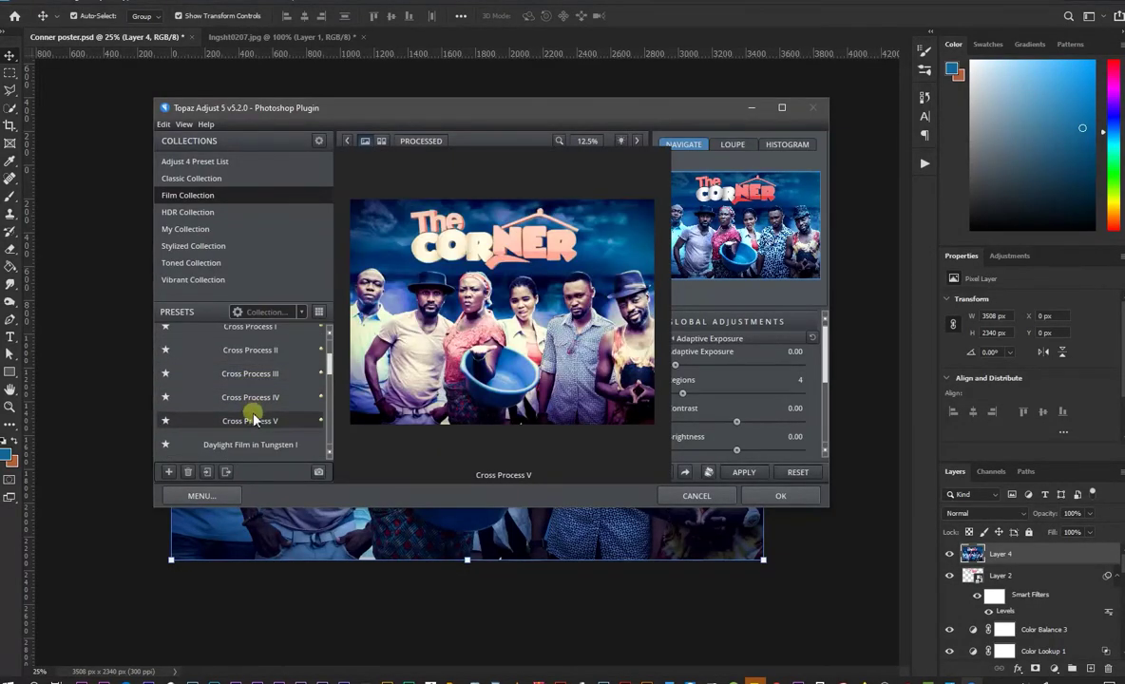
{"action": "scroll", "coordinate": [253, 428], "scroll_direction": "down", "scroll_amount": 2}
{"action": "scroll", "coordinate": [256, 394], "scroll_direction": "down", "scroll_amount": 2}
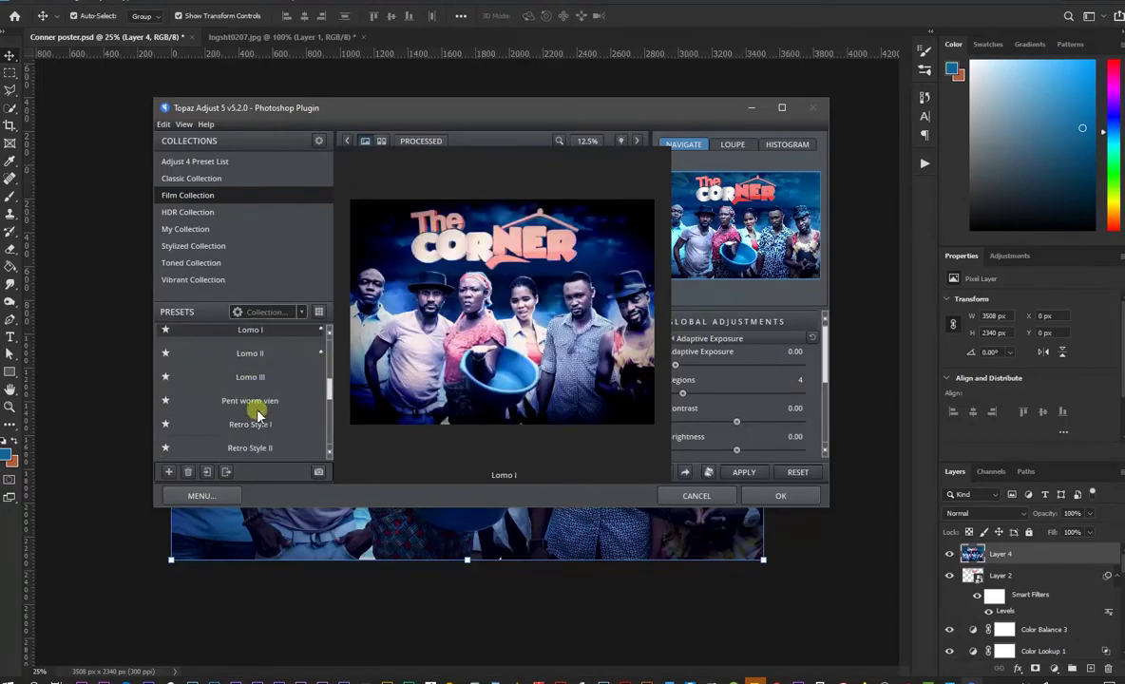
{"action": "scroll", "coordinate": [257, 408], "scroll_direction": "down", "scroll_amount": 1}
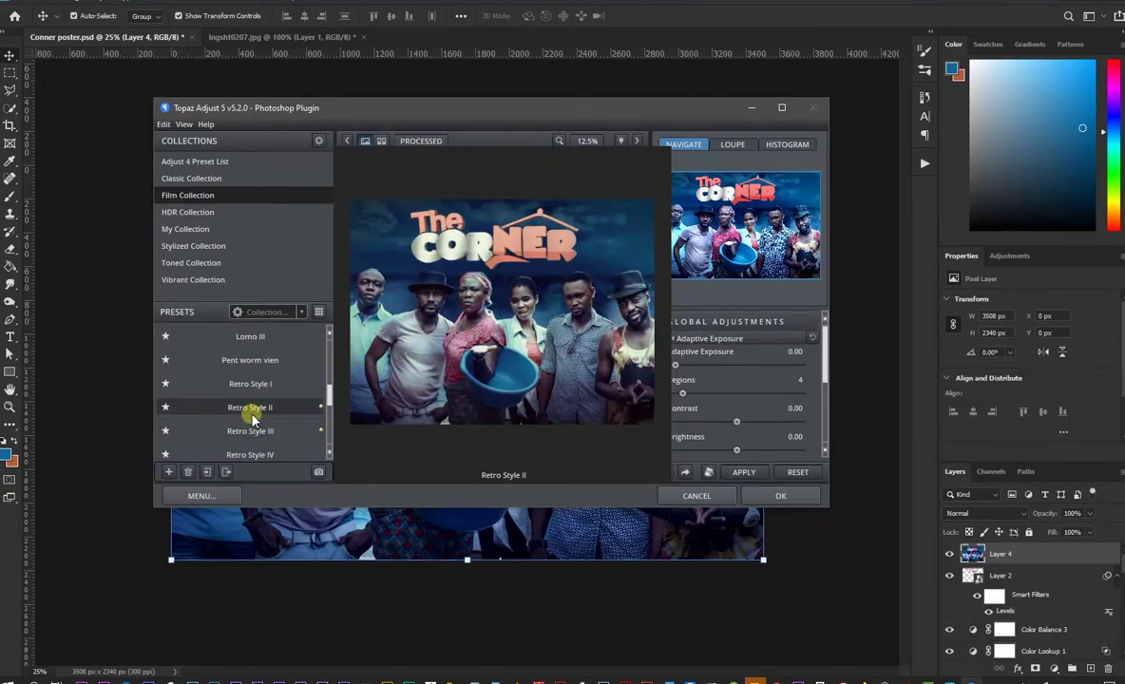
{"action": "scroll", "coordinate": [251, 418], "scroll_direction": "down", "scroll_amount": 2}
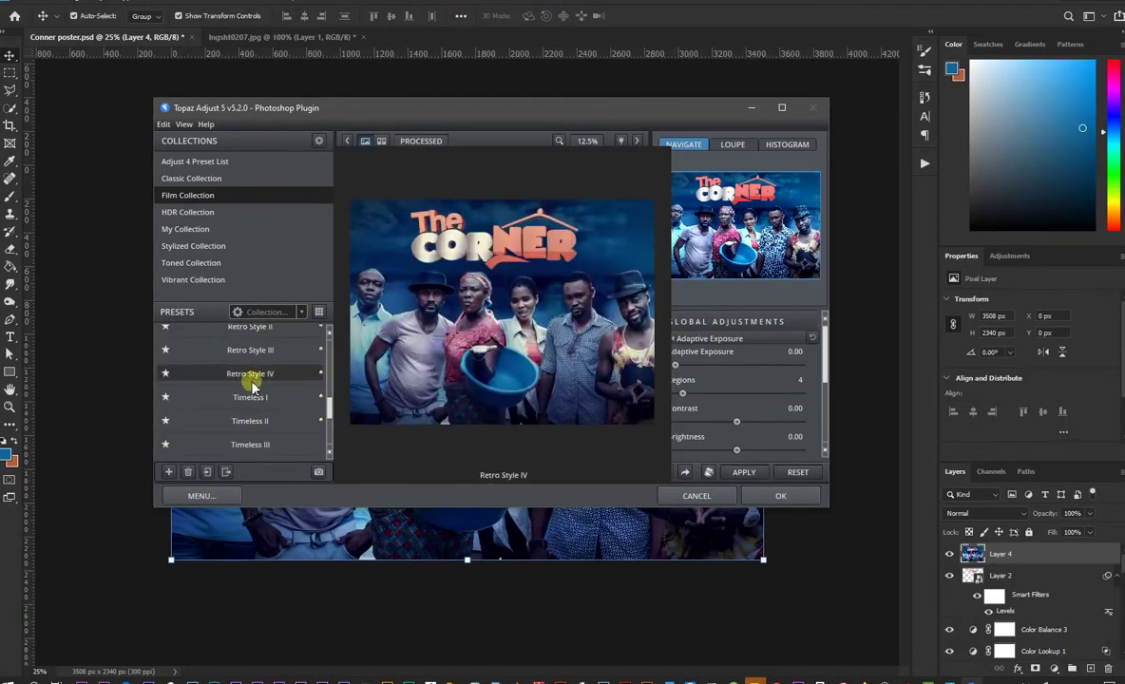
{"action": "scroll", "coordinate": [252, 432], "scroll_direction": "down", "scroll_amount": 2}
{"action": "scroll", "coordinate": [252, 432], "scroll_direction": "down", "scroll_amount": 1}
{"action": "scroll", "coordinate": [255, 429], "scroll_direction": "down", "scroll_amount": 2}
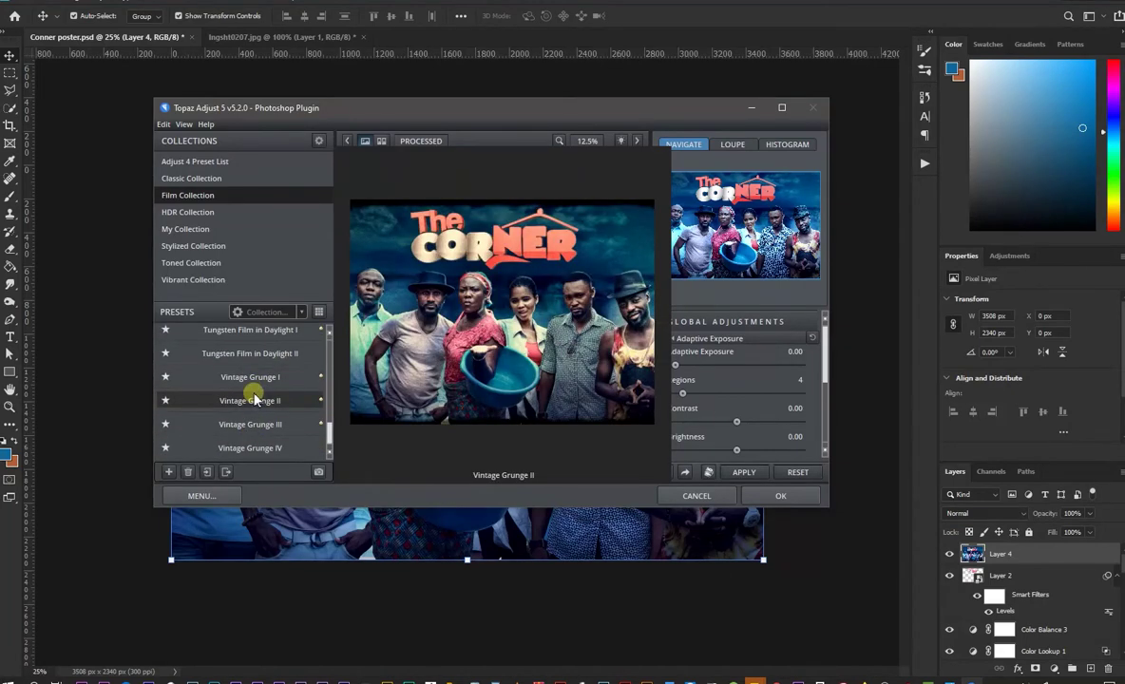
{"action": "left_click", "coordinate": [249, 448]}
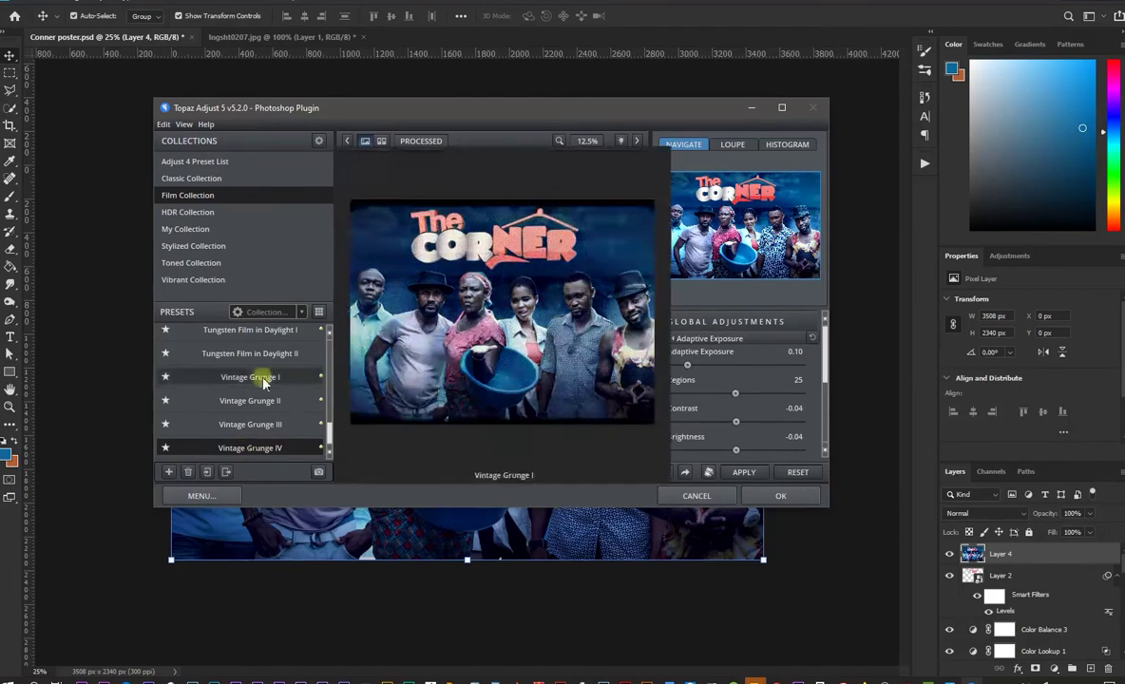
Step: Apply the HDR Collection's Dynamic Pop II preset and return to Photoshop
{"action": "left_click", "coordinate": [188, 211]}
{"action": "mouse_move", "coordinate": [250, 359]}
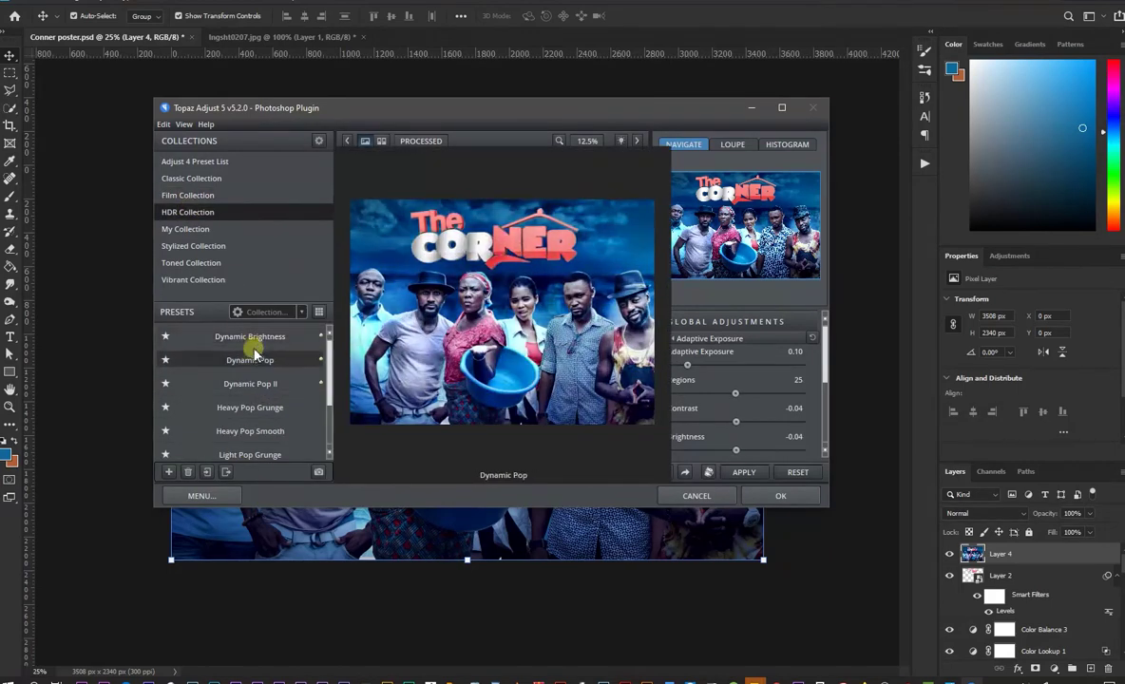
{"action": "left_click", "coordinate": [255, 358]}
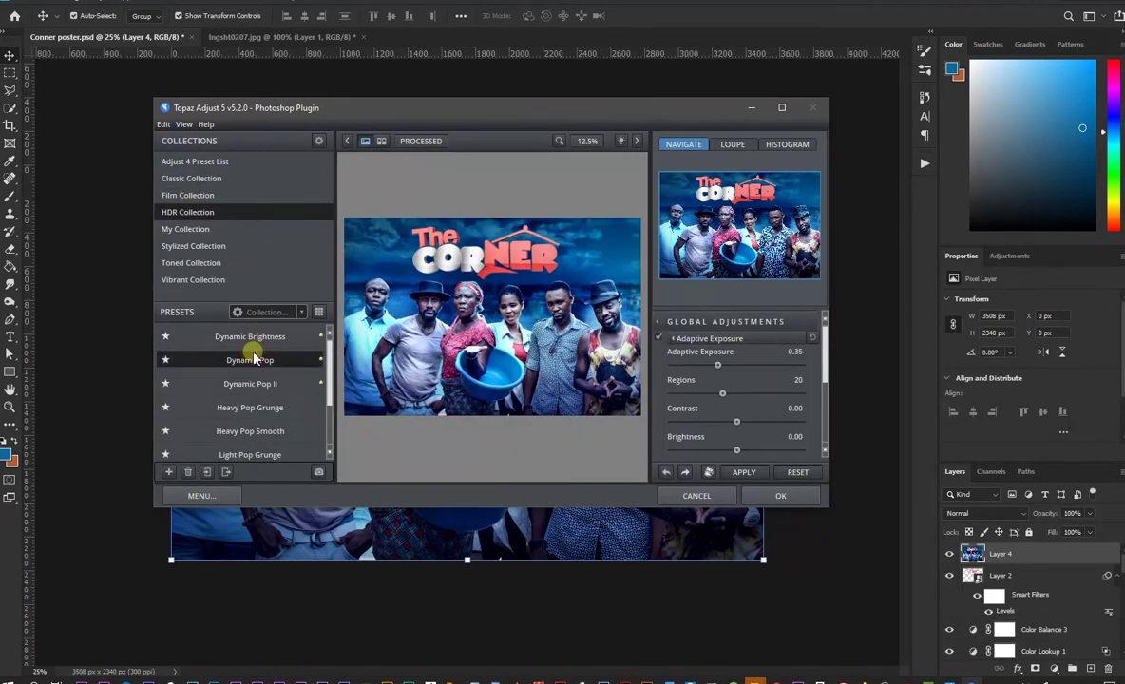
{"action": "left_click", "coordinate": [251, 360]}
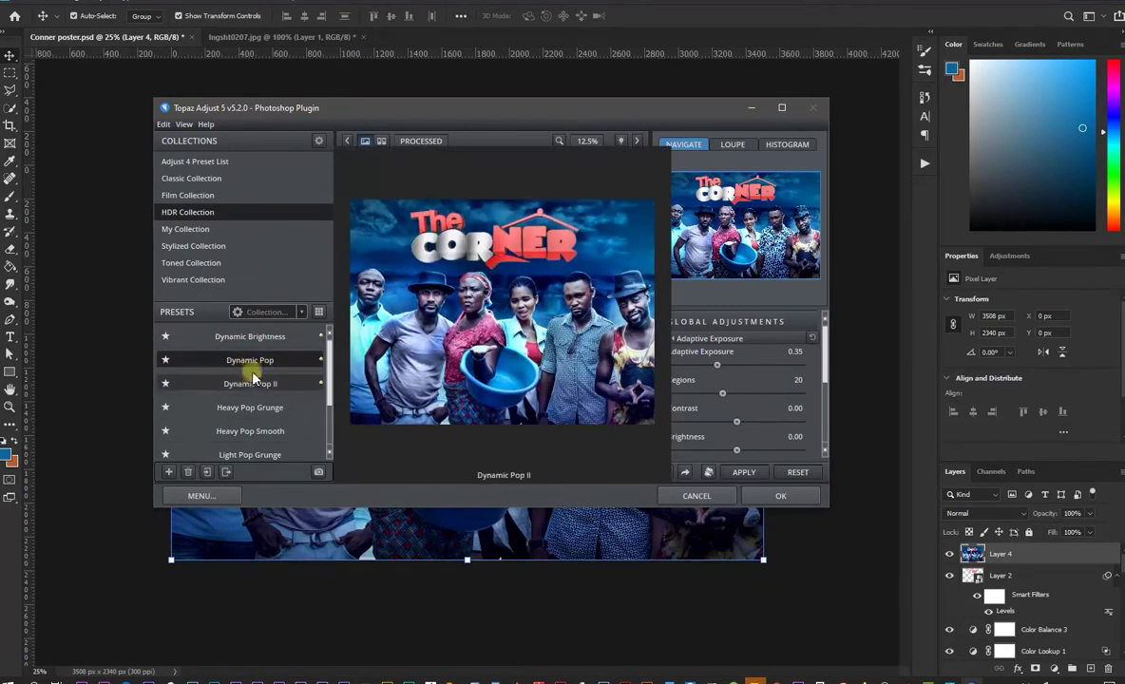
{"action": "left_click", "coordinate": [253, 384]}
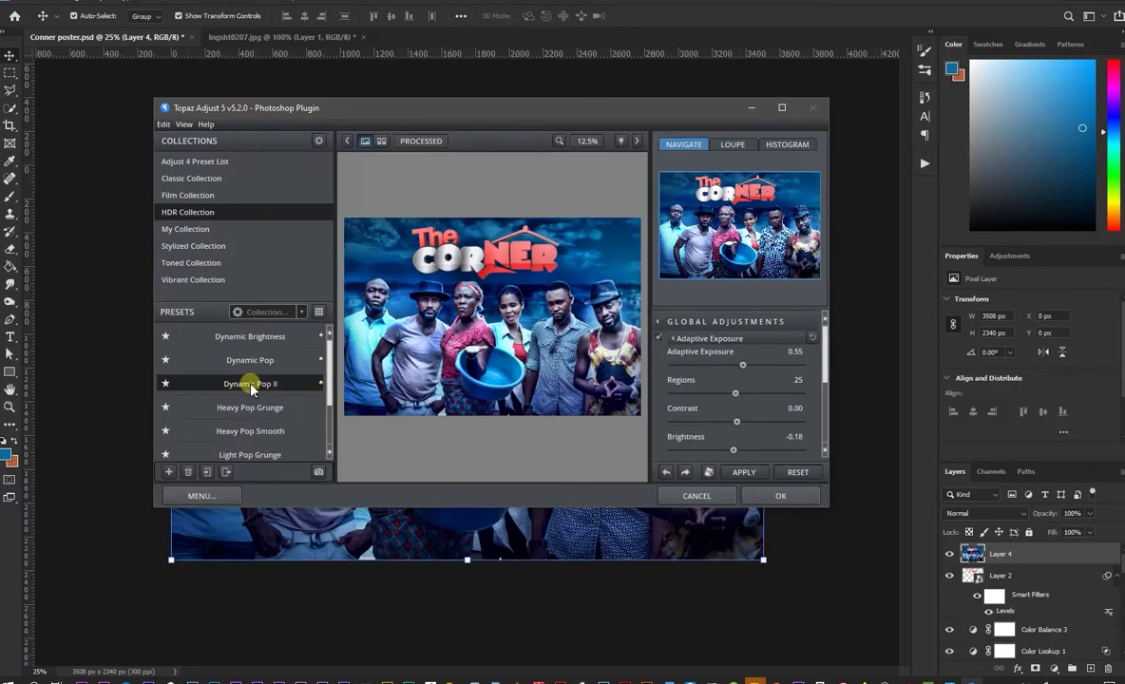
{"action": "left_click", "coordinate": [745, 473]}
{"action": "left_click", "coordinate": [778, 495]}
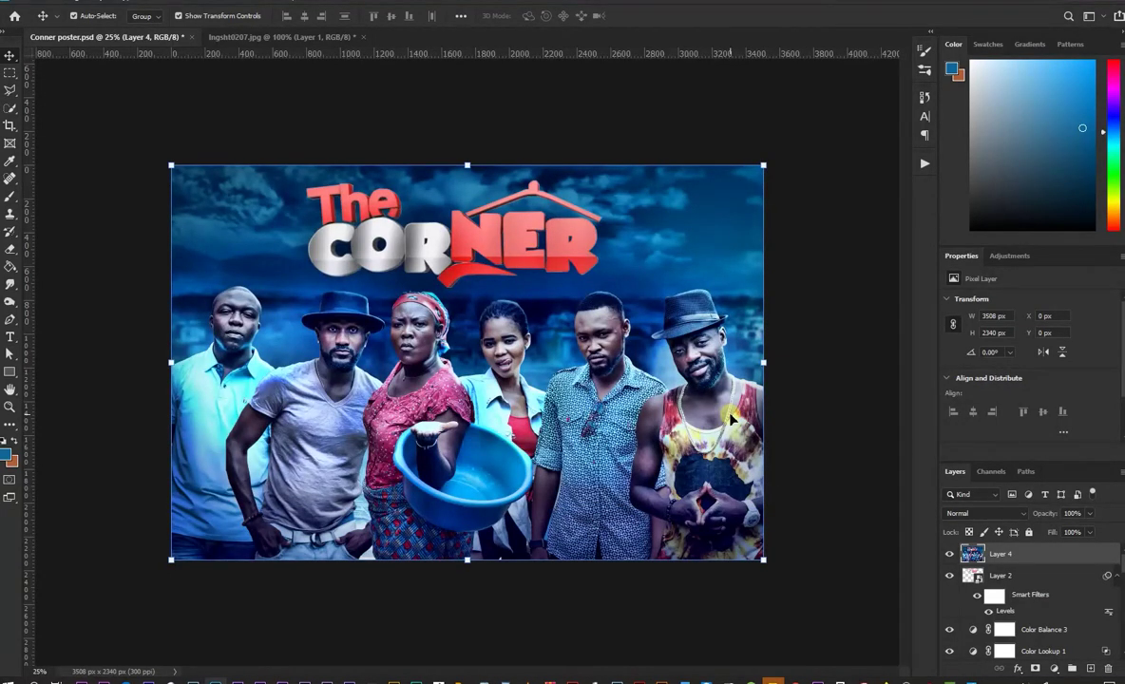
Step: In the Camera Raw Filter, raise Shadows to +88 and nudge the Temperature
{"action": "left_click", "coordinate": [182, 3]}
{"action": "left_click", "coordinate": [218, 76]}
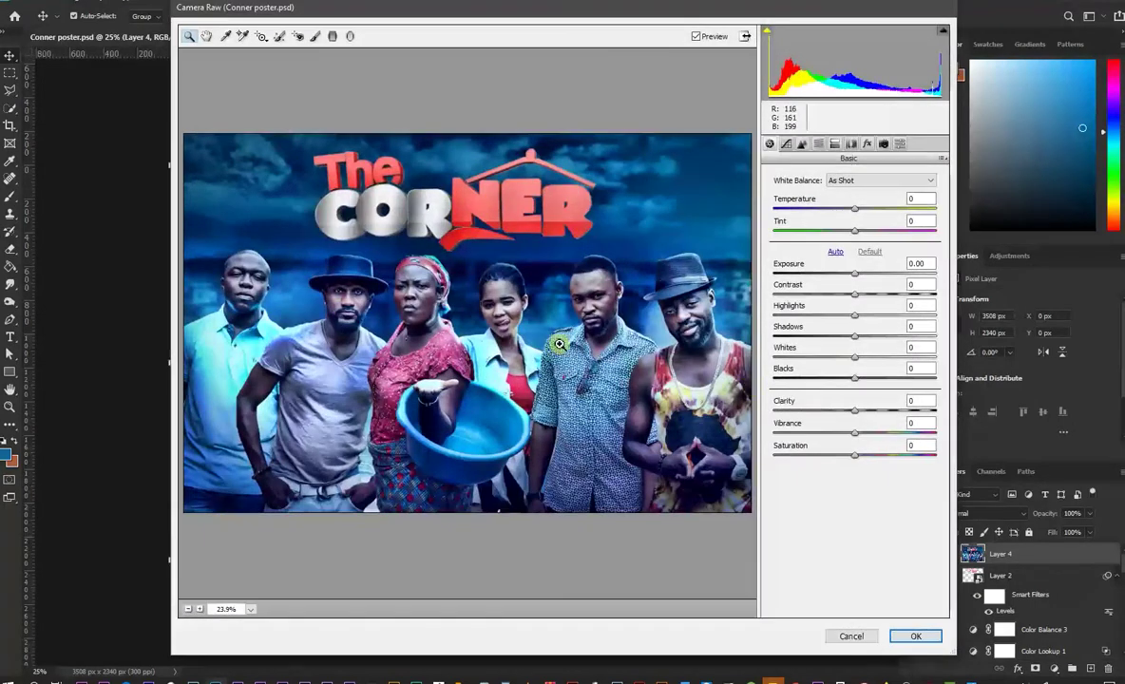
{"action": "left_click_drag", "start_coordinate": [854, 337], "coordinate": [926, 334]}
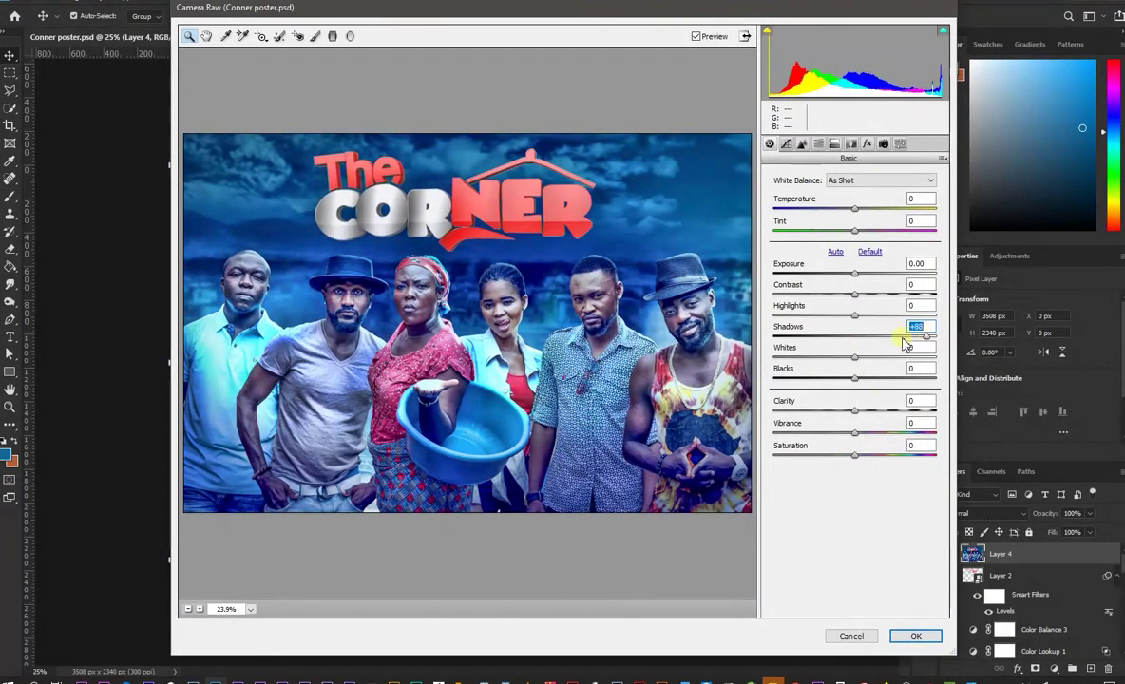
{"action": "mouse_move", "coordinate": [850, 210]}
{"action": "left_mouse_down"}
{"action": "mouse_move", "coordinate": [874, 214]}
{"action": "mouse_move", "coordinate": [858, 216]}
{"action": "left_mouse_up"}
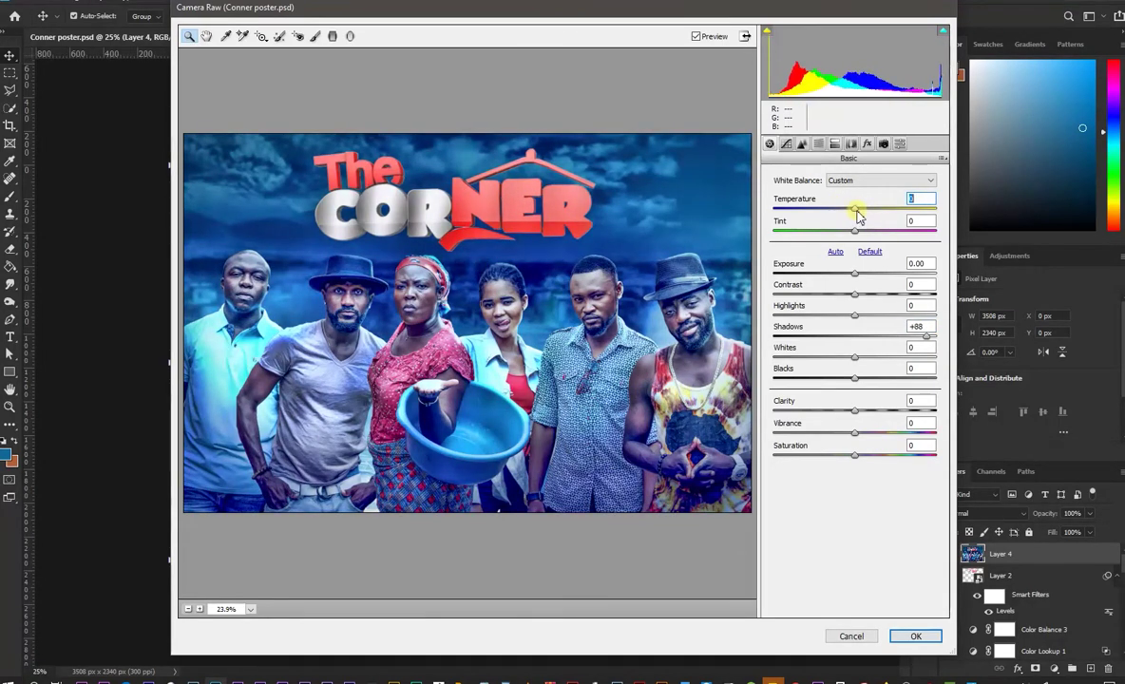
Step: Shift Blues hue toward teal, desaturate reds, oranges and yellows, and darken Reds luminance
{"action": "left_click", "coordinate": [819, 143]}
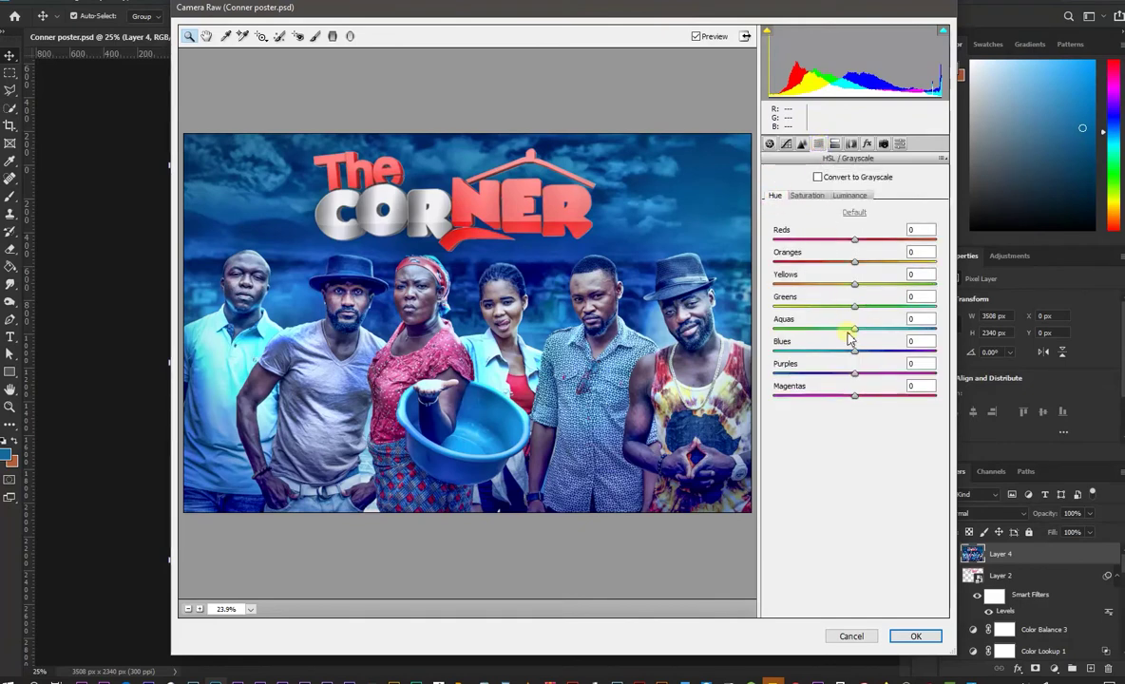
{"action": "left_click_drag", "start_coordinate": [854, 352], "coordinate": [840, 355]}
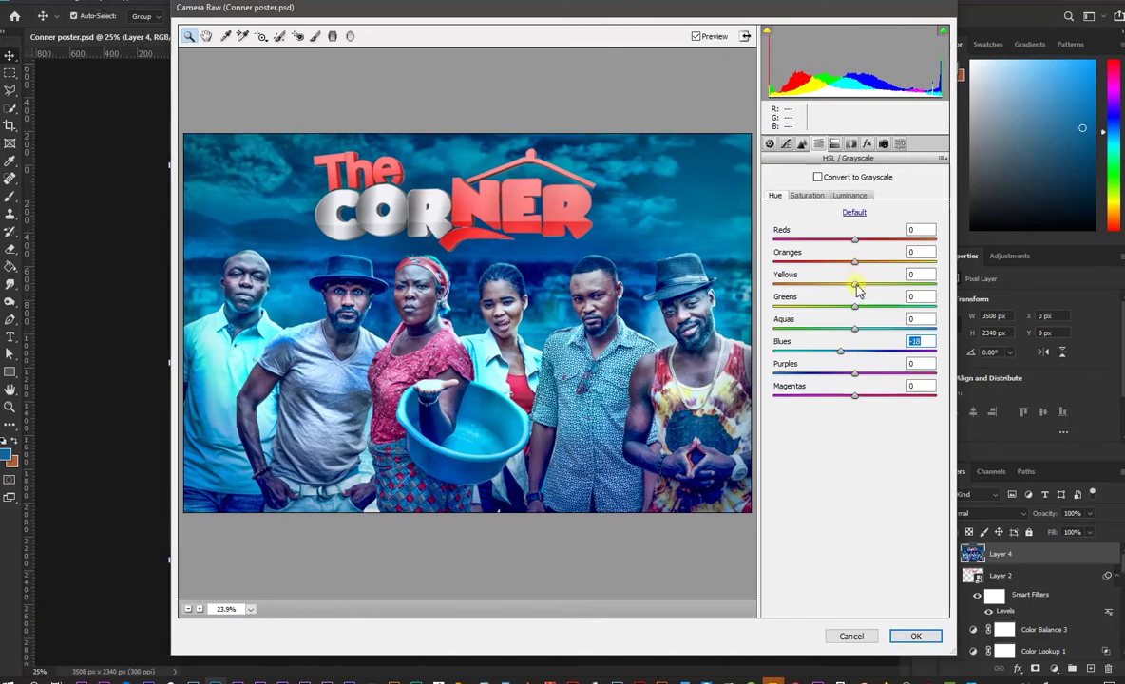
{"action": "left_click", "coordinate": [814, 198]}
{"action": "mouse_move", "coordinate": [848, 284]}
{"action": "left_mouse_down"}
{"action": "mouse_move", "coordinate": [808, 284]}
{"action": "mouse_move", "coordinate": [846, 294]}
{"action": "mouse_move", "coordinate": [825, 297]}
{"action": "mouse_move", "coordinate": [872, 295]}
{"action": "mouse_move", "coordinate": [819, 266]}
{"action": "mouse_move", "coordinate": [842, 268]}
{"action": "mouse_move", "coordinate": [836, 241]}
{"action": "mouse_move", "coordinate": [825, 246]}
{"action": "mouse_move", "coordinate": [844, 248]}
{"action": "left_mouse_up"}
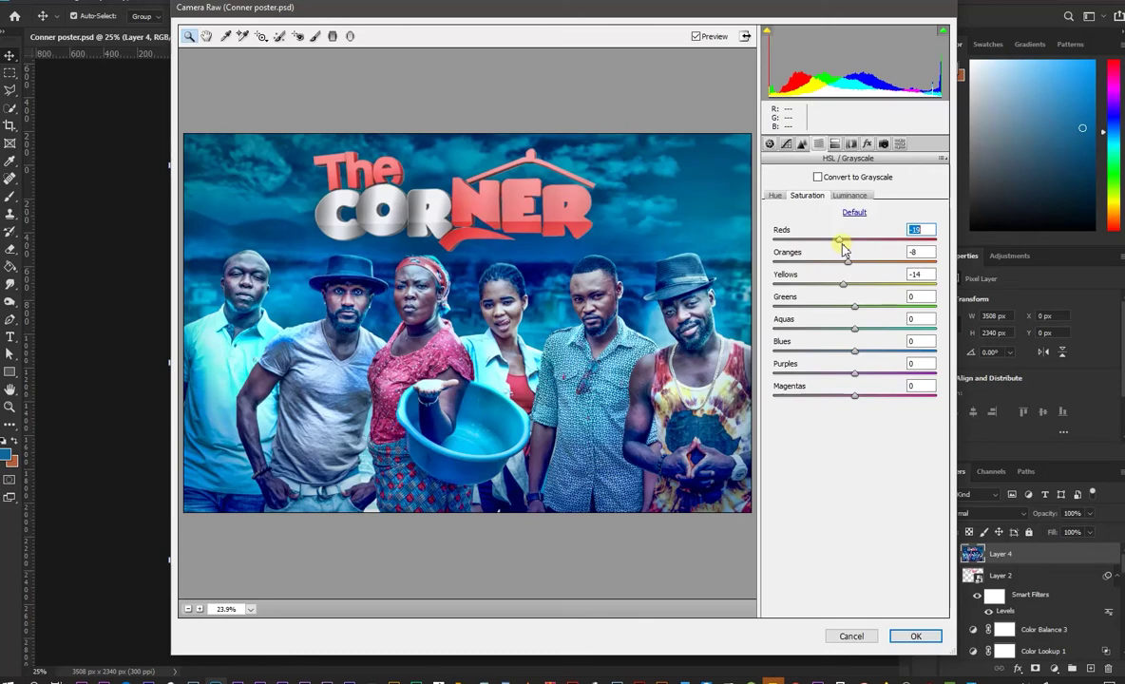
{"action": "left_click", "coordinate": [850, 197]}
{"action": "mouse_move", "coordinate": [855, 240]}
{"action": "left_mouse_down"}
{"action": "mouse_move", "coordinate": [840, 242]}
{"action": "mouse_move", "coordinate": [848, 262]}
{"action": "left_mouse_up"}
Step: Warm the Temperature slightly and apply the Camera Raw grade
{"action": "left_click", "coordinate": [784, 143]}
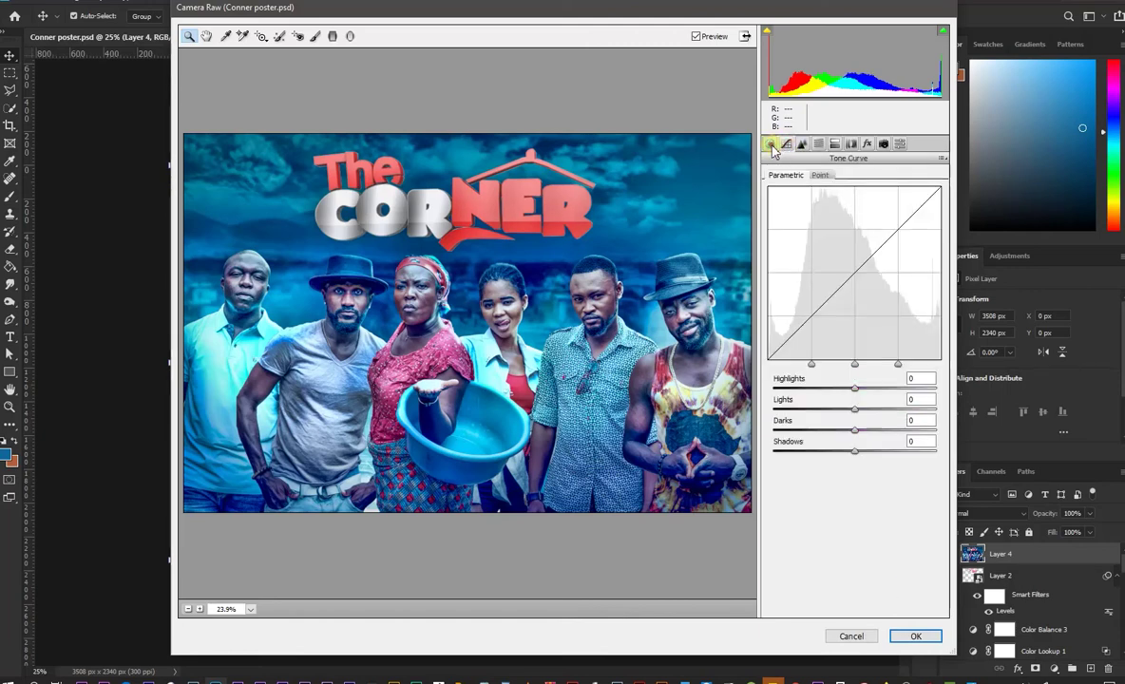
{"action": "left_click", "coordinate": [769, 143]}
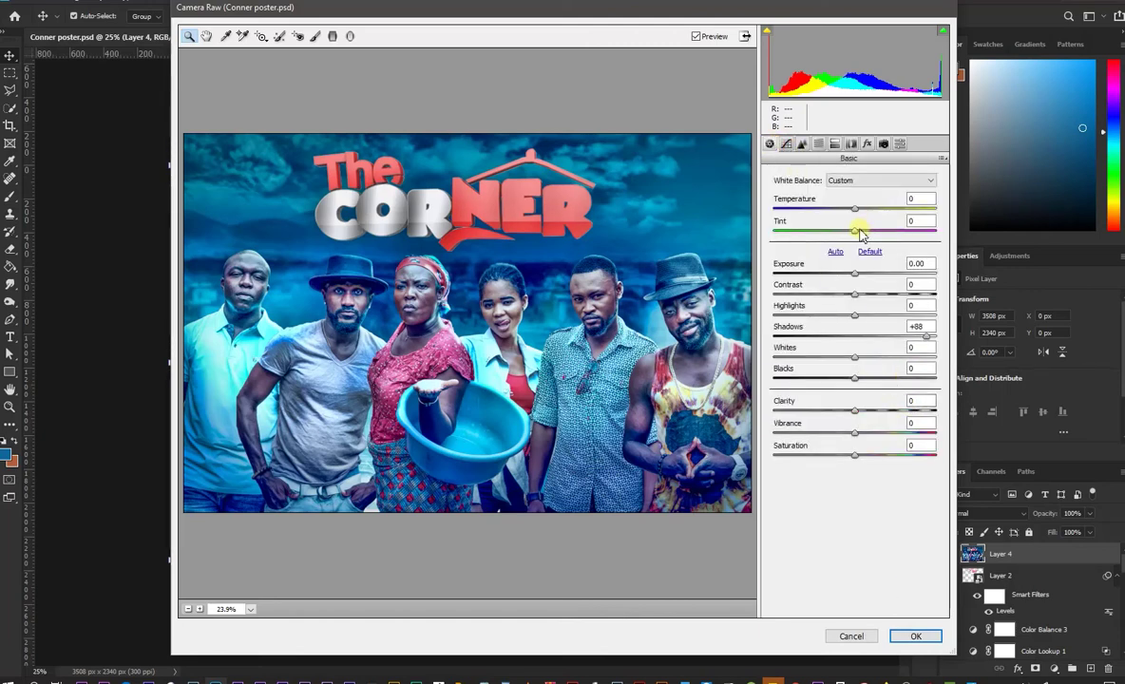
{"action": "left_click_drag", "start_coordinate": [854, 208], "coordinate": [859, 209]}
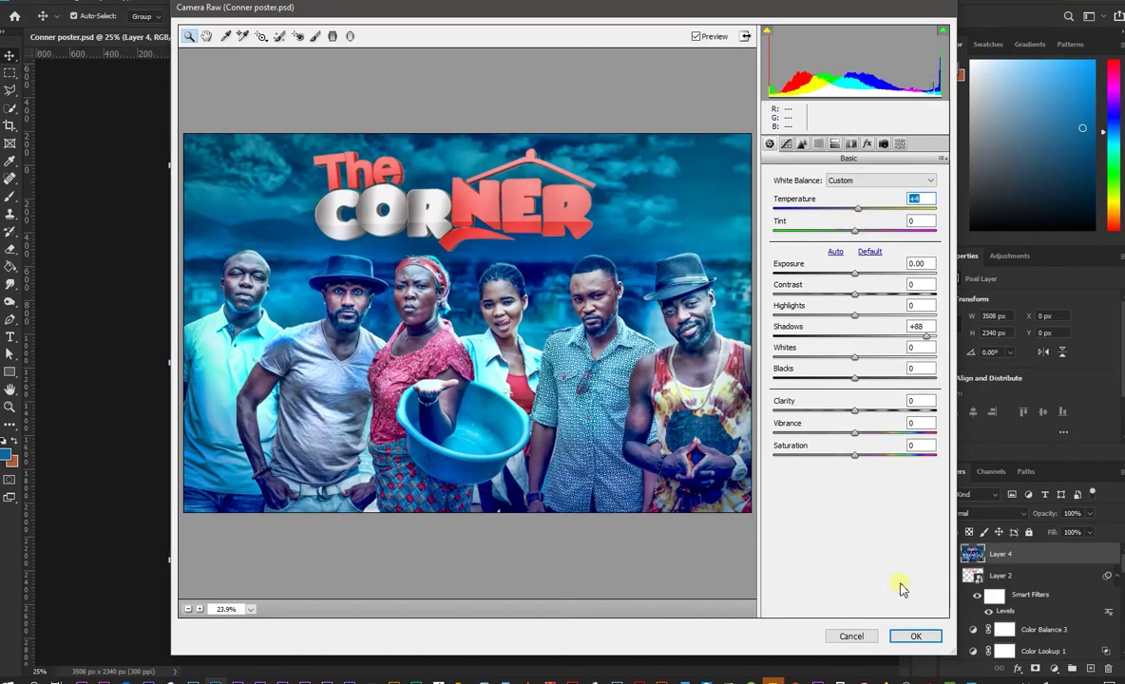
{"action": "left_click", "coordinate": [915, 636]}
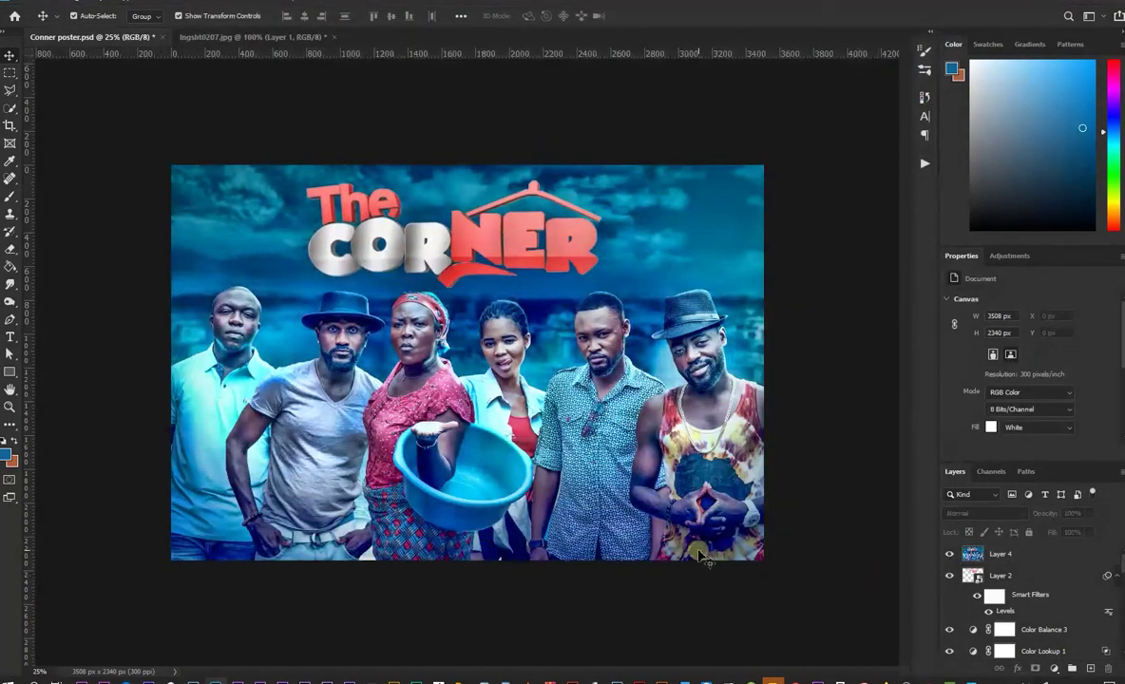
Step: Select Layer 4 and zoom in to 100% on the grey-shirt man's arm
{"action": "left_click", "coordinate": [283, 496]}
{"action": "key", "text": "ctrl+plus"}
{"action": "key", "text": "ctrl+plus"}
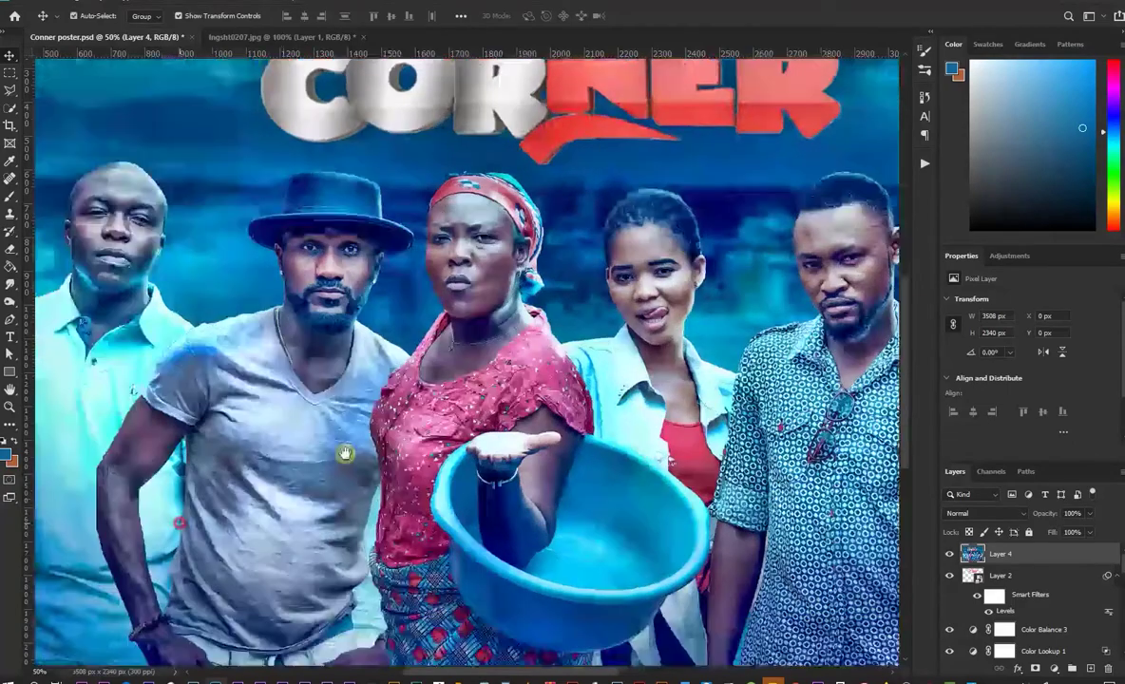
{"action": "key", "text": "ctrl+plus"}
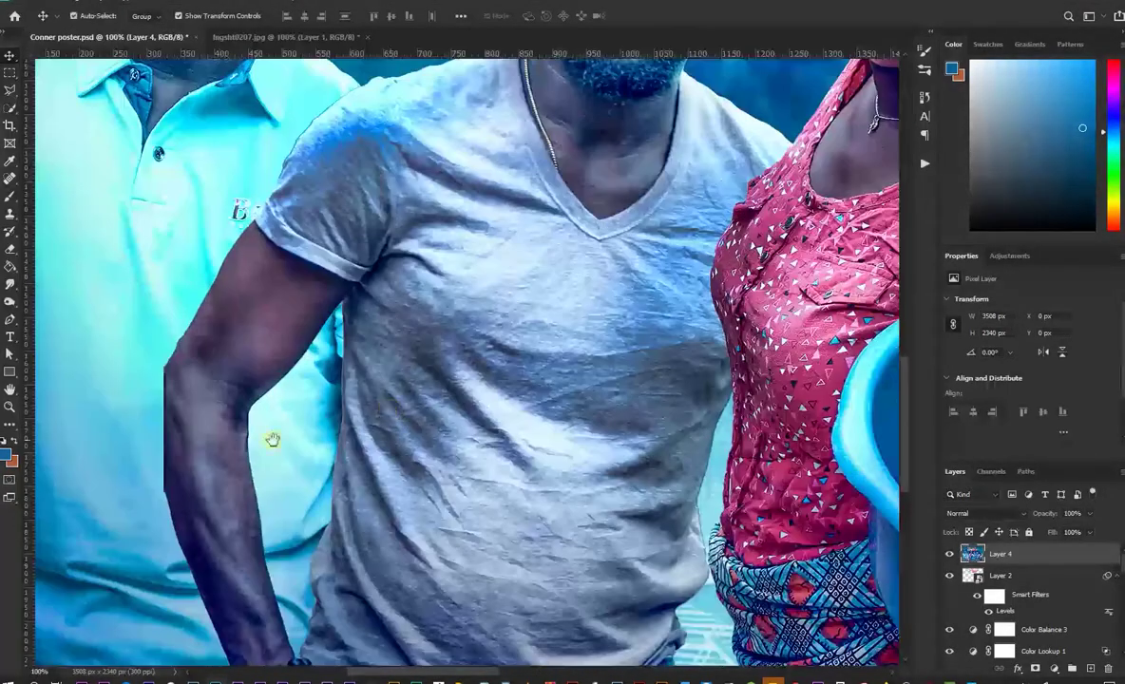
{"action": "left_click_drag", "start_coordinate": [185, 421], "coordinate": [347, 374]}
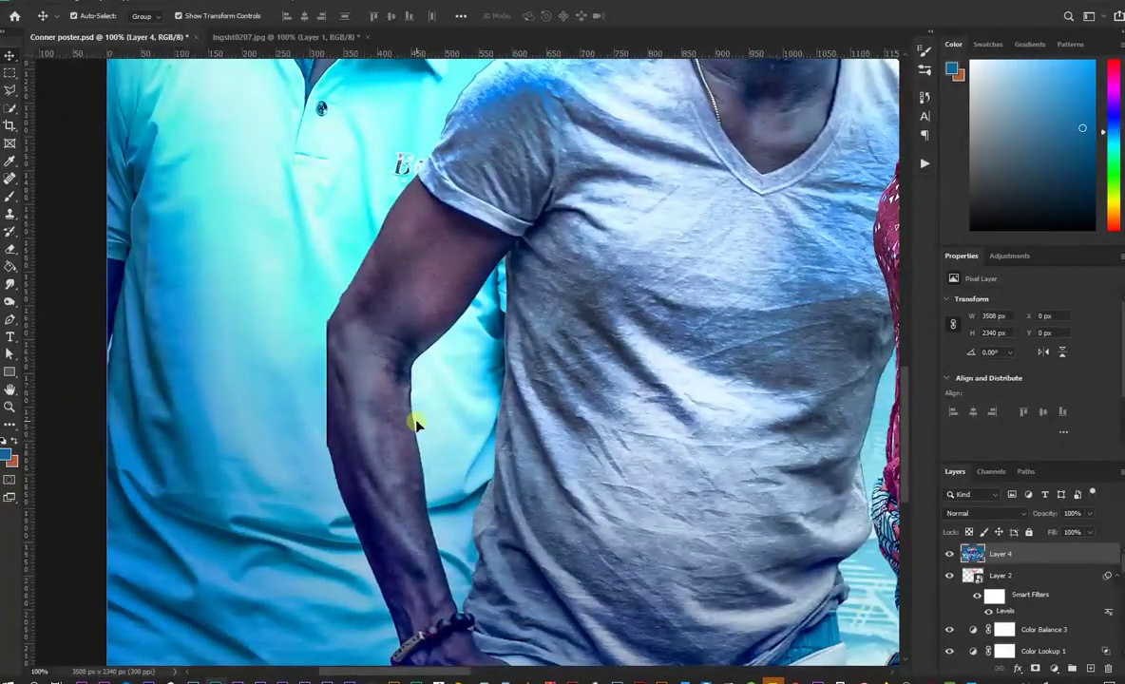
Step: Trace the arm's left edge near the elbow with the Polygonal Lasso and close the selection
{"action": "left_click", "coordinate": [9, 93]}
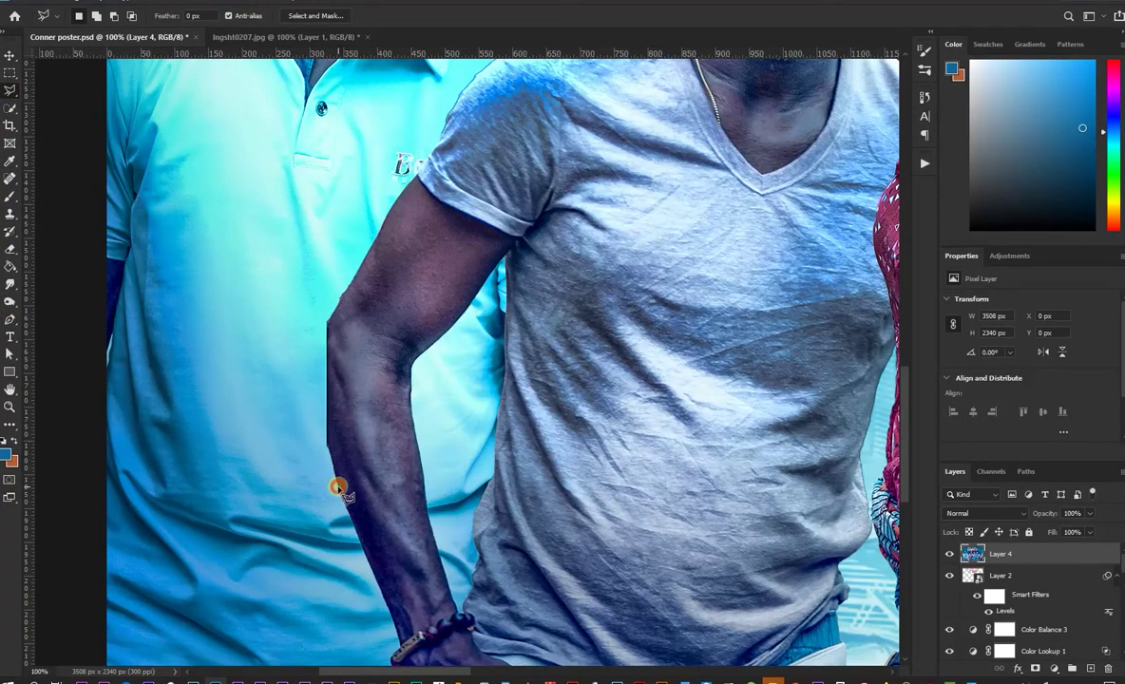
{"action": "left_click", "coordinate": [337, 483]}
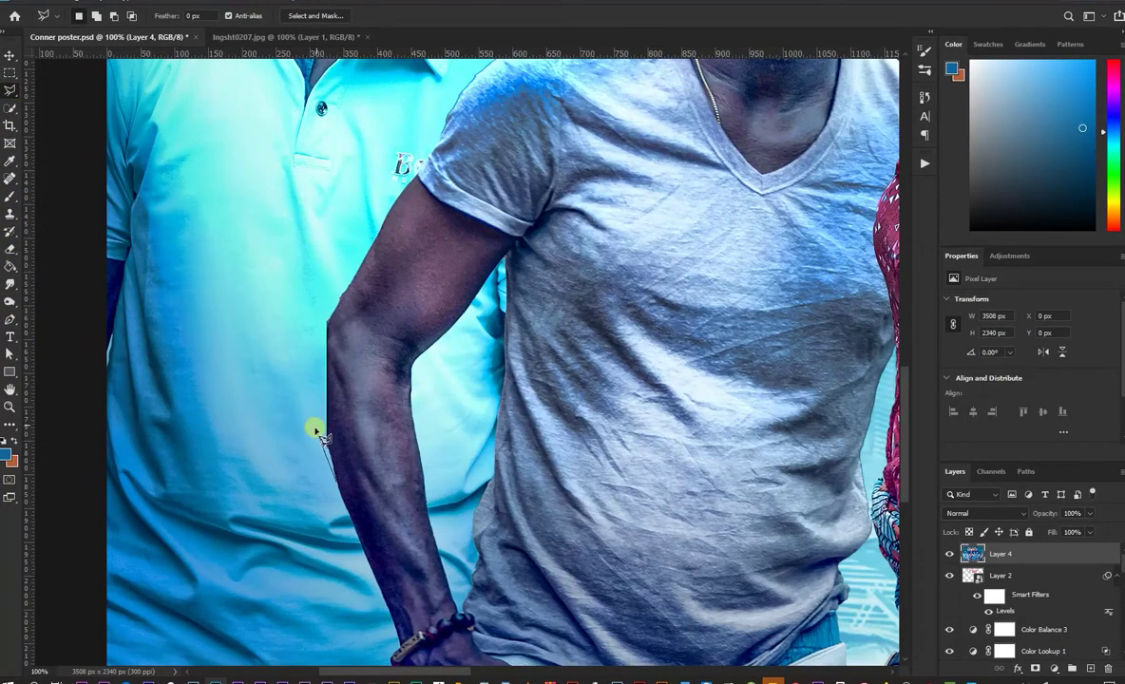
{"action": "left_click", "coordinate": [301, 357]}
{"action": "left_click", "coordinate": [321, 327]}
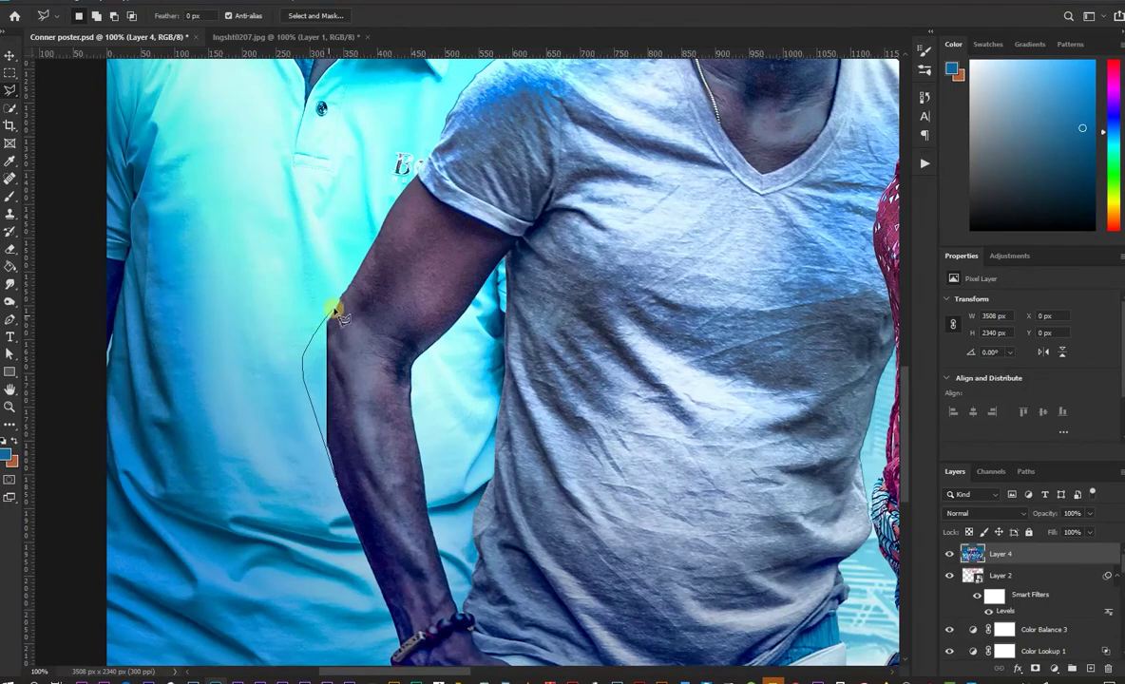
{"action": "left_click", "coordinate": [382, 241]}
{"action": "left_click", "coordinate": [415, 288]}
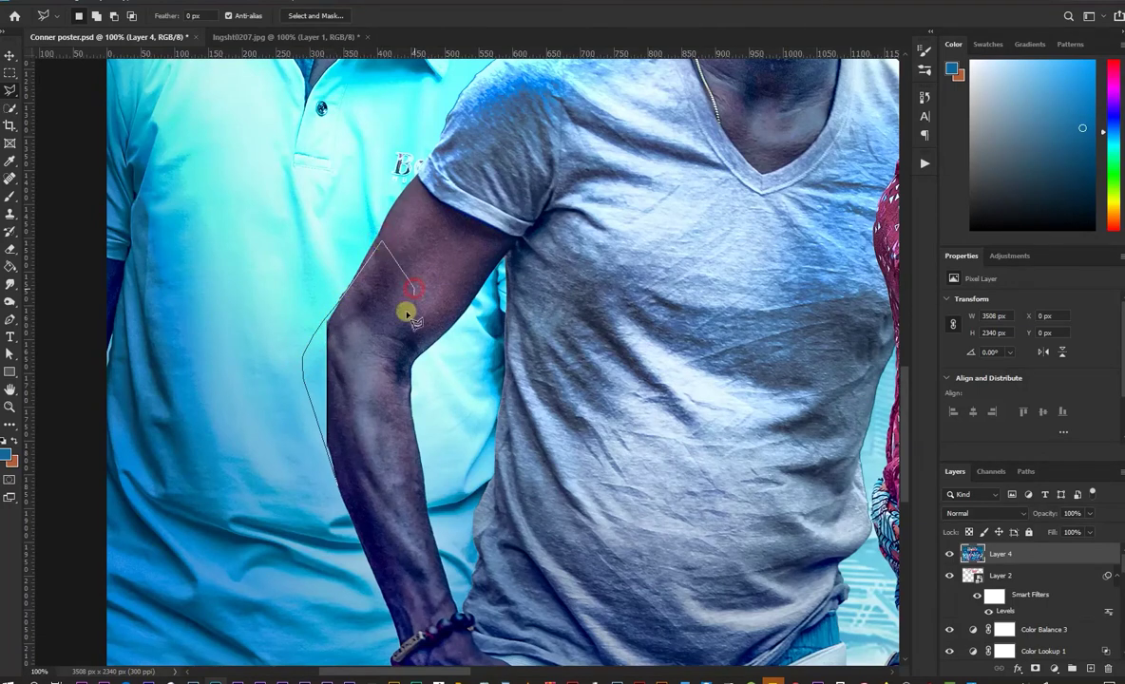
{"action": "left_click", "coordinate": [367, 359]}
{"action": "left_click", "coordinate": [341, 481]}
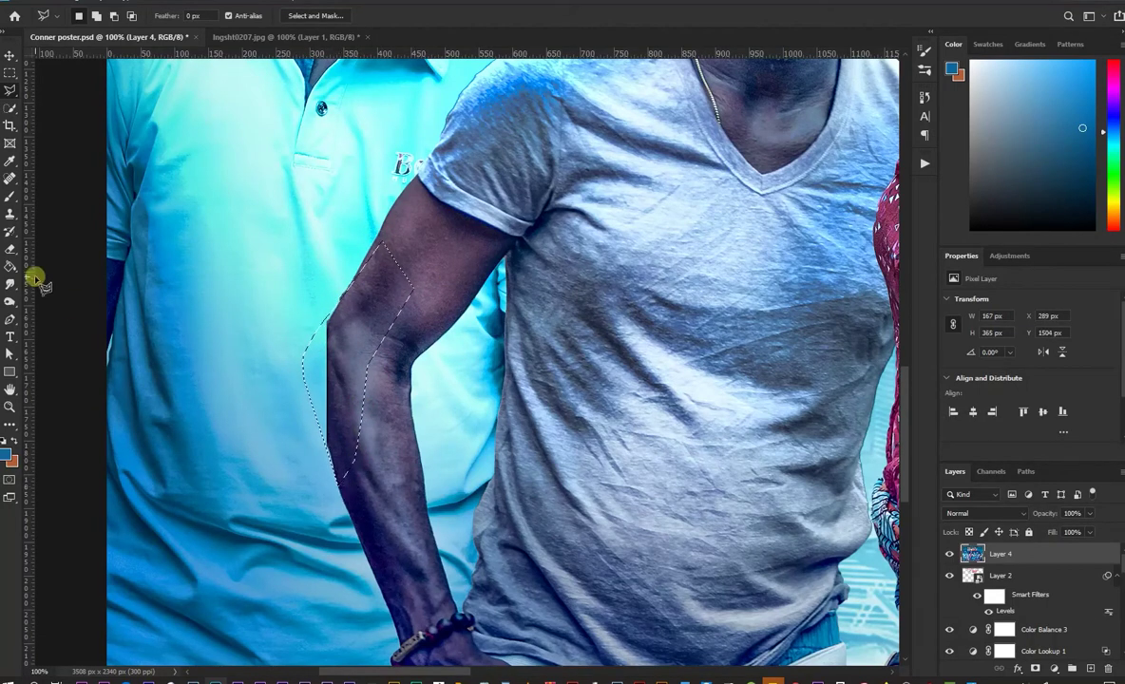
Step: Clone Stamp shirt texture over the ragged elbow edge with a small brush, then deselect and fit on screen
{"action": "left_click", "coordinate": [10, 182]}
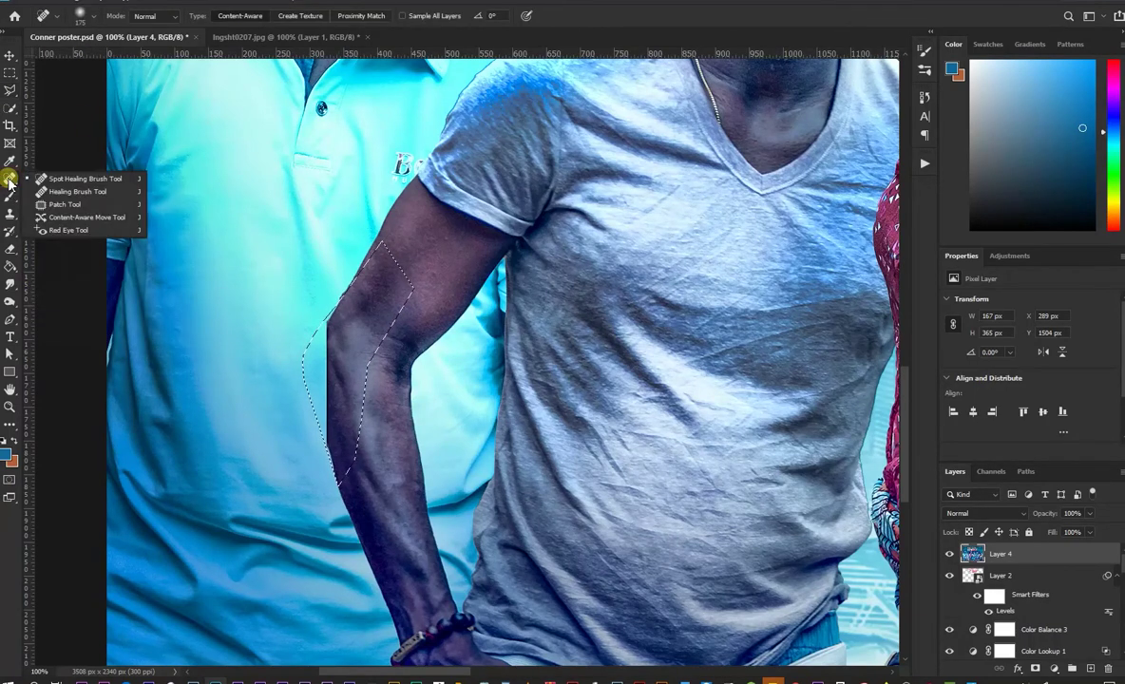
{"action": "left_click", "coordinate": [10, 213]}
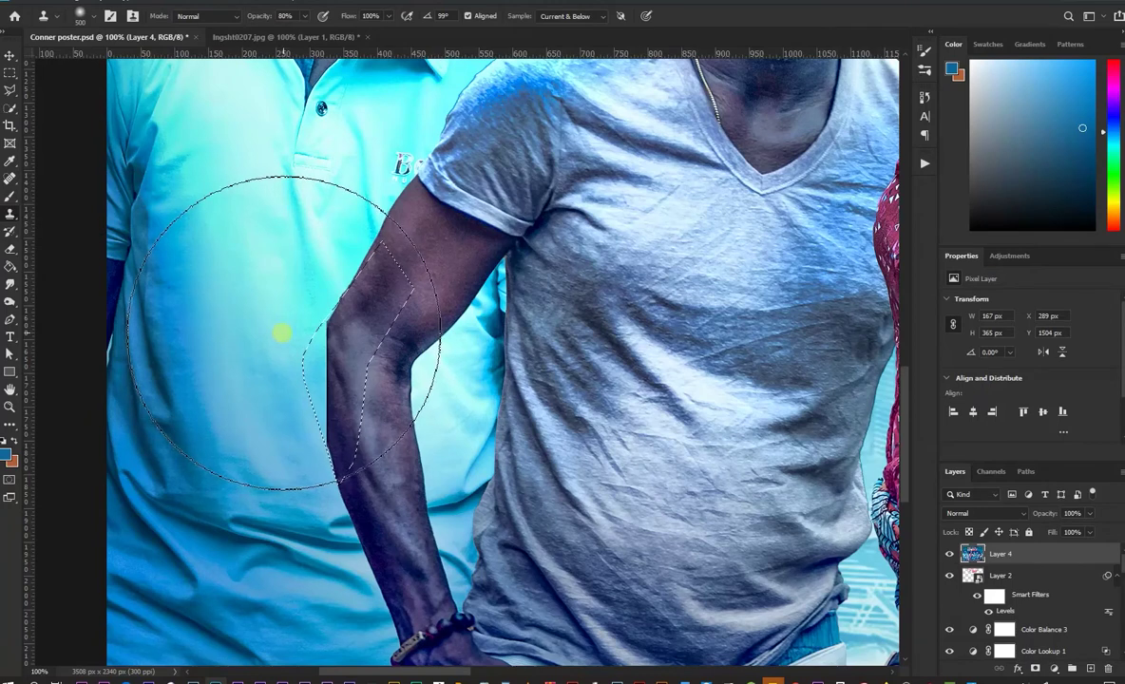
{"action": "key", "text": "bracketleft"}
{"action": "key", "text": "bracketleft"}
{"action": "key", "text": "bracketleft"}
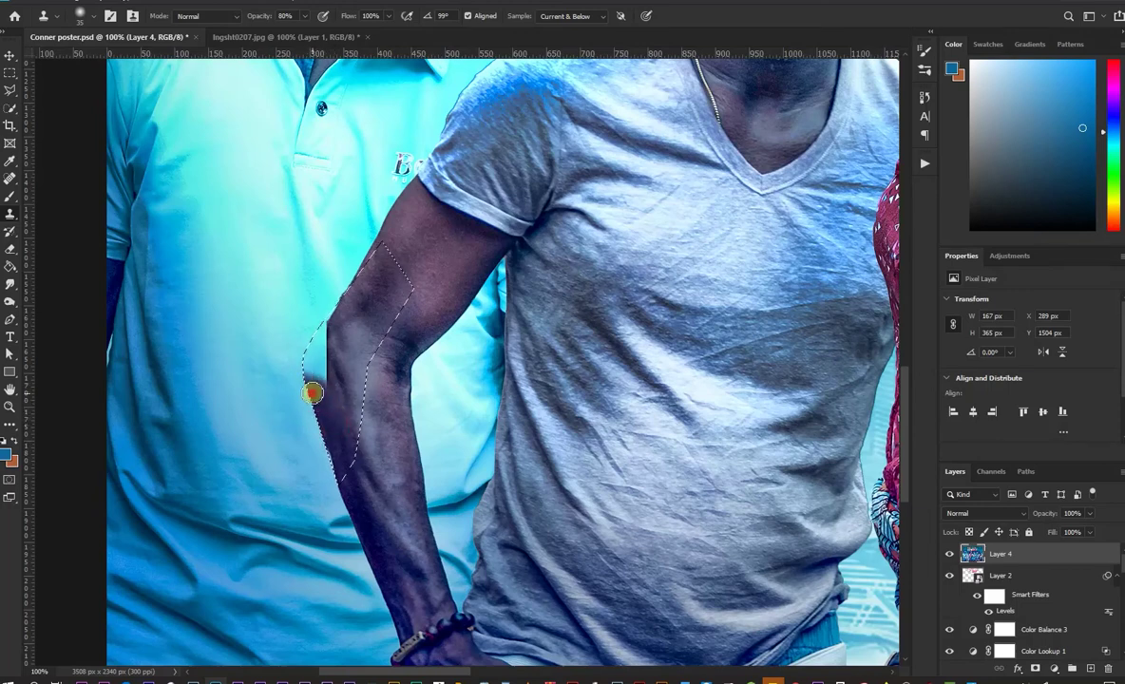
{"action": "left_click_drag", "start_coordinate": [321, 380], "coordinate": [326, 389]}
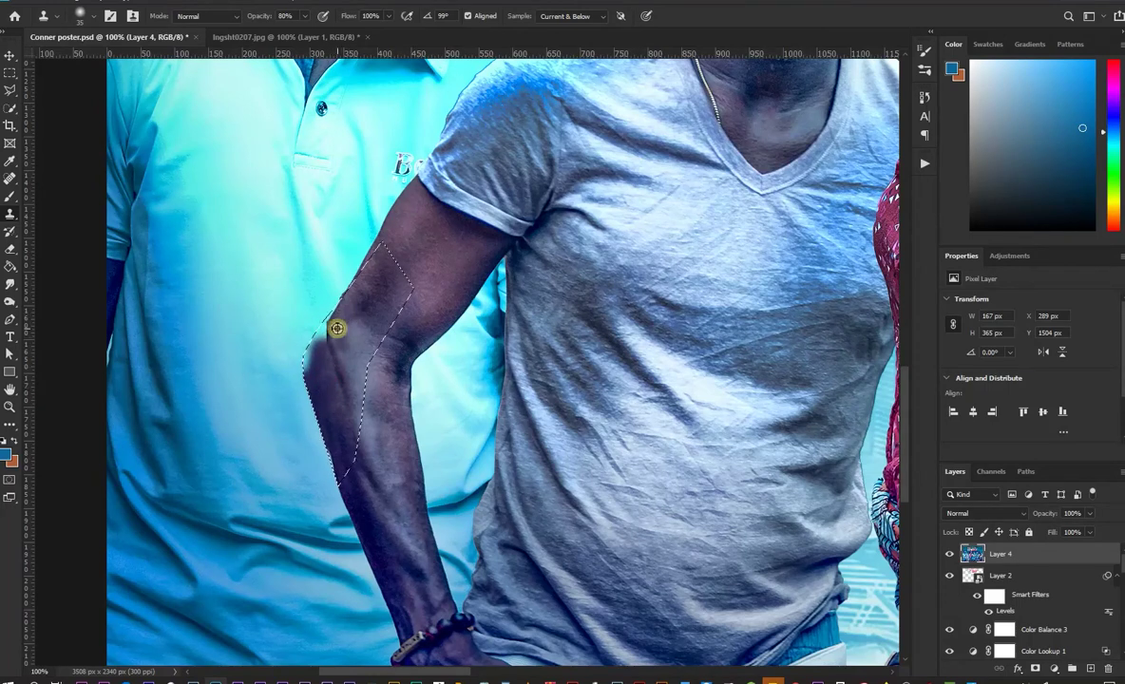
{"action": "left_click_drag", "start_coordinate": [340, 322], "coordinate": [321, 357]}
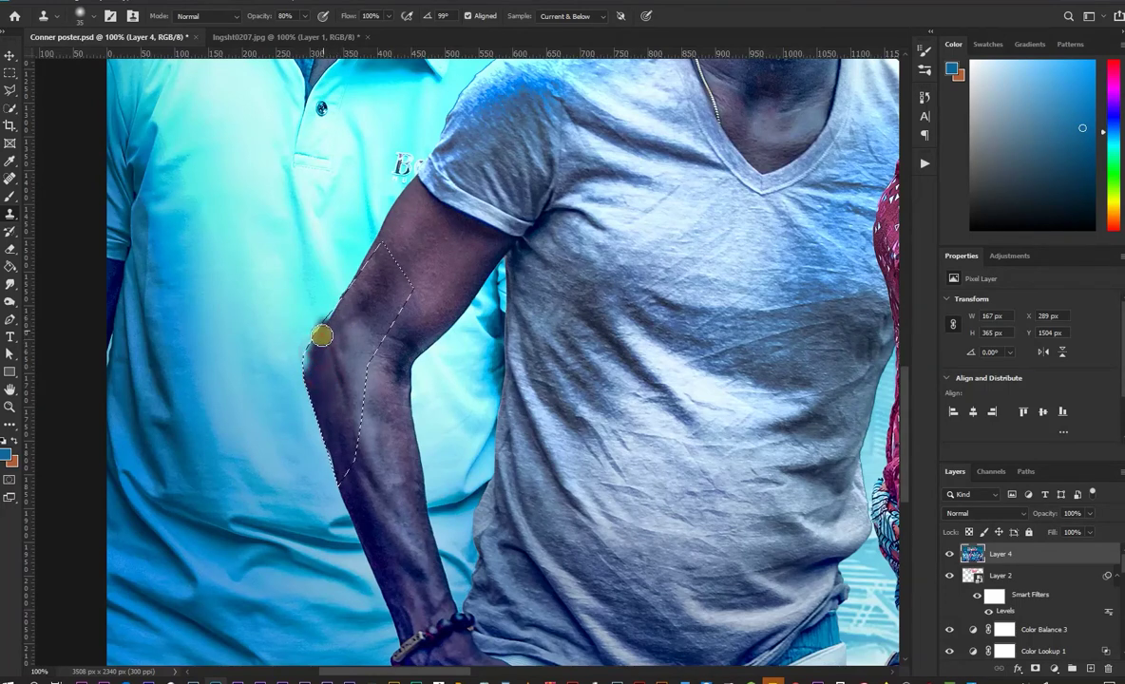
{"action": "left_click_drag", "start_coordinate": [350, 292], "coordinate": [326, 392]}
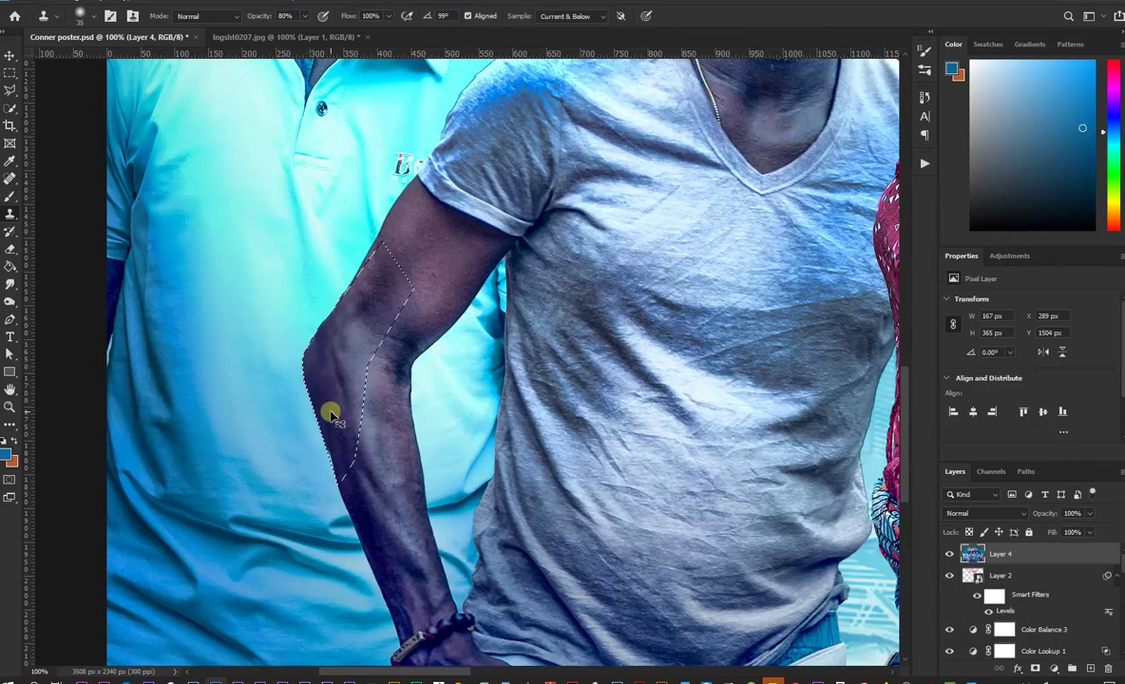
{"action": "key", "text": "ctrl+d"}
{"action": "key", "text": "ctrl+0"}
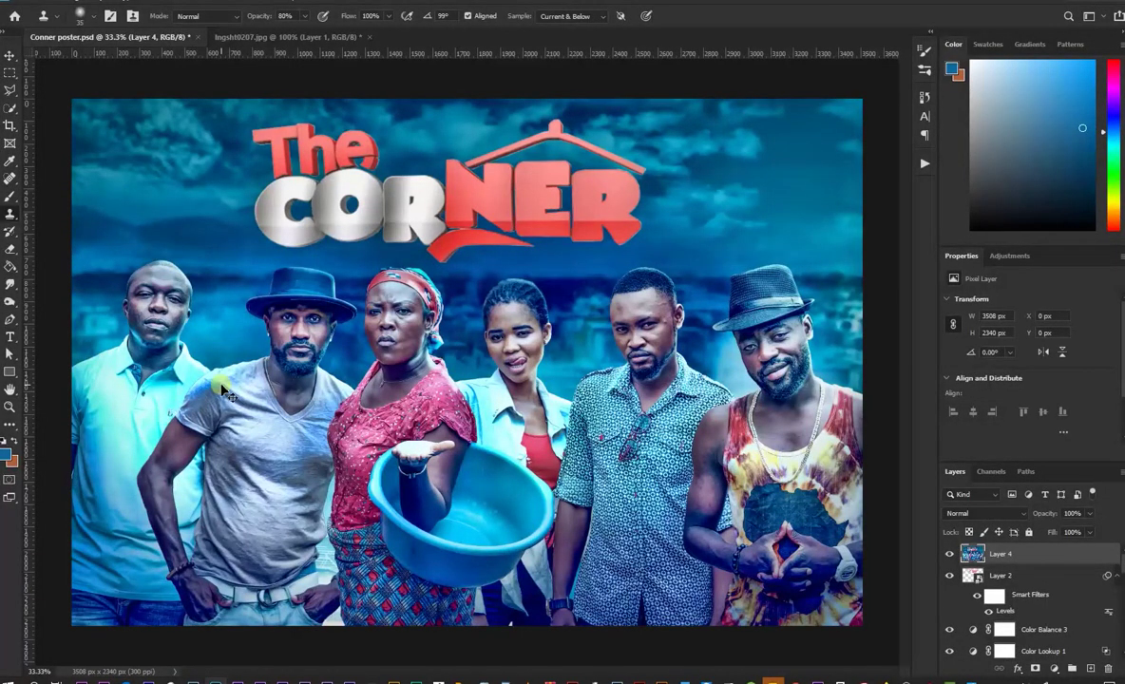
Step: Zoom in on the elbow and paint the shirt's sampled cyan along the upper arm edge
{"action": "scroll", "coordinate": [224, 392], "scroll_direction": "up", "scroll_amount": 1}
{"action": "left_click_drag", "start_coordinate": [225, 391], "coordinate": [613, 349]}
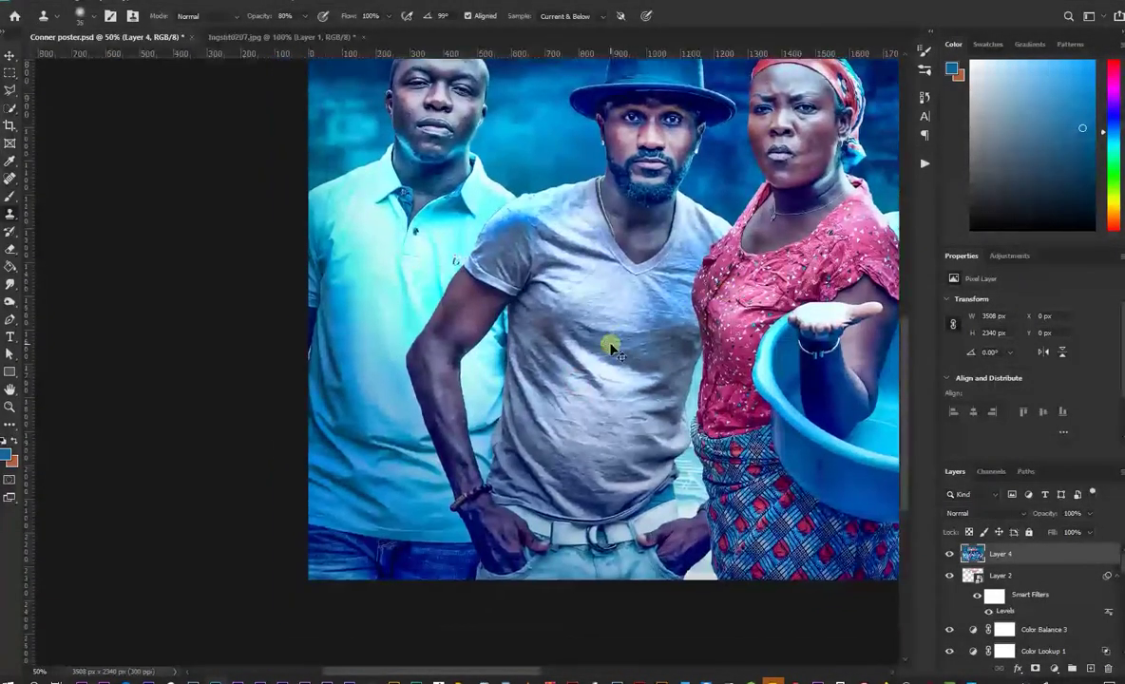
{"action": "key", "text": "ctrl+plus"}
{"action": "key", "text": "ctrl+plus"}
{"action": "key", "text": "ctrl+plus"}
{"action": "left_click", "coordinate": [10, 196]}
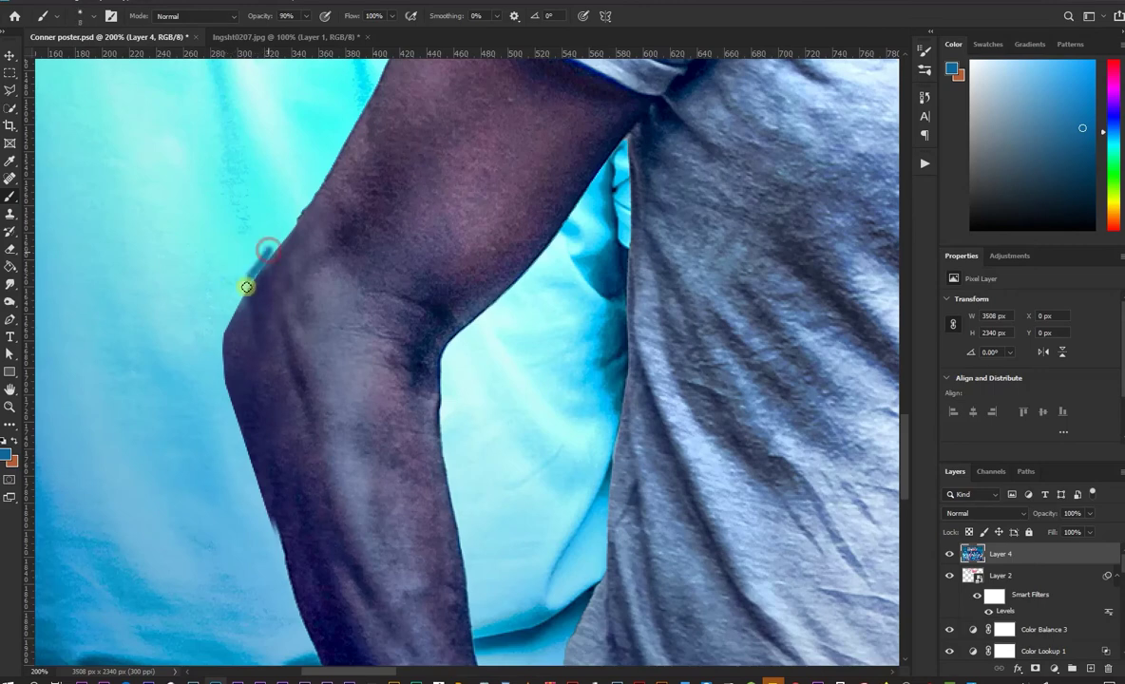
{"action": "key", "text": "i"}
{"action": "left_click", "coordinate": [267, 255]}
{"action": "key", "text": "b"}
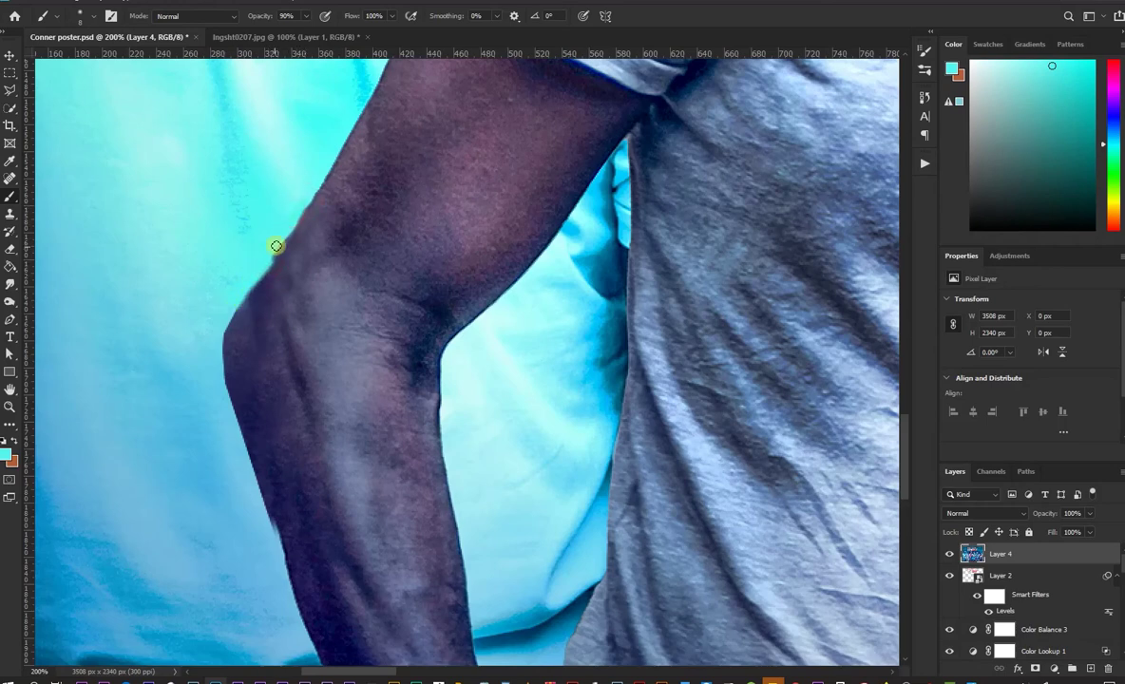
{"action": "mouse_move", "coordinate": [227, 299]}
{"action": "left_mouse_down"}
{"action": "mouse_move", "coordinate": [267, 264]}
{"action": "mouse_move", "coordinate": [226, 316]}
{"action": "mouse_move", "coordinate": [231, 302]}
{"action": "mouse_move", "coordinate": [218, 395]}
{"action": "mouse_move", "coordinate": [211, 286]}
{"action": "mouse_move", "coordinate": [203, 411]}
{"action": "left_mouse_up"}
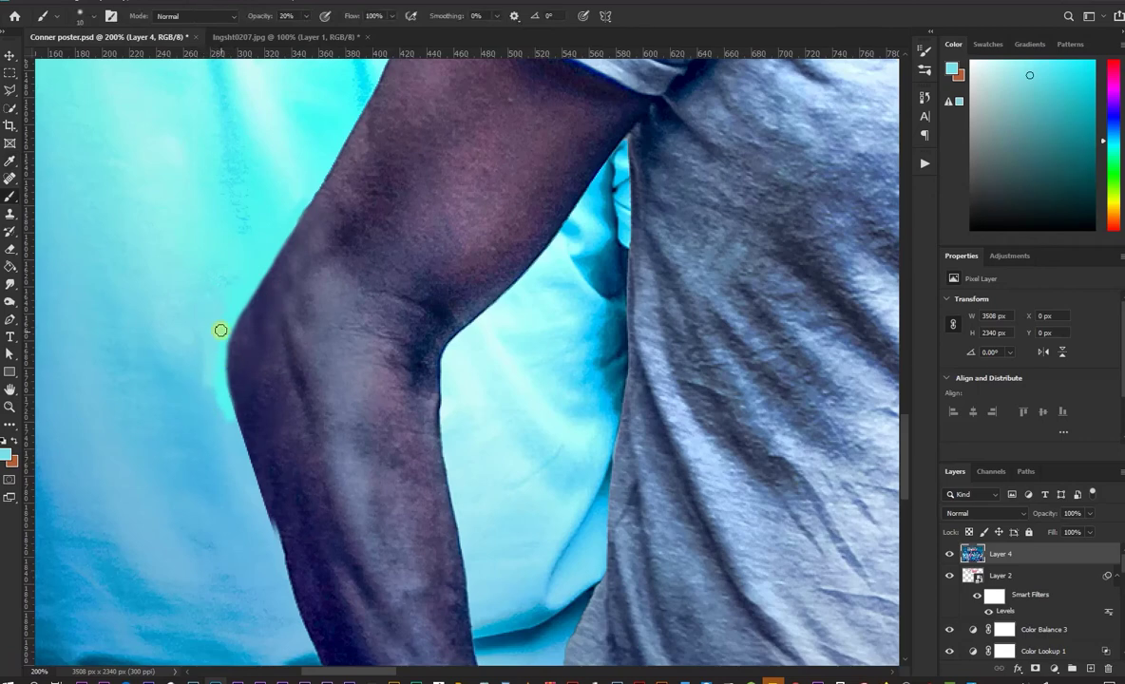
Step: At 20% opacity, softly paint sampled light blues down the arm's left edge
{"action": "key", "text": "2"}
{"action": "left_click", "coordinate": [184, 424], "text": "alt"}
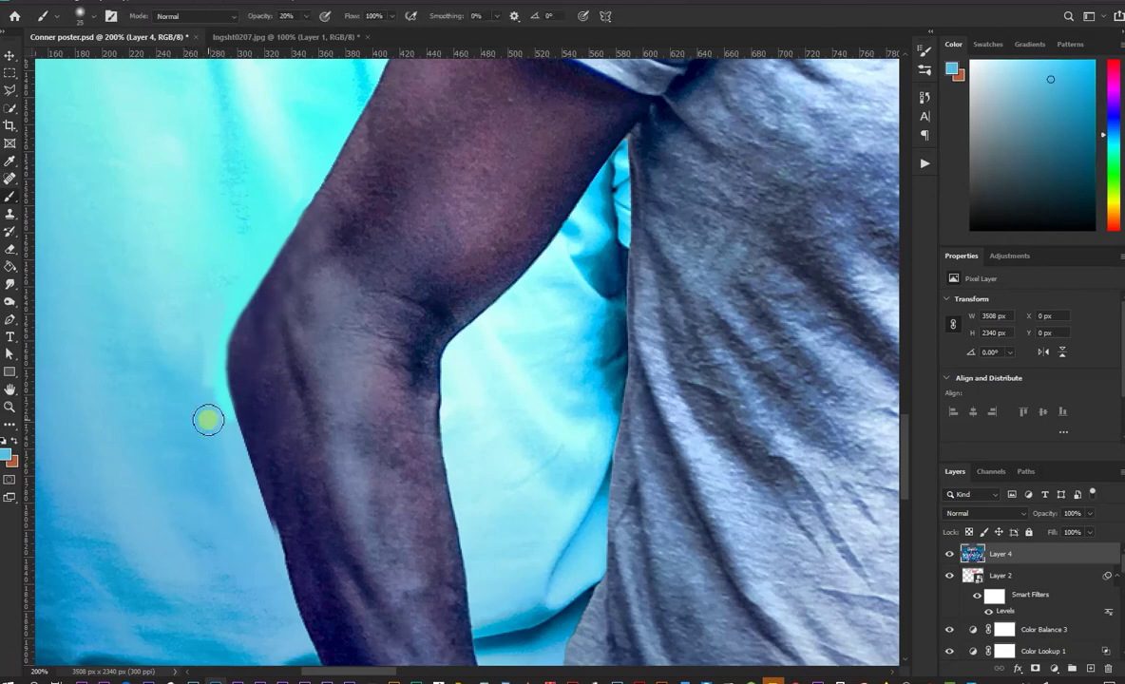
{"action": "mouse_move", "coordinate": [208, 417]}
{"action": "left_mouse_down"}
{"action": "mouse_move", "coordinate": [200, 357]}
{"action": "mouse_move", "coordinate": [205, 378]}
{"action": "mouse_move", "coordinate": [205, 333]}
{"action": "mouse_move", "coordinate": [240, 223]}
{"action": "mouse_move", "coordinate": [218, 234]}
{"action": "left_mouse_up"}
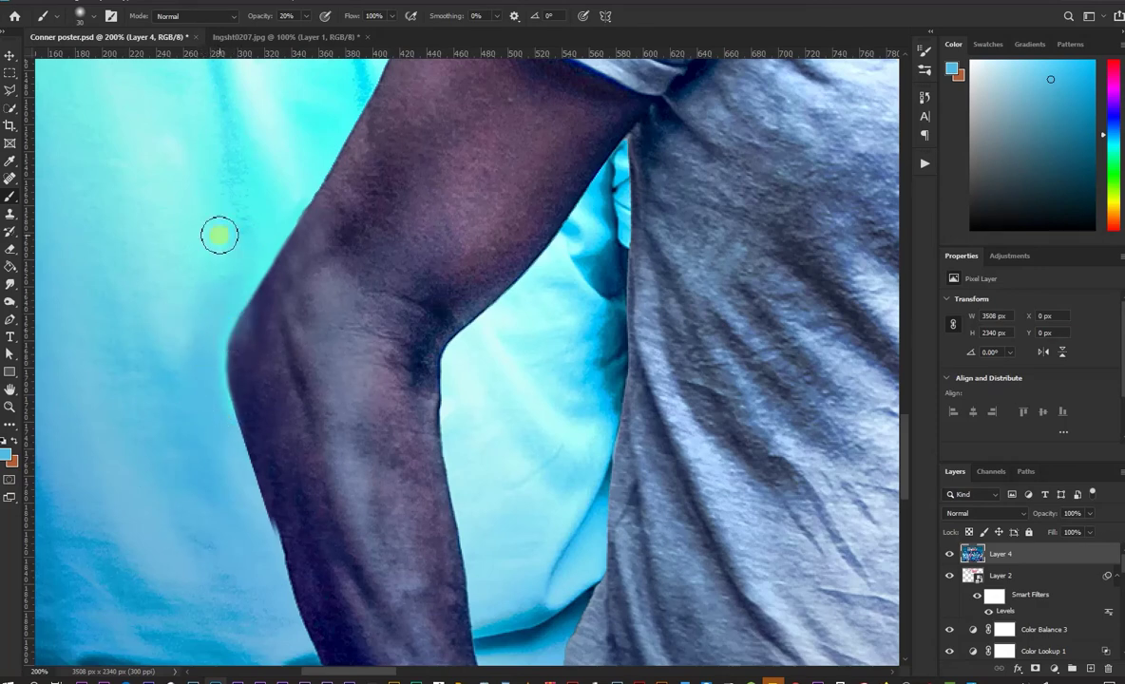
{"action": "left_click", "coordinate": [219, 230], "text": "alt"}
{"action": "mouse_move", "coordinate": [218, 291]}
{"action": "left_mouse_down"}
{"action": "mouse_move", "coordinate": [184, 362]}
{"action": "mouse_move", "coordinate": [178, 413]}
{"action": "left_mouse_up"}
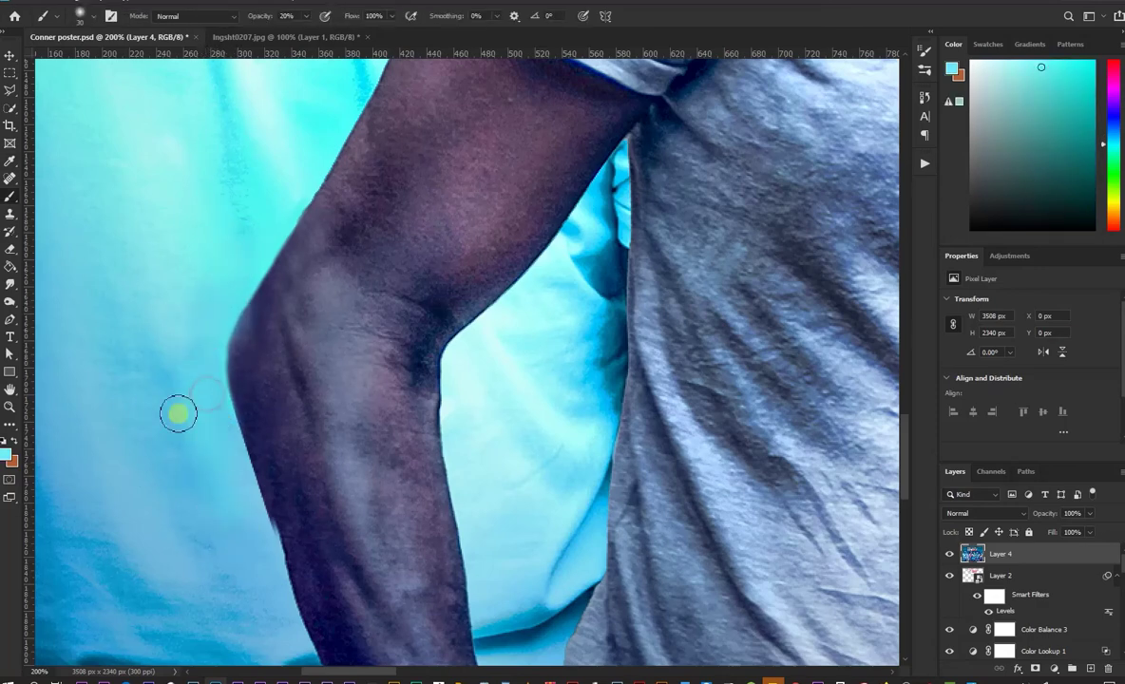
{"action": "key", "text": "ctrl+0"}
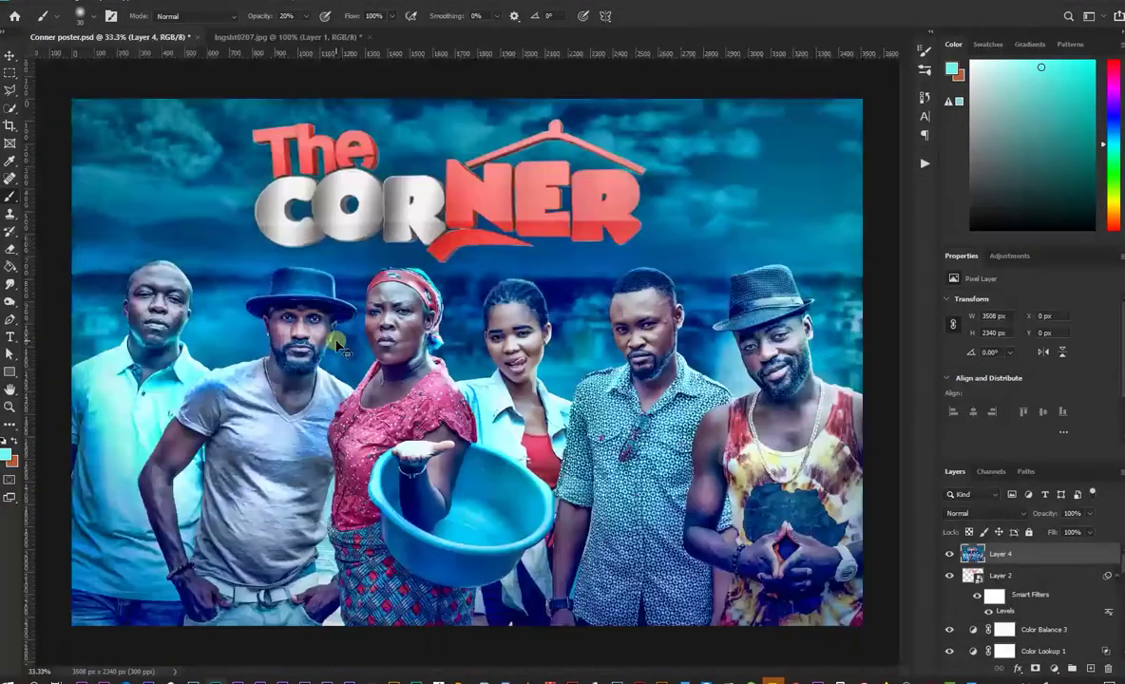
Step: Save the poster, save a JPEG copy at Maximum quality 12, and fit it to the window
{"action": "key", "text": "ctrl+minus"}
{"action": "key", "text": "ctrl+s"}
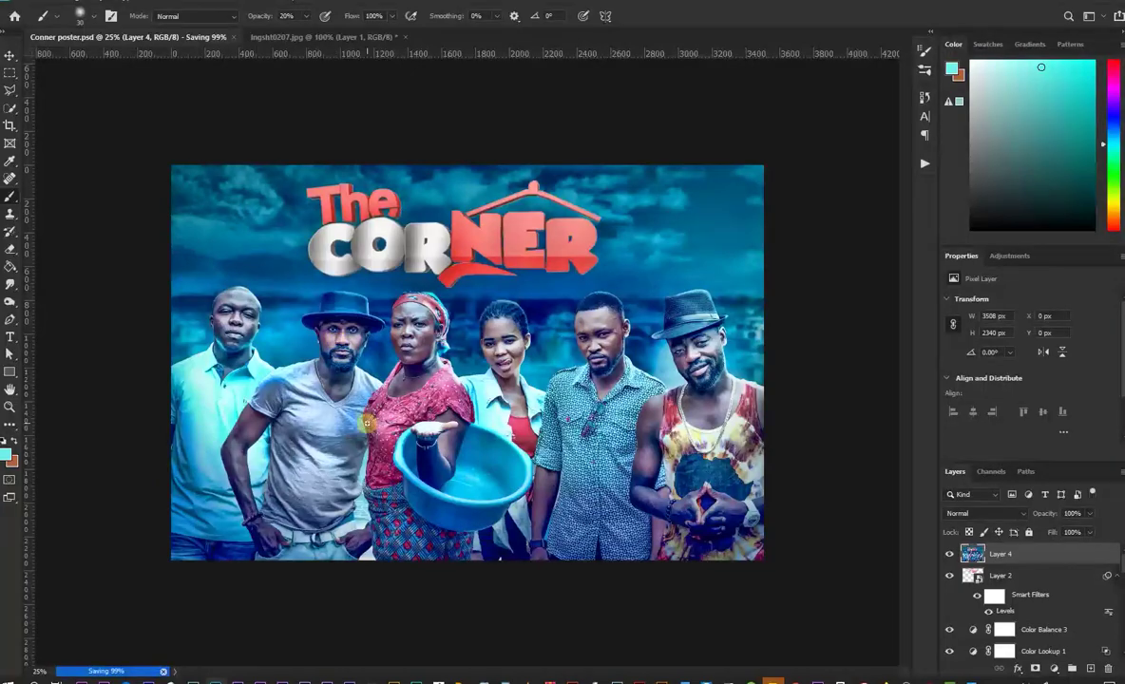
{"action": "key", "text": "ctrl+shift+s"}
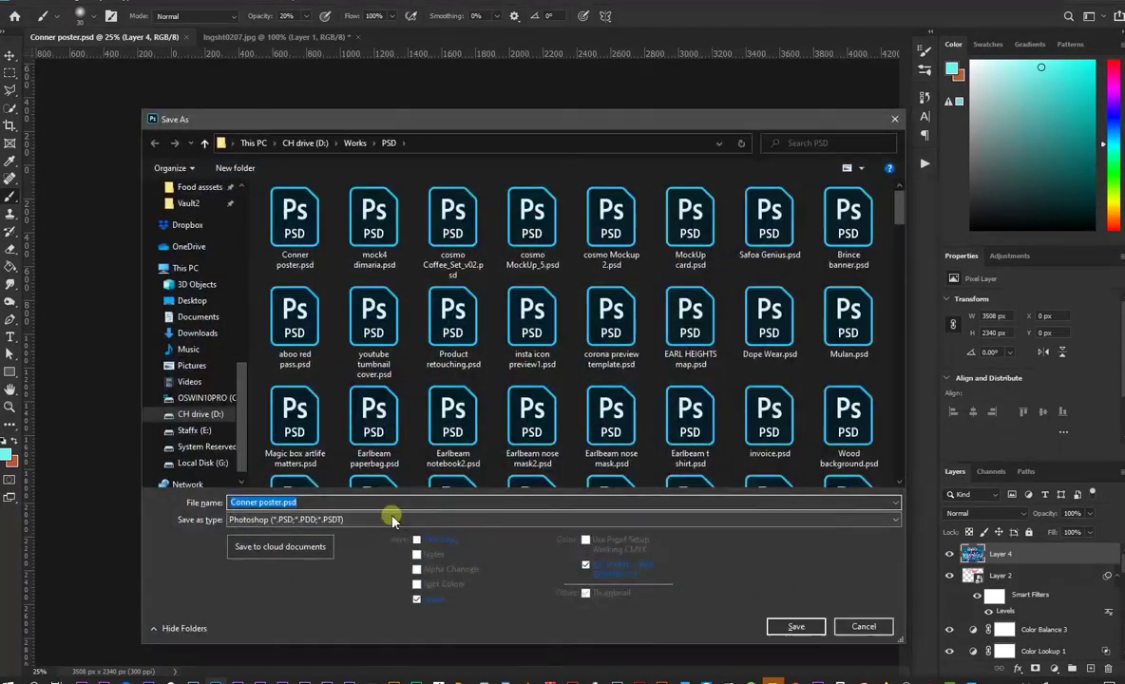
{"action": "left_click", "coordinate": [389, 520]}
{"action": "left_click", "coordinate": [280, 384]}
{"action": "left_click", "coordinate": [796, 626]}
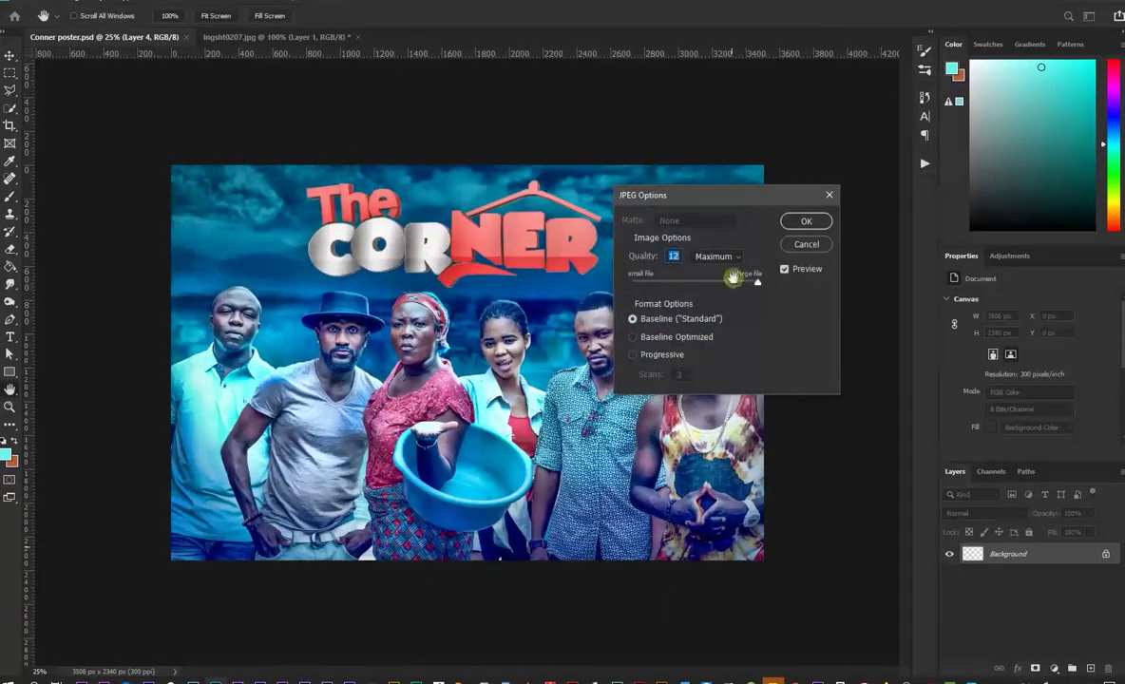
{"action": "left_click", "coordinate": [808, 224]}
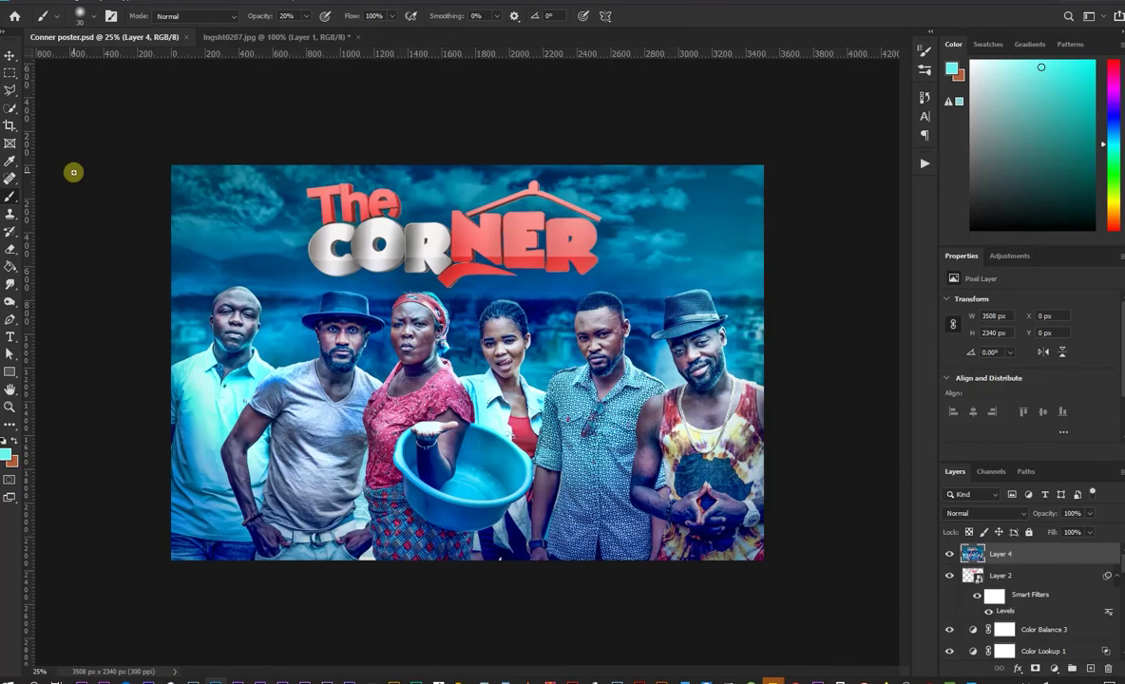
{"action": "left_click", "coordinate": [10, 405]}
{"action": "left_click", "coordinate": [243, 294]}
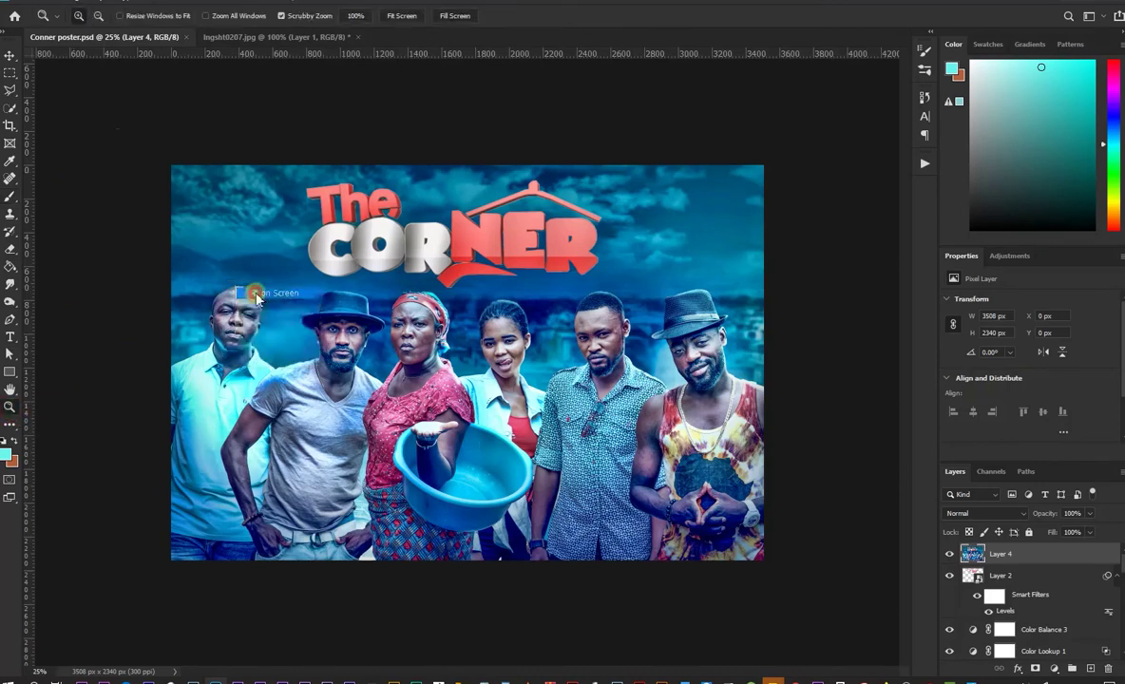